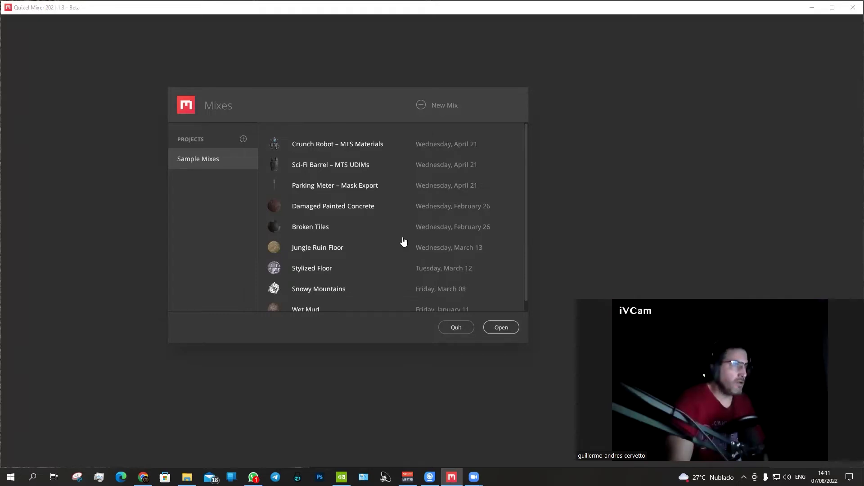
- Switch from Quixel Mixer to the Chrome new tab with Google search
key(alt+Tab)
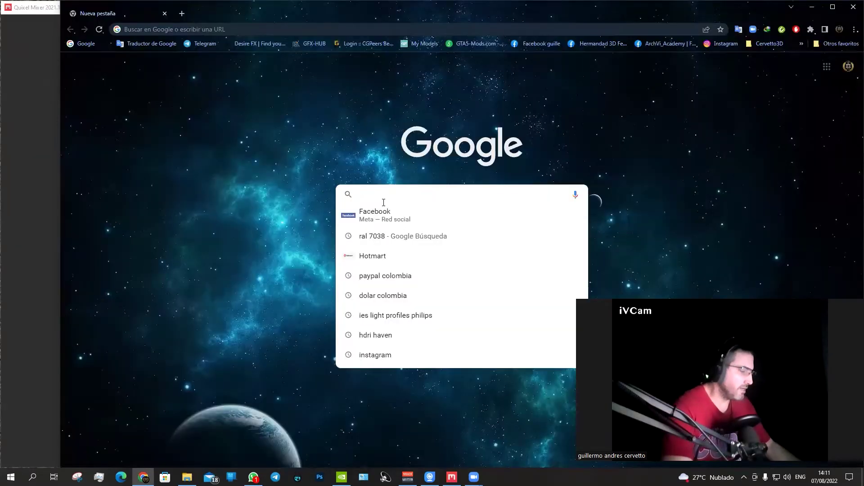
- Search 'quixel mixer', open the 'Download Mixer for Windows or Mac' page, then minimize Chrome
text(quixel)
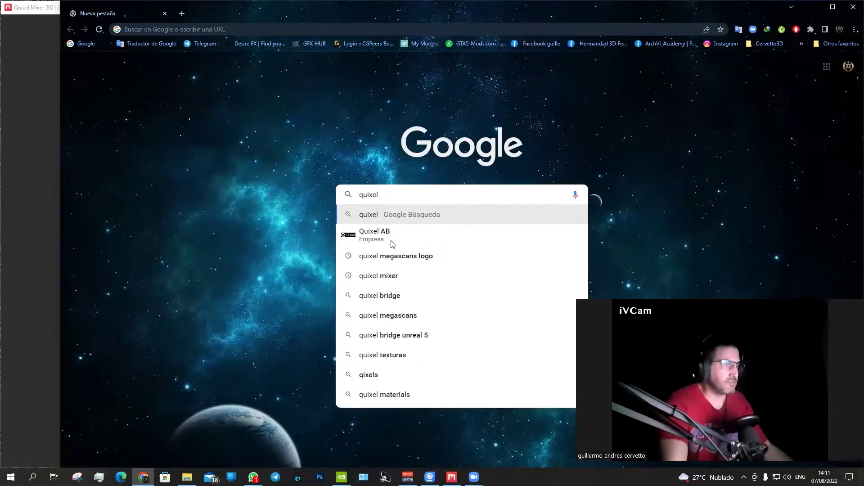
click(384, 274)
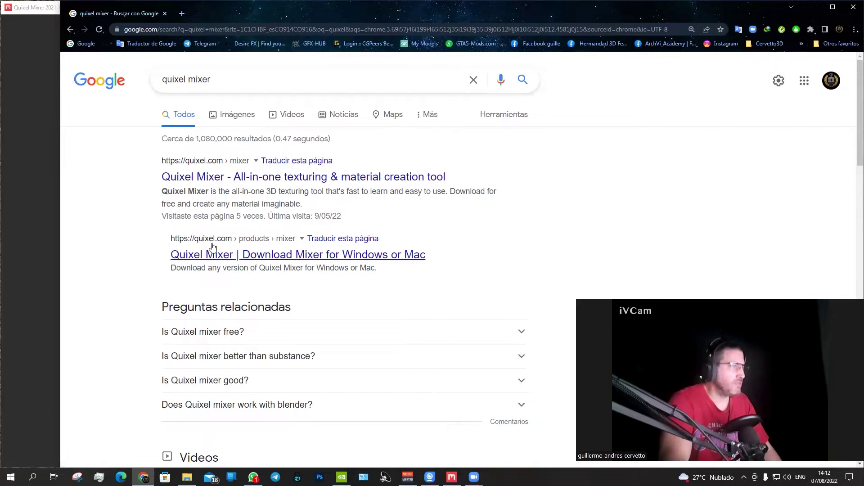
click(297, 255)
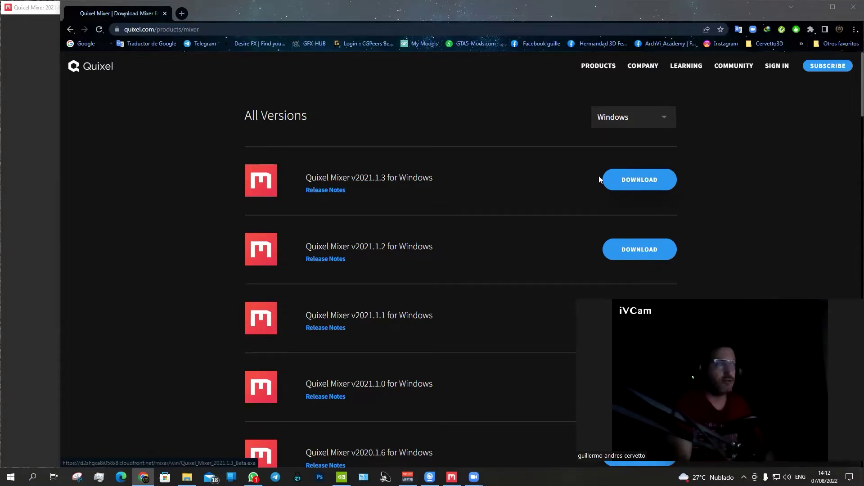
click(738, 31)
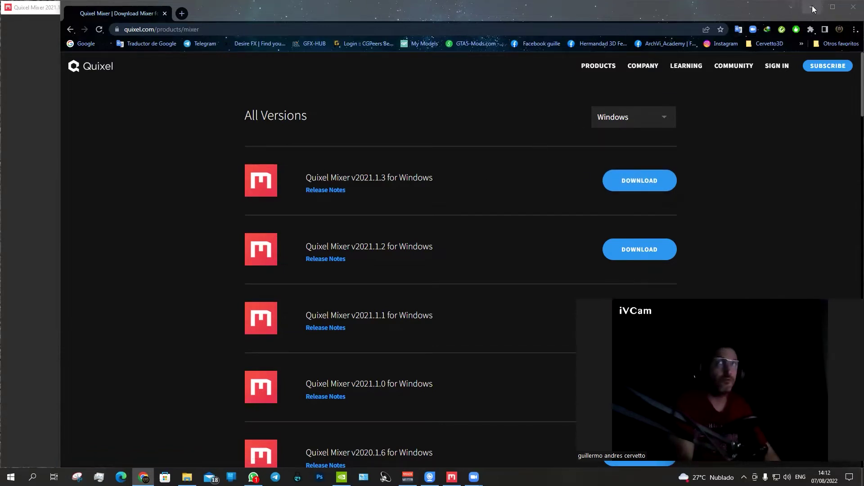
click(811, 7)
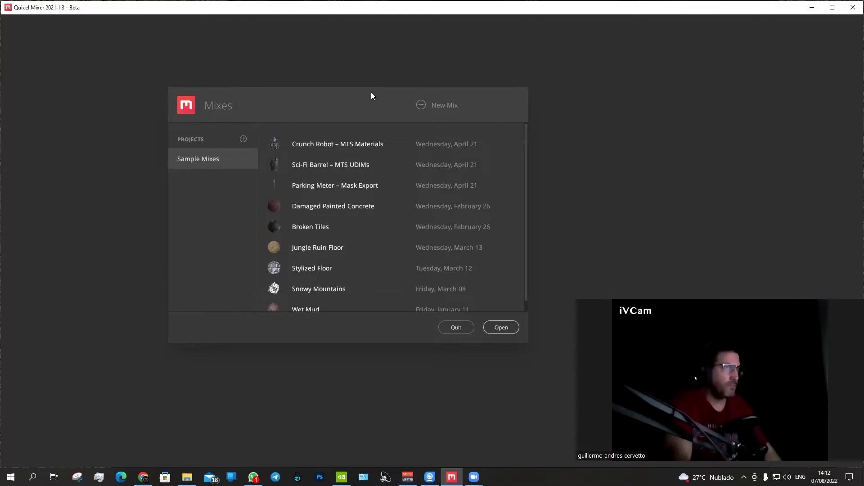
- Reposition the Mixes dialog, then choose New Mix
drag(371, 96, 391, 108)
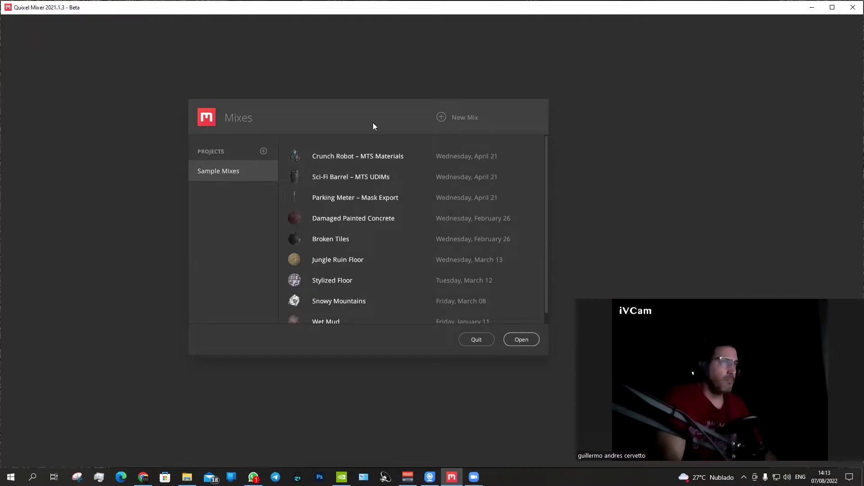
mouse_move(371, 114)
mouse_down()
mouse_move(266, 96)
mouse_move(347, 99)
mouse_up()
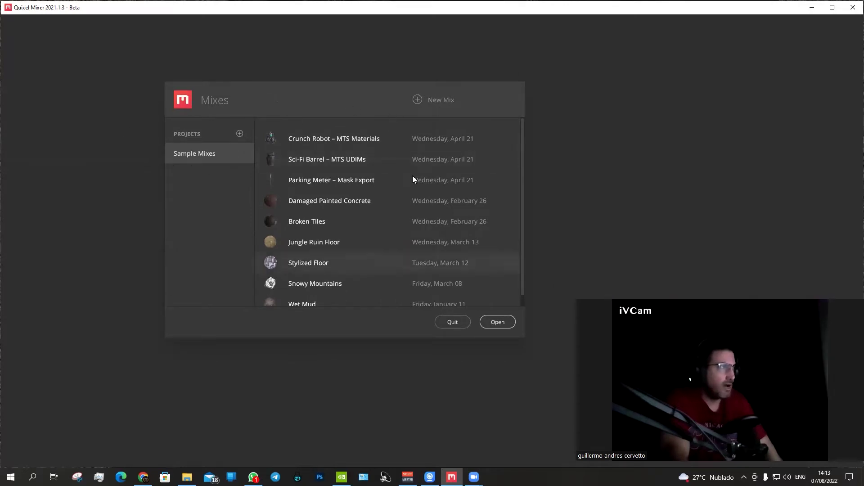
click(441, 101)
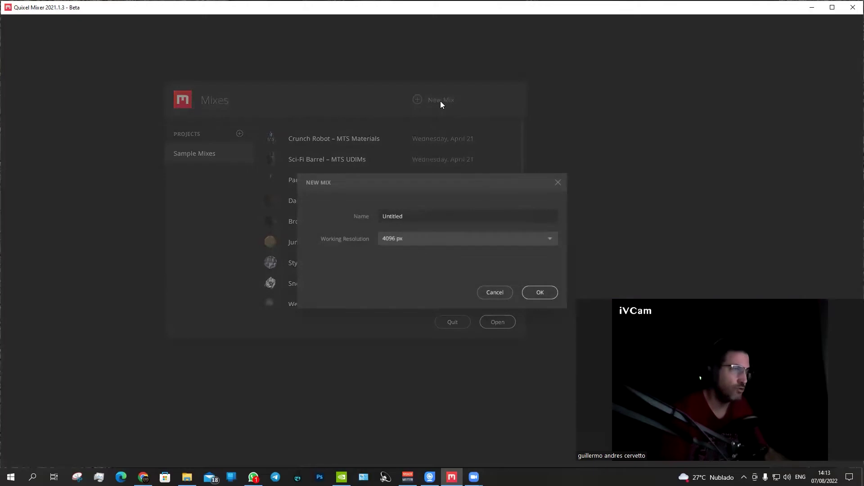
- Name the new mix clase1, keep 4096 px working resolution, and confirm
double_click(425, 219)
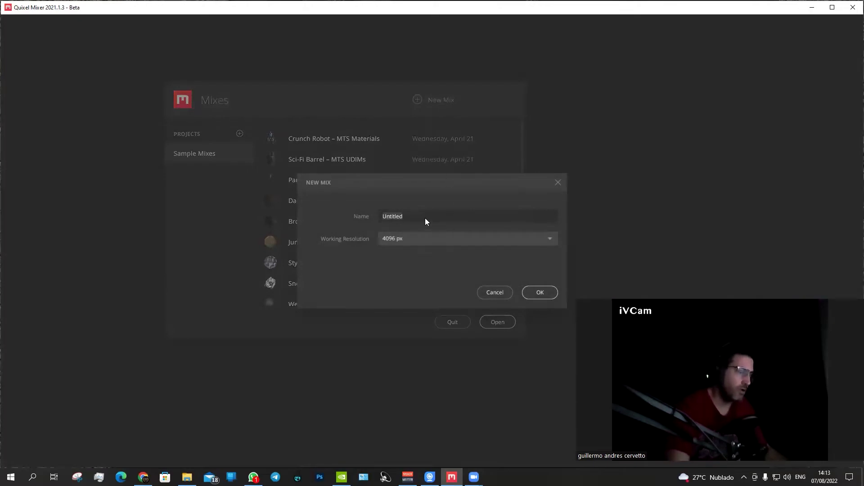
text(clase)
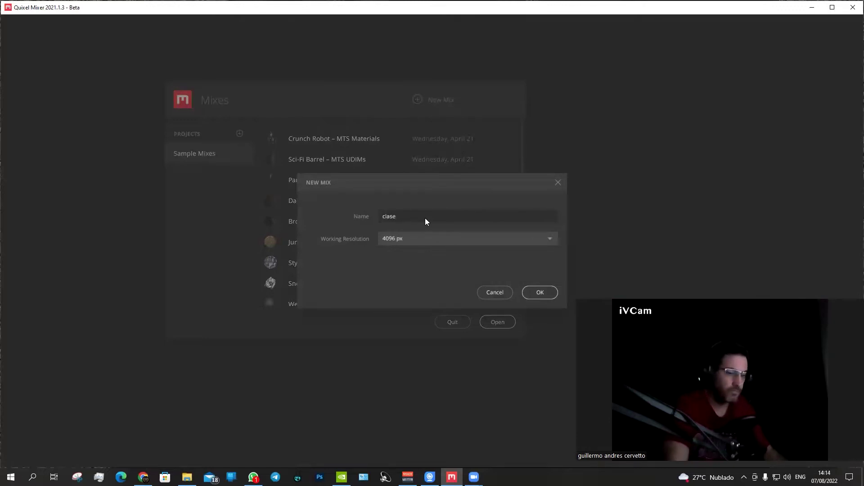
text(1)
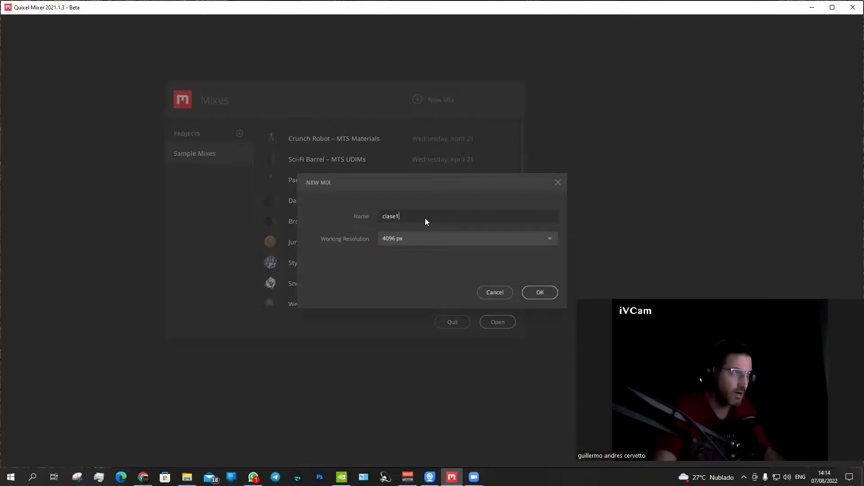
click(539, 296)
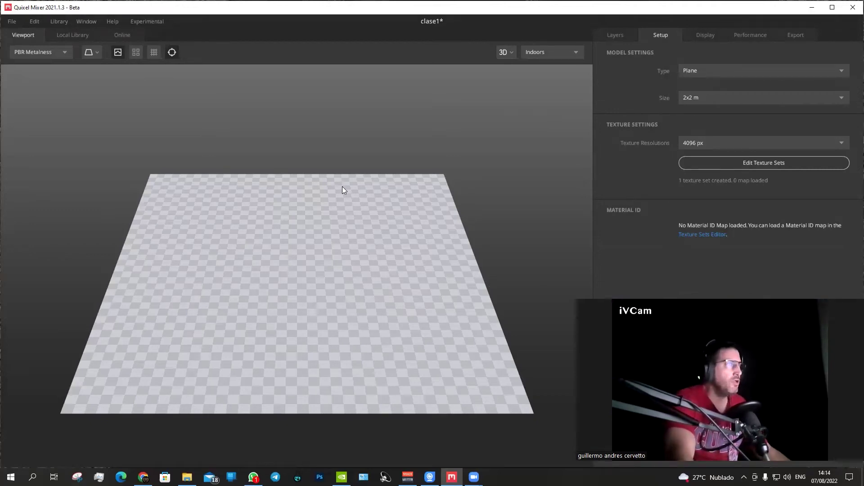
click(9, 24)
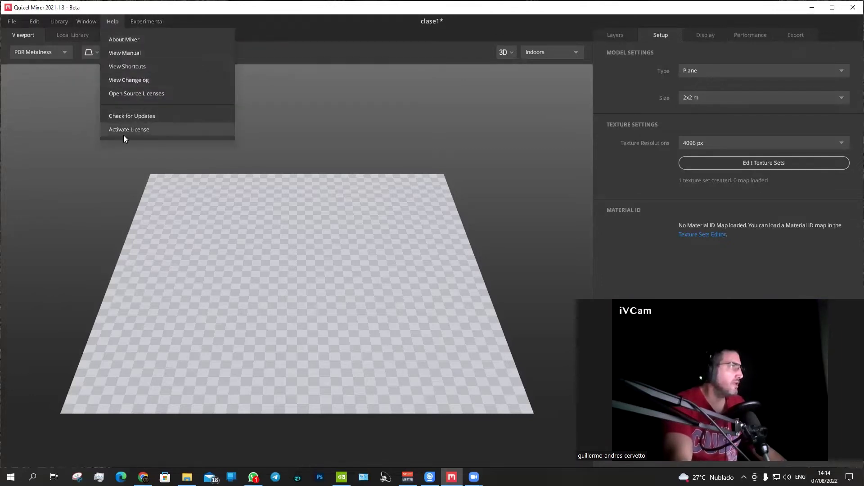
mouse_move(58, 22)
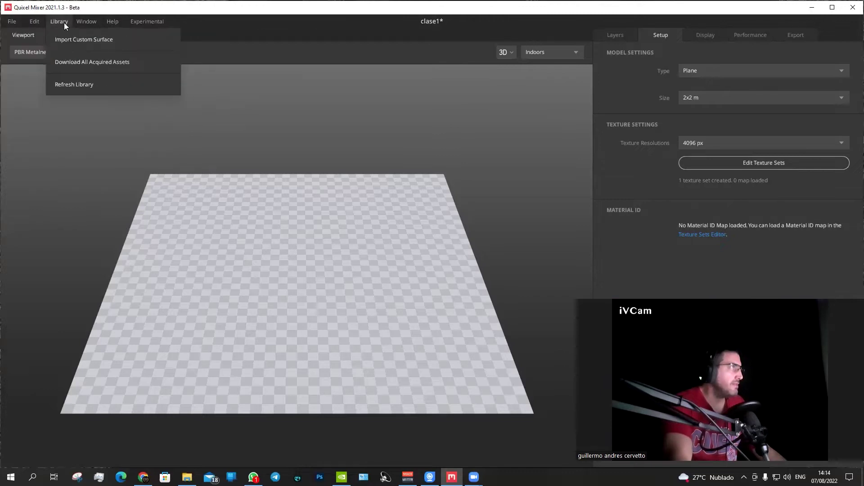
click(52, 95)
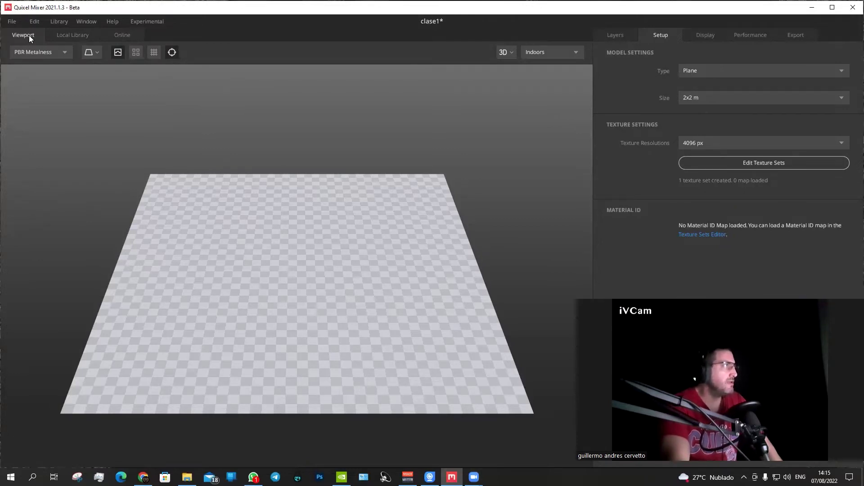
click(59, 36)
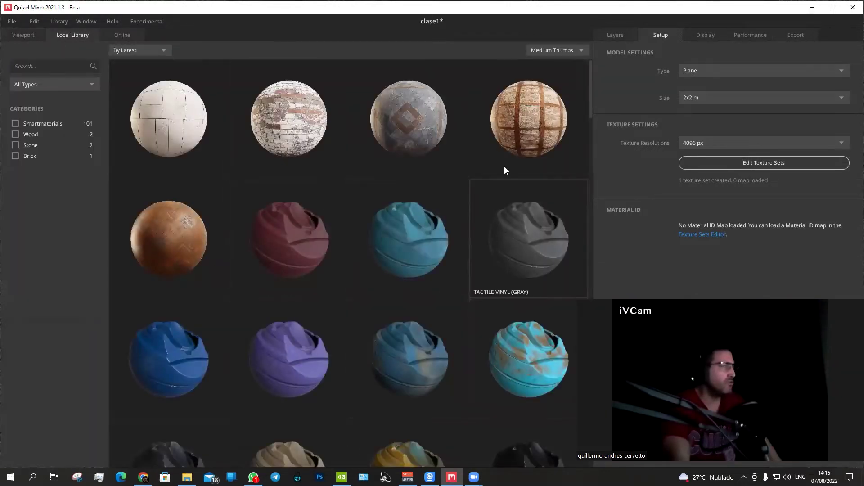
click(105, 31)
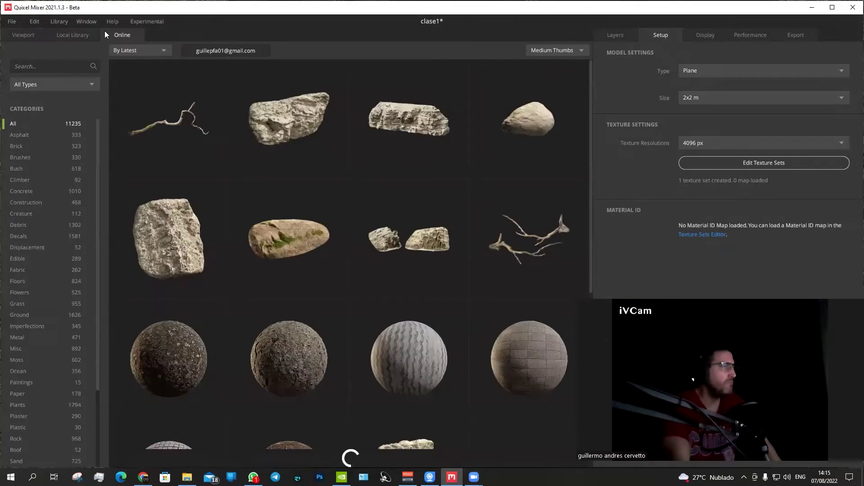
click(25, 35)
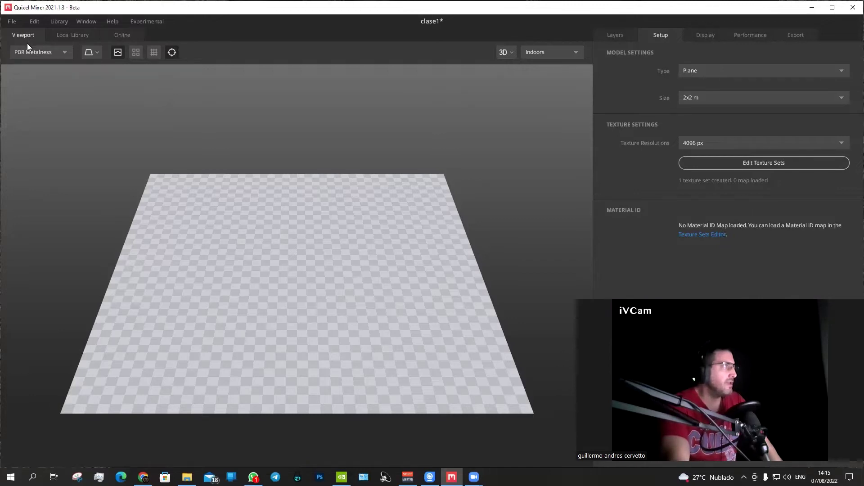
click(111, 35)
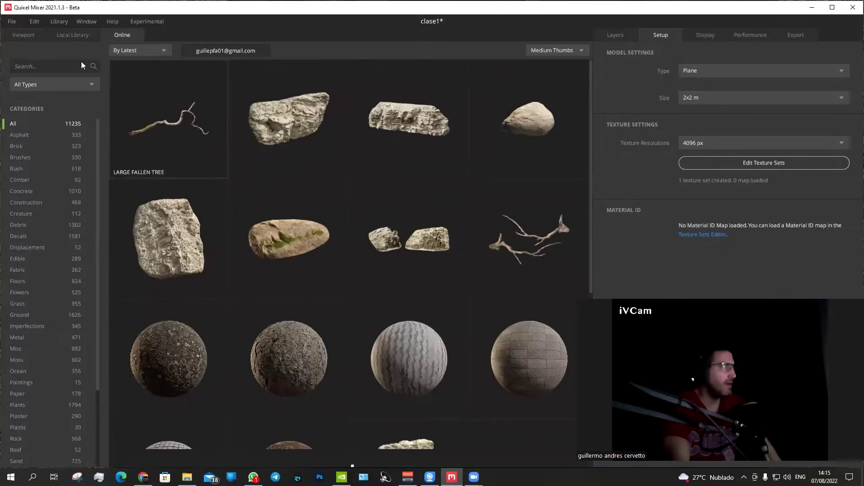
click(57, 36)
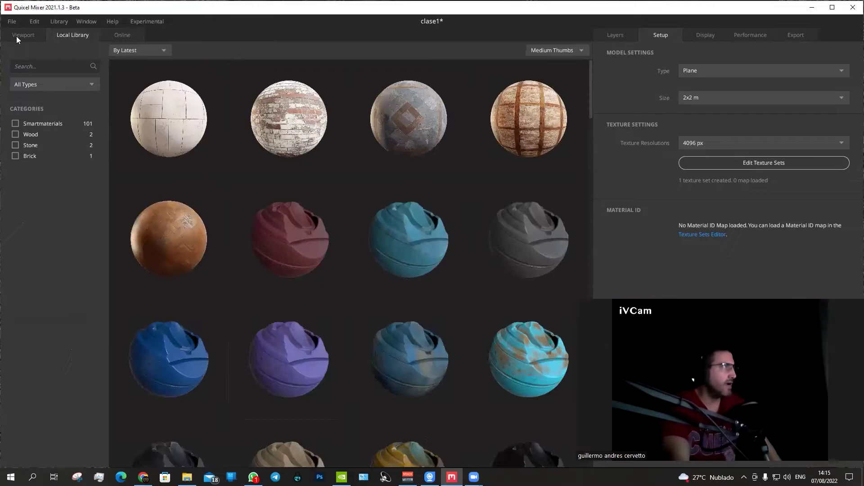
click(17, 40)
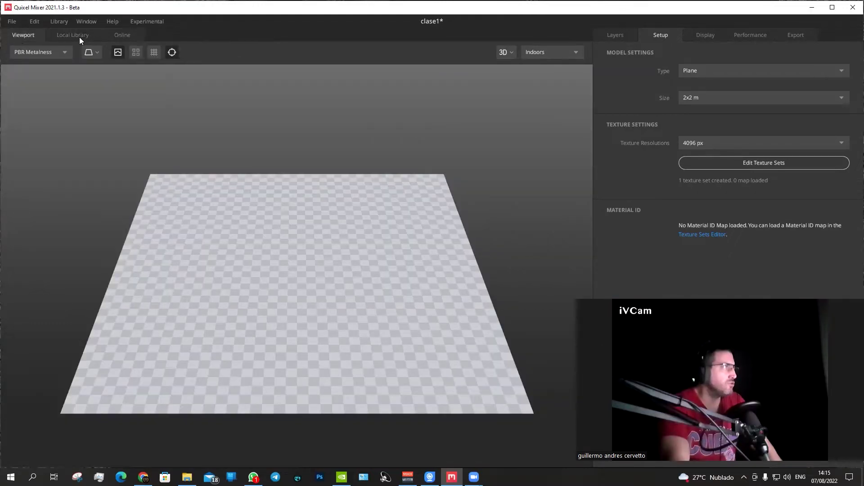
click(46, 56)
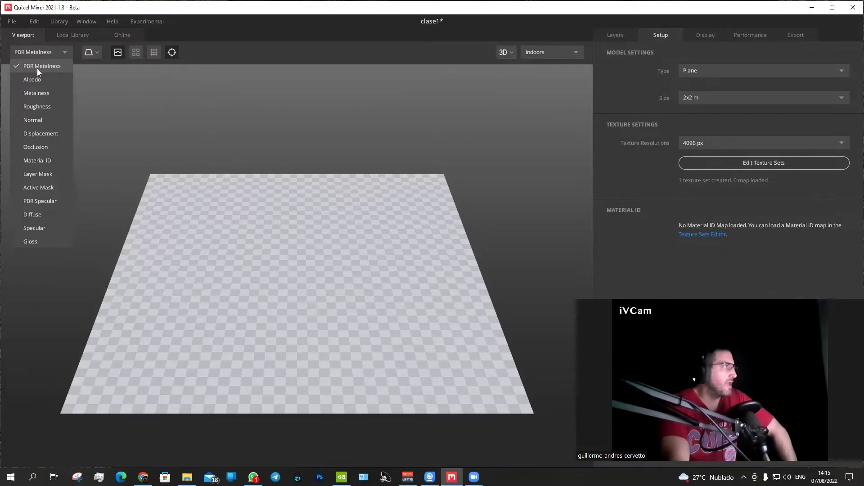
click(164, 115)
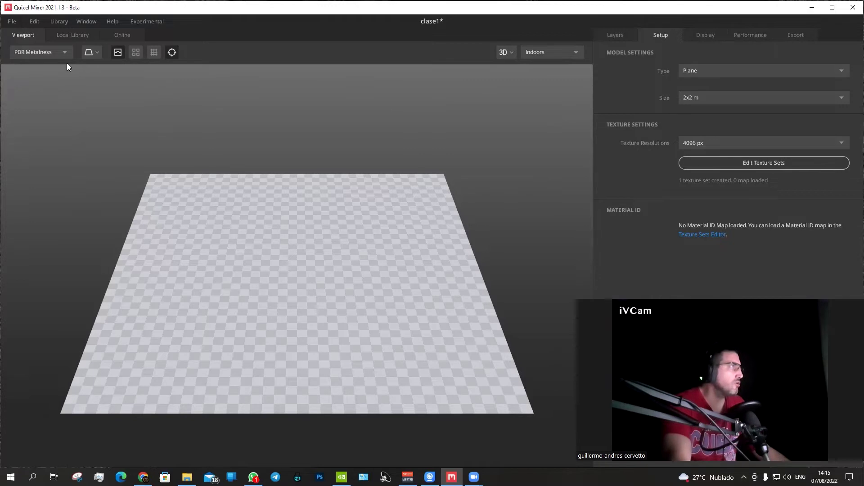
click(54, 50)
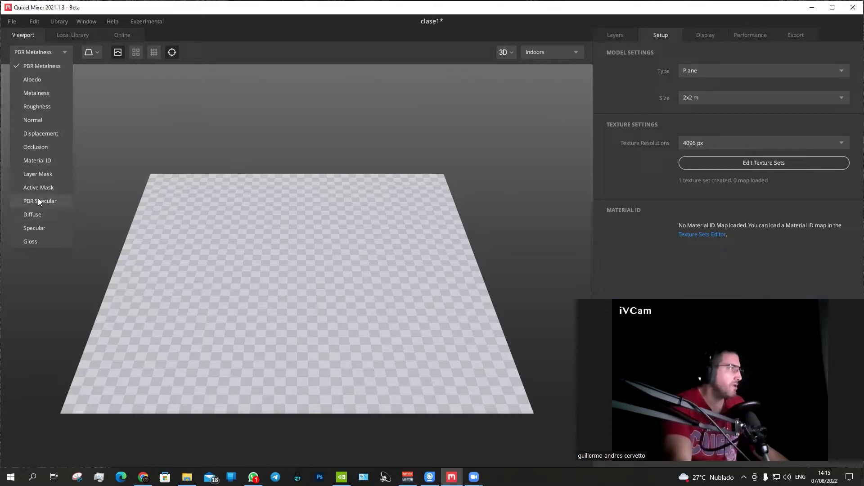
click(189, 116)
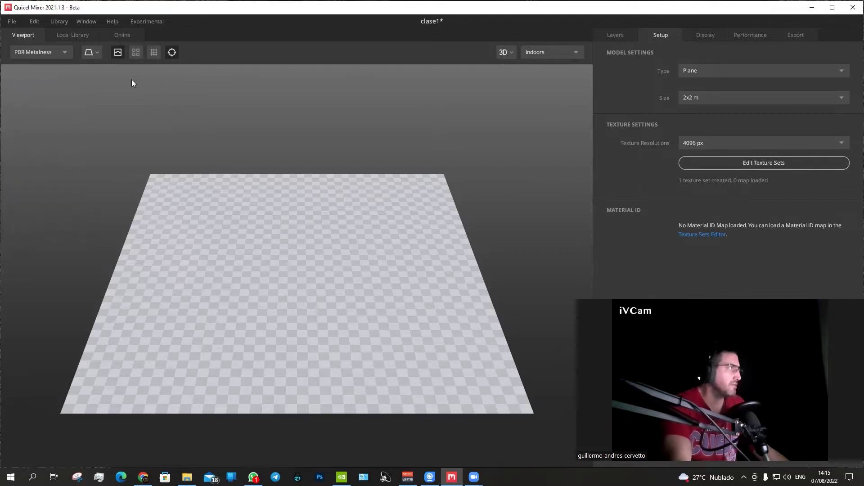
- Preview the material on cube, sphere and cylinder meshes, orbiting the cube
click(101, 53)
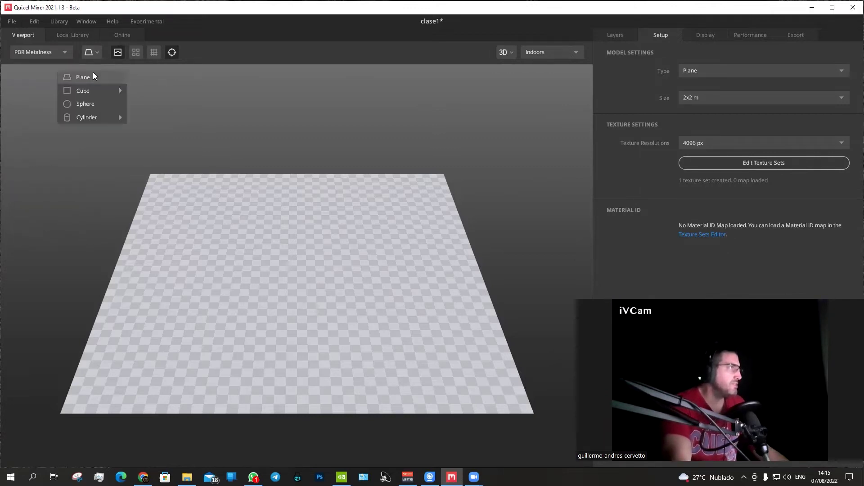
click(84, 89)
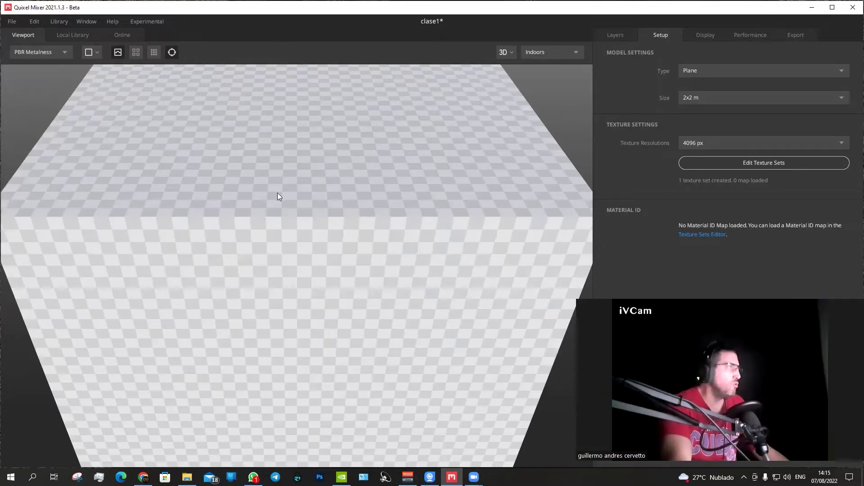
scroll(278, 200, down, 3)
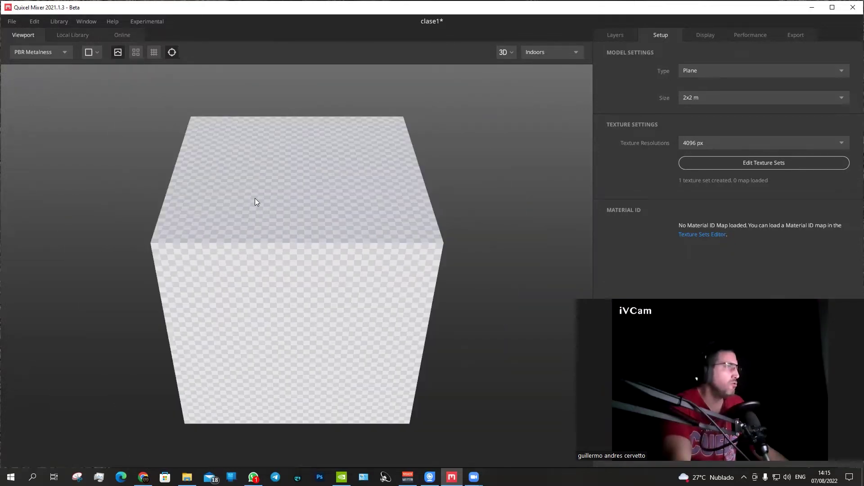
mouse_move(255, 201)
mouse_down()
mouse_move(233, 201)
mouse_move(270, 207)
mouse_move(221, 195)
mouse_up()
click(86, 38)
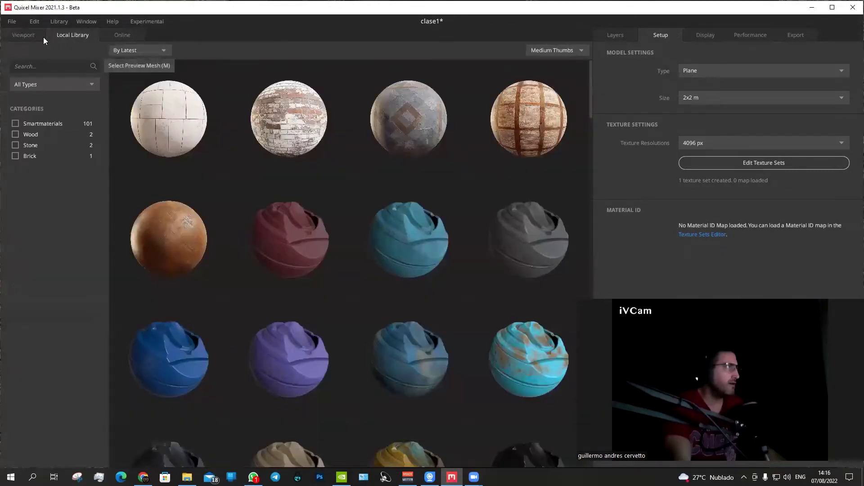
click(32, 35)
click(93, 52)
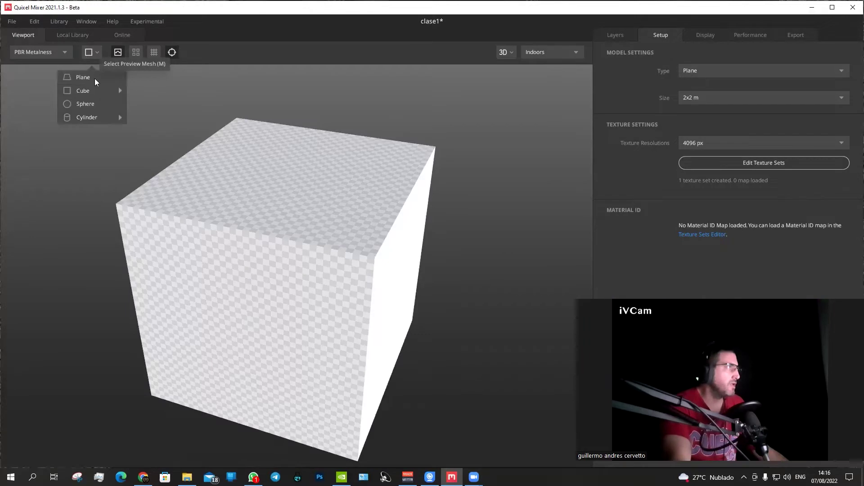
click(93, 104)
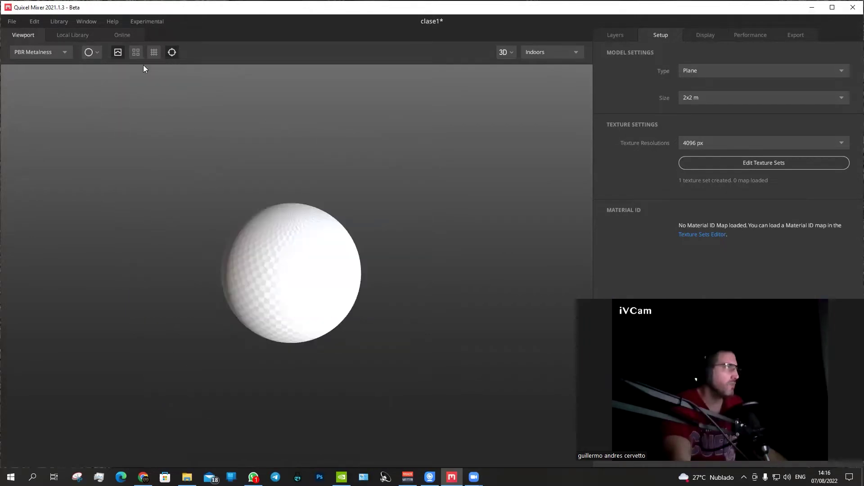
click(92, 53)
click(91, 117)
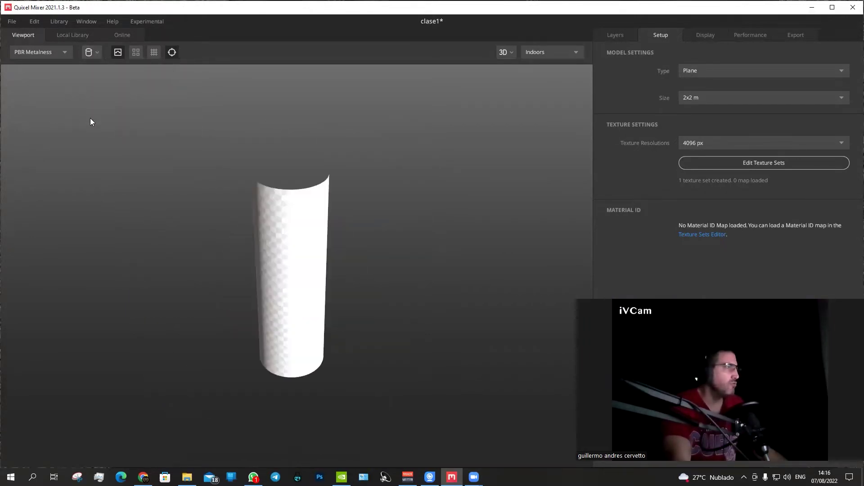
- Switch the preview mesh to a plane and toggle Preview Tiling on, then off
click(96, 54)
click(89, 77)
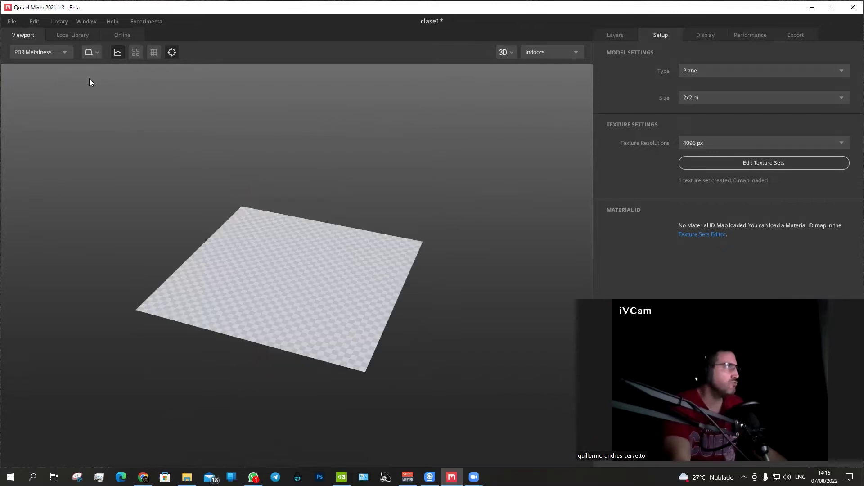
click(135, 58)
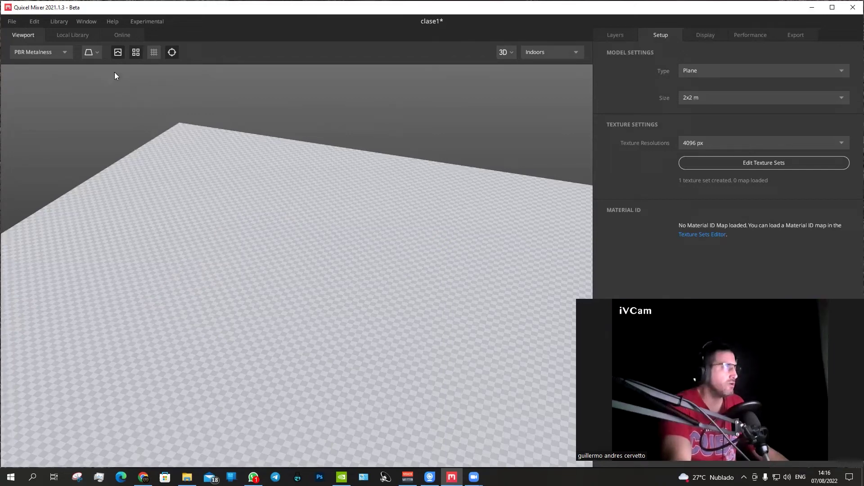
click(133, 51)
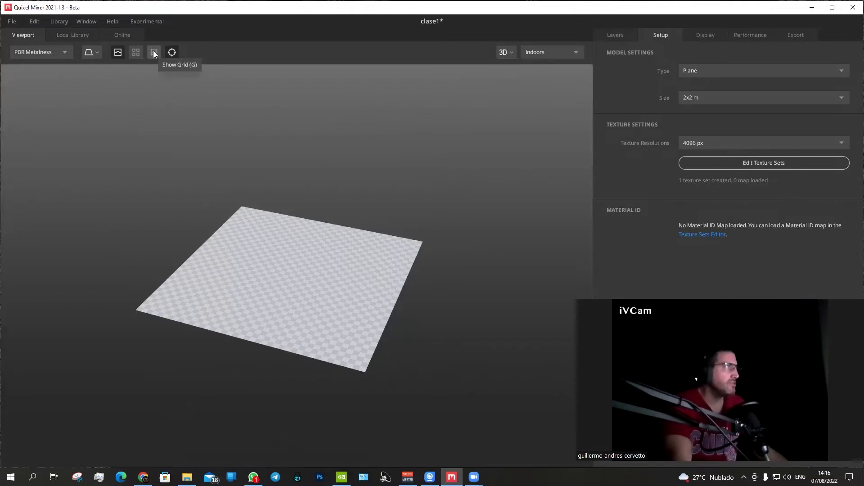
- Toggle Show Grid on and off, then enable Active Area Focus
click(154, 52)
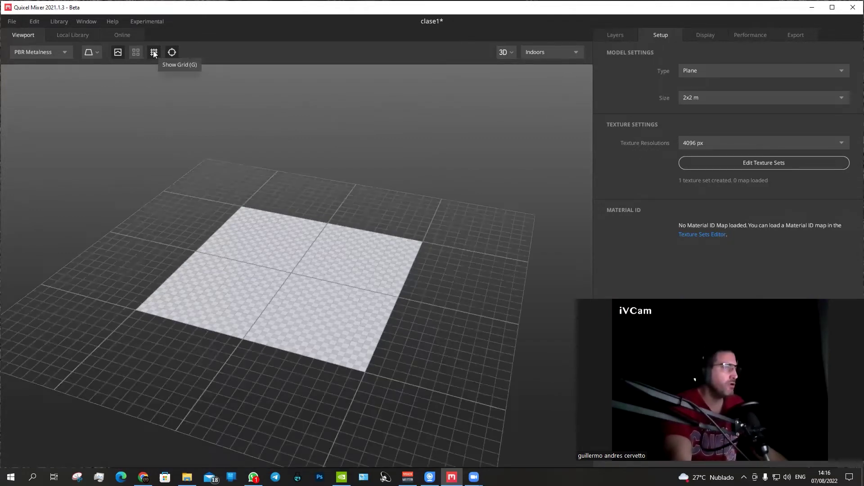
click(154, 53)
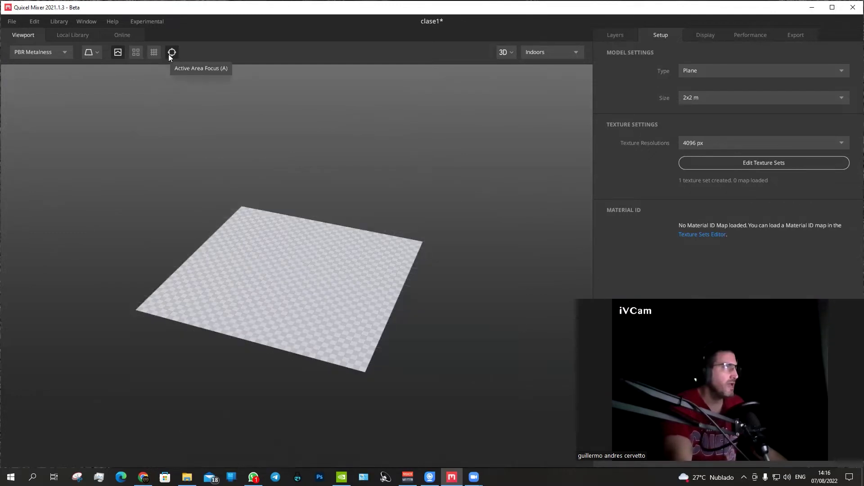
click(171, 53)
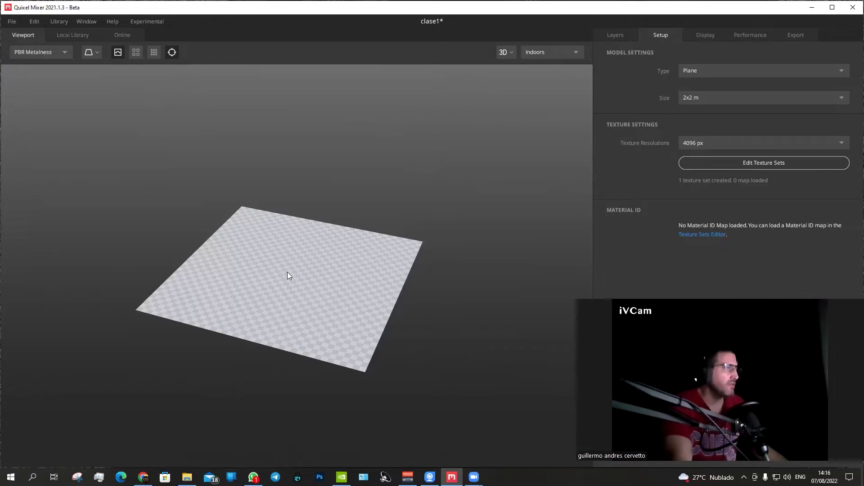
- Switch the camera to 2D View, then back to 3D View
click(509, 55)
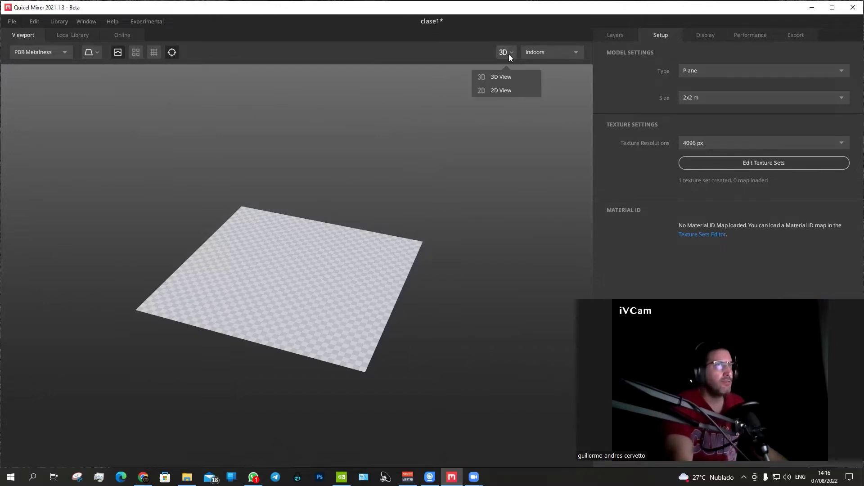
click(491, 92)
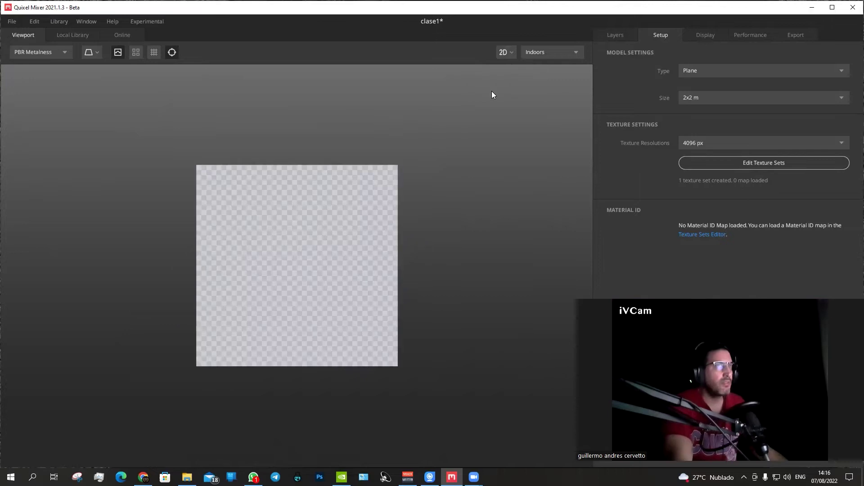
click(511, 53)
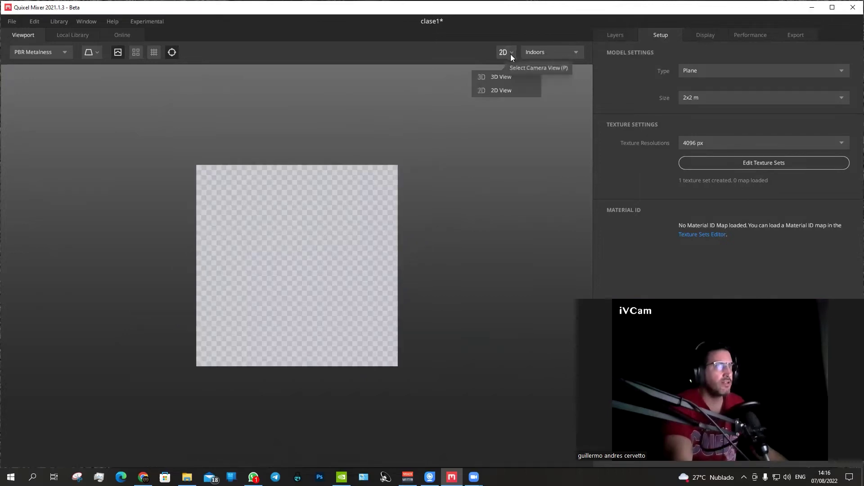
click(500, 76)
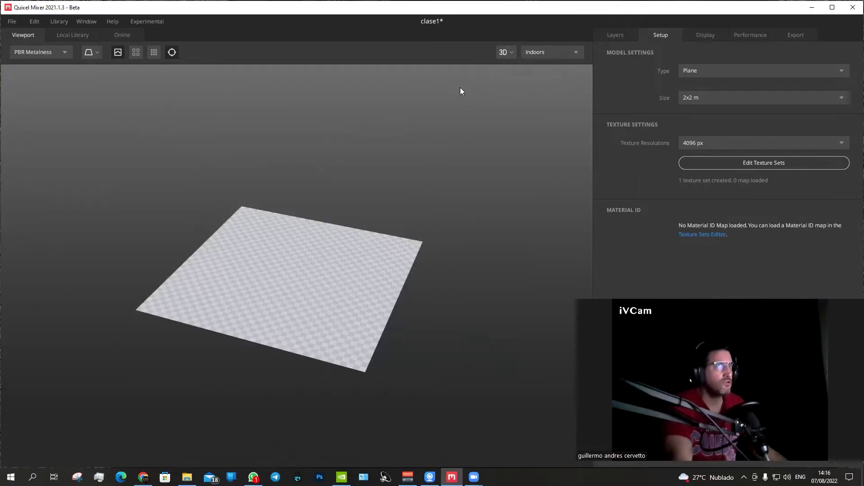
click(552, 57)
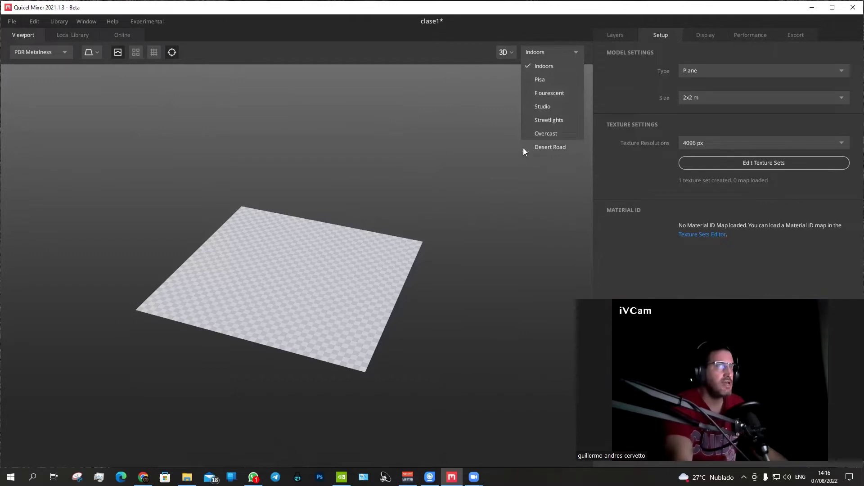
- Light the plane with Desert Road, then Pisa, then back to Indoors, orbiting between
click(373, 196)
scroll(316, 285, up, 3)
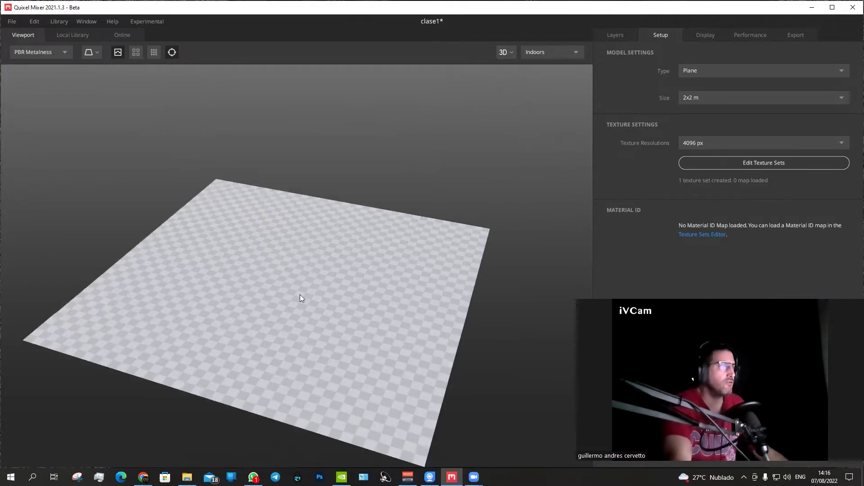
scroll(301, 297, down, 3)
click(547, 53)
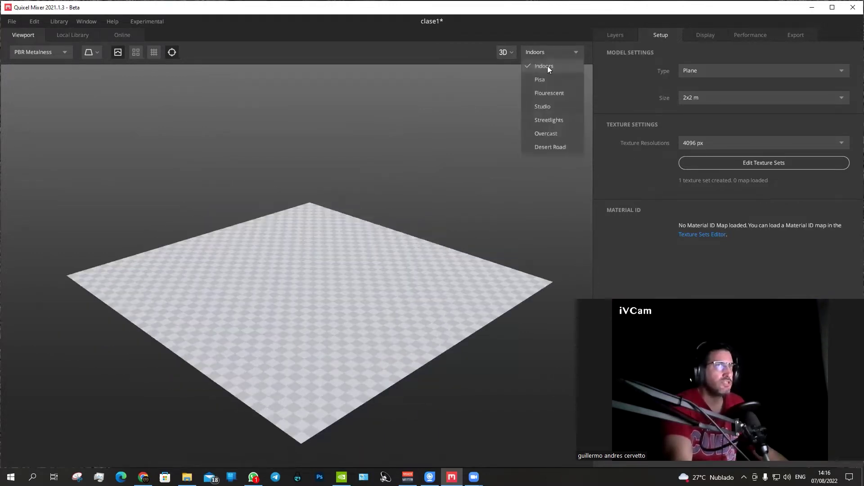
click(544, 147)
mouse_move(341, 303)
mouse_down()
mouse_move(288, 296)
mouse_move(305, 265)
mouse_up()
click(545, 52)
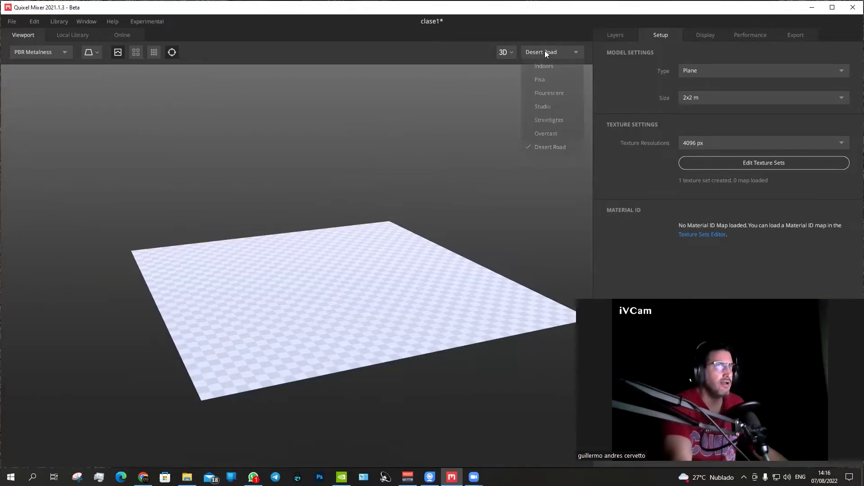
click(540, 76)
click(545, 54)
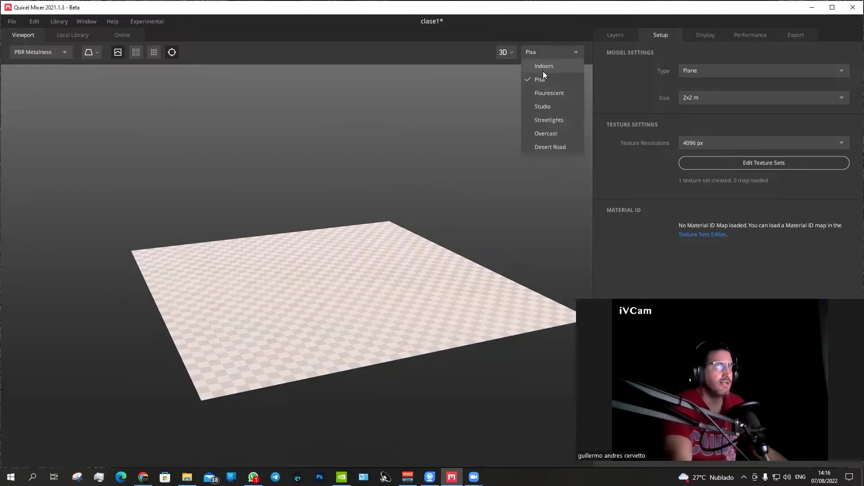
mouse_move(378, 189)
mouse_down()
mouse_move(360, 221)
mouse_move(287, 262)
mouse_up()
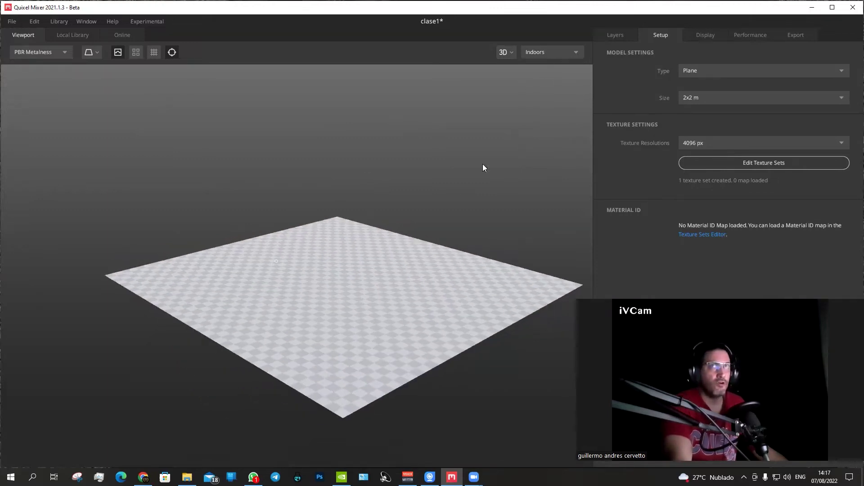
- Check Display settings and browse the Local and Online libraries, returning to the Viewport
click(705, 36)
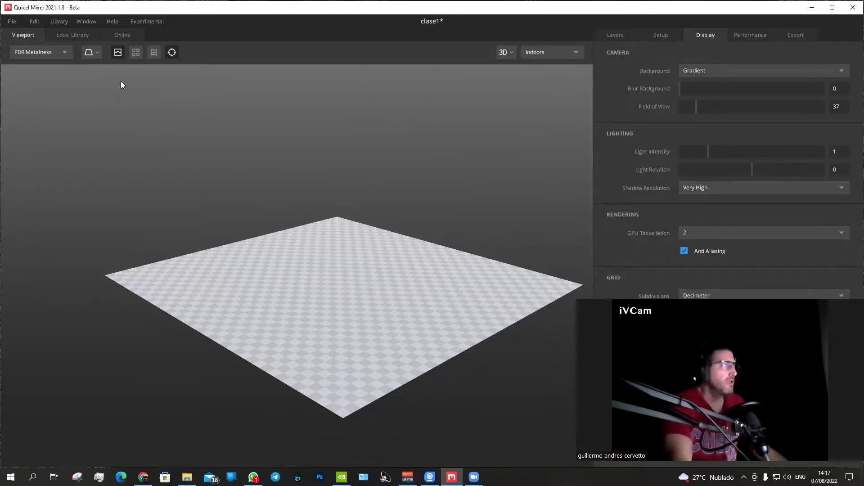
drag(286, 285, 303, 288)
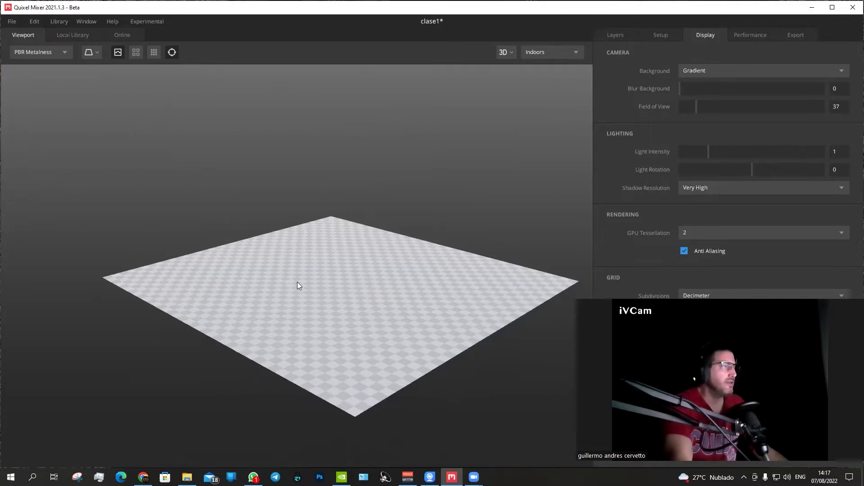
click(74, 35)
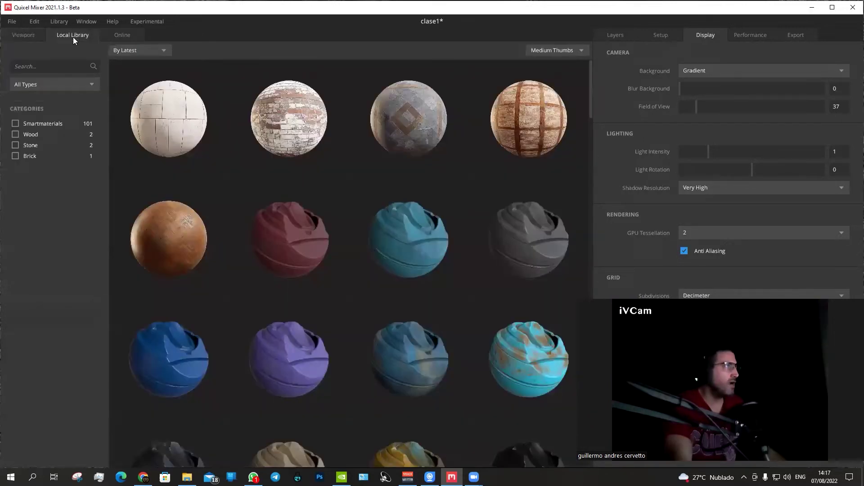
click(124, 36)
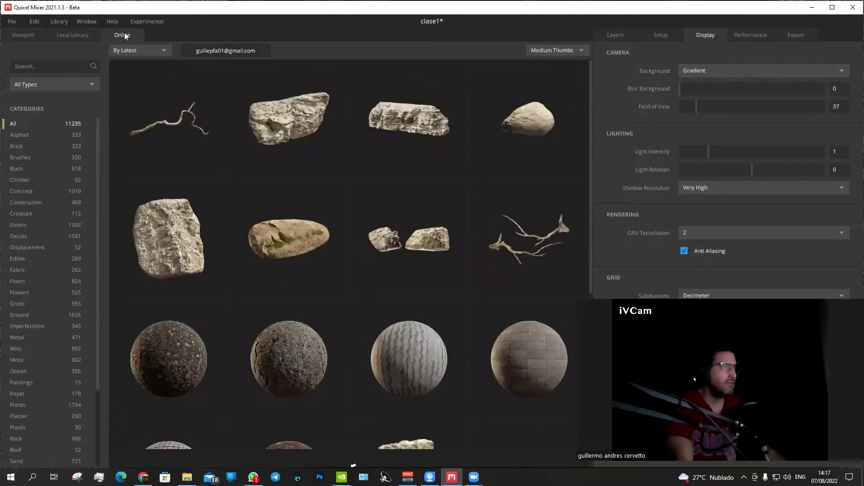
click(18, 35)
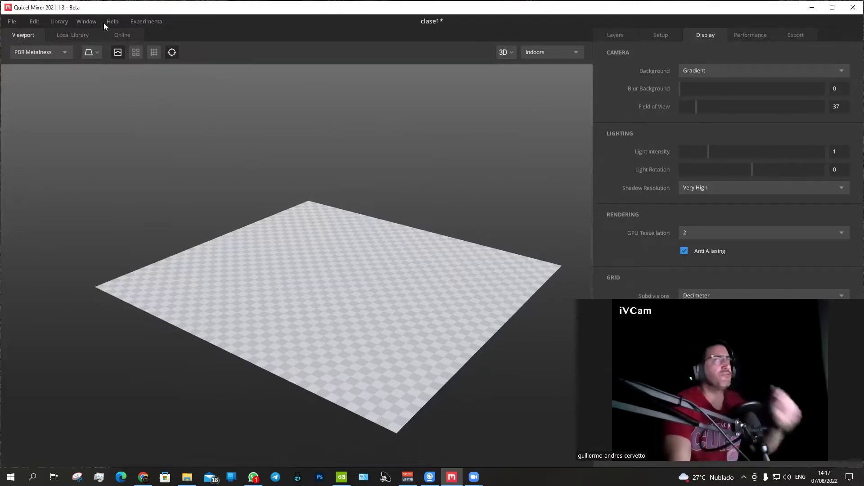
- Cycle through the Layers, Setup, Display, Performance and Export panels, ending on Layers
click(601, 37)
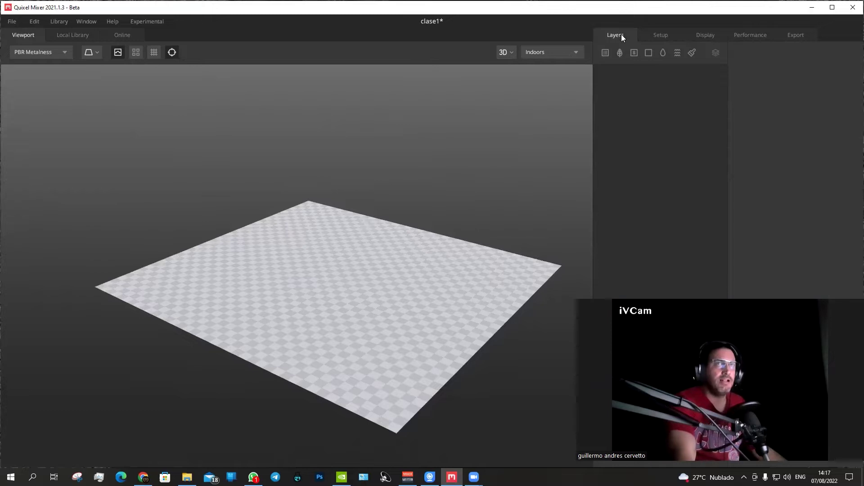
click(654, 37)
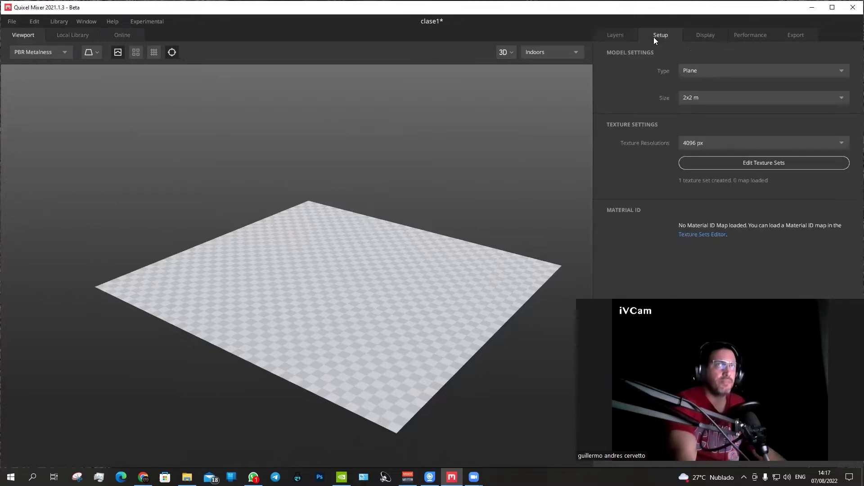
click(705, 36)
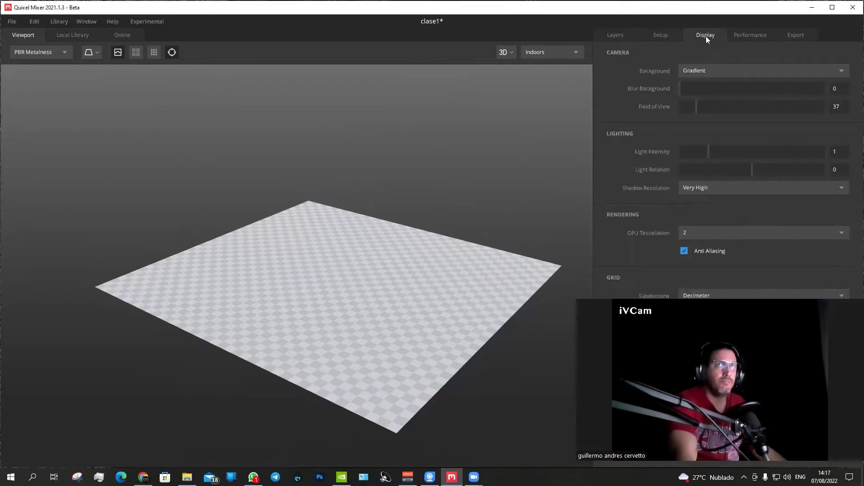
click(746, 38)
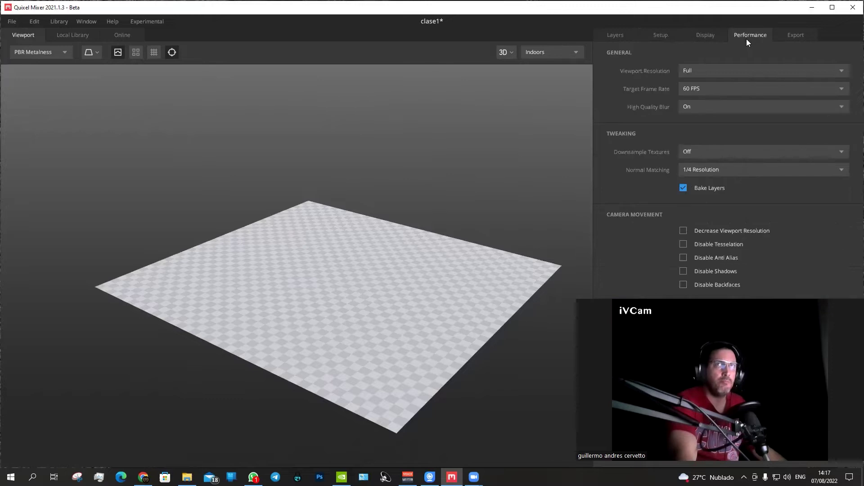
click(796, 37)
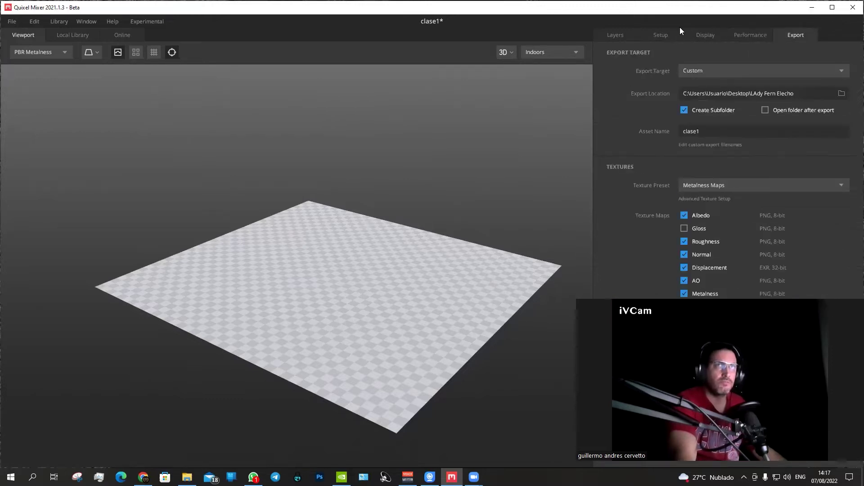
click(621, 32)
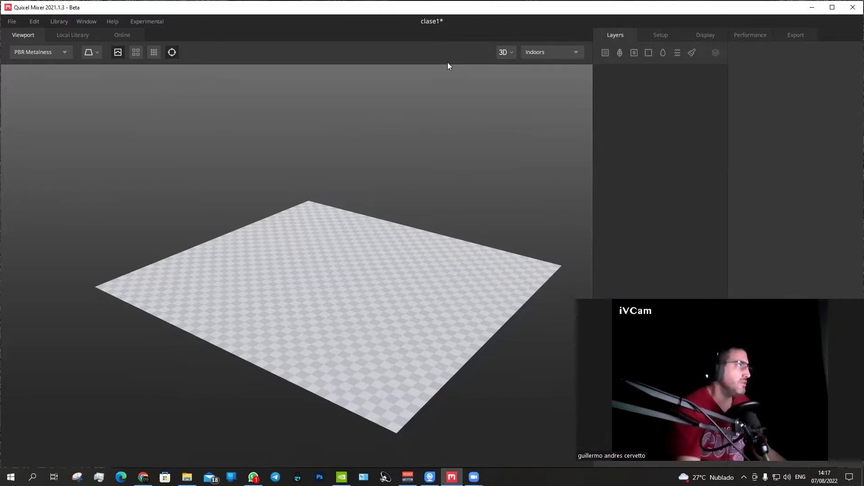
- Browse the Online library and filter its asset type to Surface (5033 results)
click(126, 36)
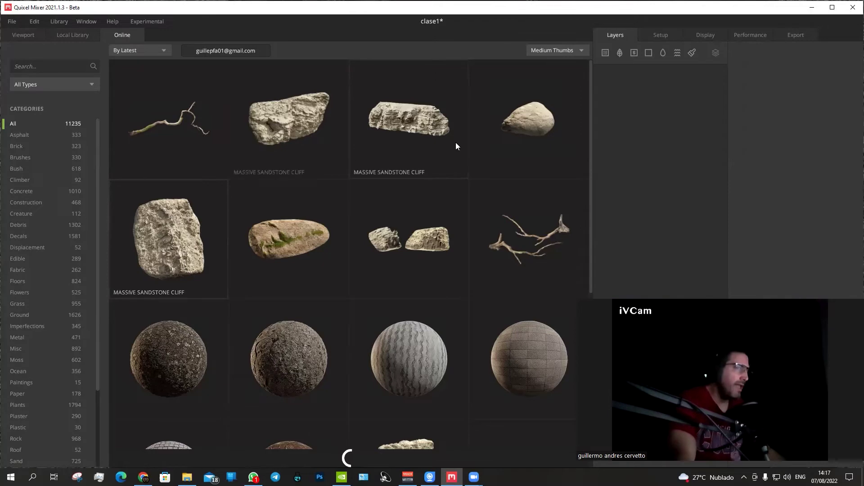
scroll(291, 288, down, 1)
scroll(290, 287, down, 3)
scroll(291, 287, down, 2)
scroll(292, 257, down, 1)
scroll(292, 257, down, 3)
scroll(291, 257, up, 5)
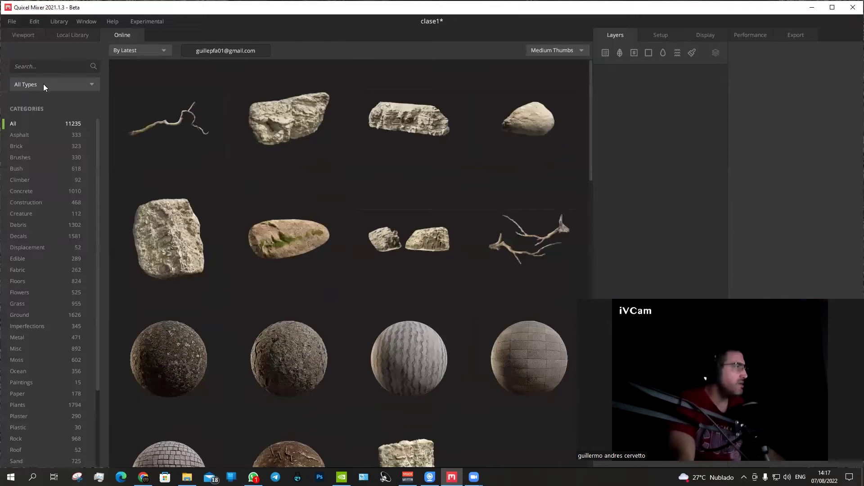
click(43, 84)
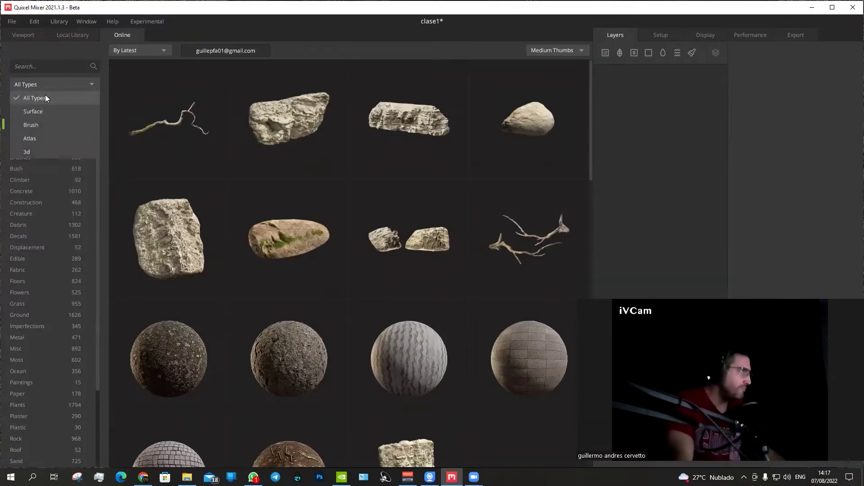
click(41, 110)
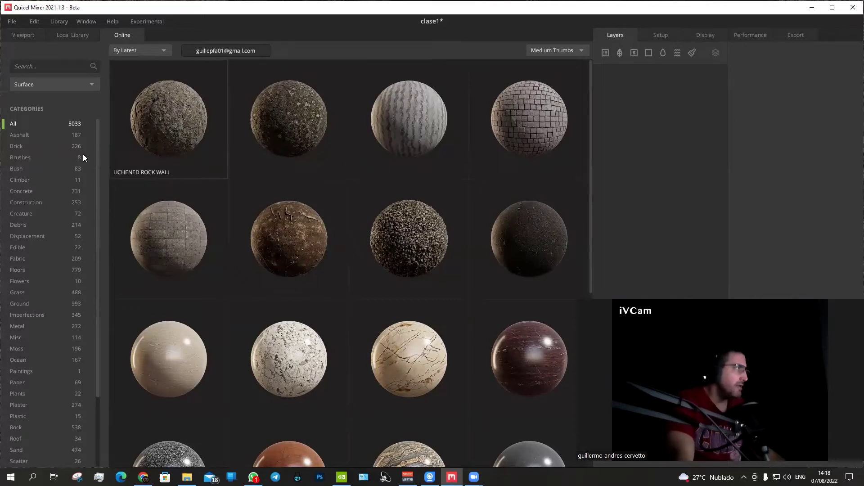
scroll(36, 263, down, 2)
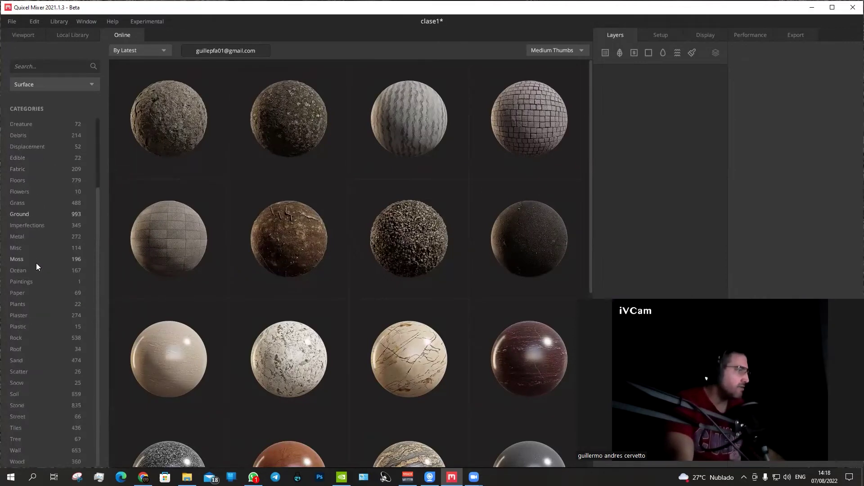
- Pick the Rock surface category (538 assets) and scroll down to Shoreline Beach Rocks
click(15, 340)
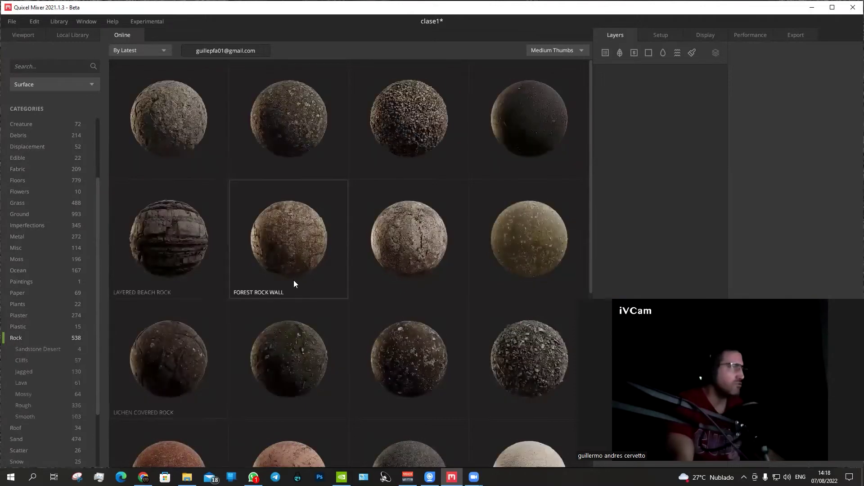
scroll(295, 283, down, 1)
scroll(294, 283, down, 1)
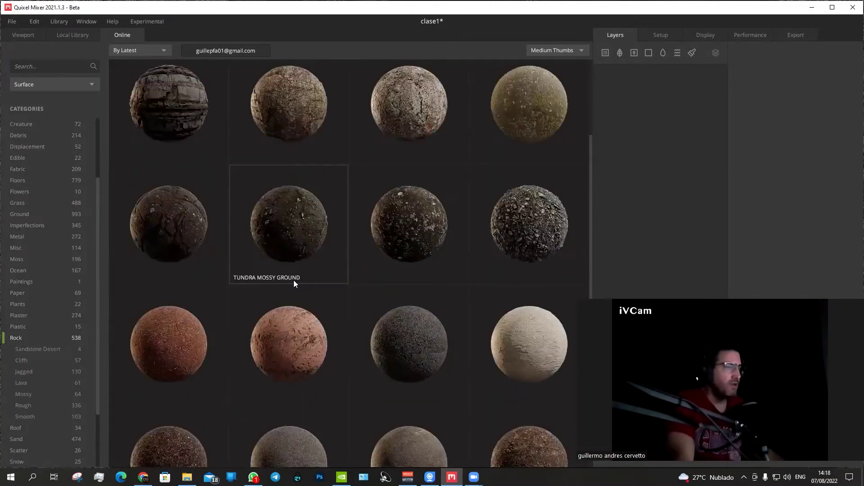
scroll(294, 284, down, 1)
scroll(294, 283, down, 1)
scroll(293, 281, down, 2)
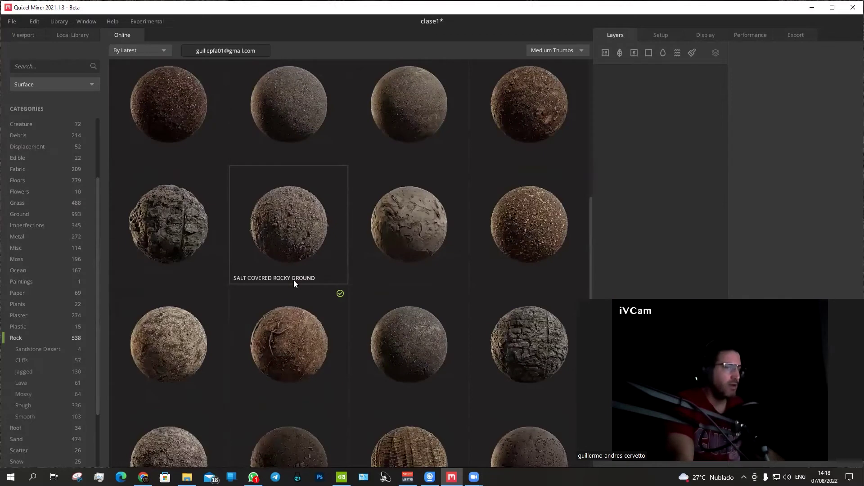
scroll(293, 283, down, 1)
scroll(294, 283, down, 1)
scroll(294, 283, down, 1)
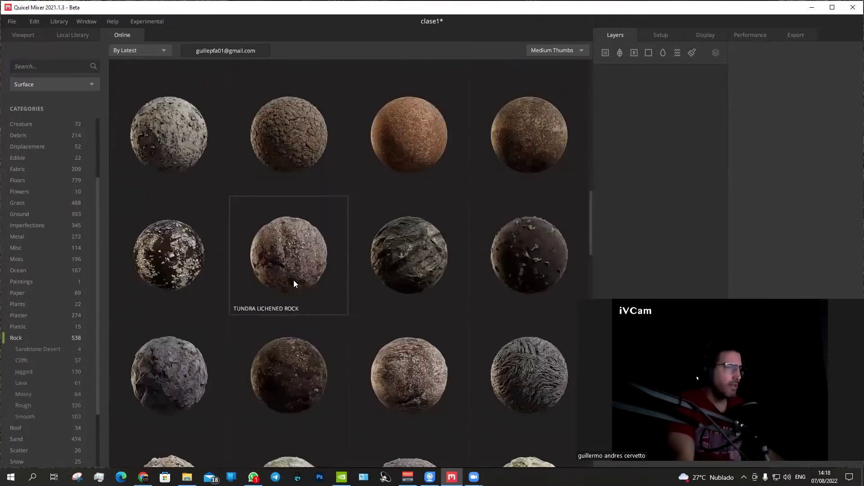
scroll(293, 284, down, 3)
scroll(294, 283, down, 4)
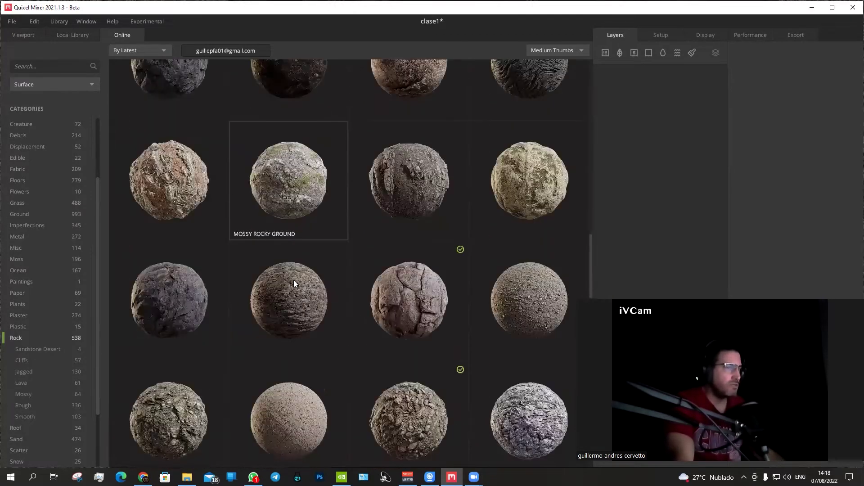
scroll(293, 283, down, 2)
scroll(293, 284, down, 2)
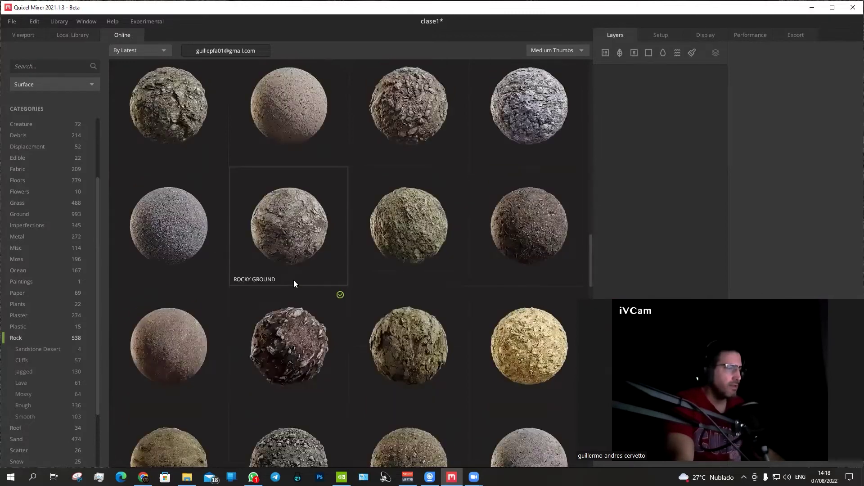
scroll(294, 283, down, 2)
scroll(294, 283, down, 3)
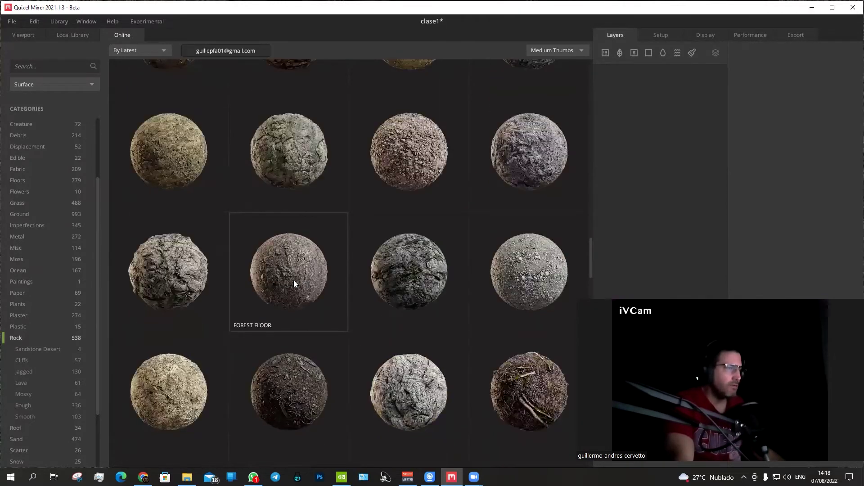
scroll(293, 284, down, 2)
scroll(293, 283, down, 3)
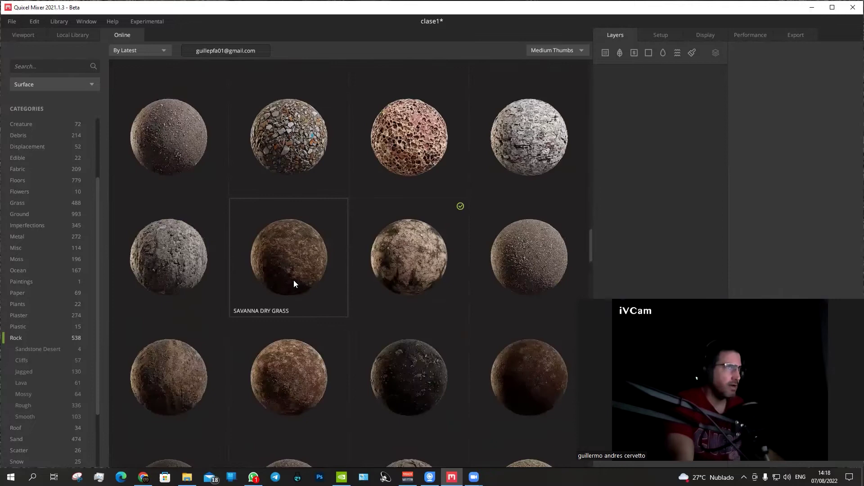
scroll(294, 283, down, 3)
scroll(294, 284, down, 1)
scroll(294, 283, down, 2)
scroll(293, 284, down, 3)
scroll(294, 283, down, 2)
scroll(293, 283, down, 1)
scroll(294, 284, down, 4)
scroll(294, 284, down, 1)
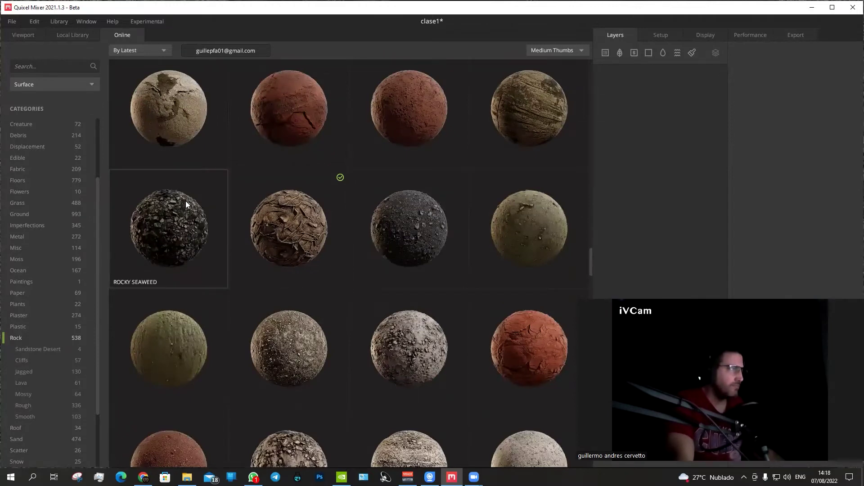
scroll(186, 205, down, 1)
scroll(186, 204, down, 2)
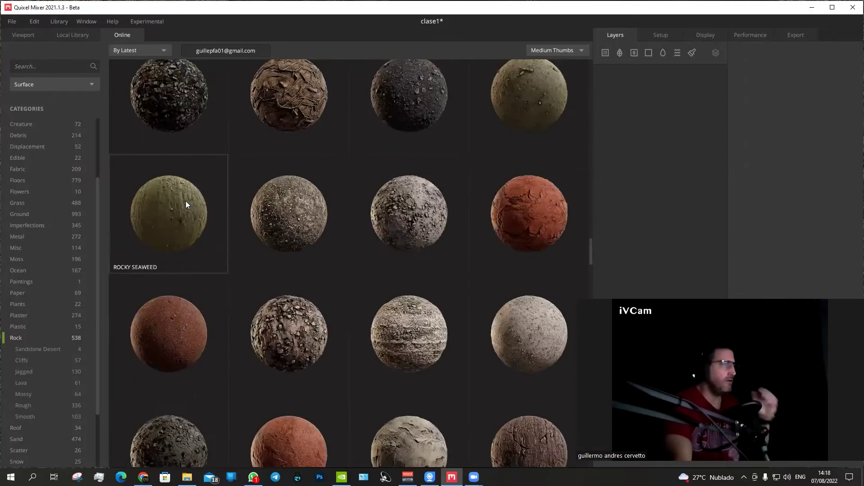
scroll(186, 204, down, 4)
scroll(186, 202, down, 2)
scroll(186, 201, down, 3)
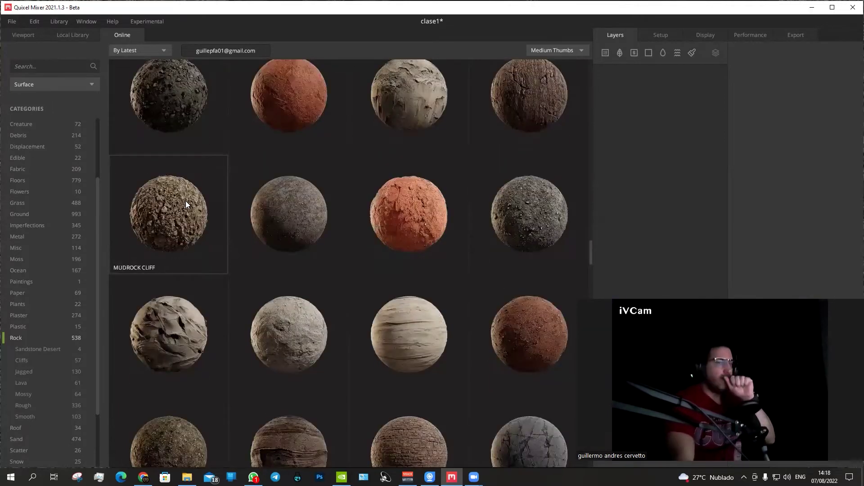
scroll(183, 205, down, 2)
scroll(183, 205, down, 3)
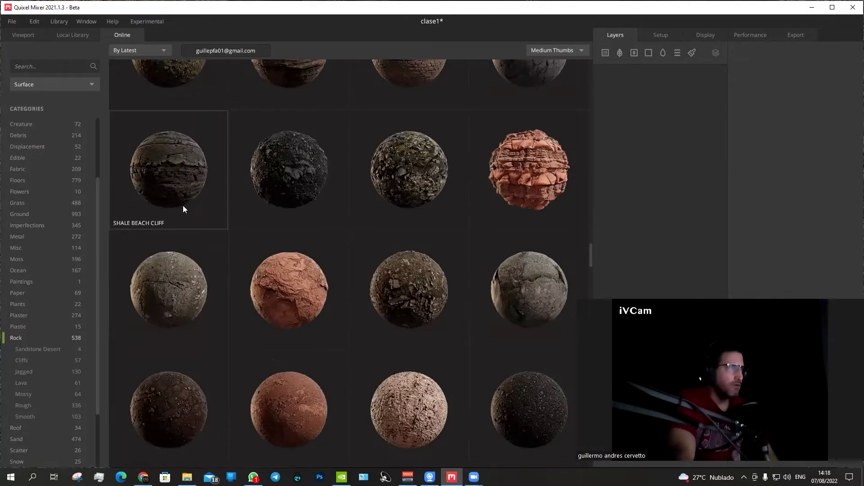
scroll(183, 206, down, 5)
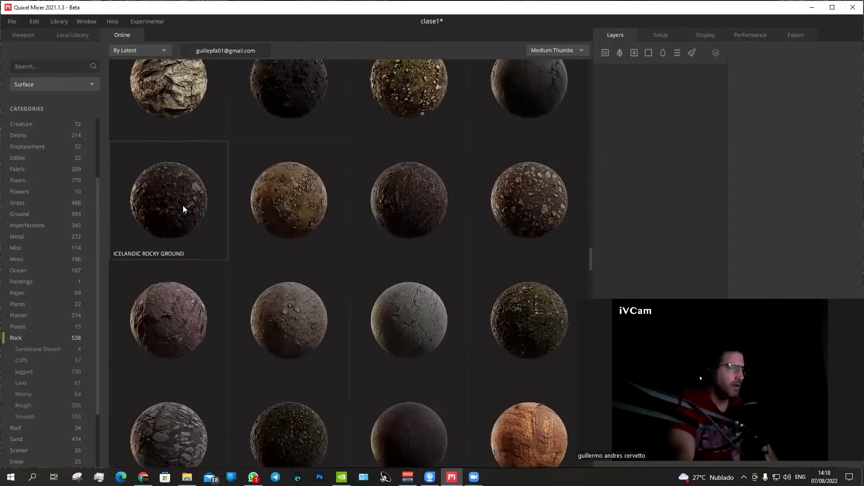
scroll(183, 206, down, 5)
scroll(289, 241, down, 5)
scroll(53, 315, down, 2)
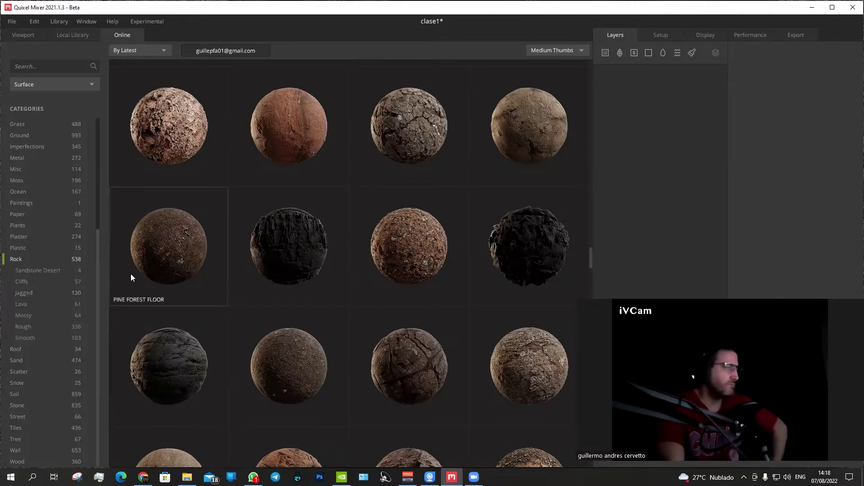
scroll(131, 277, down, 1)
scroll(130, 278, down, 4)
scroll(131, 278, down, 4)
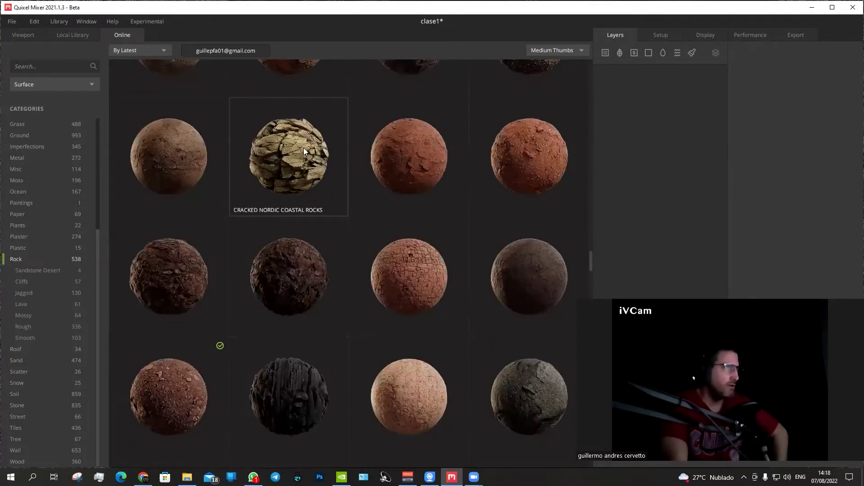
scroll(304, 145, down, 3)
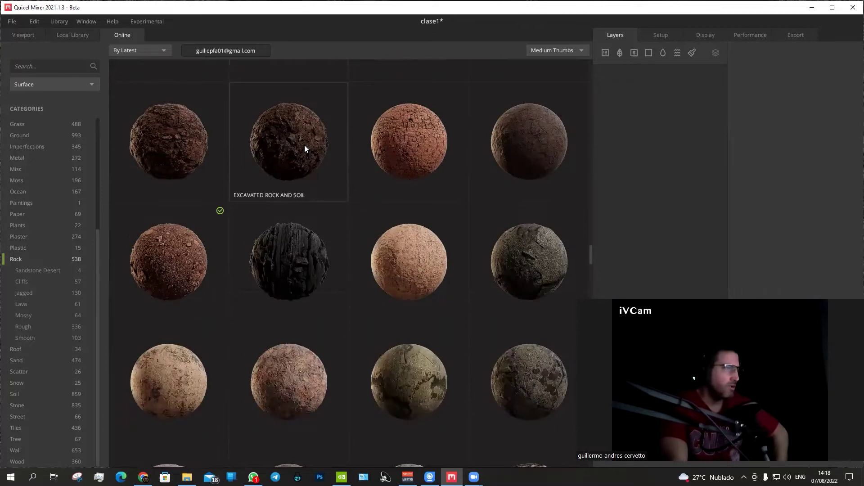
scroll(304, 145, down, 2)
scroll(304, 145, down, 3)
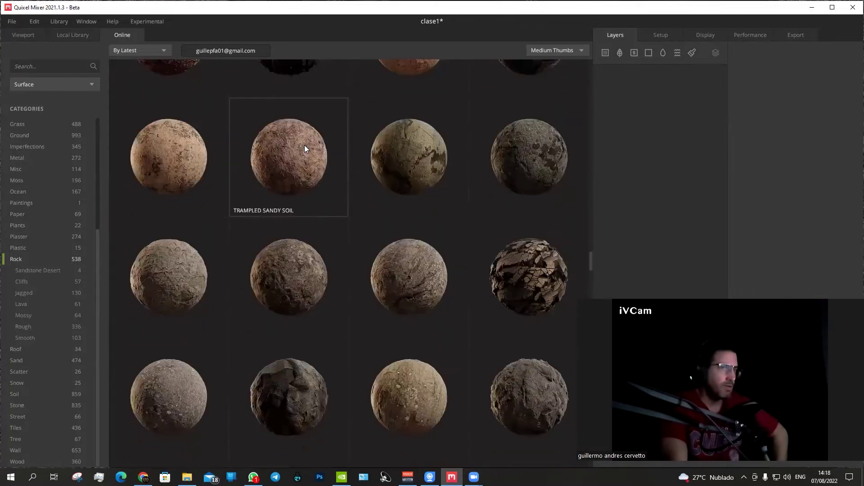
scroll(305, 145, down, 2)
scroll(304, 145, down, 3)
scroll(305, 145, down, 2)
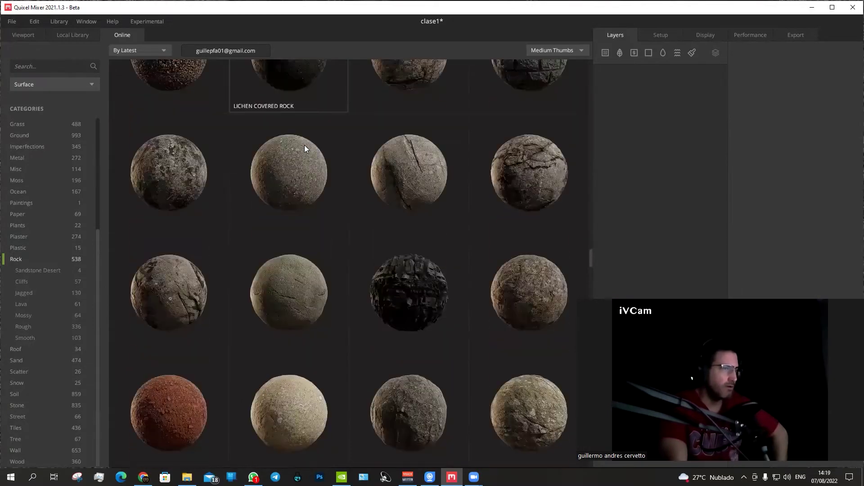
scroll(304, 145, down, 2)
scroll(304, 145, down, 1)
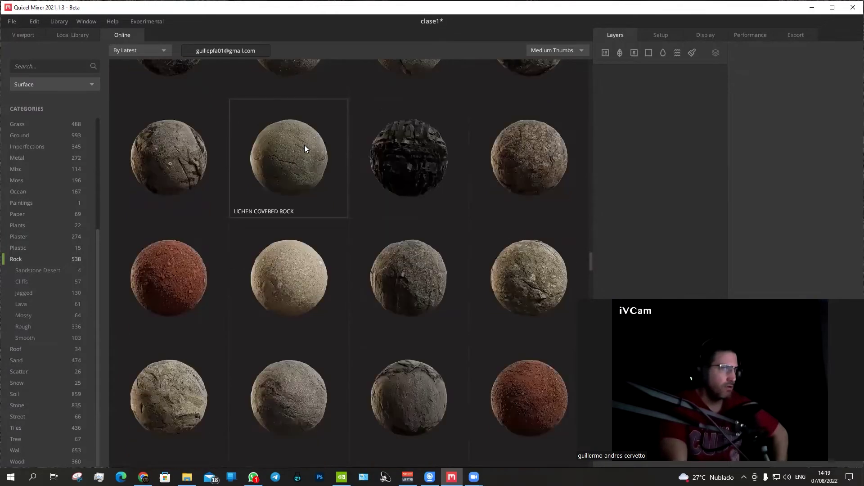
scroll(304, 145, down, 4)
scroll(305, 145, down, 2)
scroll(304, 145, down, 2)
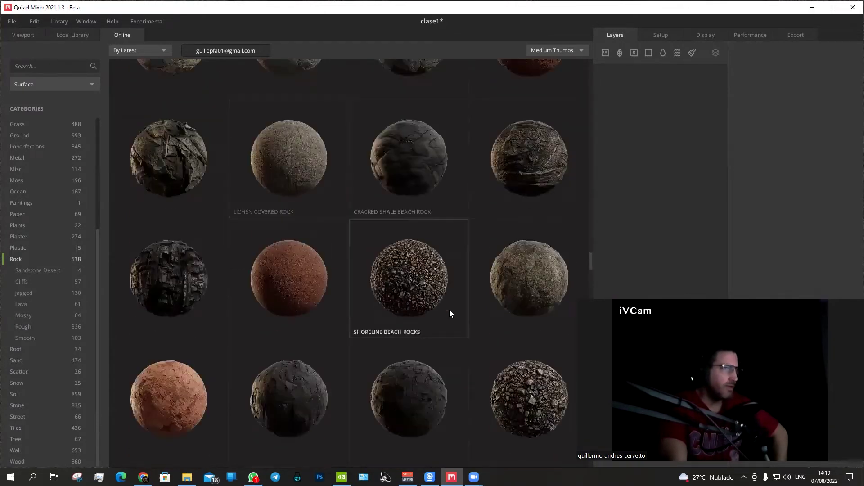
scroll(443, 290, down, 2)
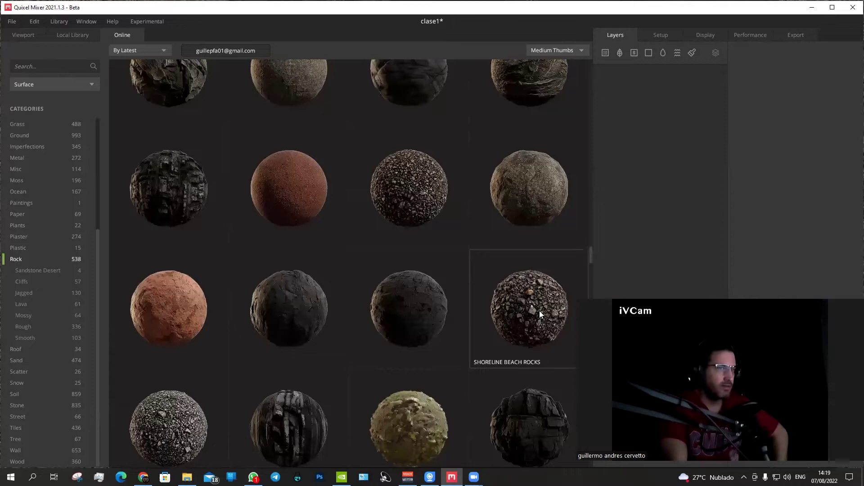
- Download the Shoreline Beach Rocks (2x2 m) surface and view it in the Local Library
click(539, 311)
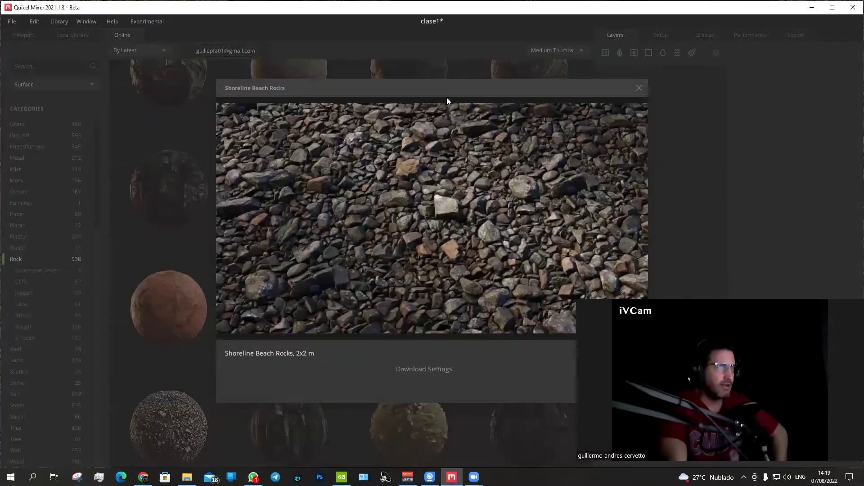
drag(447, 101, 291, 93)
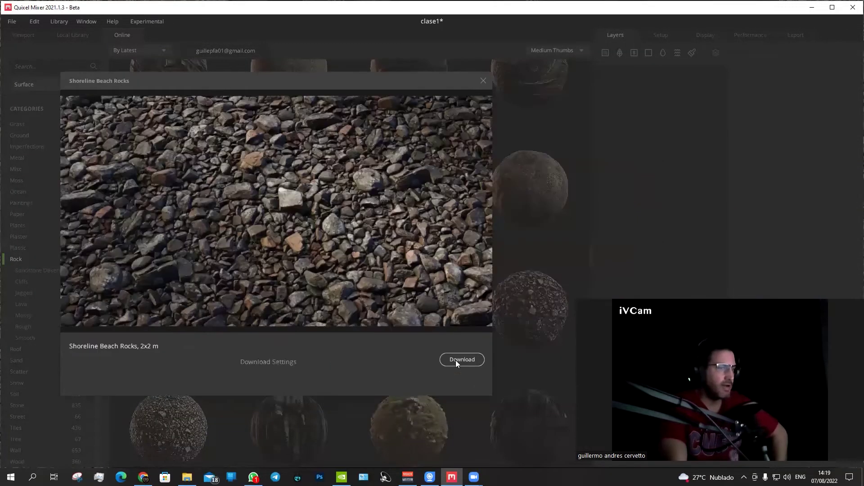
click(456, 360)
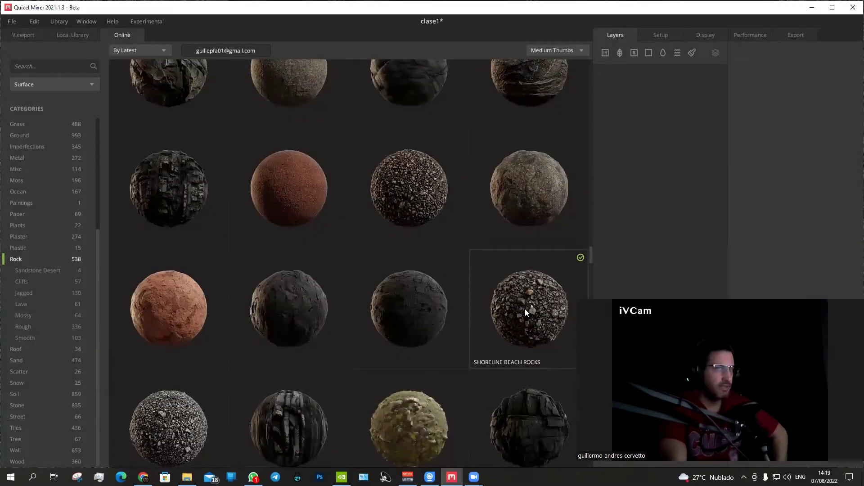
click(69, 35)
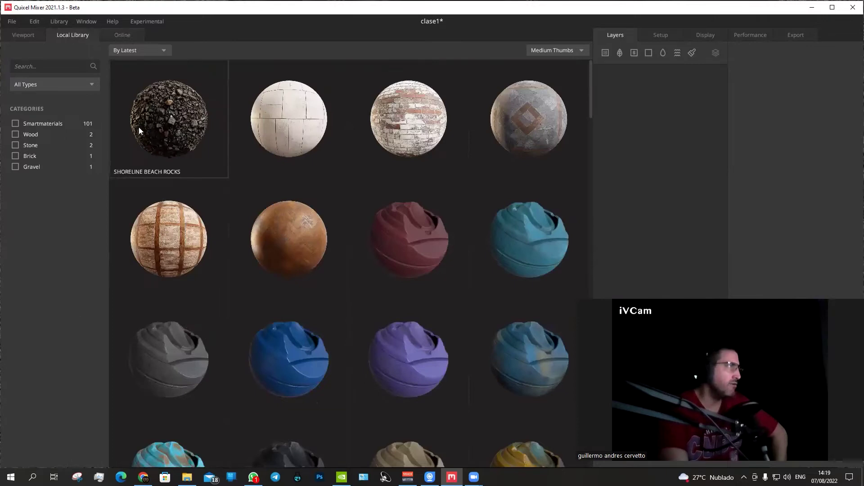
- Add Shoreline Beach Rocks as a layer in the clase1 mix and orbit around the plane
click(170, 101)
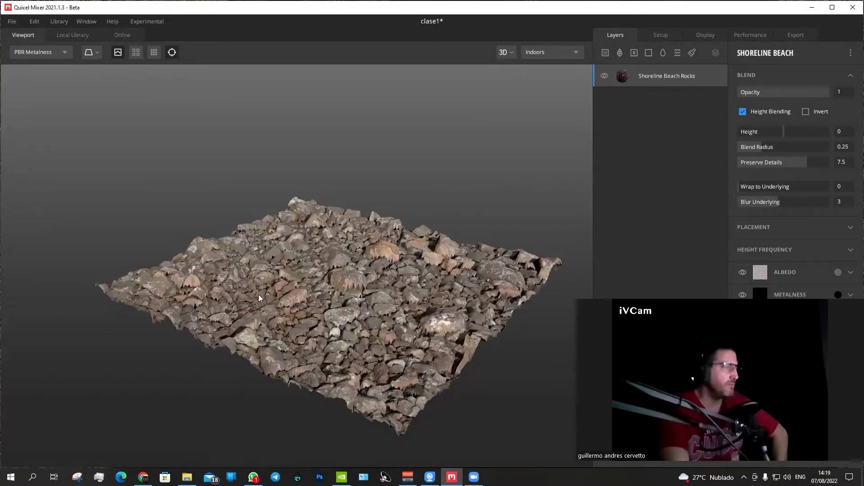
mouse_move(393, 272)
mouse_down()
mouse_move(290, 306)
mouse_move(81, 293)
mouse_up()
mouse_move(565, 240)
mouse_down()
mouse_move(303, 242)
mouse_move(459, 182)
mouse_move(298, 242)
mouse_up()
- Zoom out and orbit to a lower, flatter view of the whole rock plane
scroll(459, 183, up, 2)
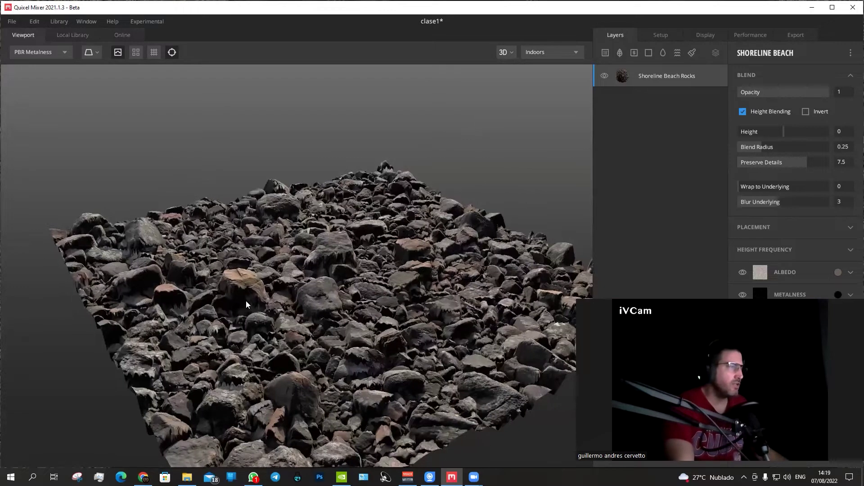
scroll(246, 300, up, 3)
scroll(353, 259, up, 3)
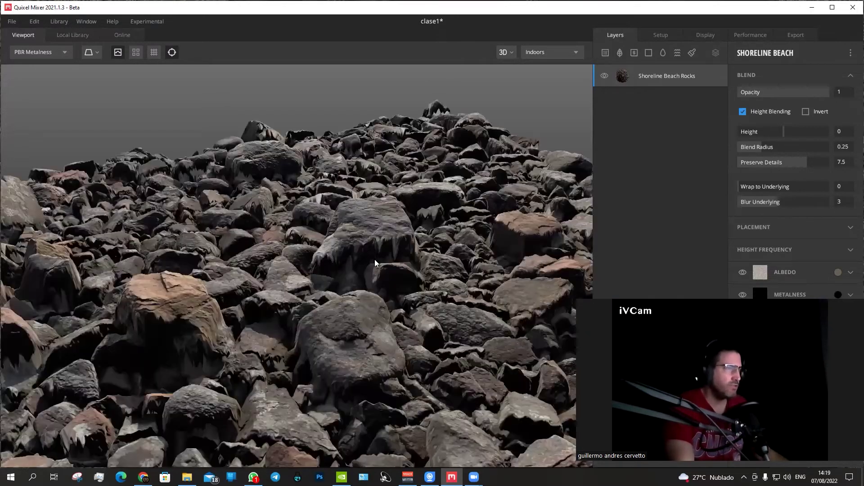
scroll(408, 243, up, 3)
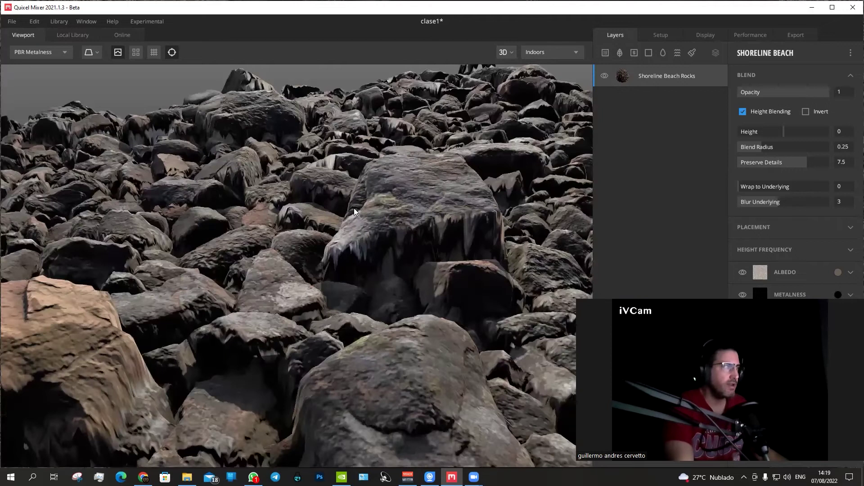
scroll(354, 208, down, 5)
scroll(315, 263, down, 5)
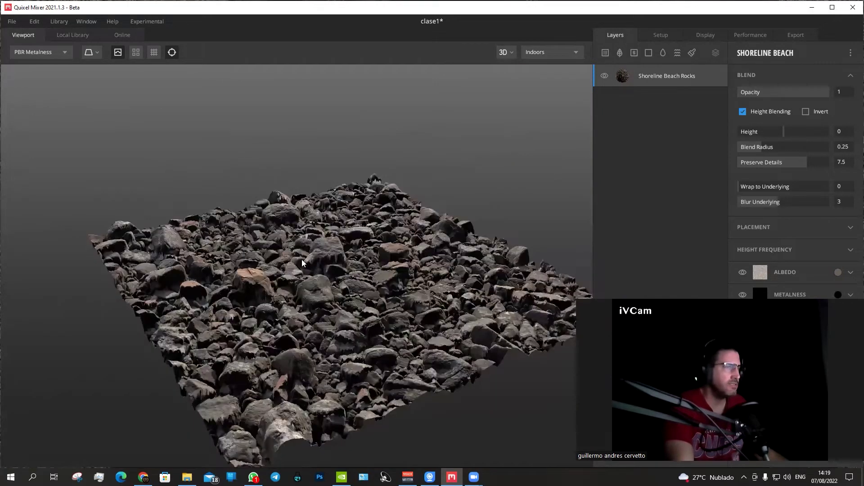
scroll(306, 247, down, 1)
scroll(318, 225, down, 1)
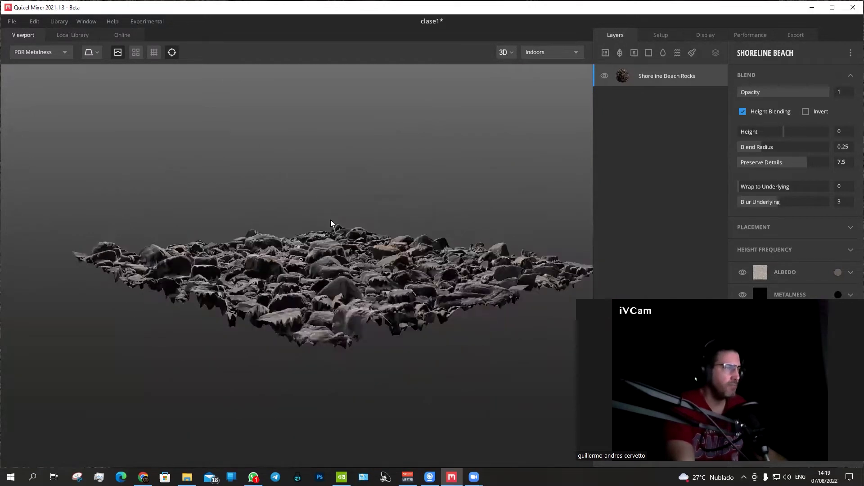
drag(326, 218, 259, 295)
scroll(202, 310, up, 5)
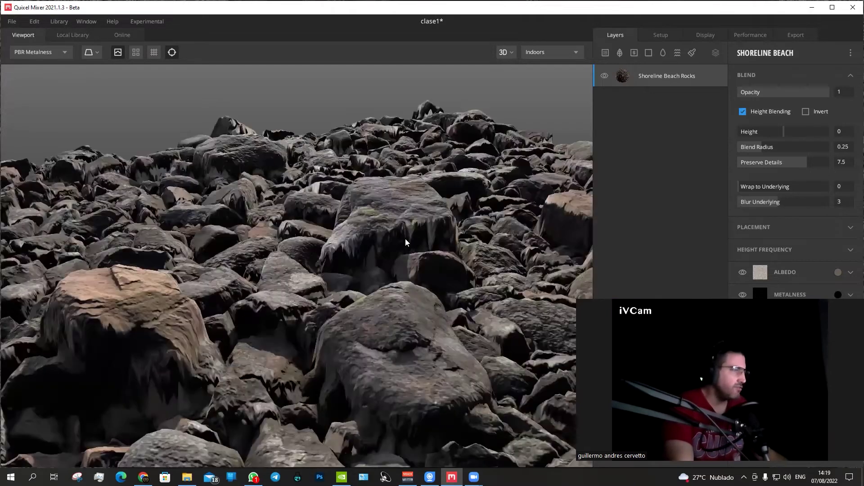
scroll(396, 236, down, 2)
scroll(356, 243, down, 4)
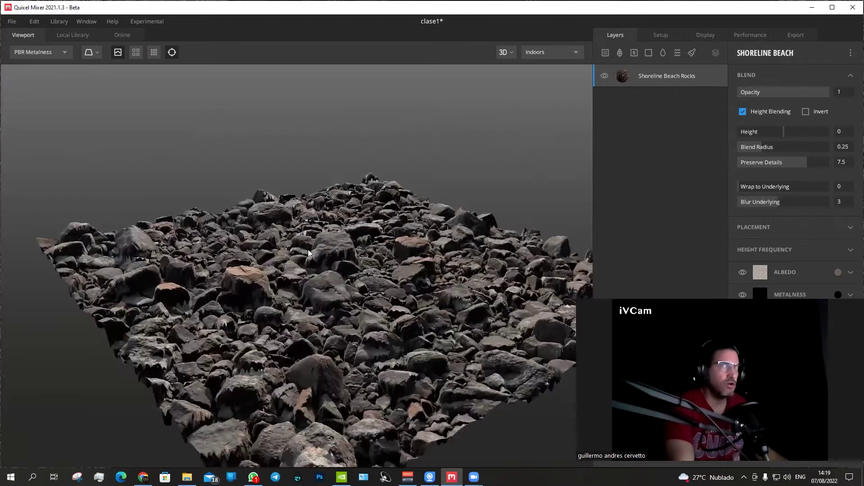
mouse_move(295, 258)
mouse_down()
mouse_move(276, 272)
mouse_move(281, 238)
mouse_up()
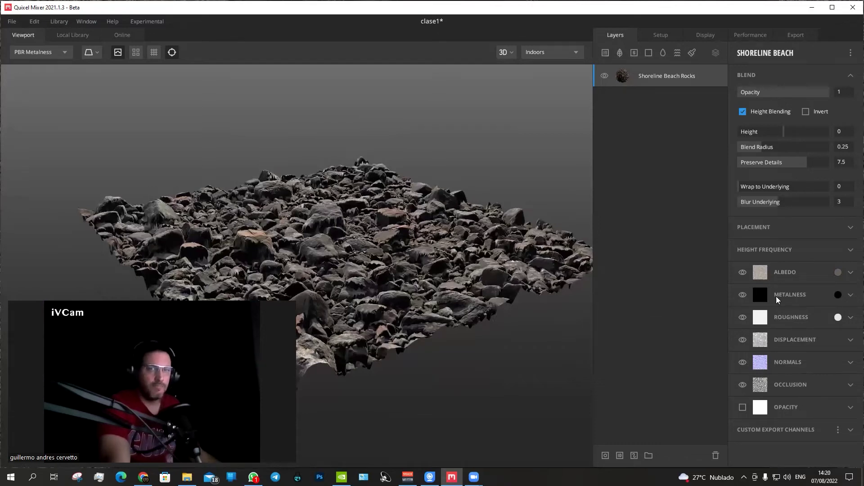
- Check Albedo and Metalness, then expand Displacement to show its Strength of 15.96
click(778, 275)
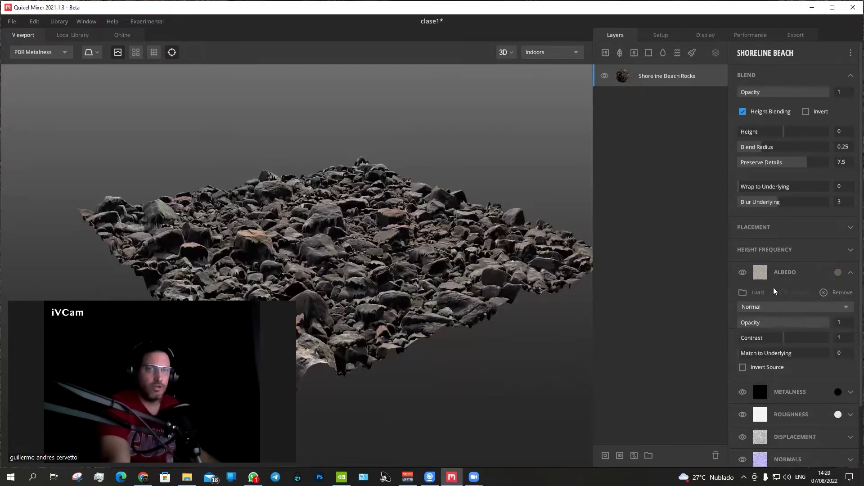
click(776, 275)
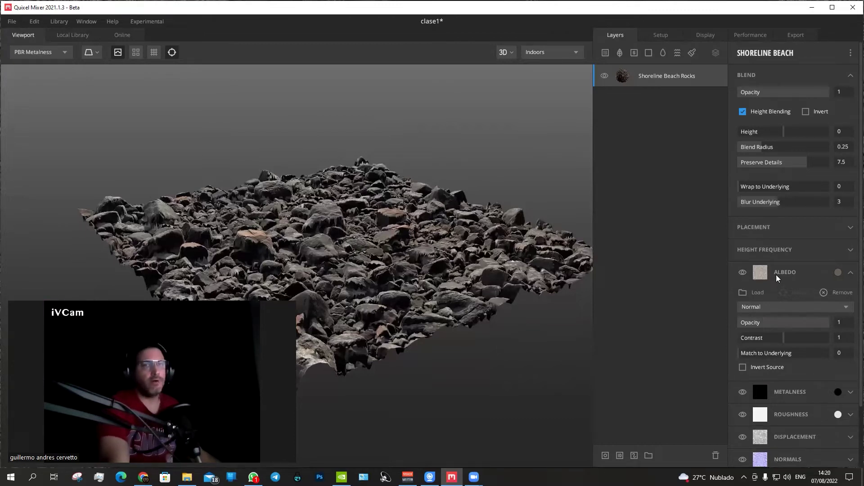
click(776, 276)
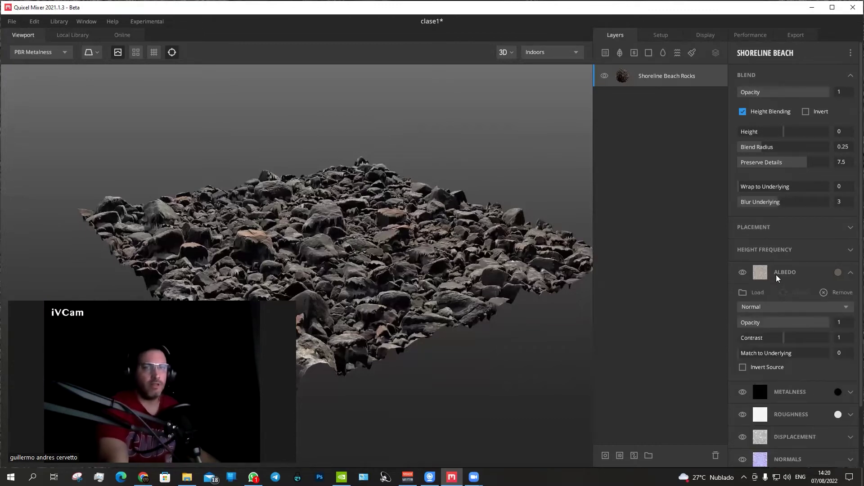
click(776, 276)
click(779, 295)
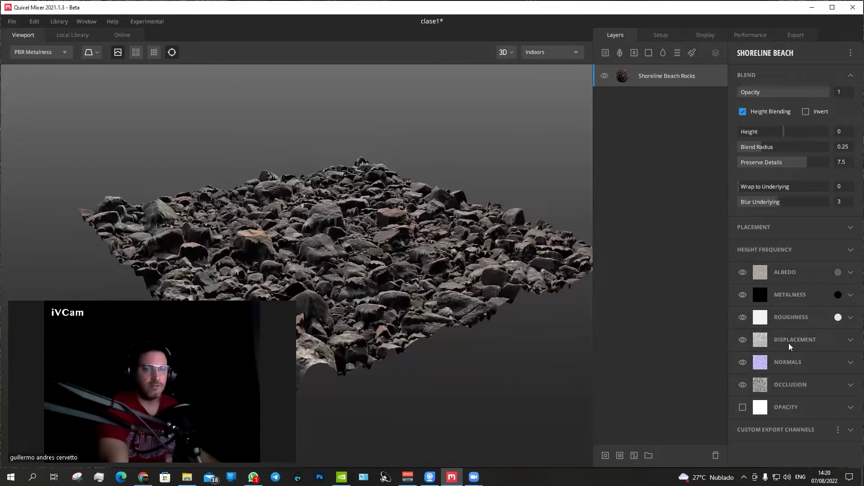
click(784, 345)
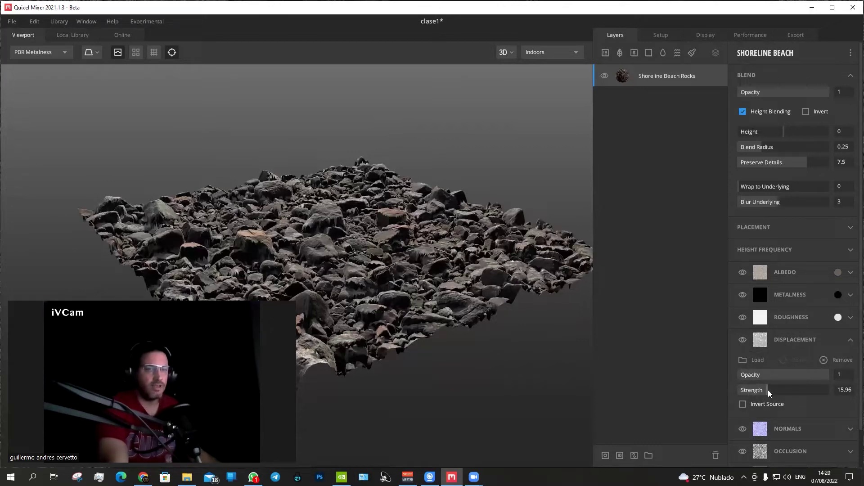
- Try a lower displacement strength, then raise it to 15.42 and compare the rocks
drag(767, 390, 751, 392)
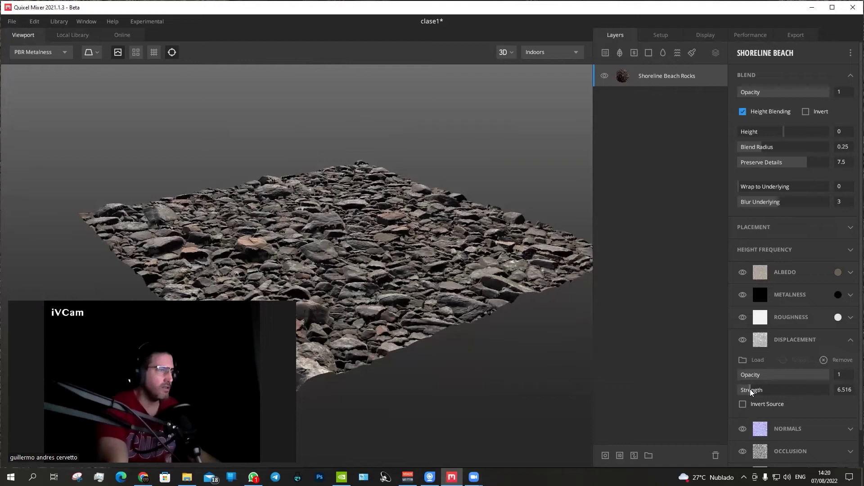
mouse_move(329, 290)
mouse_down()
mouse_move(315, 280)
mouse_move(258, 287)
mouse_move(268, 285)
mouse_up()
drag(746, 390, 763, 390)
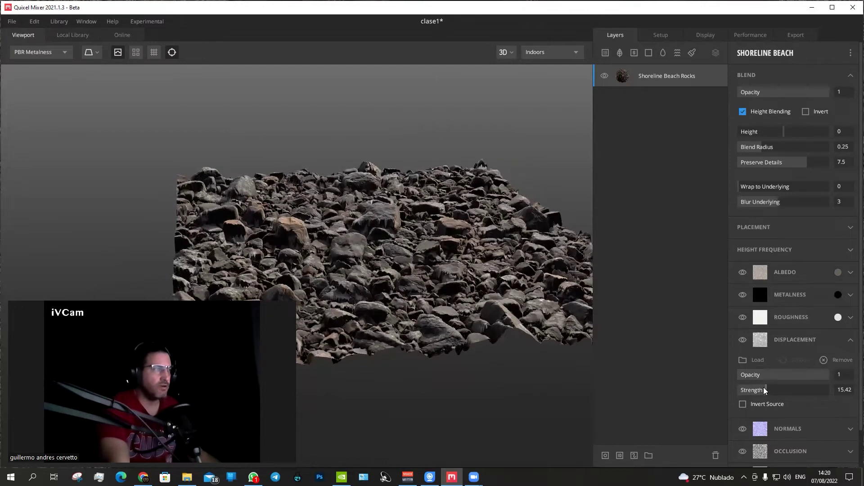
drag(341, 215, 384, 214)
scroll(384, 214, up, 5)
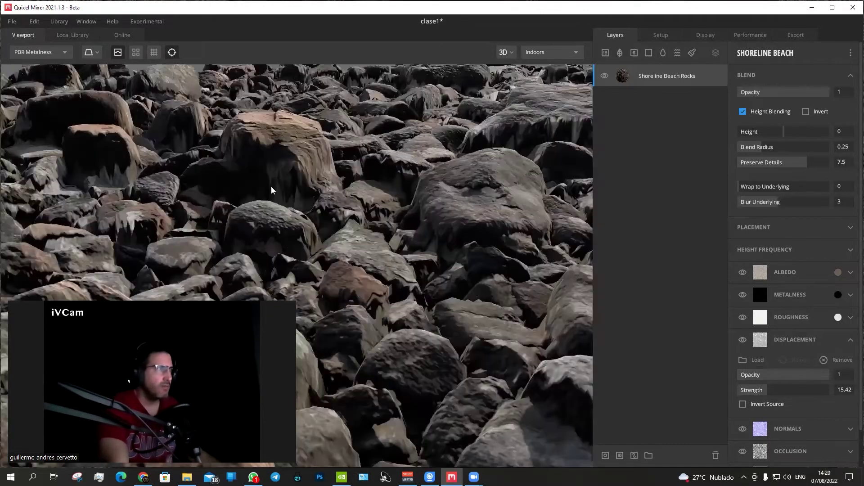
scroll(284, 173, down, 1)
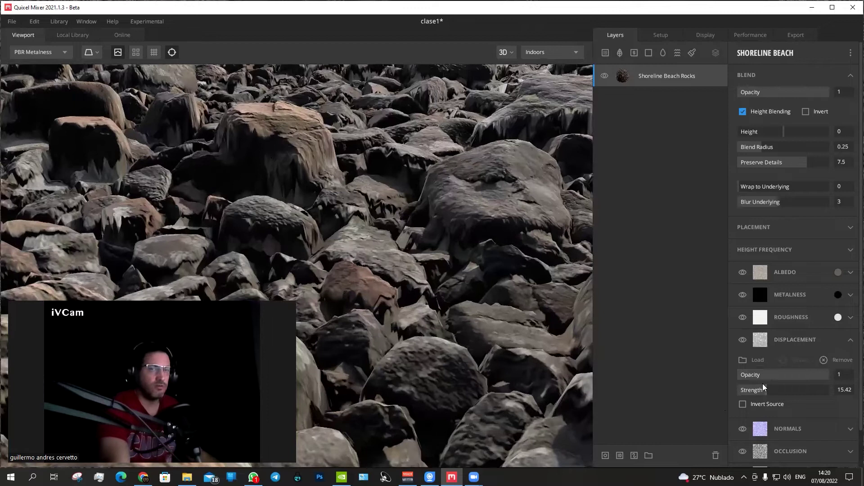
- Set displacement strength to 6.716 and orbit around to inspect the flatter rocks
drag(767, 390, 751, 392)
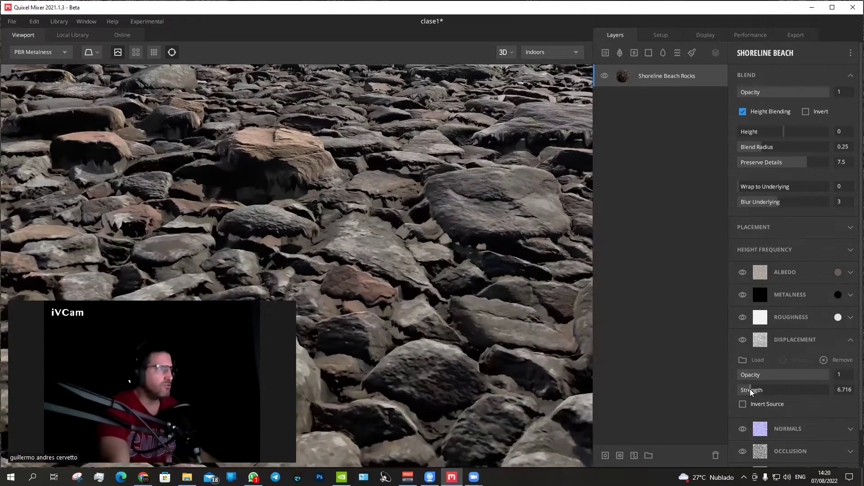
scroll(352, 253, down, 2)
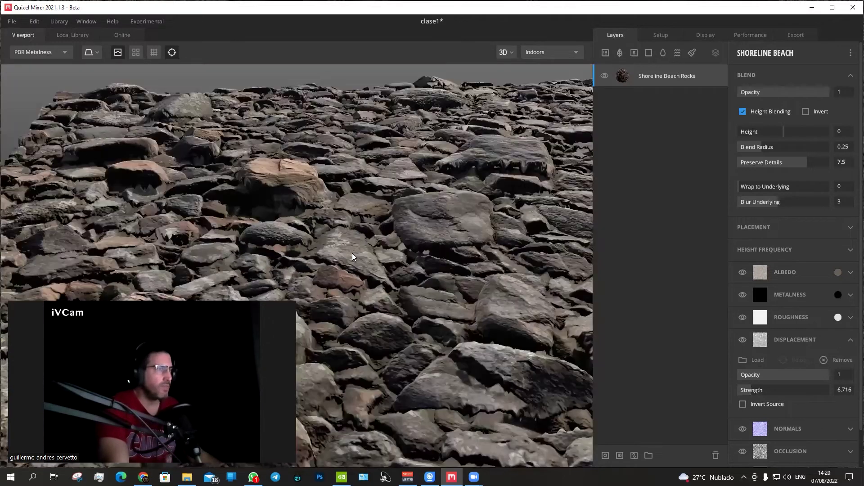
scroll(397, 221, down, 5)
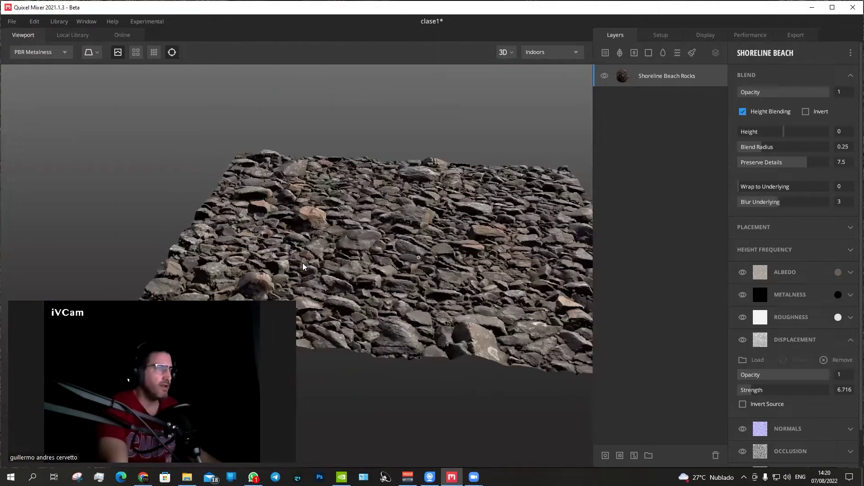
drag(303, 263, 463, 257)
mouse_move(368, 266)
mouse_down()
mouse_move(355, 269)
mouse_move(487, 240)
mouse_up()
drag(494, 211, 422, 239)
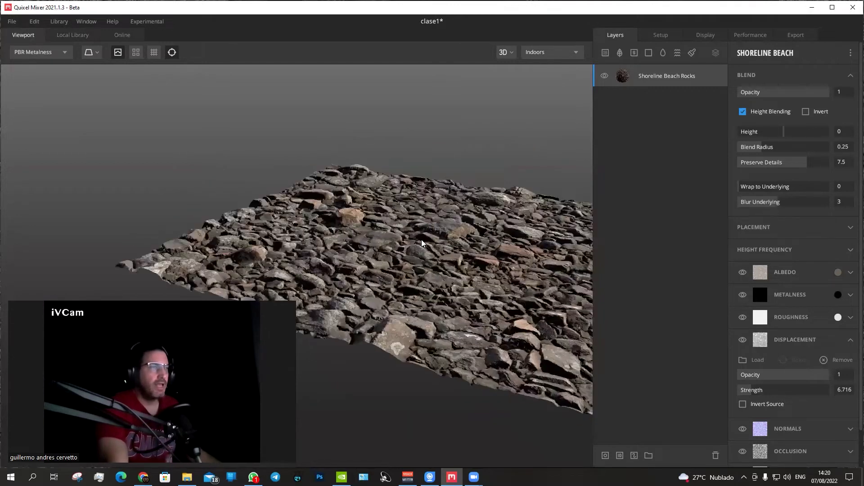
scroll(375, 260, up, 2)
scroll(375, 260, up, 3)
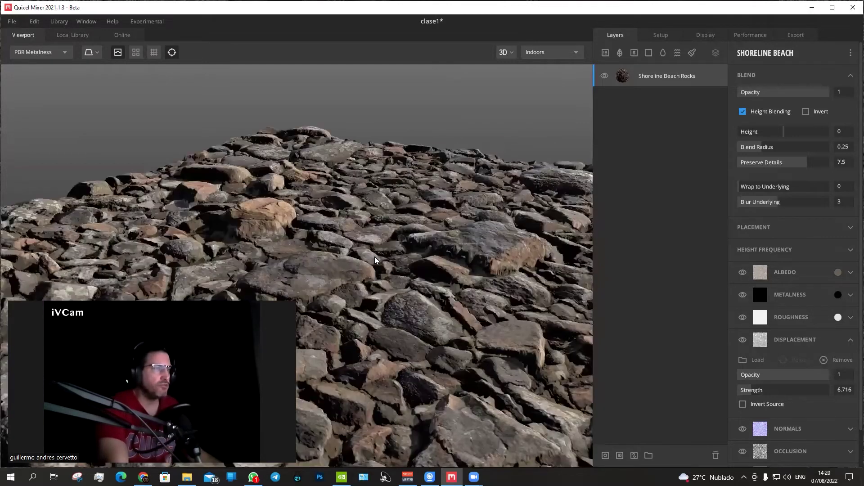
scroll(374, 260, down, 5)
drag(355, 272, 450, 279)
mouse_move(564, 273)
mouse_down()
mouse_move(400, 251)
mouse_move(442, 252)
mouse_move(380, 263)
mouse_move(393, 220)
mouse_up()
scroll(393, 221, up, 2)
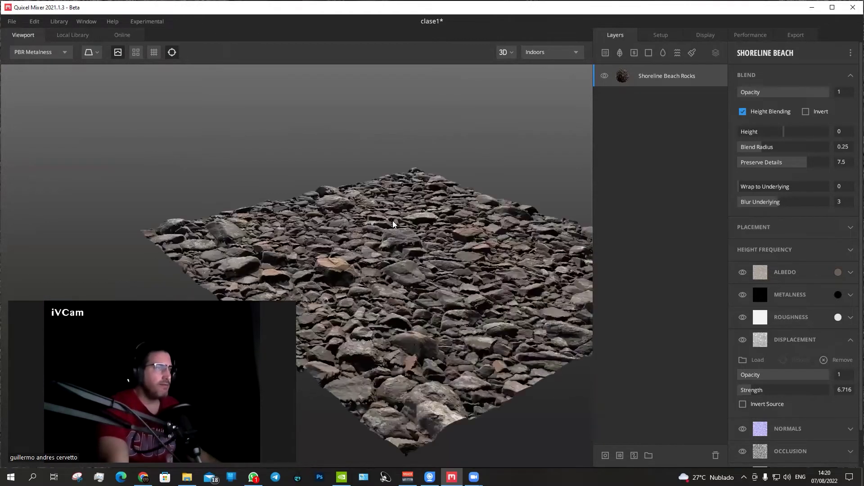
scroll(152, 90, down, 2)
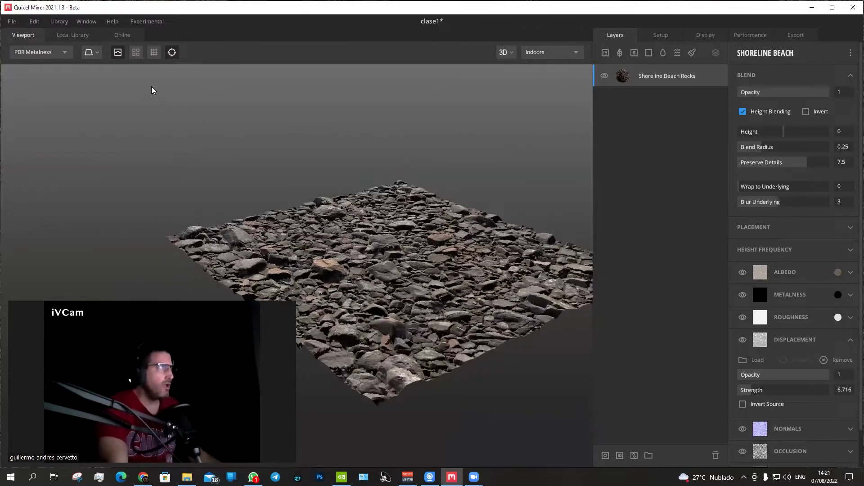
- Try the ground grid and tiling preview toggles, switching each on and back off
click(150, 52)
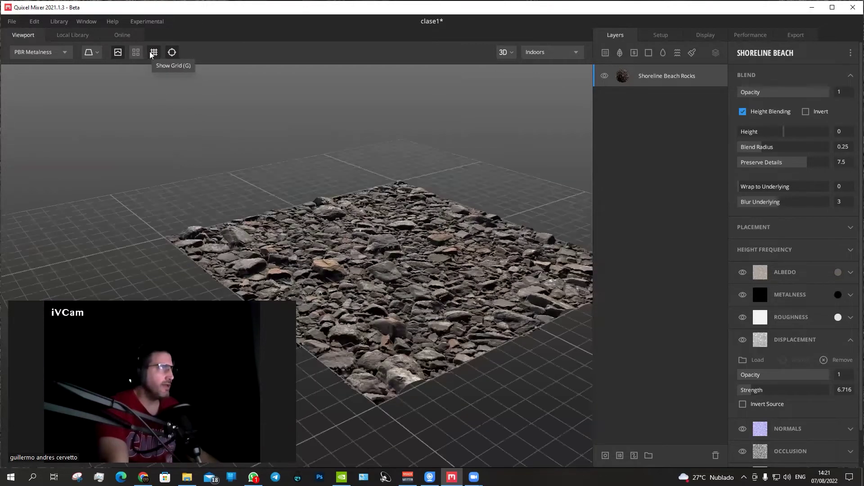
click(150, 52)
click(141, 52)
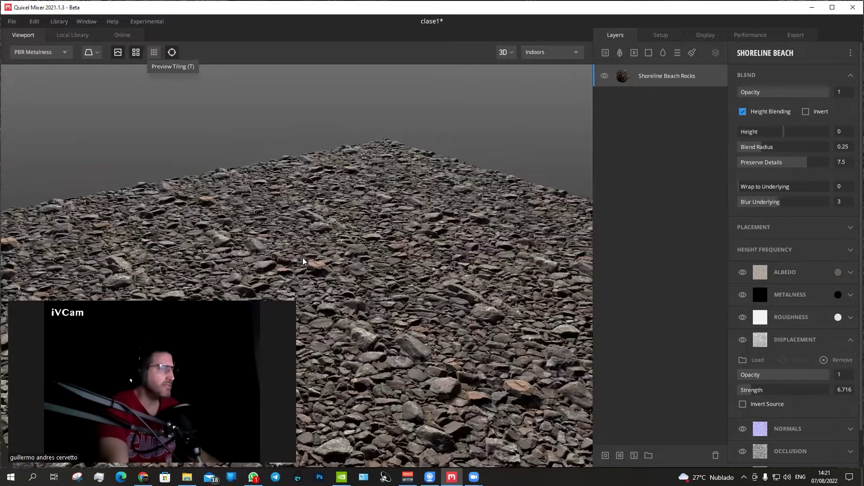
click(136, 53)
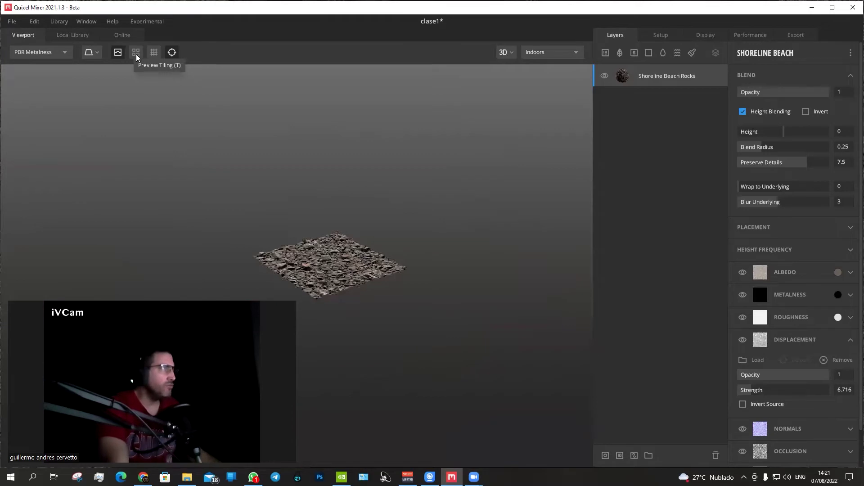
click(136, 52)
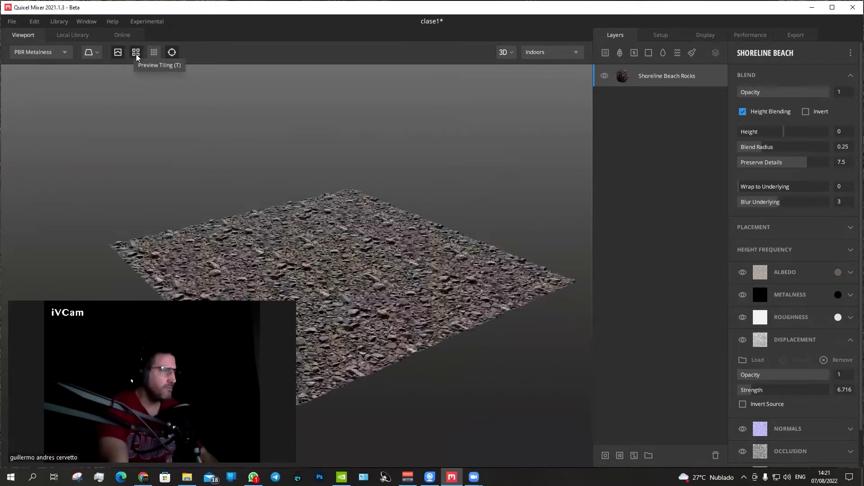
mouse_move(379, 246)
middle_down()
mouse_move(441, 231)
mouse_move(280, 281)
middle_up()
scroll(437, 233, up, 2)
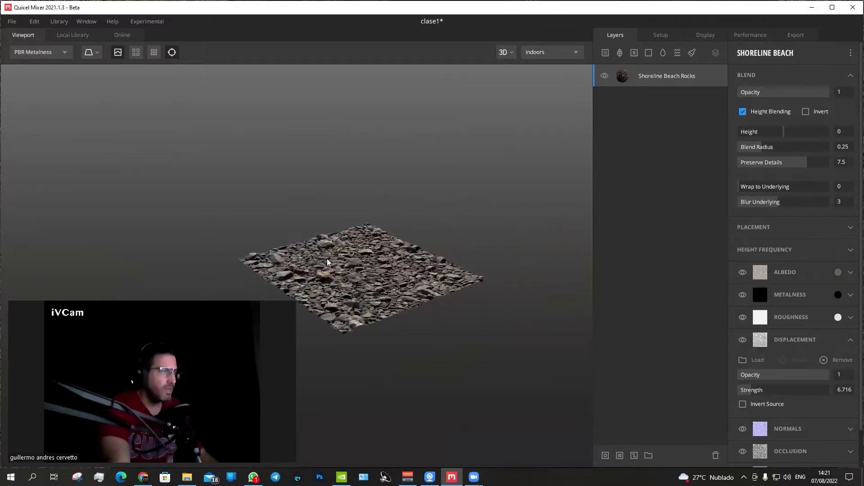
key(t)
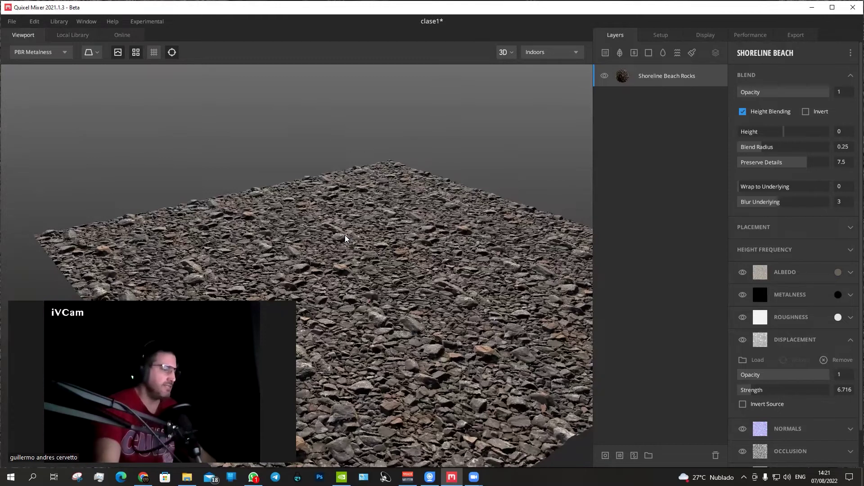
key(t)
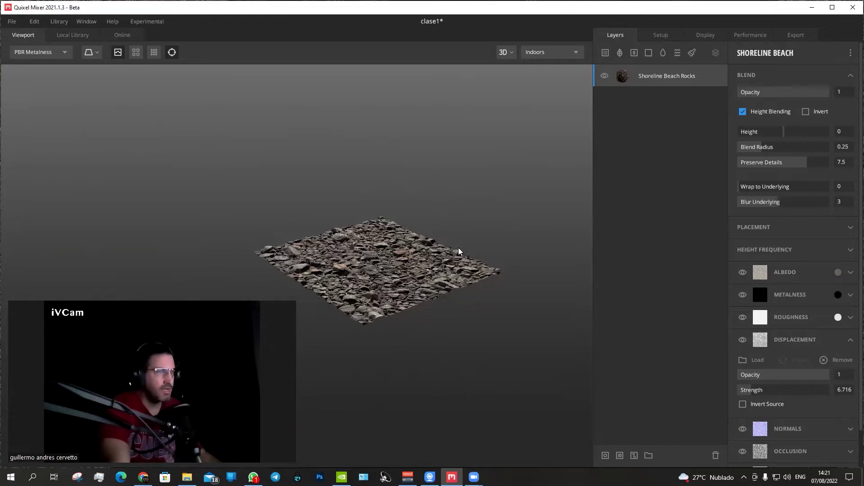
- Zoom and orbit to a higher view with the camera closer to the rocks
scroll(458, 252, up, 5)
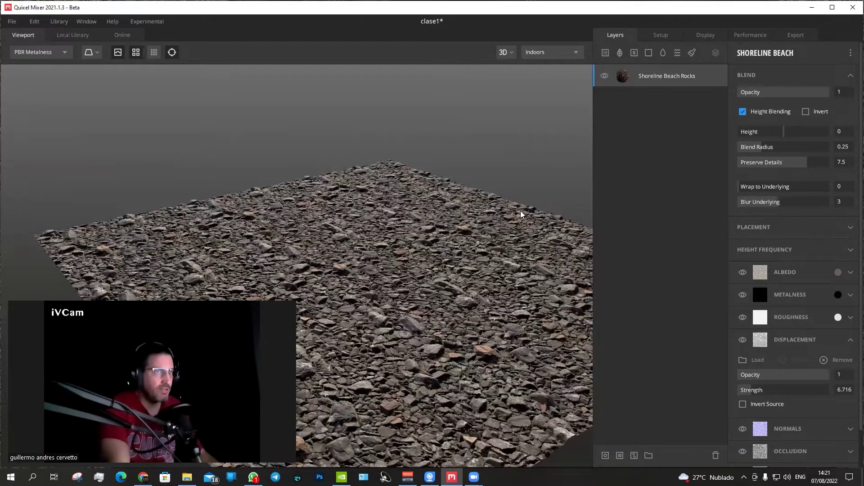
scroll(361, 240, down, 5)
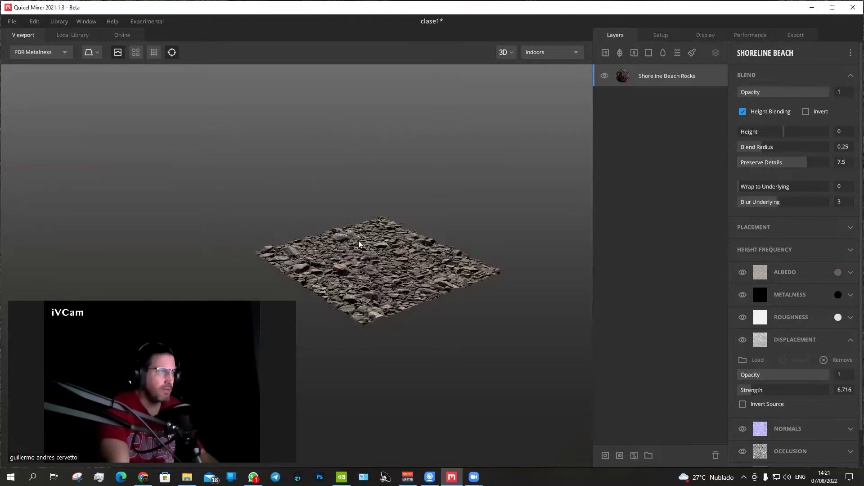
scroll(329, 230, up, 5)
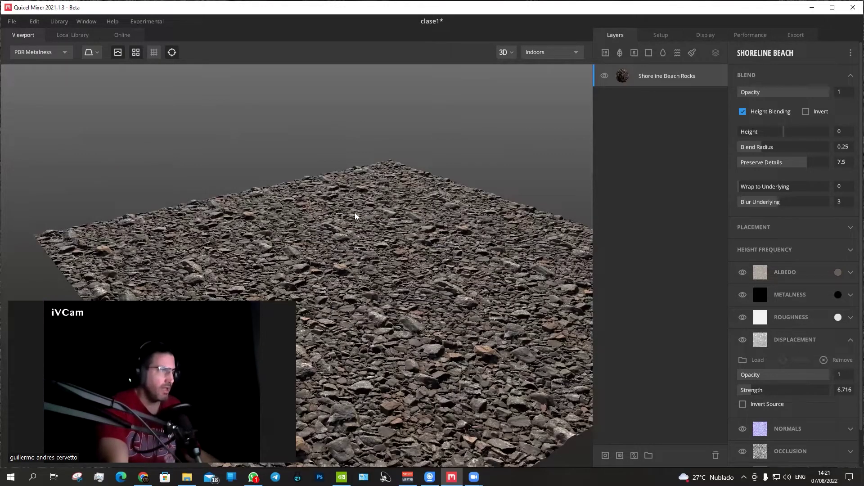
drag(354, 213, 351, 227)
mouse_move(359, 305)
mouse_down()
mouse_move(360, 317)
mouse_move(340, 280)
mouse_move(344, 231)
mouse_up()
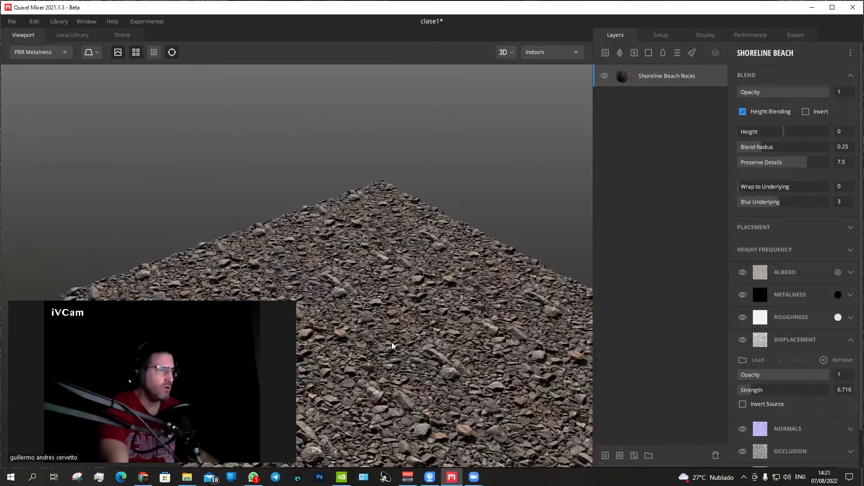
drag(418, 234, 411, 236)
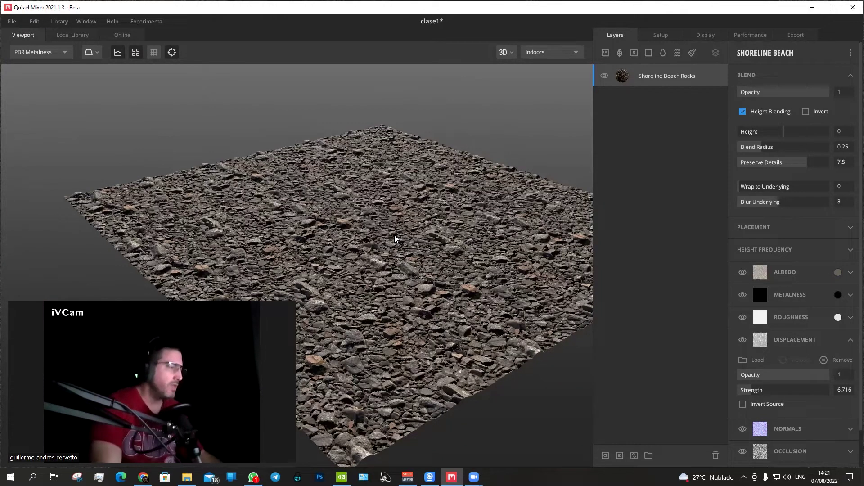
mouse_move(396, 229)
mouse_down()
mouse_move(379, 232)
mouse_move(386, 185)
mouse_up()
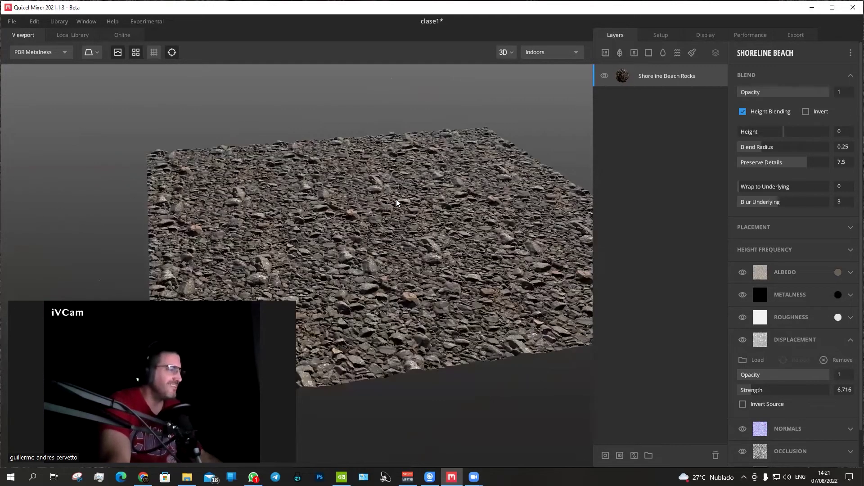
scroll(397, 203, up, 2)
mouse_move(467, 174)
mouse_down()
mouse_move(365, 227)
mouse_move(426, 205)
mouse_up()
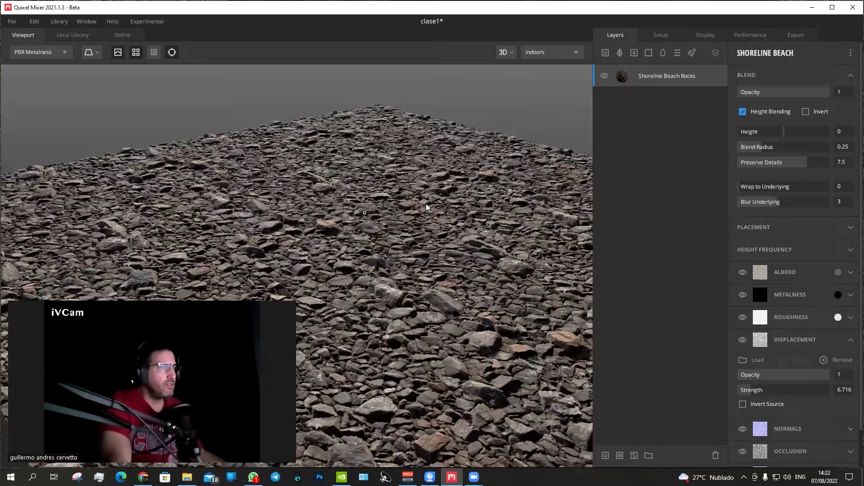
- Zoom out and orbit to a top-down view of the stones
scroll(421, 209, down, 2)
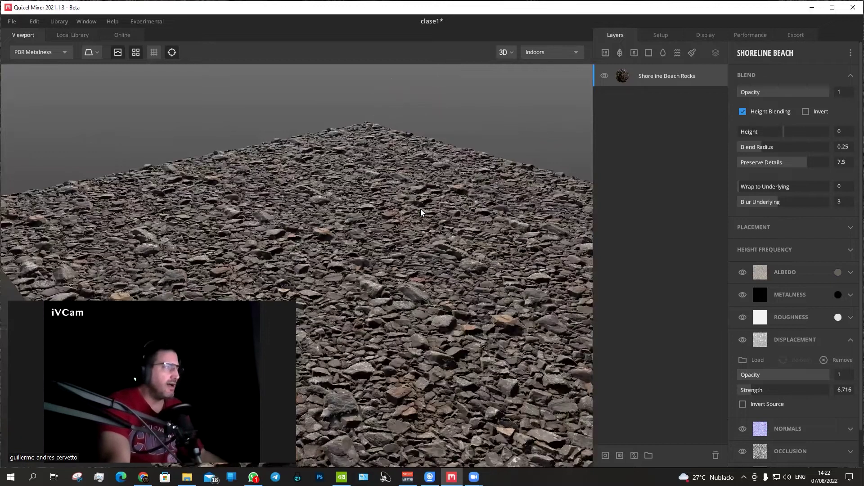
scroll(420, 209, down, 5)
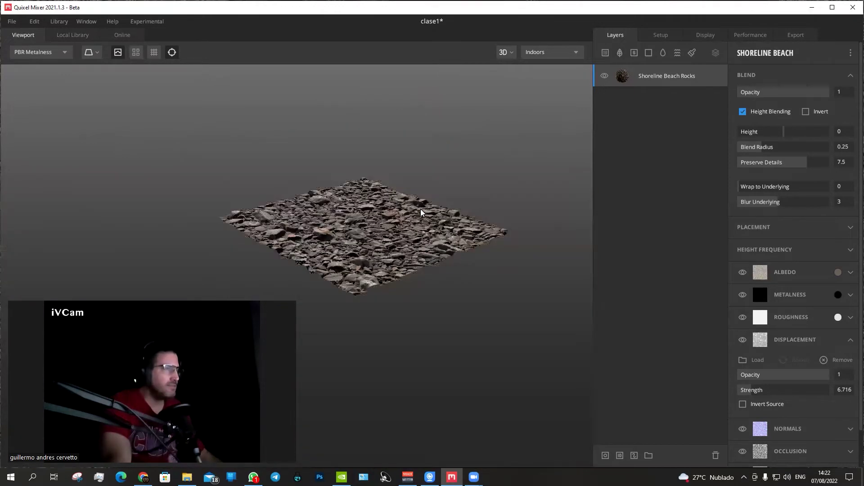
scroll(420, 208, up, 5)
scroll(421, 209, down, 2)
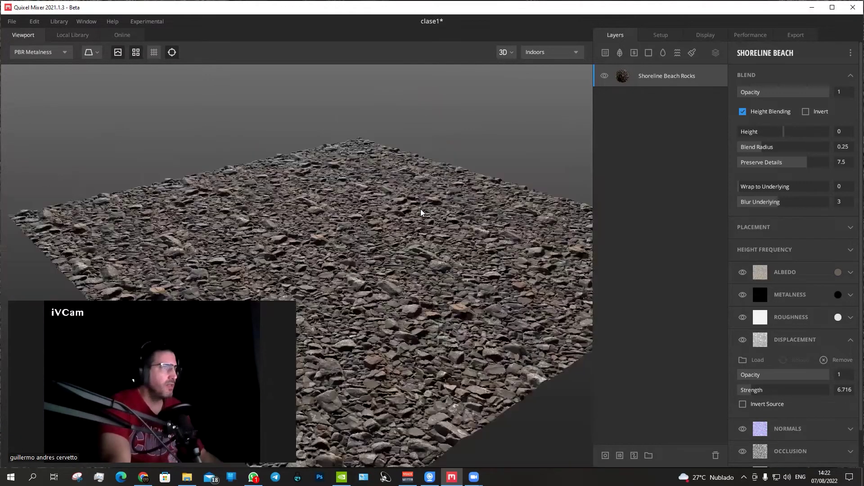
scroll(358, 199, down, 5)
scroll(359, 199, up, 5)
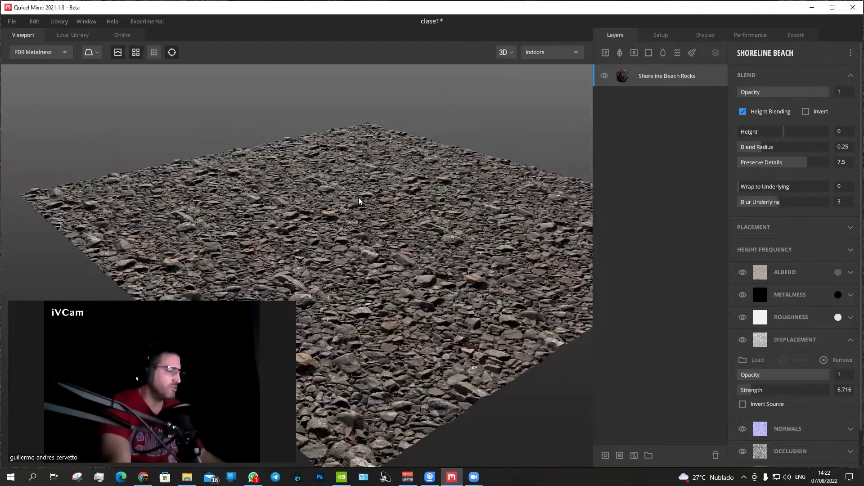
drag(358, 200, 358, 211)
drag(356, 269, 355, 260)
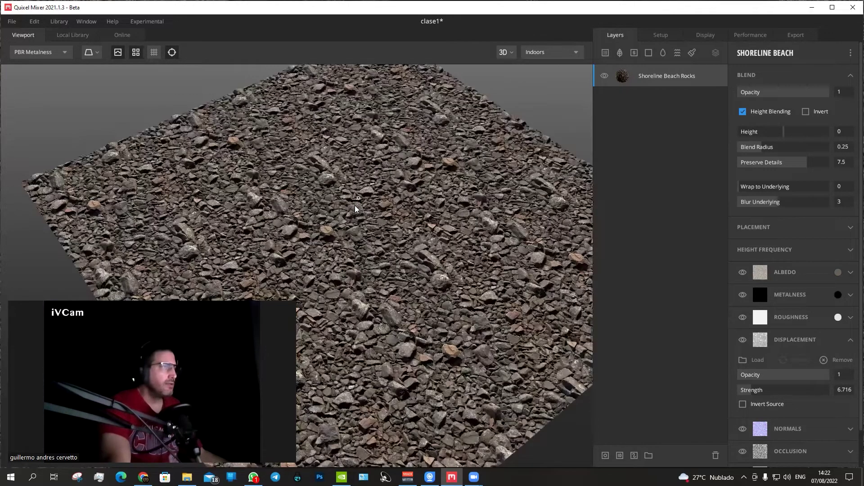
drag(358, 202, 358, 202)
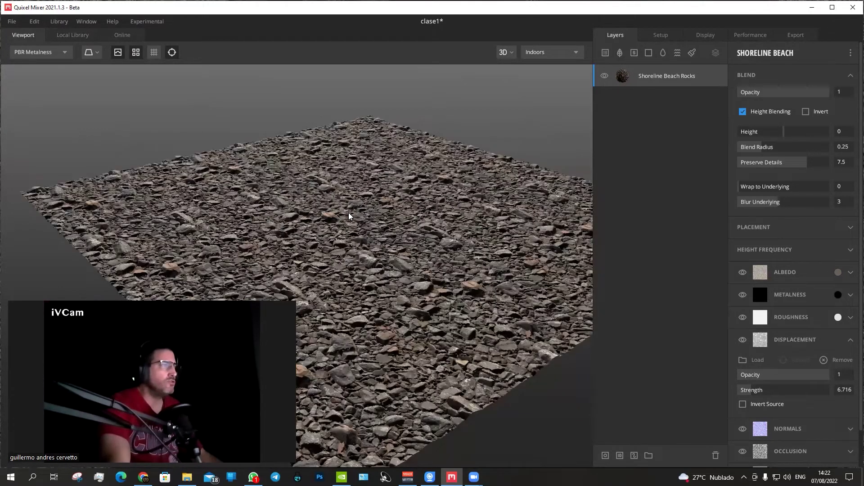
scroll(349, 214, down, 2)
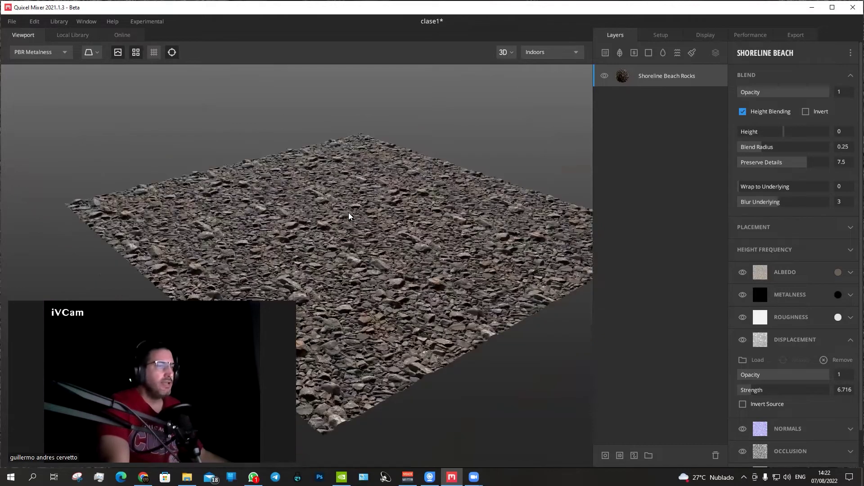
drag(349, 213, 362, 234)
mouse_move(380, 310)
mouse_down()
mouse_move(370, 354)
mouse_move(355, 257)
mouse_up()
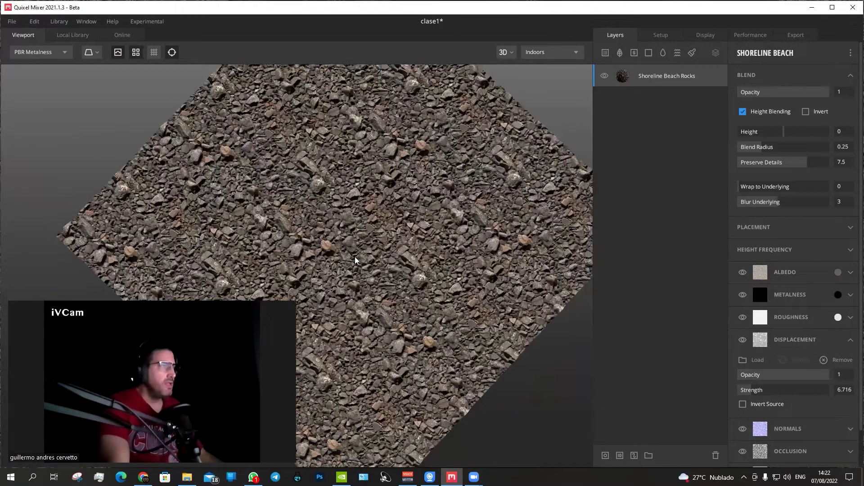
- Frame the plane with F, turn tiling off, and zoom in on the stones
key(f)
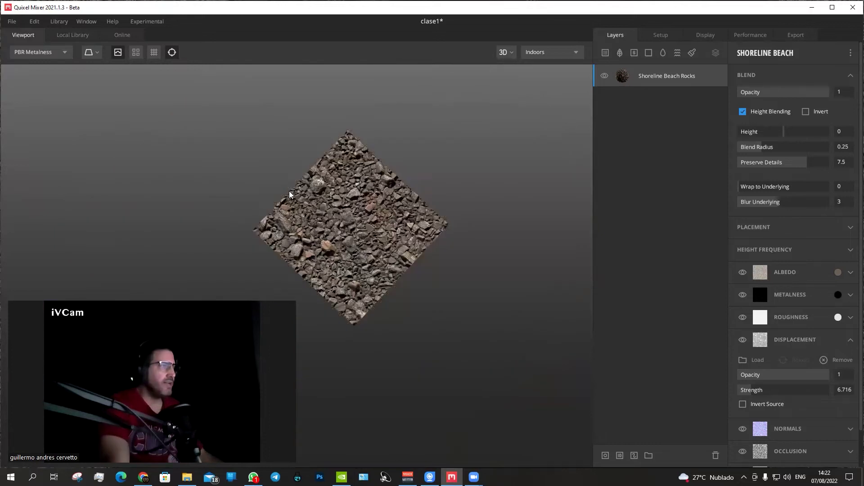
key(f)
scroll(290, 195, up, 2)
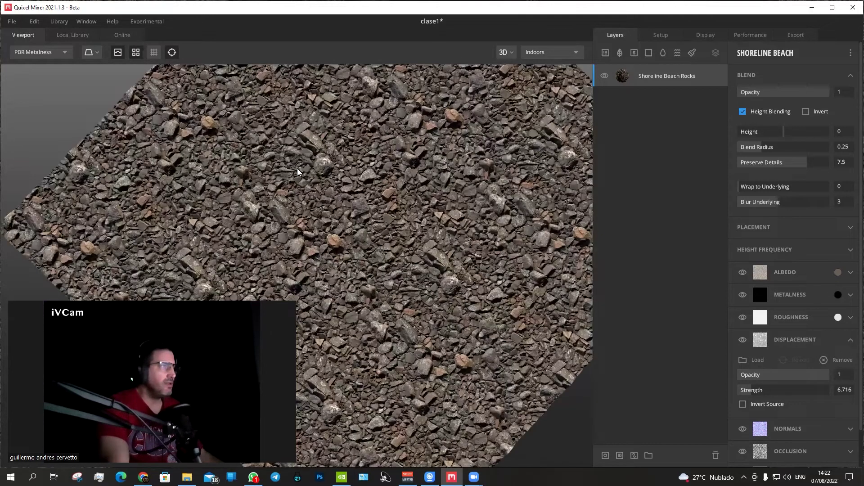
key(t)
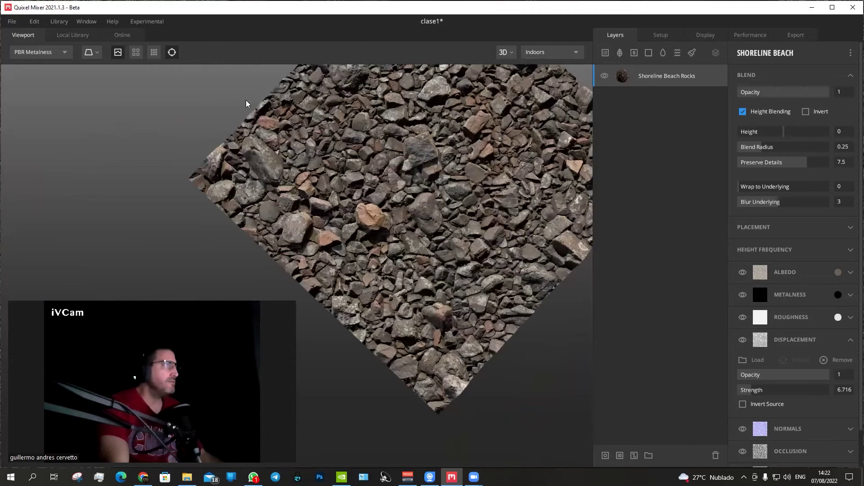
scroll(252, 119, up, 2)
scroll(261, 198, up, 2)
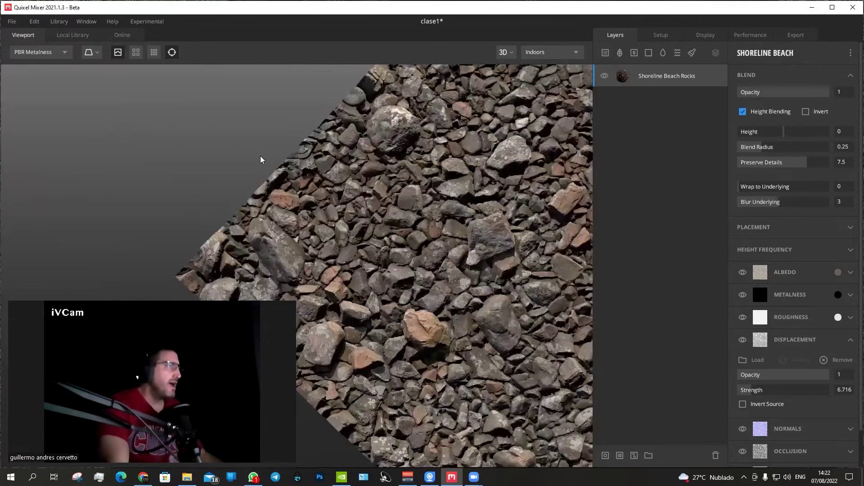
scroll(266, 151, up, 2)
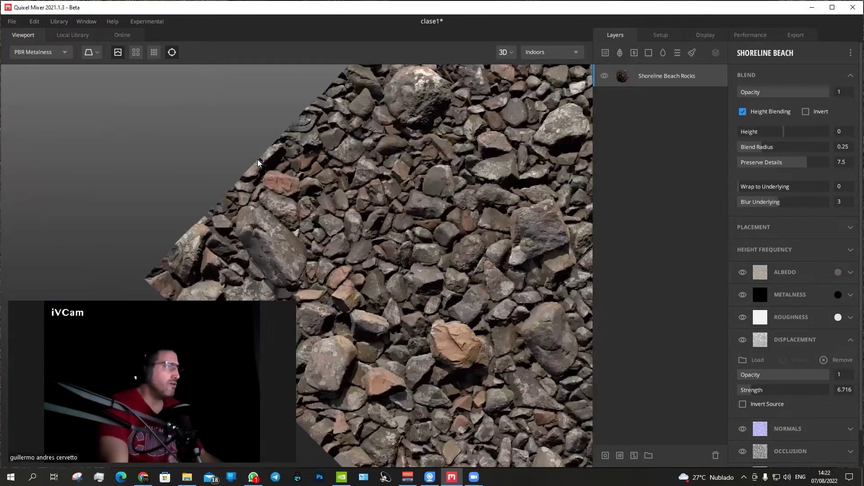
scroll(257, 160, up, 2)
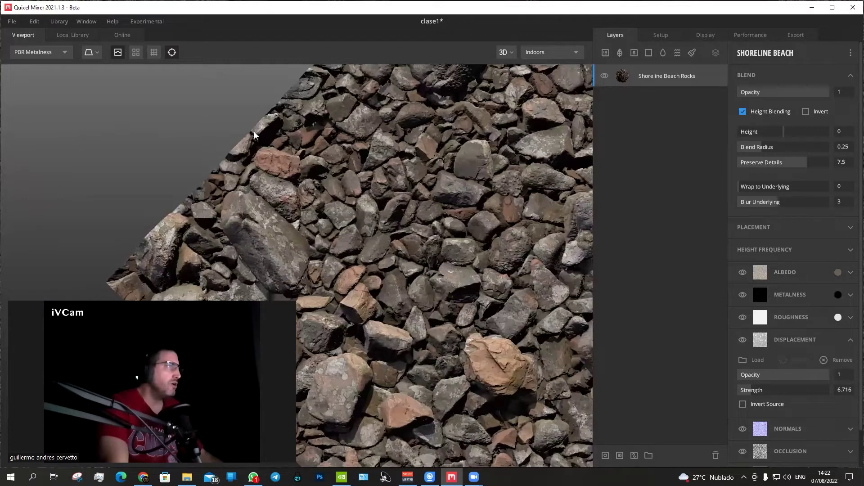
- Toggle tiling on and back off, then zoom out and orbit the single tile
key(t)
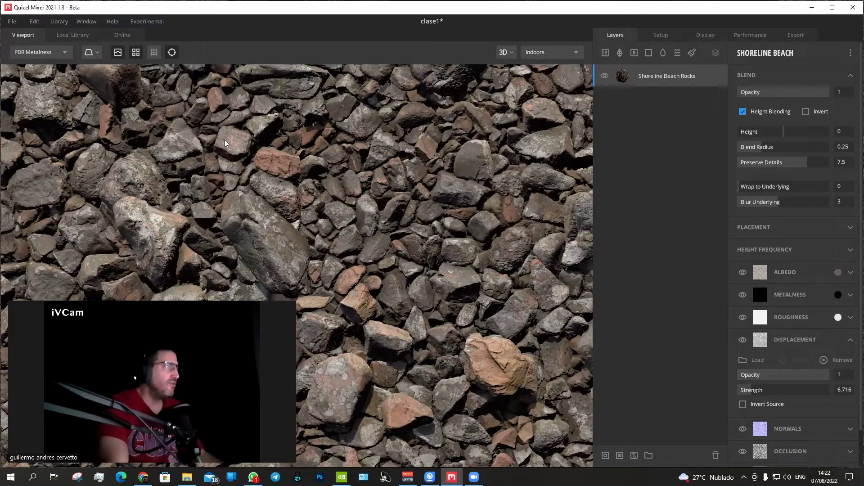
key(t)
key(t)
scroll(446, 187, down, 2)
scroll(450, 190, down, 2)
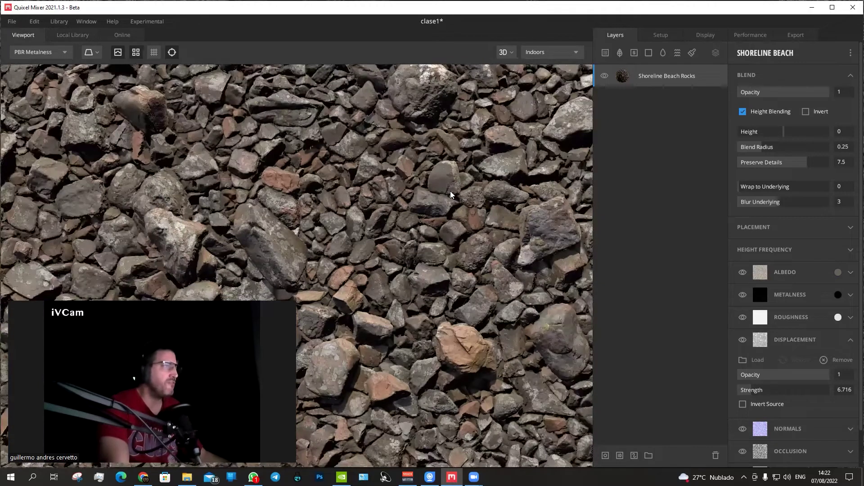
scroll(411, 193, down, 5)
middle_drag(381, 207, 380, 154)
drag(380, 154, 383, 140)
scroll(387, 134, up, 2)
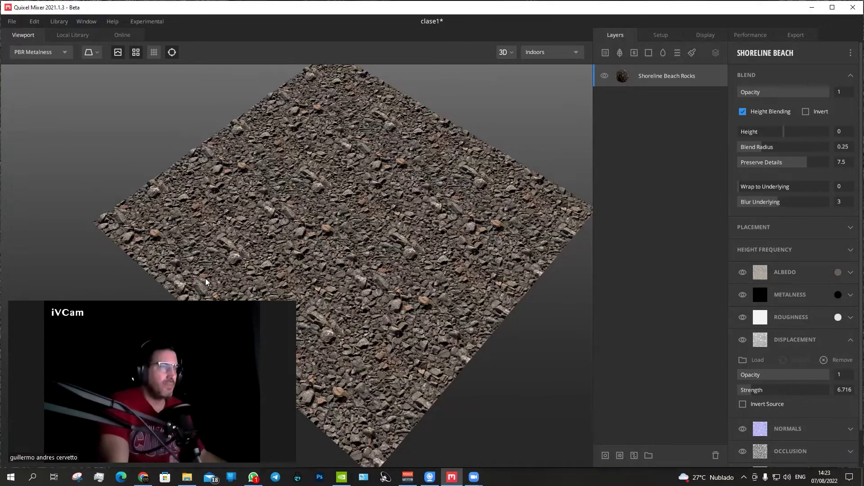
- Zoom in and orbit lower so the rock plane's far corner shows
scroll(385, 234, up, 2)
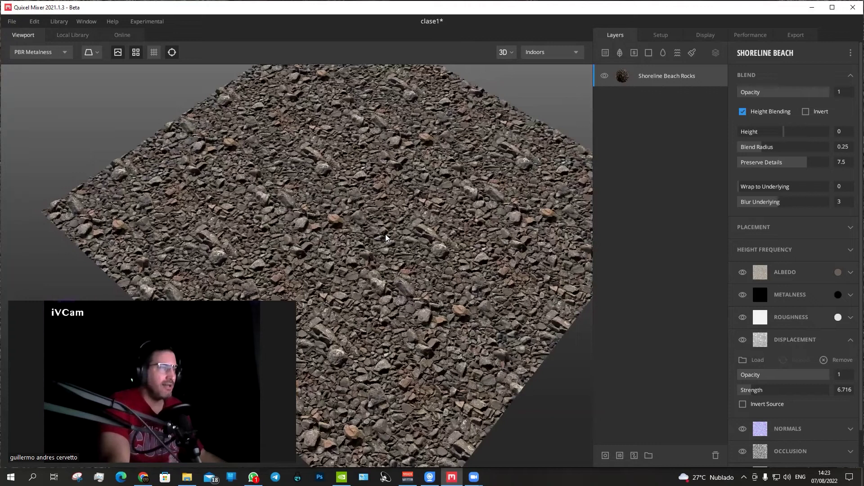
scroll(385, 234, up, 2)
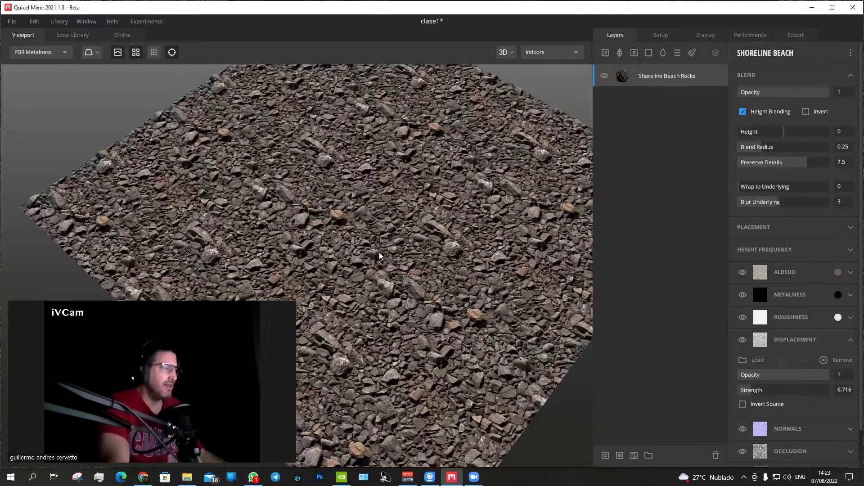
scroll(373, 275, up, 2)
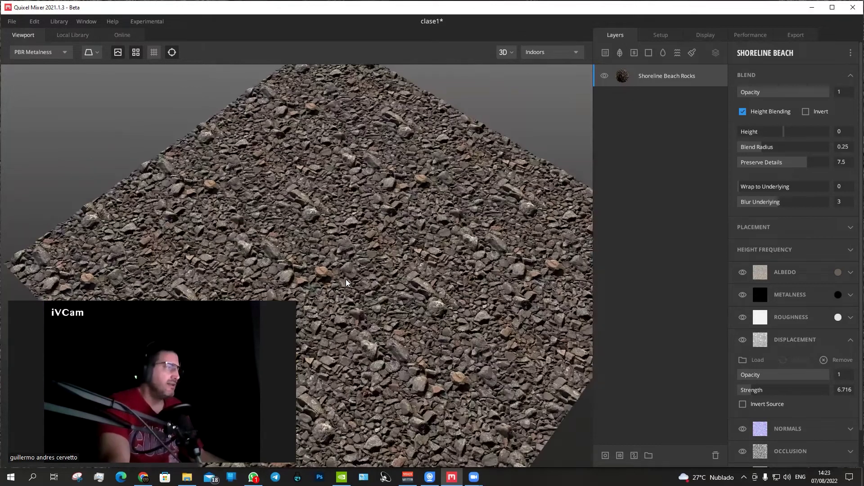
drag(359, 309, 365, 304)
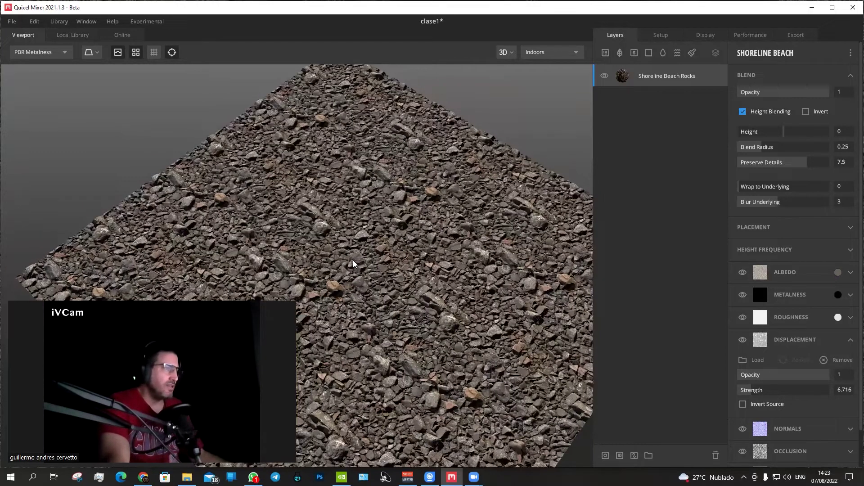
mouse_move(353, 260)
mouse_down()
mouse_move(335, 285)
mouse_move(337, 236)
mouse_move(353, 246)
mouse_up()
drag(277, 257, 264, 268)
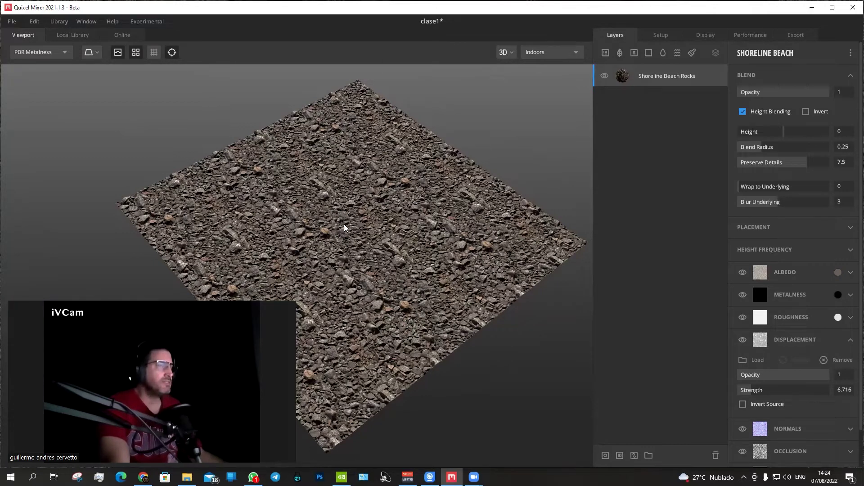
scroll(344, 224, down, 2)
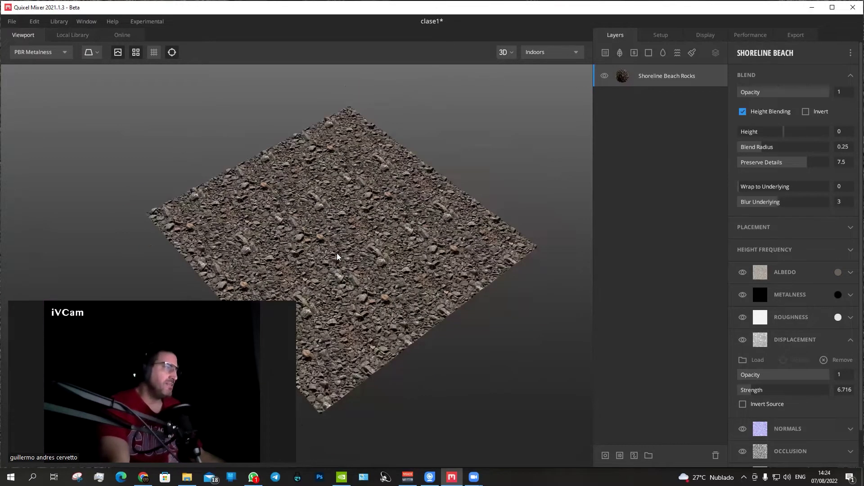
- Orbit down to low grazing angles and zoom in on the rock relief
drag(328, 260, 286, 179)
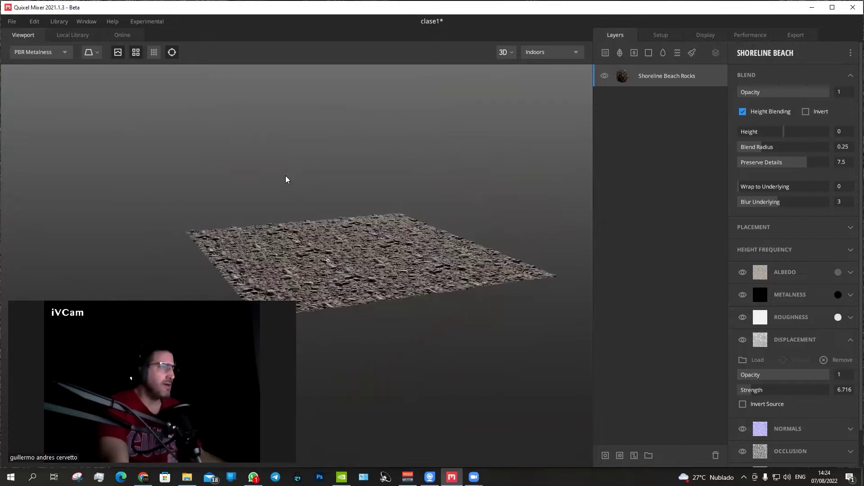
scroll(283, 225, up, 1)
scroll(340, 231, up, 1)
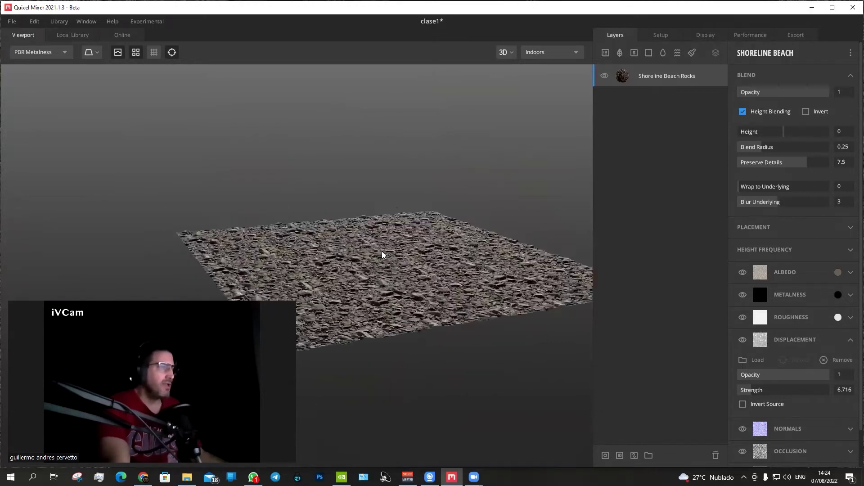
scroll(380, 263, up, 1)
scroll(378, 266, up, 1)
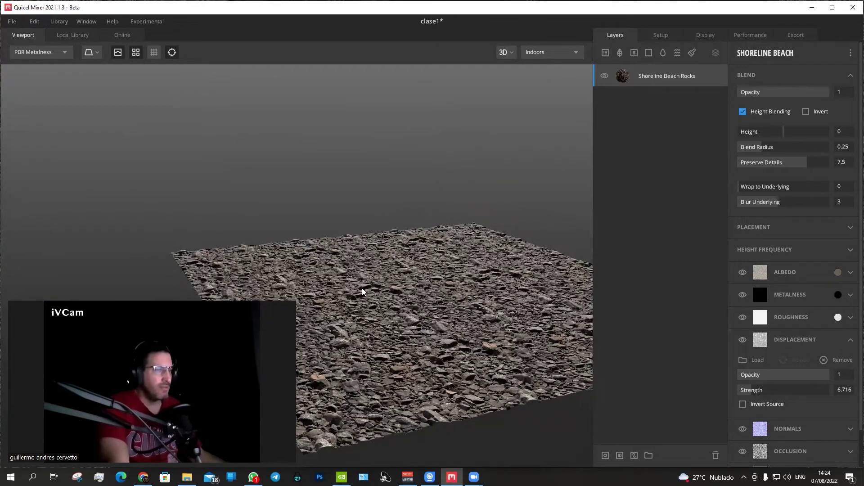
mouse_move(379, 304)
mouse_down()
mouse_move(313, 282)
mouse_move(322, 283)
mouse_up()
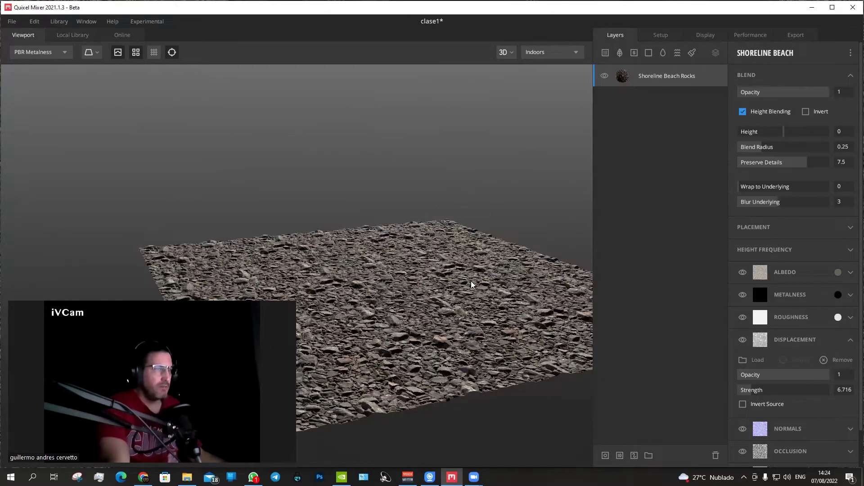
drag(373, 255, 405, 350)
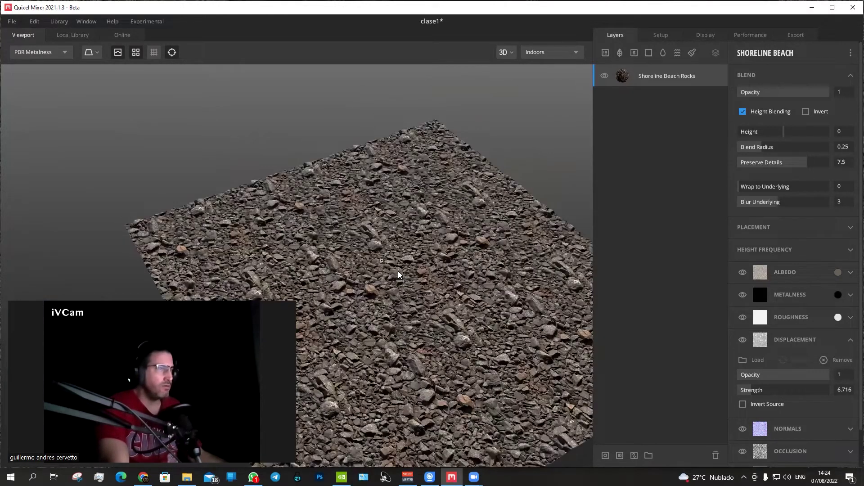
mouse_move(399, 271)
mouse_down()
mouse_move(363, 285)
mouse_move(354, 274)
mouse_up()
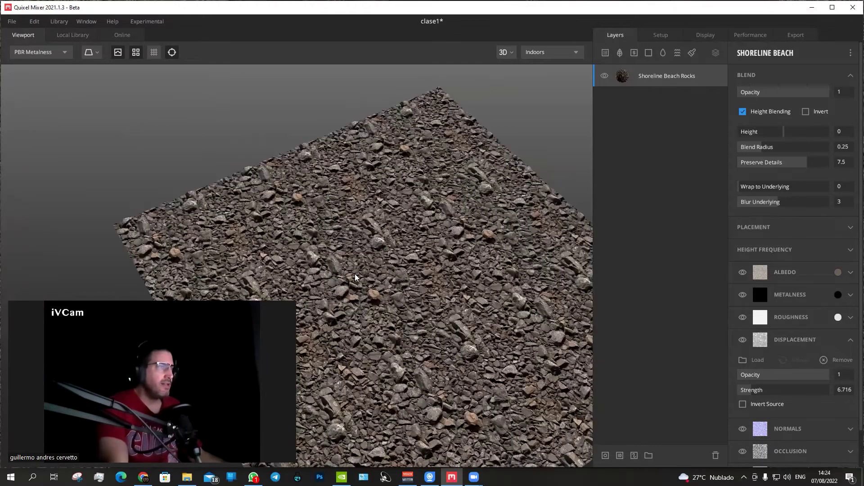
drag(418, 259, 449, 275)
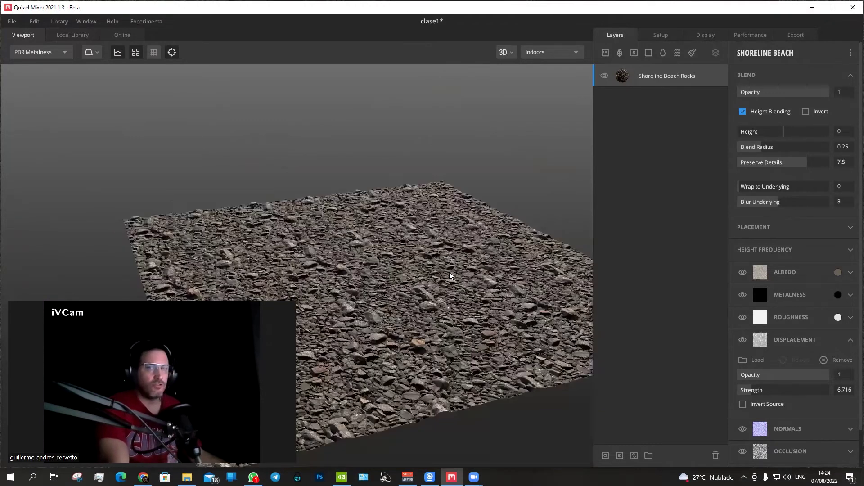
click(742, 340)
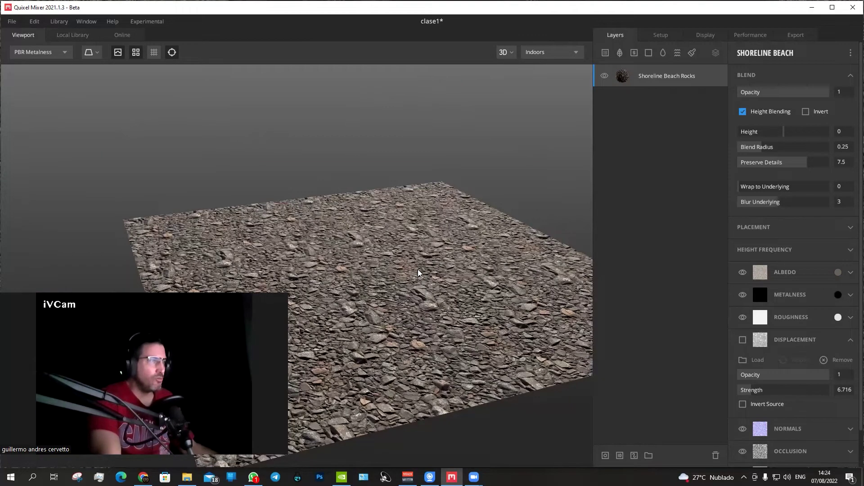
drag(398, 213, 419, 285)
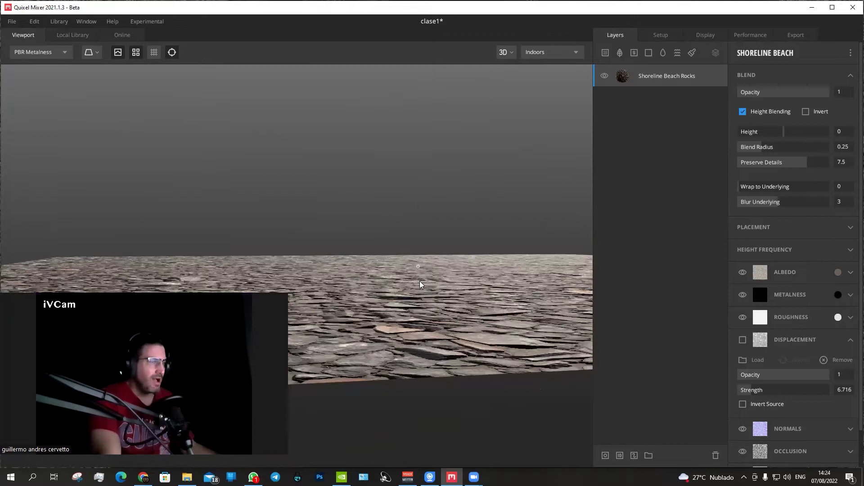
key(f)
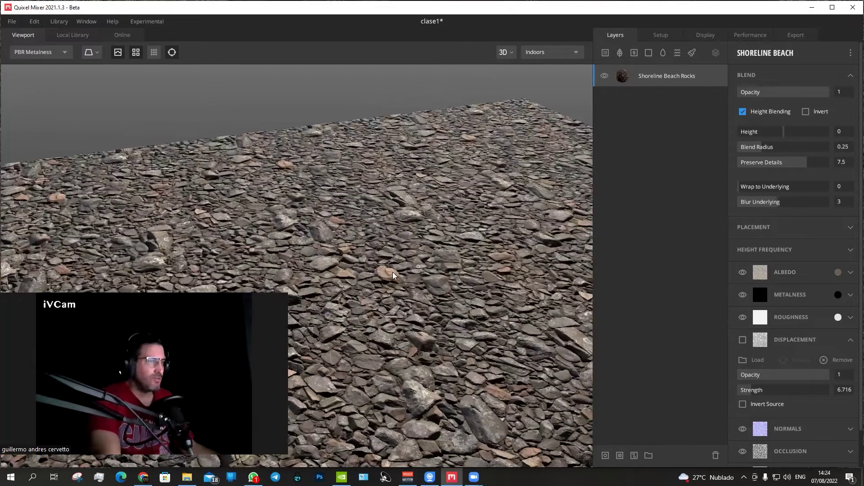
key(f)
click(743, 340)
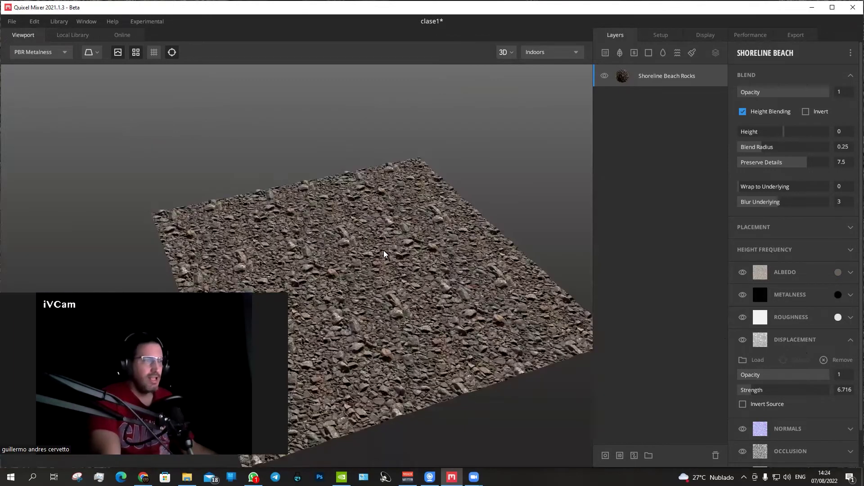
scroll(409, 401, up, 2)
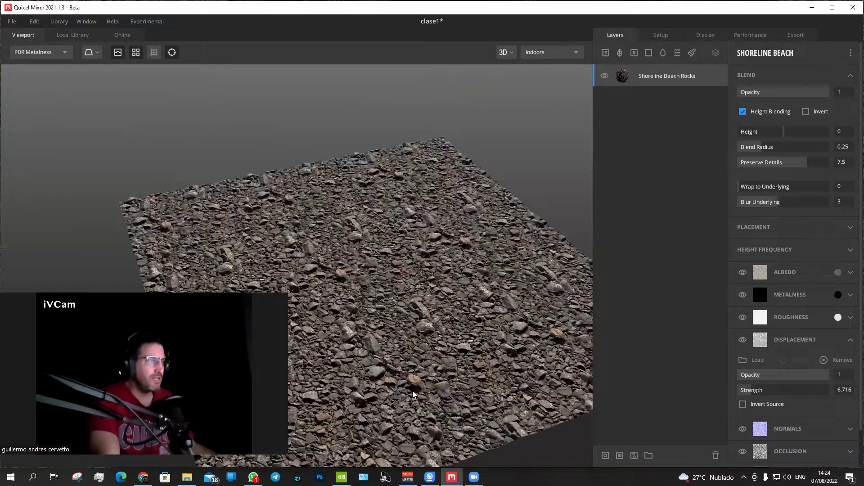
drag(402, 357, 328, 195)
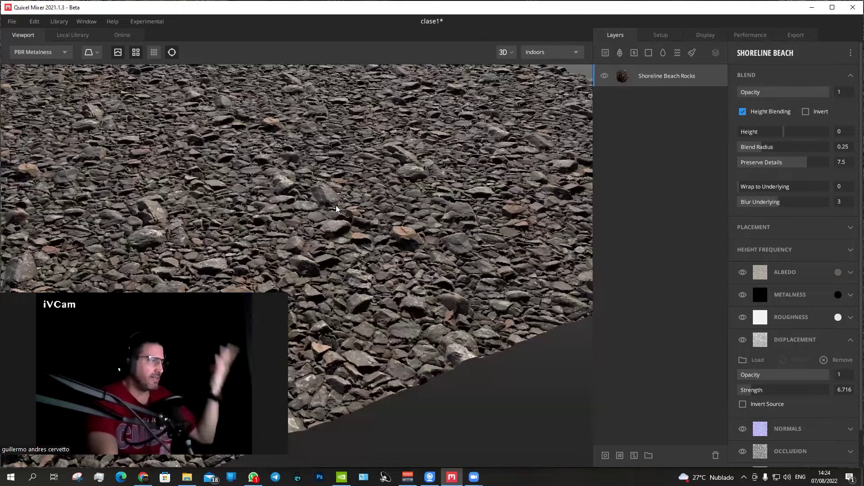
scroll(394, 381, up, 2)
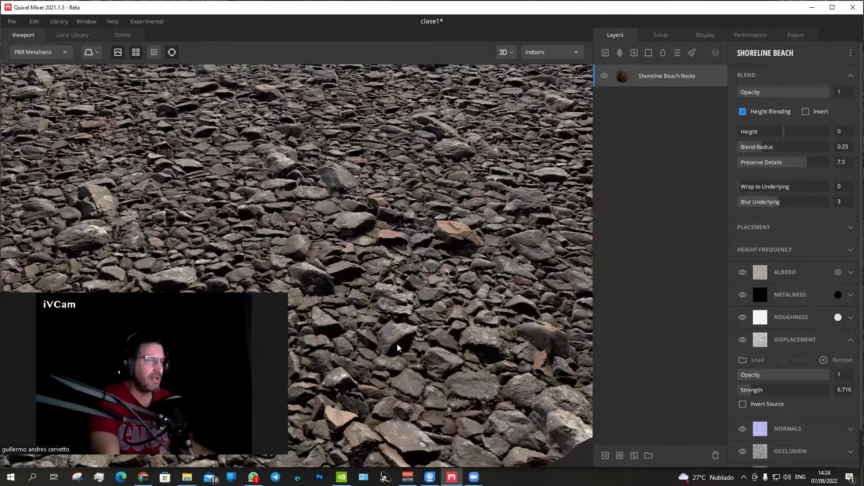
drag(394, 309, 407, 330)
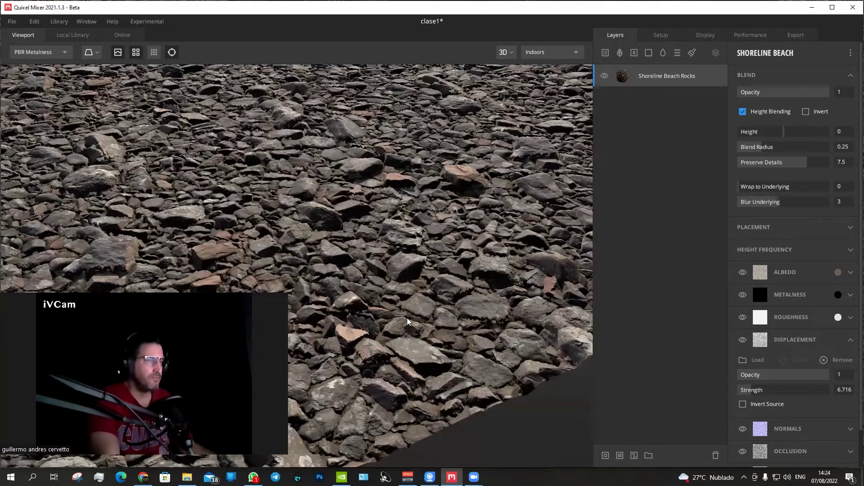
drag(364, 310, 354, 275)
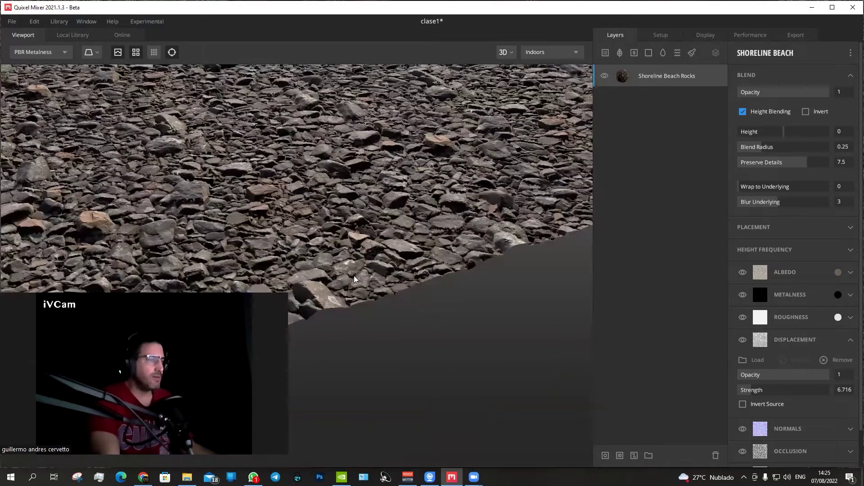
drag(393, 210, 392, 218)
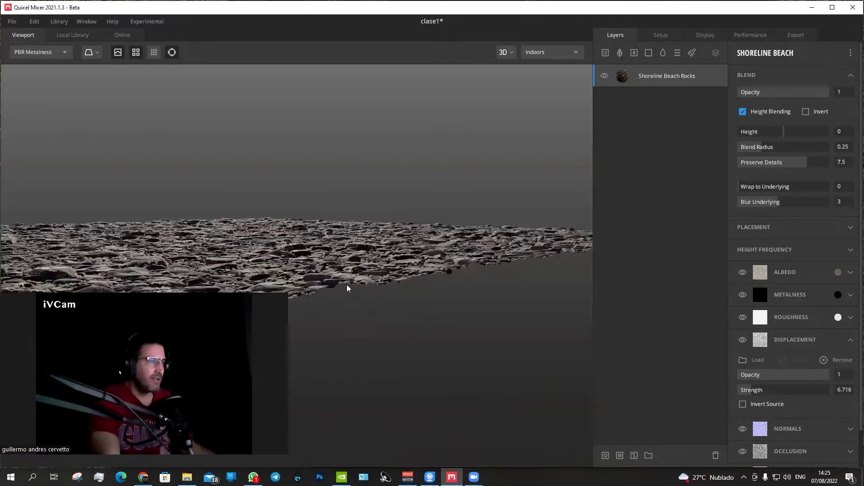
mouse_move(351, 272)
mouse_down()
mouse_move(334, 312)
mouse_move(356, 359)
mouse_up()
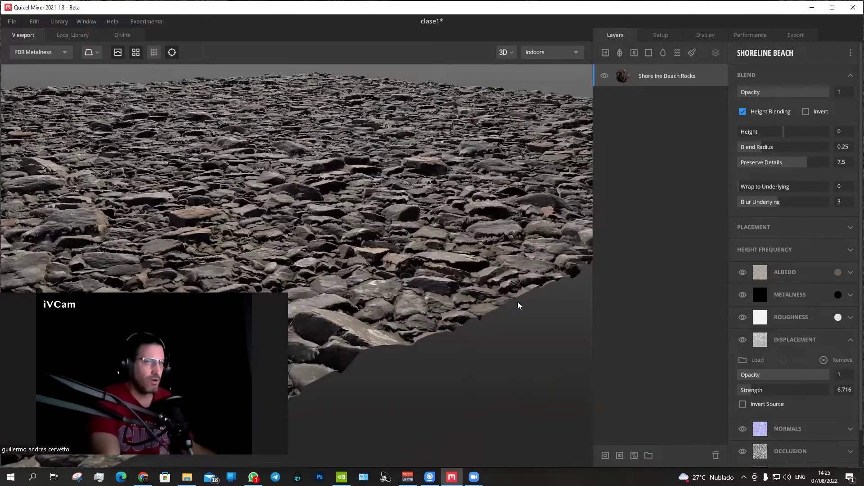
click(743, 339)
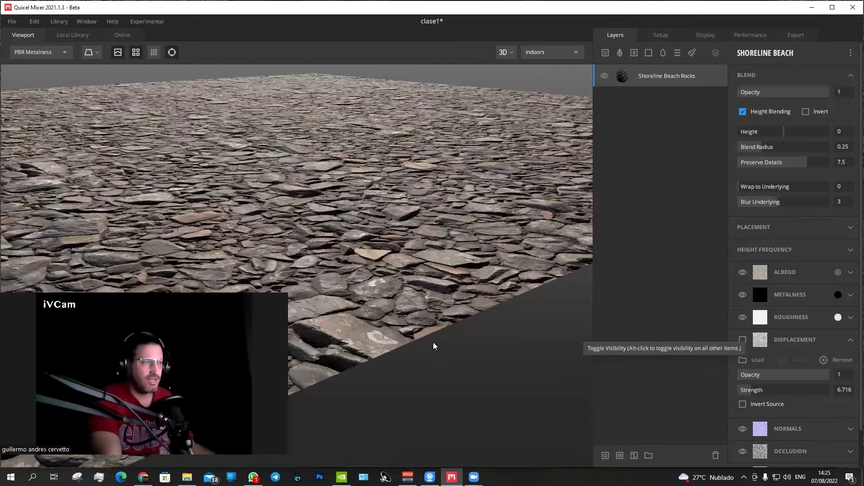
scroll(431, 249, down, 5)
drag(323, 234, 332, 333)
scroll(284, 270, up, 2)
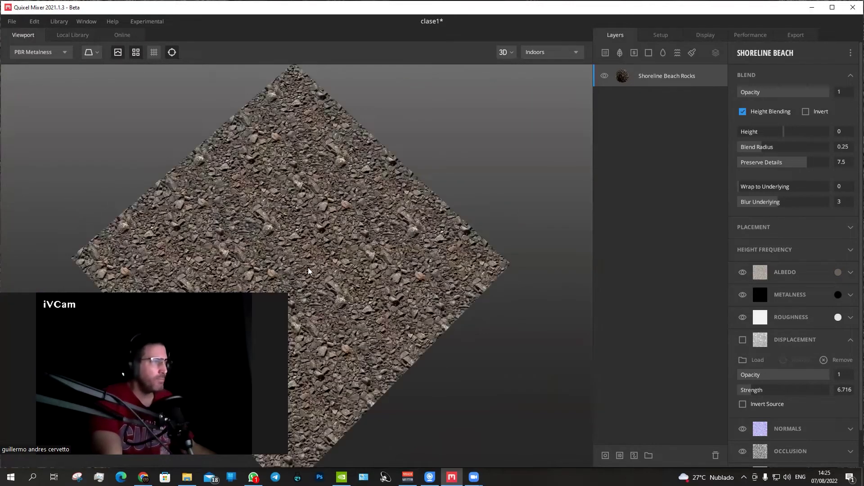
middle_drag(370, 280, 453, 286)
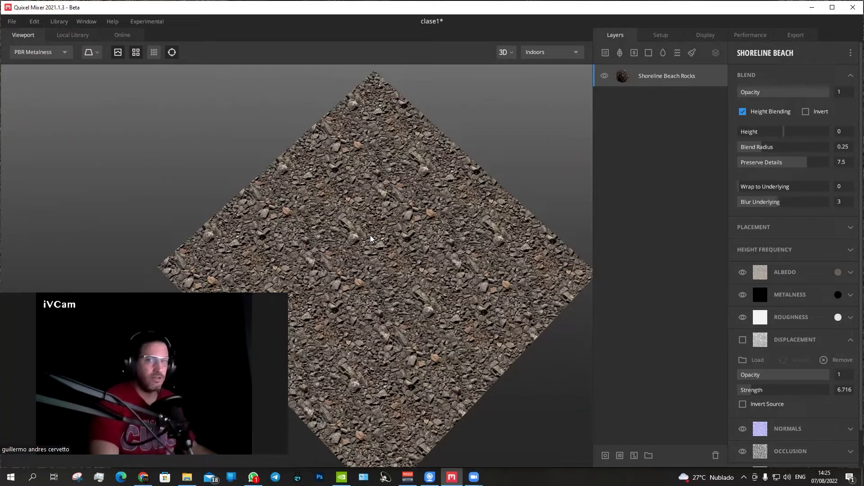
click(742, 430)
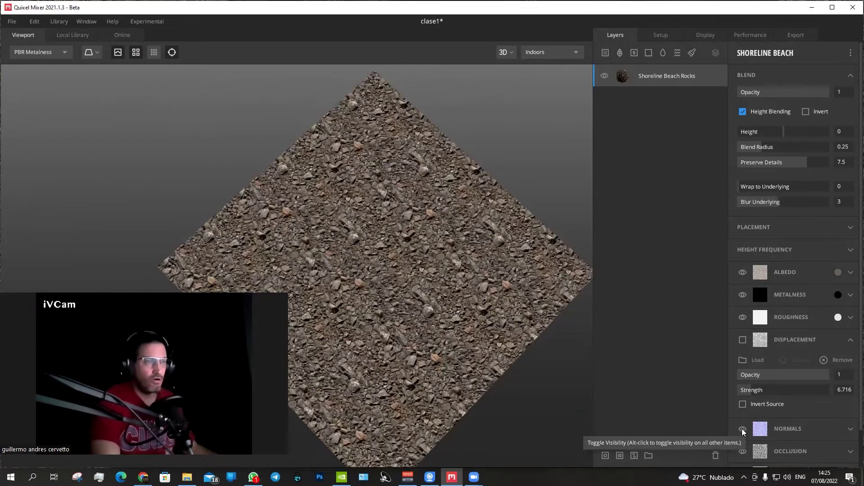
click(743, 430)
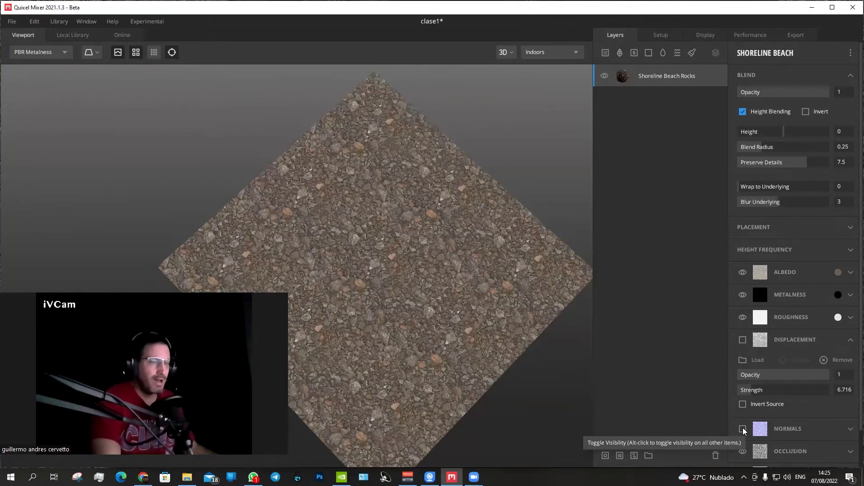
click(743, 430)
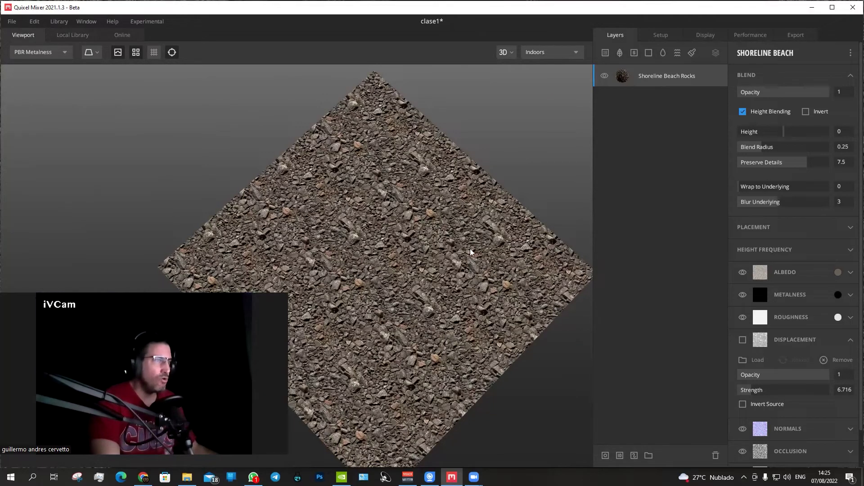
- From a grazing view, re-enable the Displacement channel to restore the rocks' relief
mouse_move(437, 370)
mouse_down()
mouse_move(396, 304)
mouse_move(394, 198)
mouse_up()
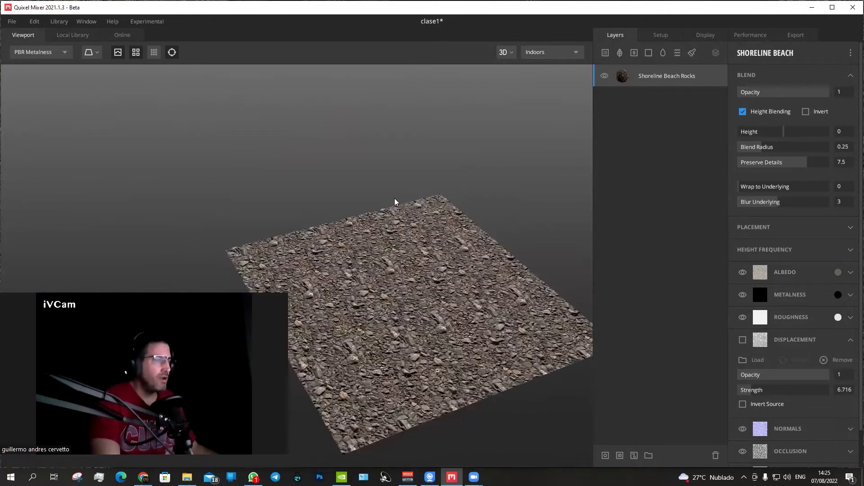
drag(465, 396, 430, 377)
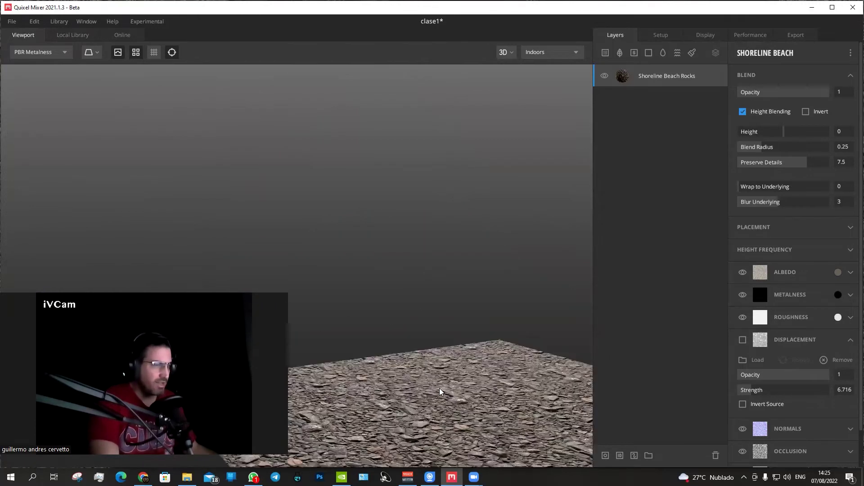
scroll(381, 246, up, 3)
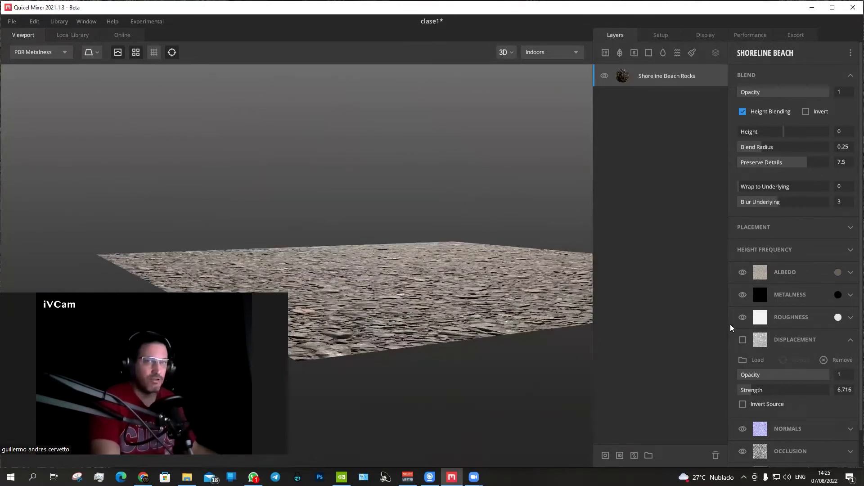
click(742, 340)
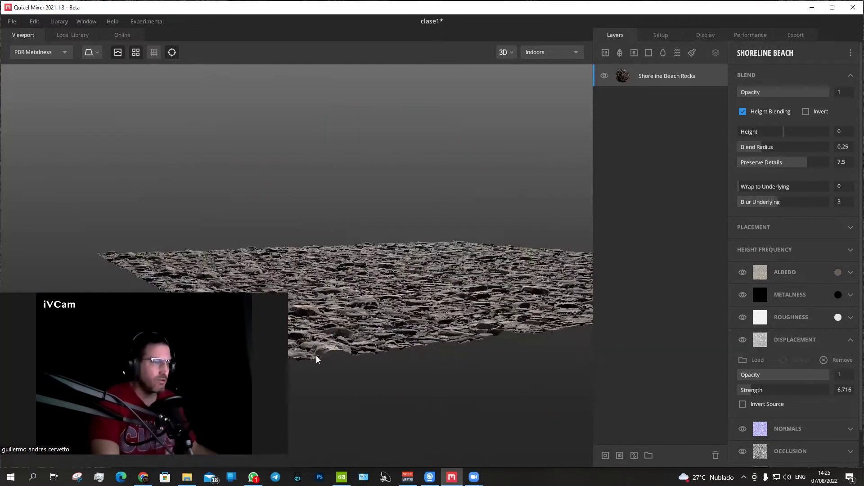
drag(435, 259, 395, 269)
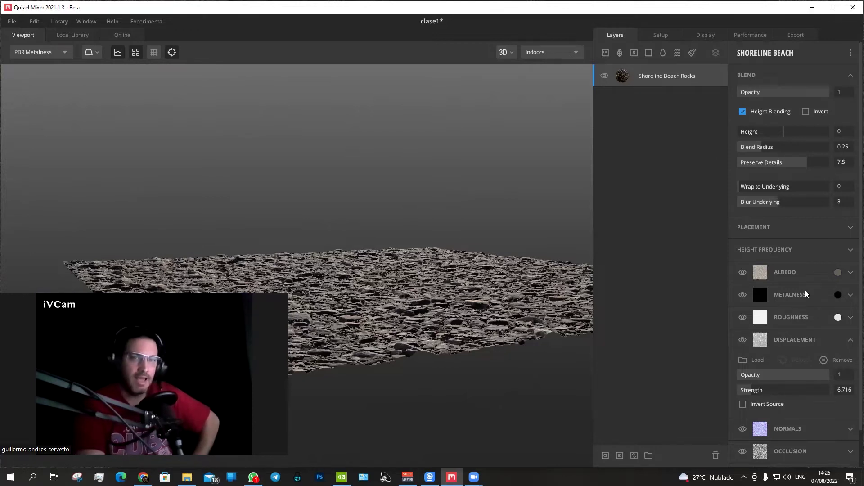
- Expand Roughness settings (Normal blend, opacity 1, contrast 1) and inspect the rocks from above
click(851, 320)
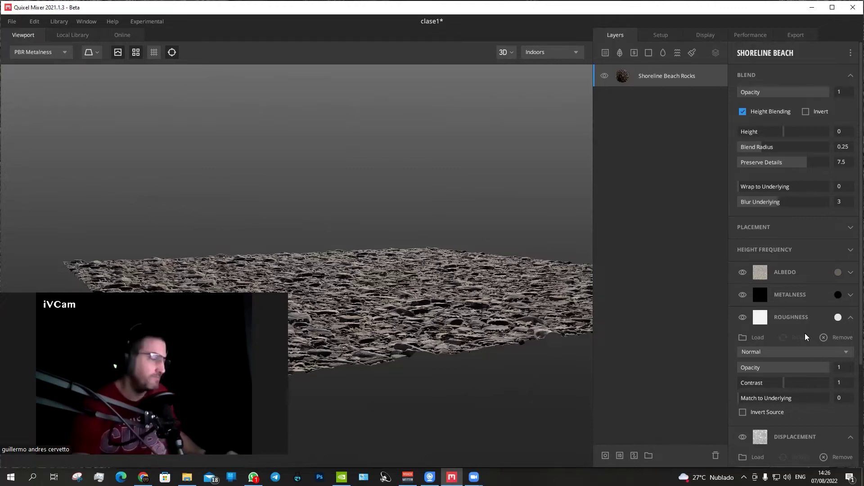
mouse_move(459, 329)
mouse_down()
mouse_move(426, 353)
mouse_move(426, 370)
mouse_up()
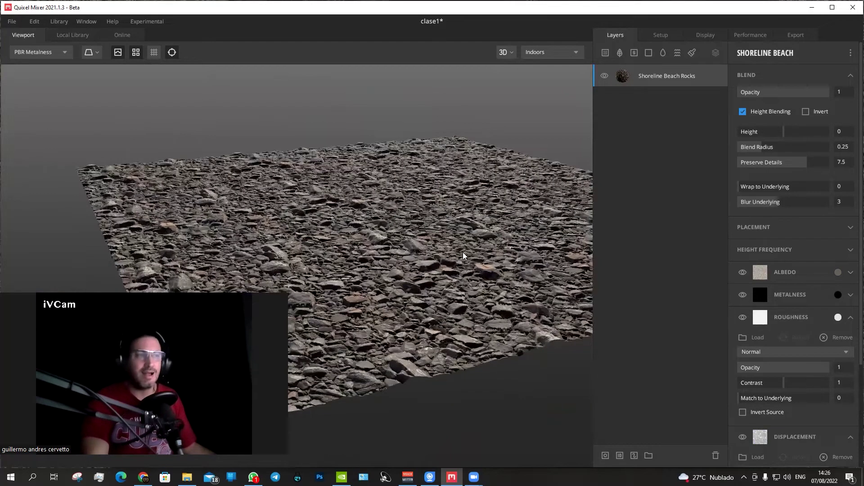
drag(461, 251, 391, 266)
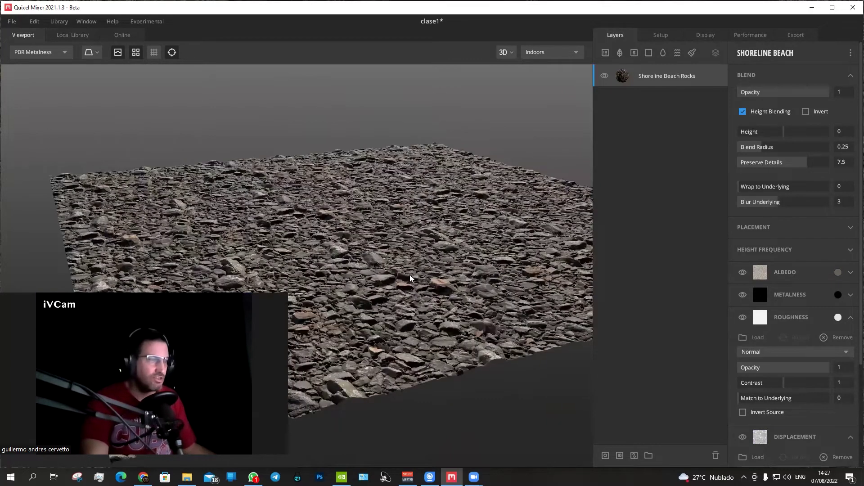
scroll(410, 275, up, 5)
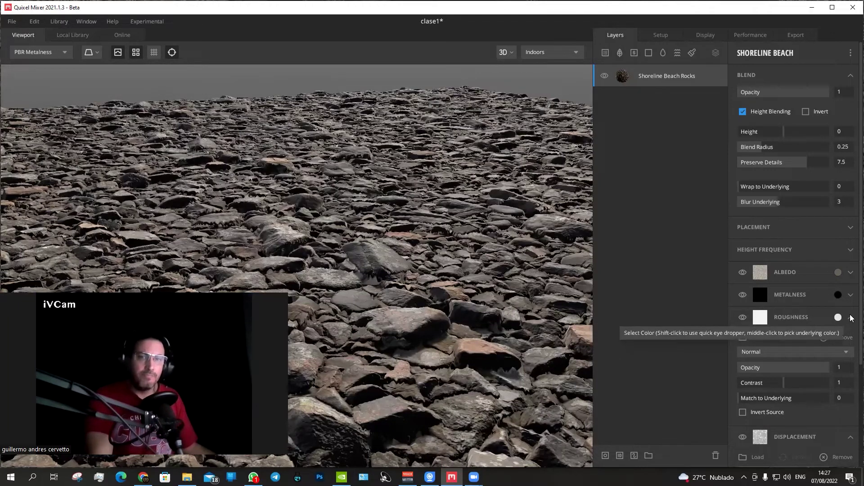
- Collapse Roughness and Displacement and hide the Roughness, Normals, Albedo, Metalness and Occlusion channels
click(779, 318)
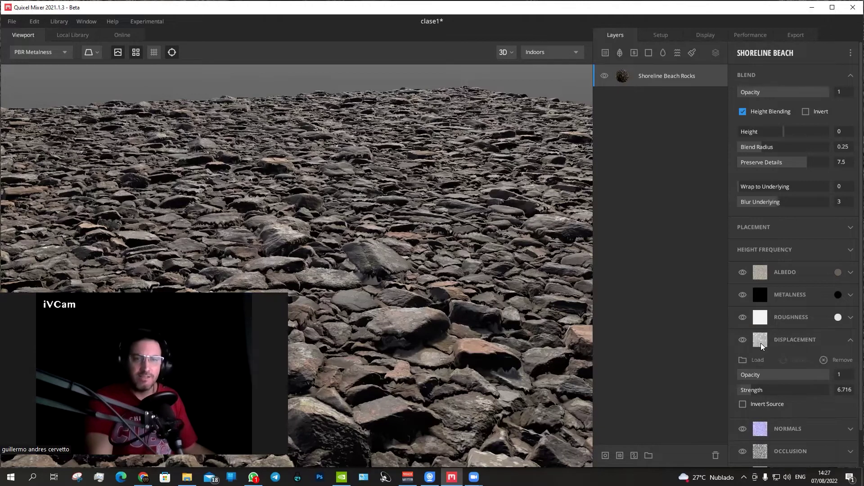
click(851, 341)
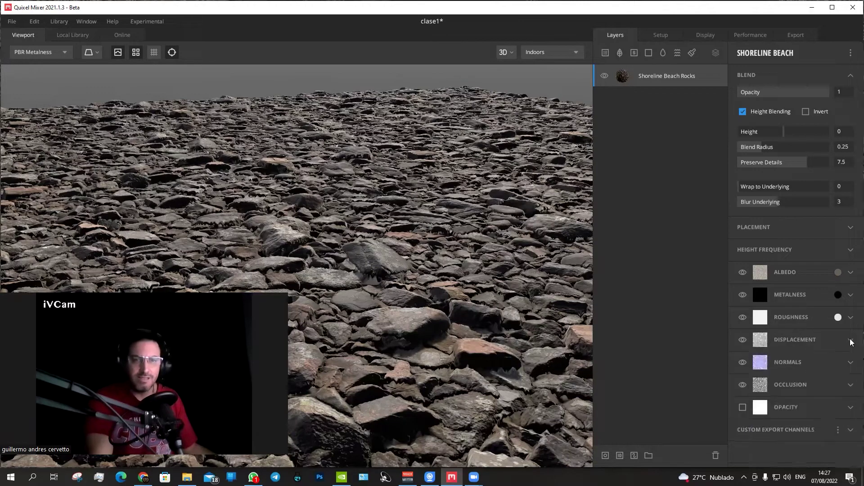
click(743, 317)
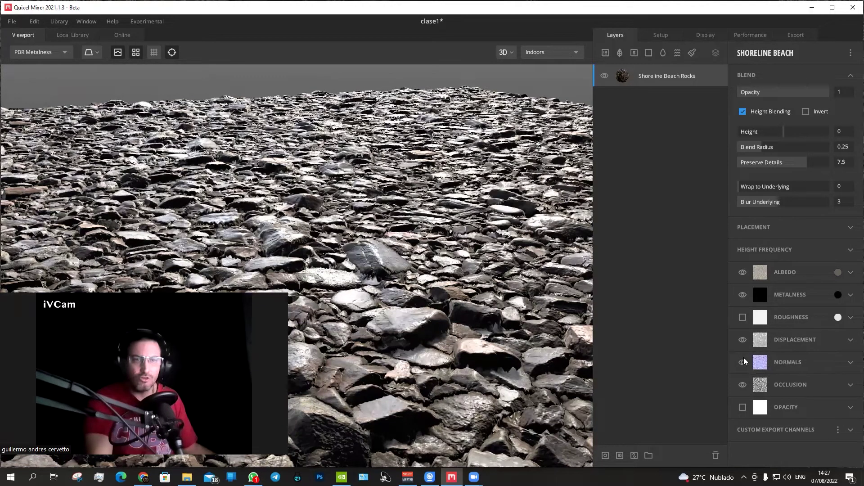
click(742, 271)
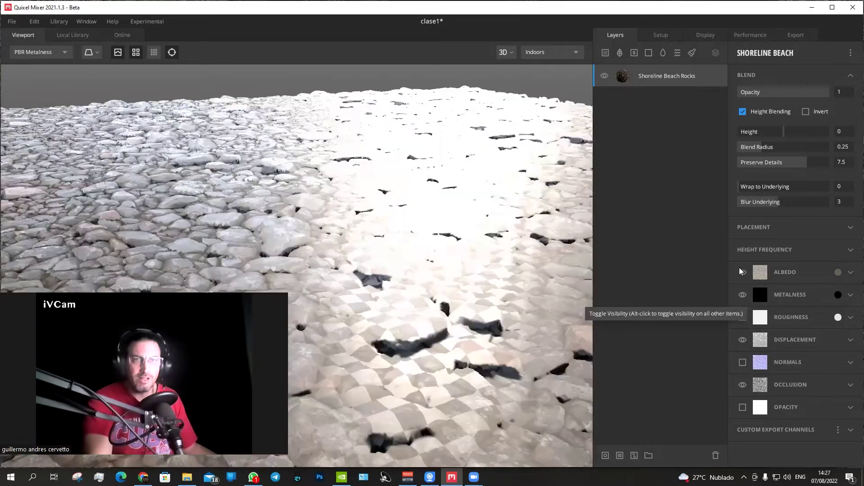
click(742, 271)
click(742, 295)
click(742, 385)
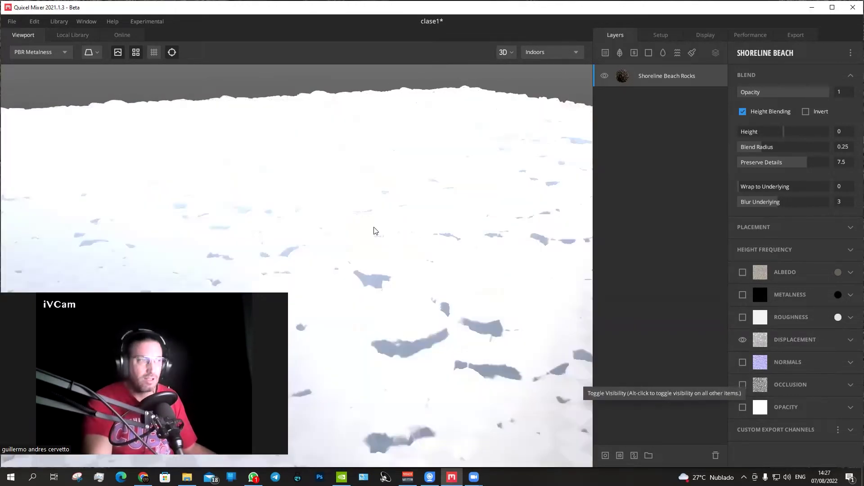
- Orbit to a top-down view and re-enable Roughness and Normals, leaving grey relief
scroll(374, 243, down, 5)
drag(388, 272, 390, 316)
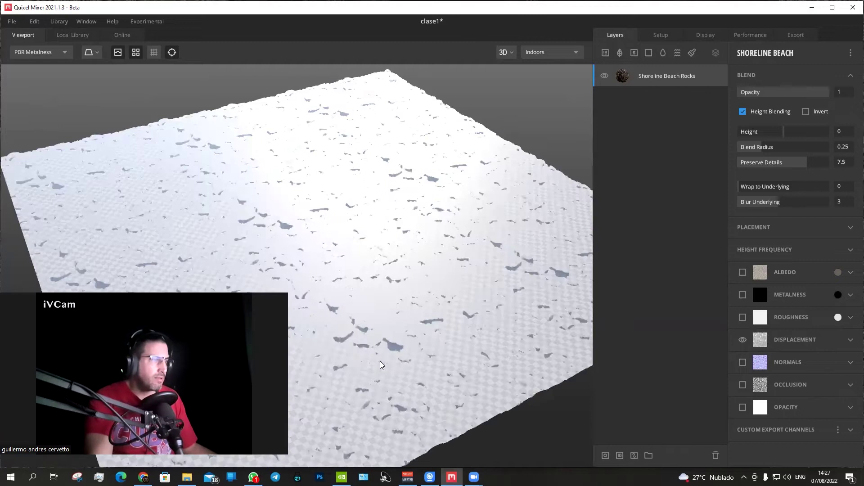
drag(380, 361, 503, 335)
click(742, 272)
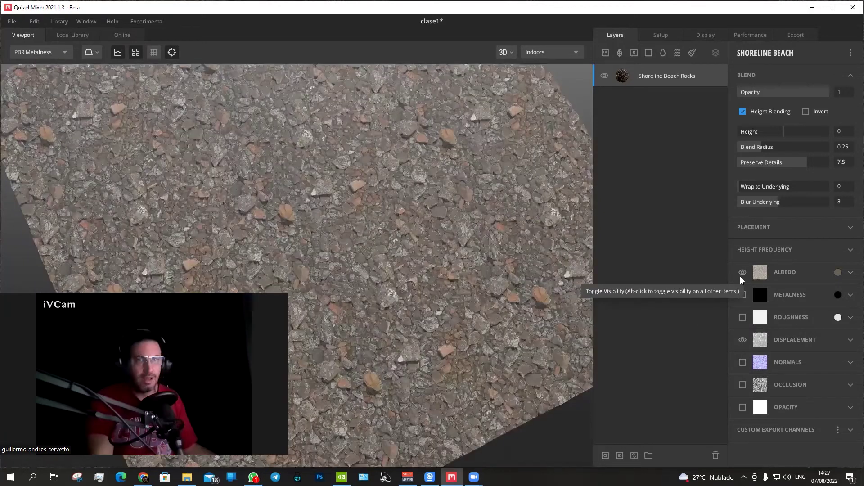
click(742, 317)
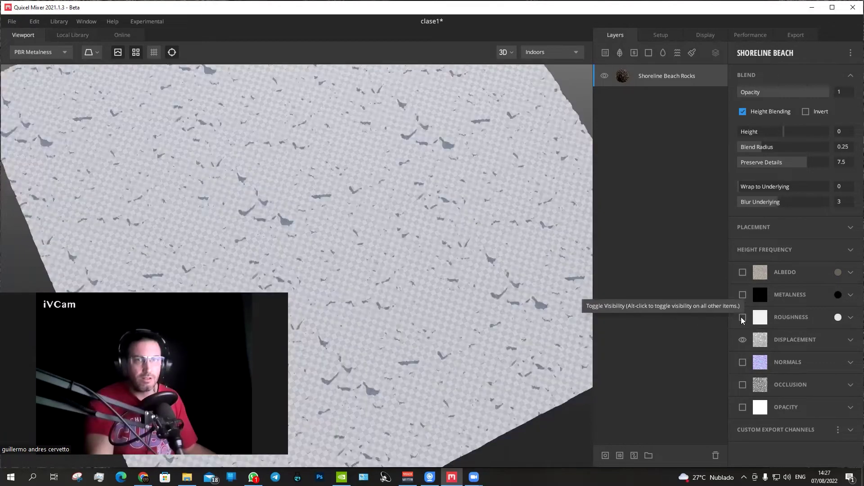
click(742, 362)
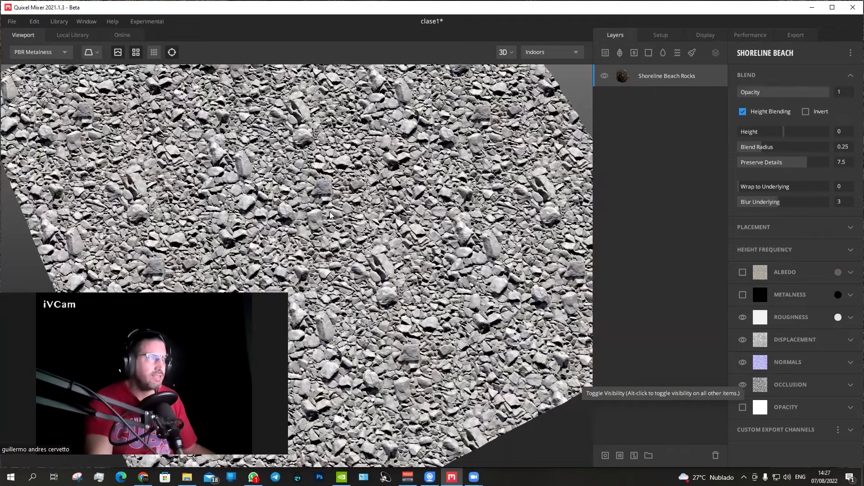
scroll(330, 211, up, 5)
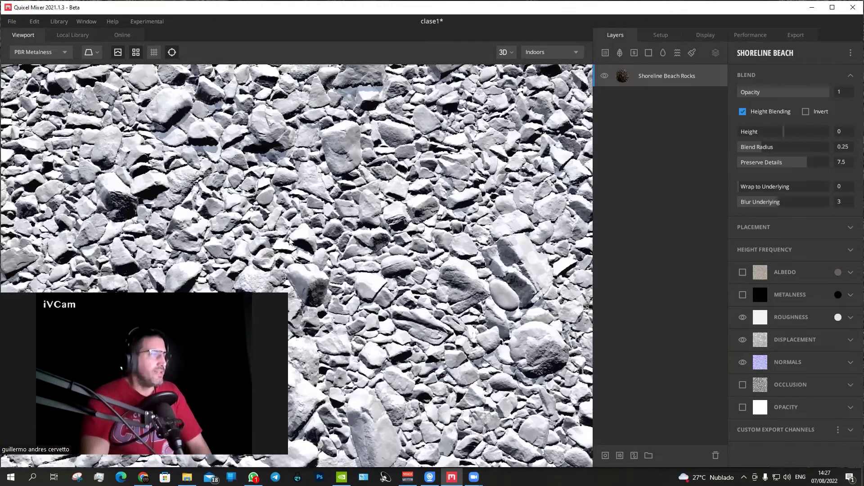
scroll(299, 234, up, 2)
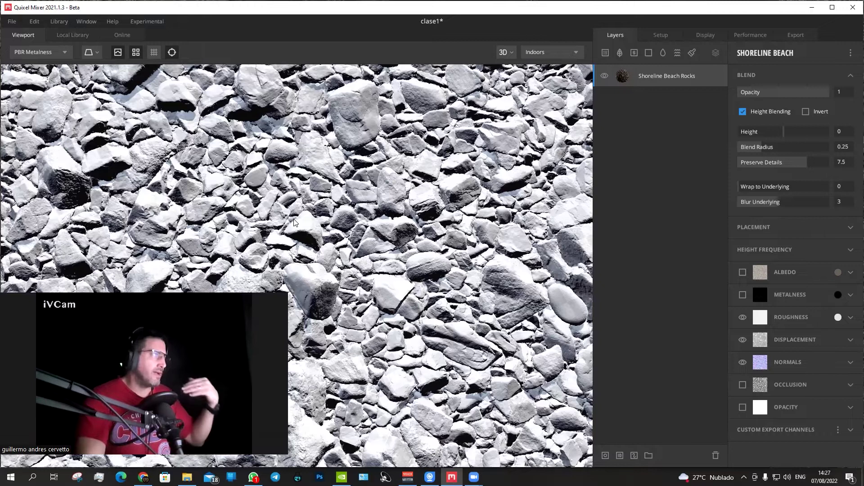
drag(293, 222, 425, 235)
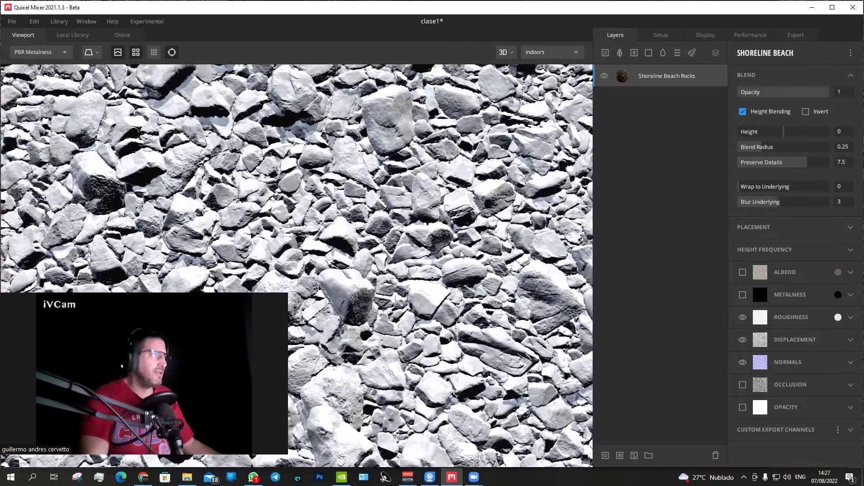
drag(483, 293, 387, 208)
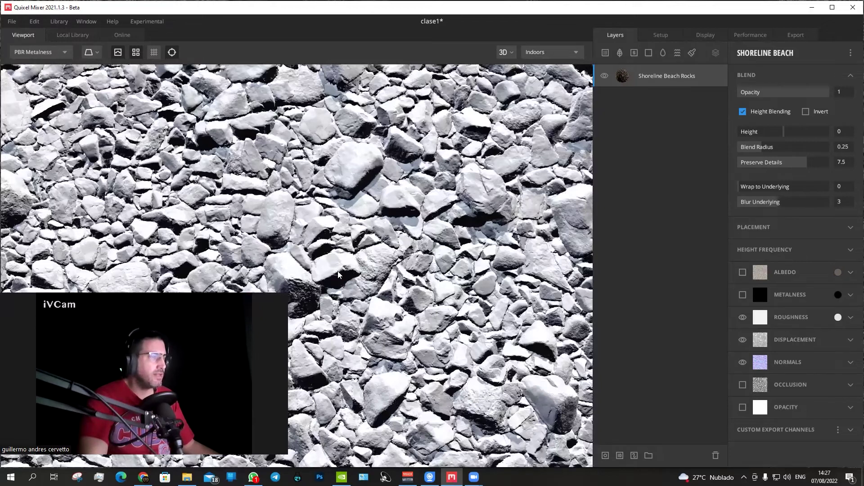
drag(333, 272, 497, 252)
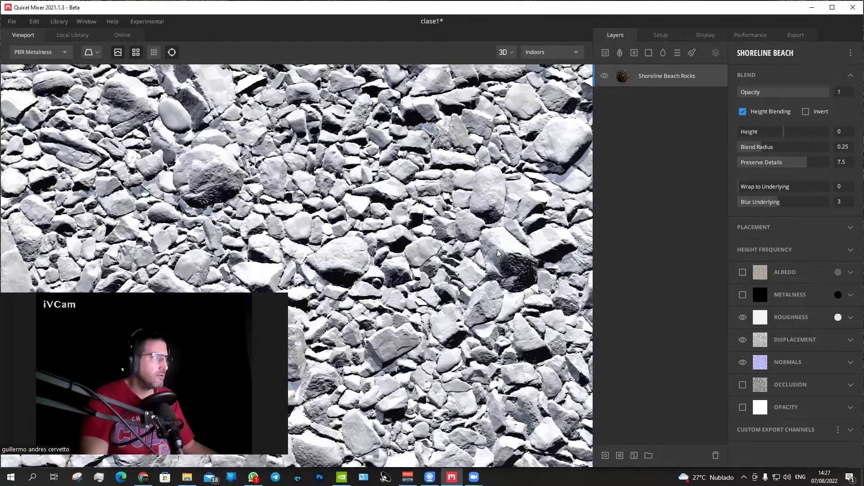
drag(357, 355, 351, 177)
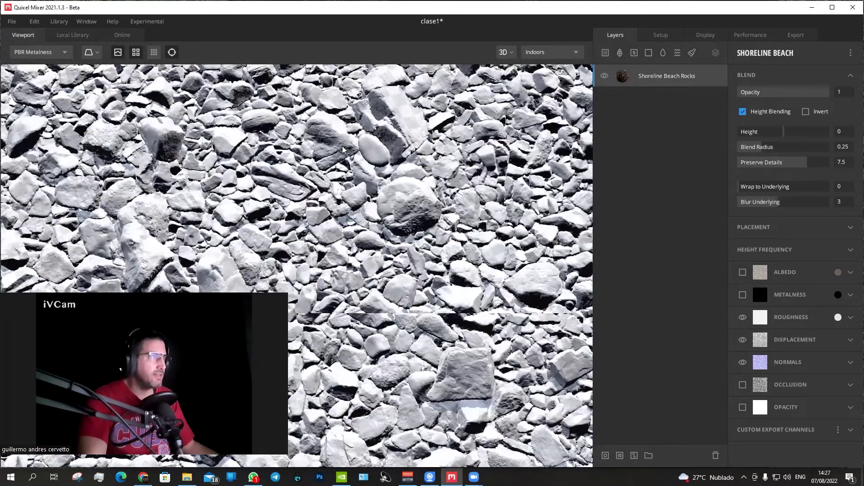
drag(342, 146, 353, 212)
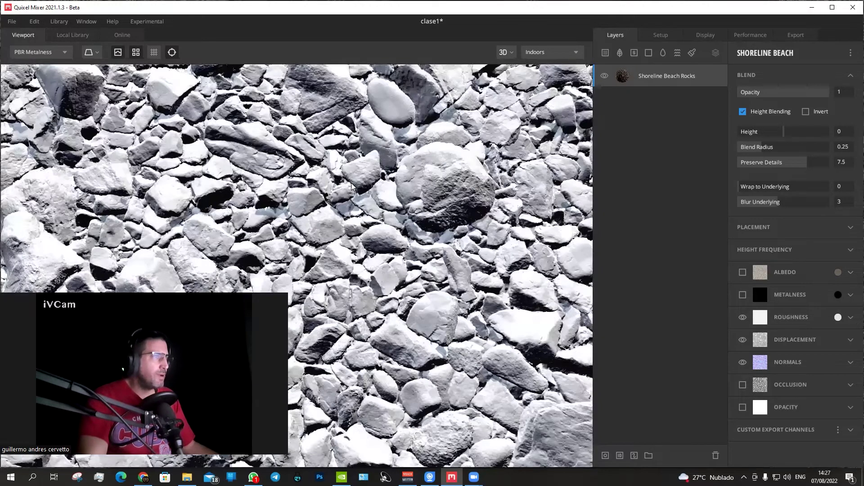
scroll(359, 174, up, 3)
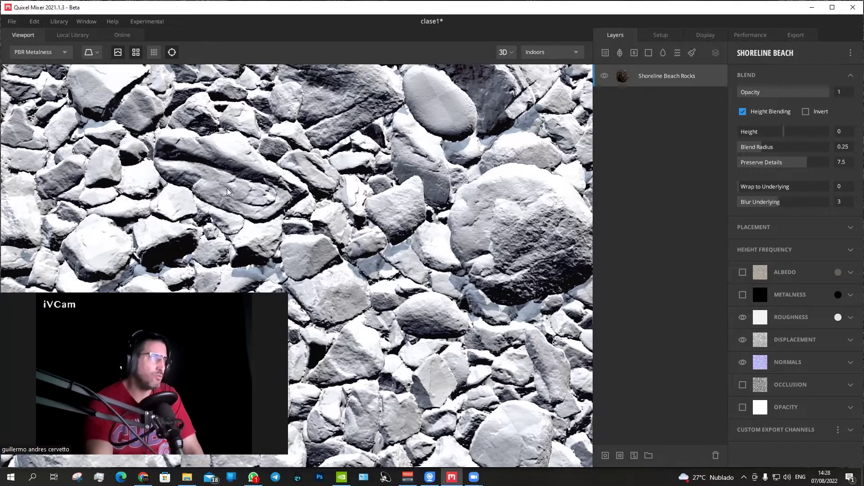
scroll(343, 220, down, 2)
scroll(341, 222, down, 3)
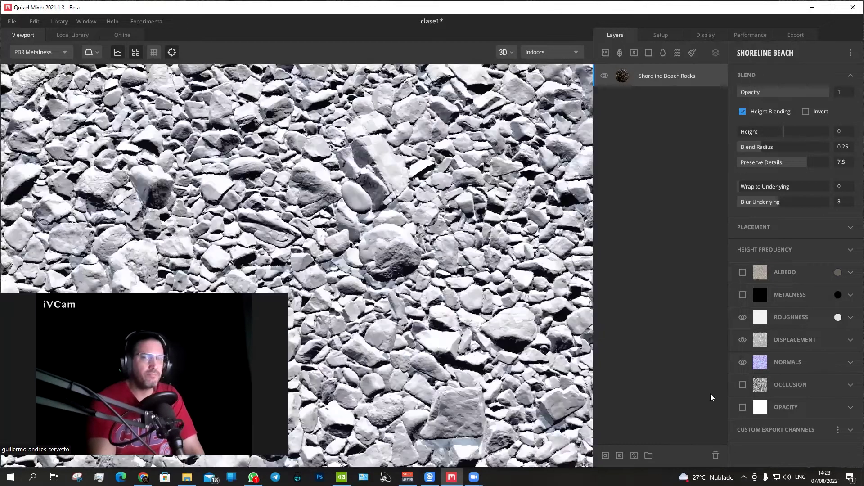
- Re-enable the Occlusion, Opacity and Albedo channels of the Shoreline Beach Rocks layer
click(743, 407)
click(743, 385)
click(743, 272)
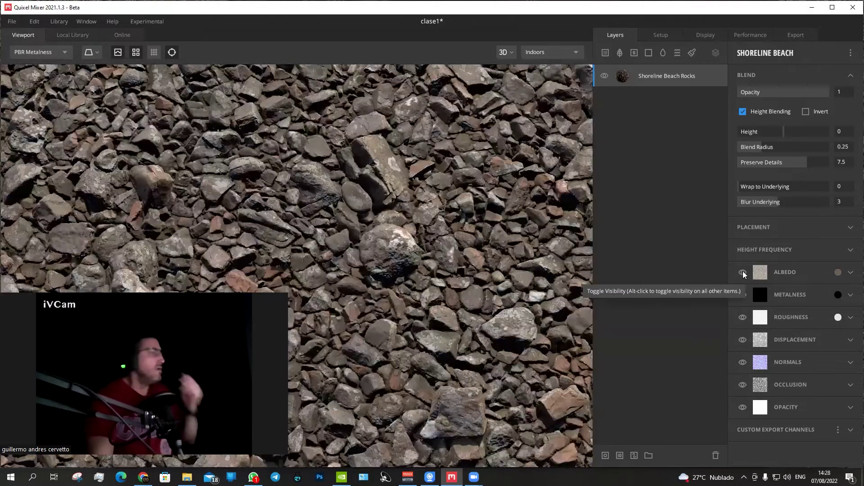
drag(362, 313, 379, 169)
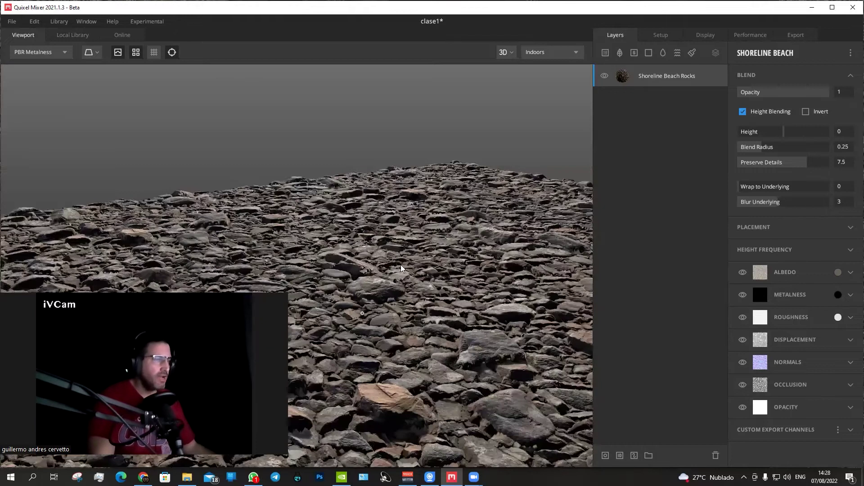
- Orbit, pan and zoom to inspect the fully textured rocks from low, top-down and diagonal angles
scroll(396, 277, up, 3)
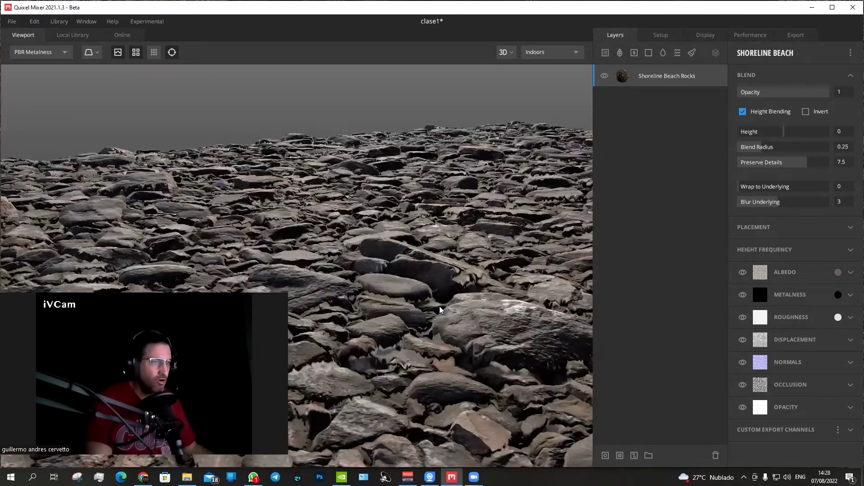
scroll(440, 310, up, 3)
drag(355, 277, 370, 288)
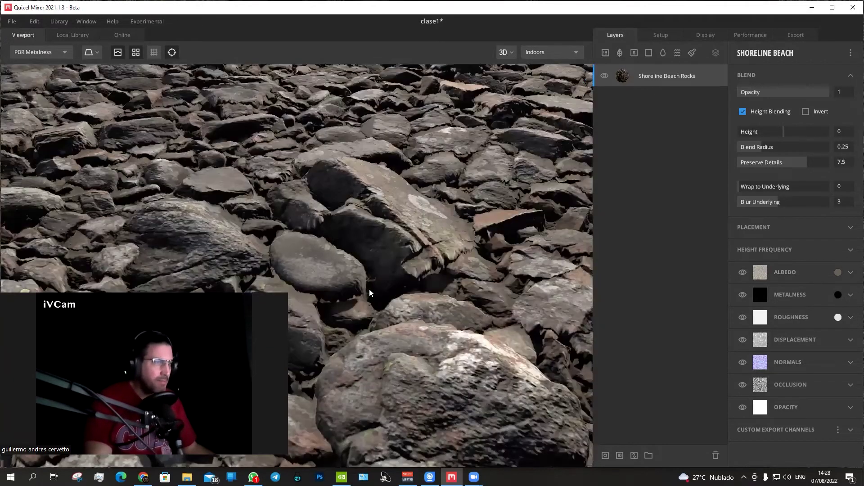
scroll(363, 164, down, 3)
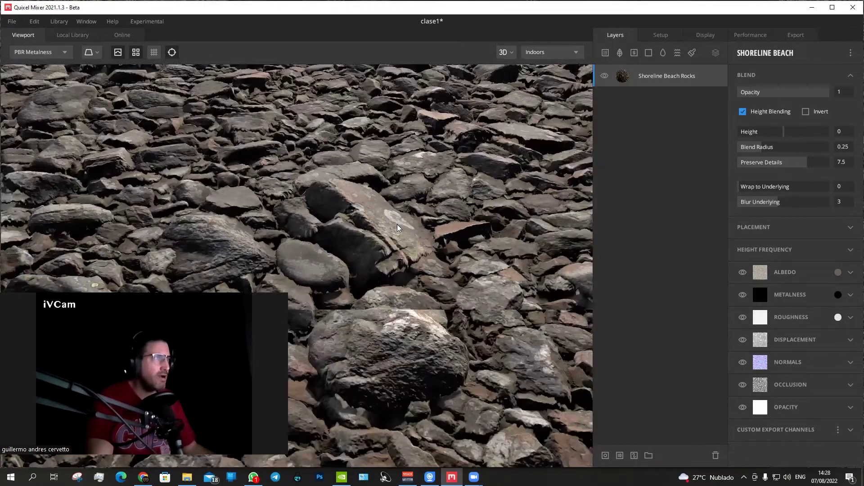
scroll(411, 171, down, 5)
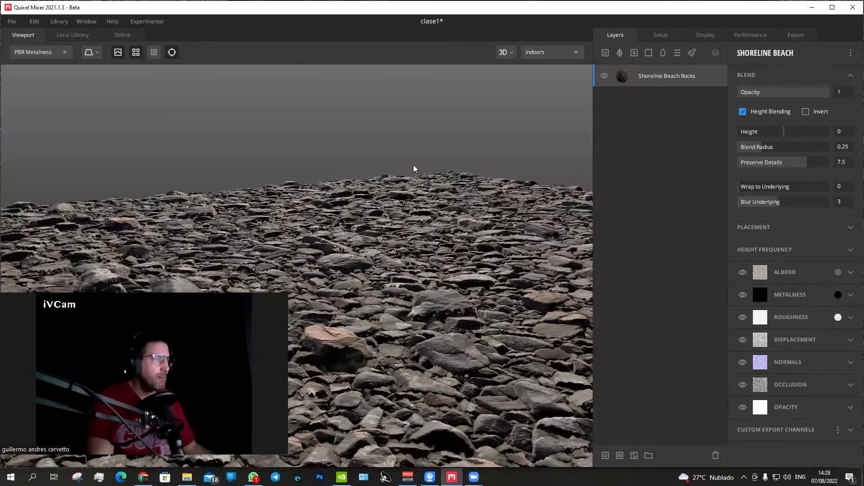
drag(388, 247, 392, 250)
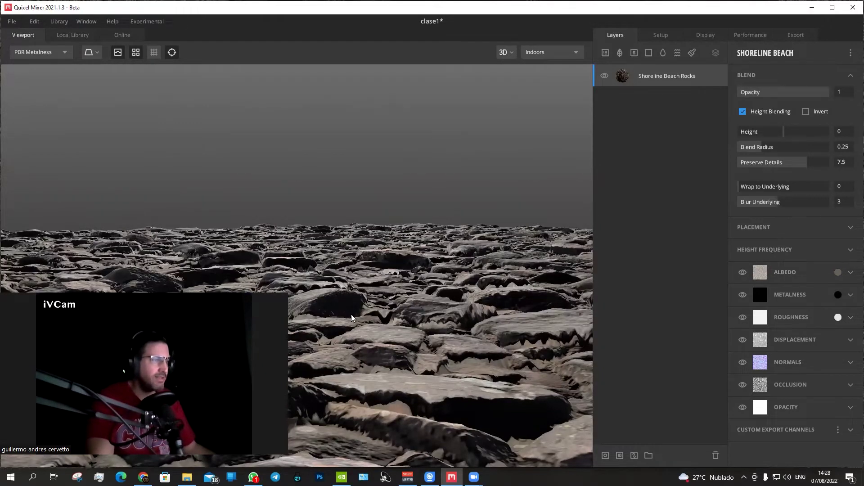
scroll(487, 198, down, 2)
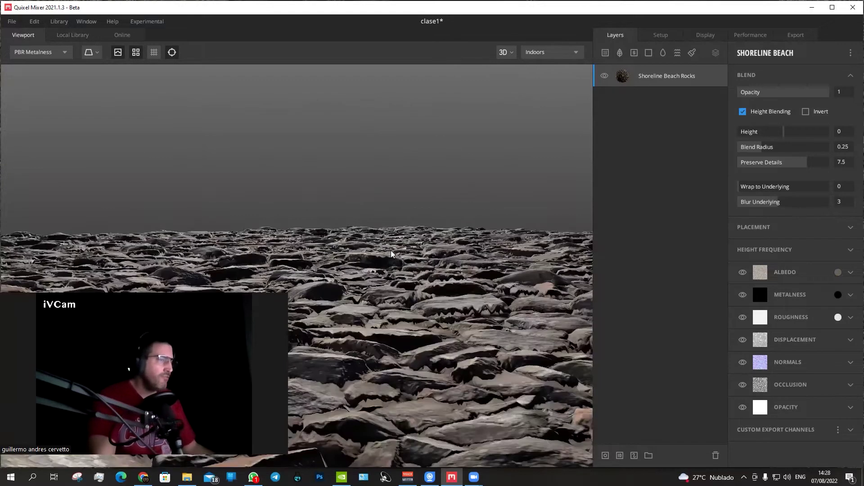
drag(391, 251, 356, 257)
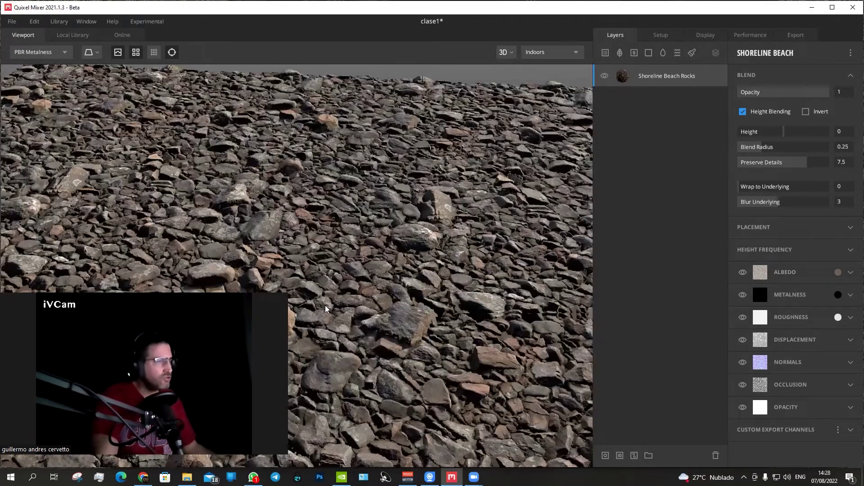
scroll(355, 299, down, 10)
scroll(351, 232, up, 2)
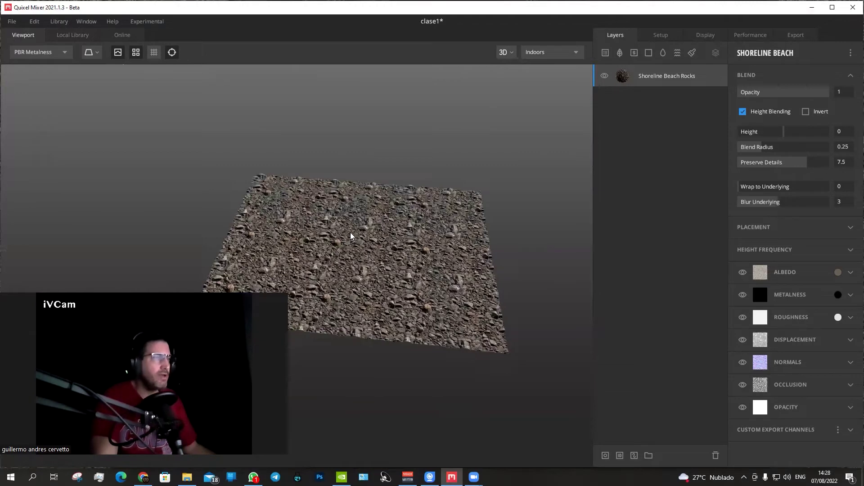
scroll(356, 233, up, 5)
drag(398, 144, 391, 150)
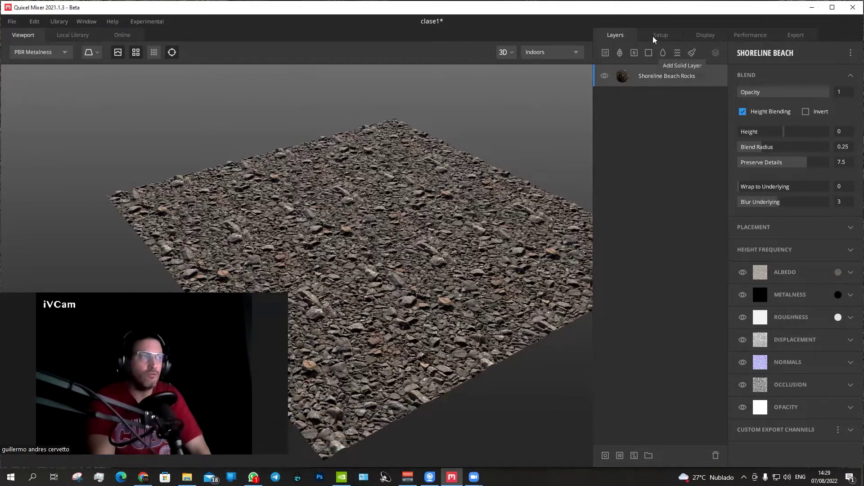
scroll(382, 232, up, 2)
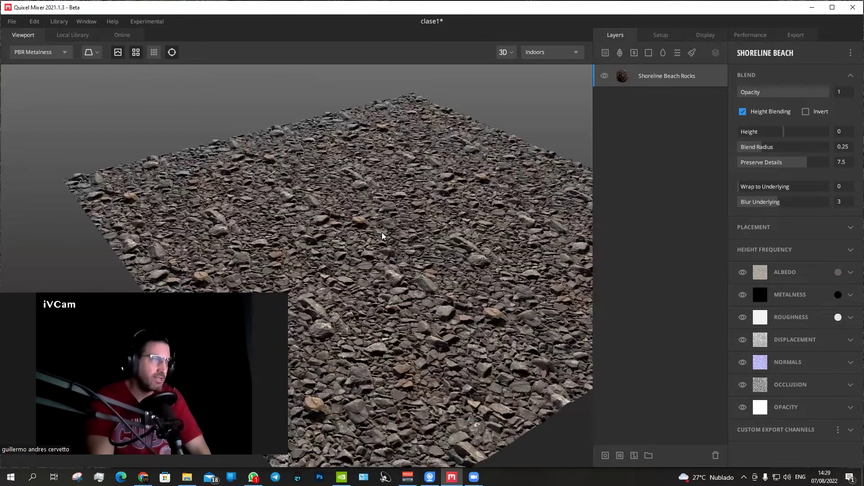
scroll(314, 233, up, 2)
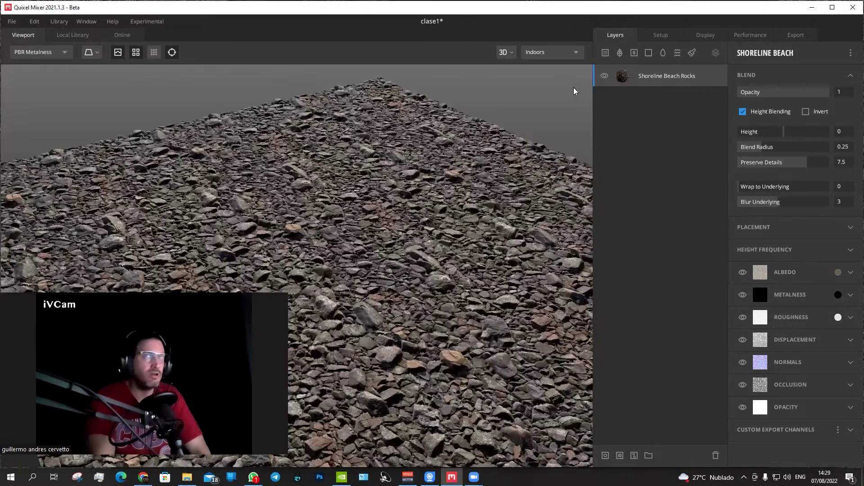
- Bring up the Setup settings and keep the model type as a Plane
click(657, 35)
click(705, 75)
click(702, 66)
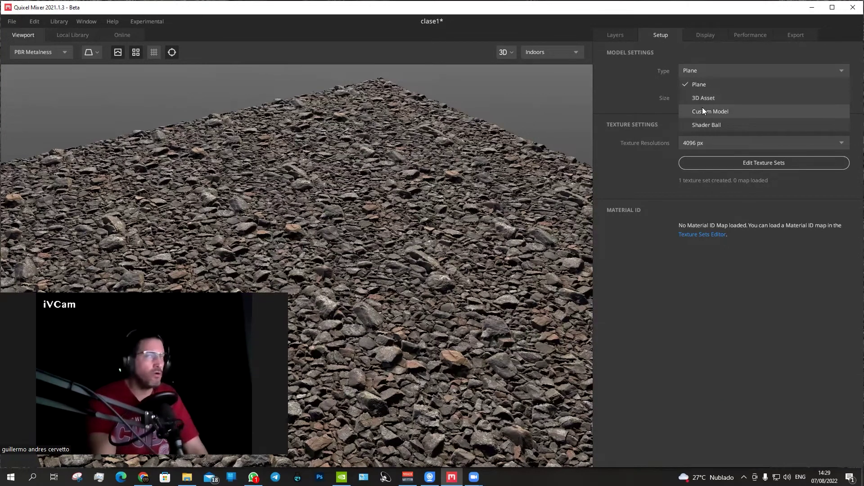
click(701, 72)
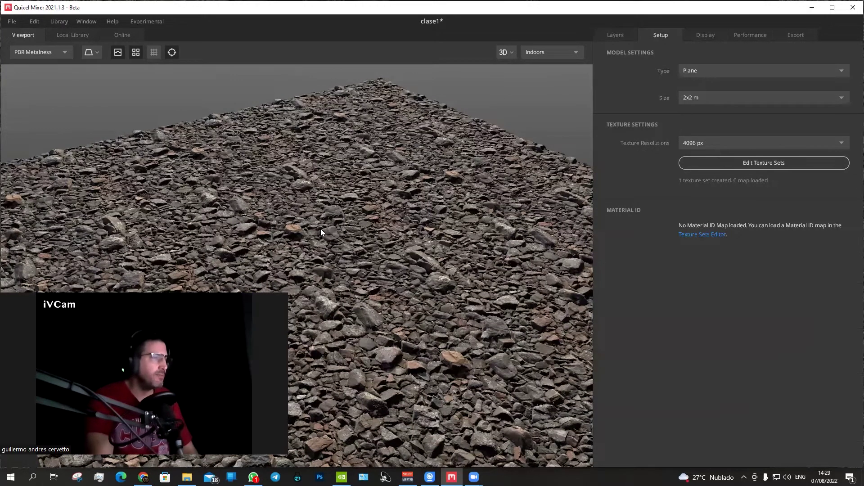
scroll(320, 229, up, 3)
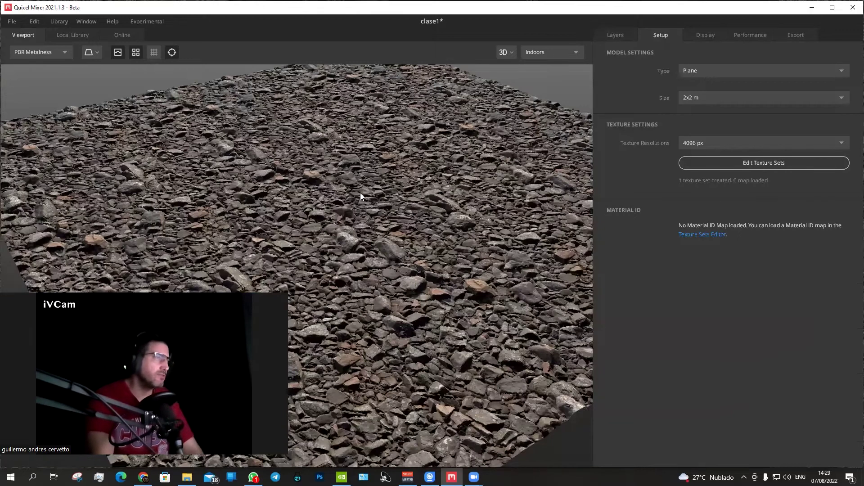
scroll(360, 193, down, 3)
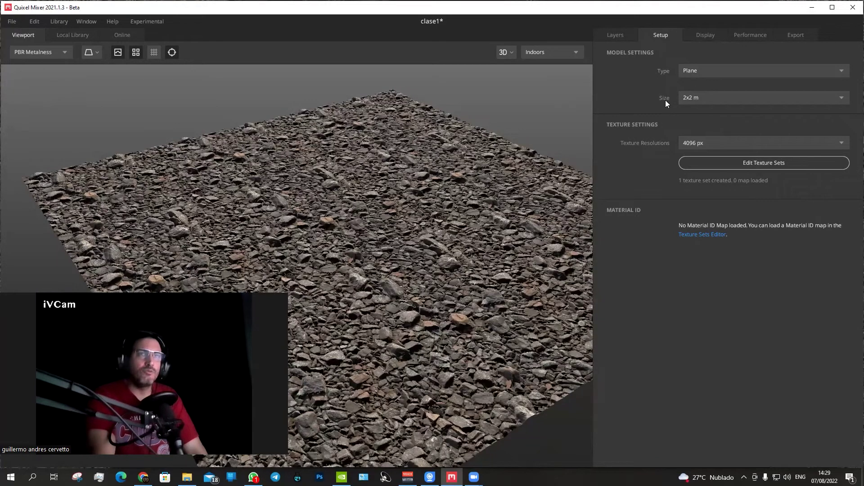
- Try plane sizes 3x3 m, 6x6 m and 1x1 m, then return to 2x2 m
click(699, 98)
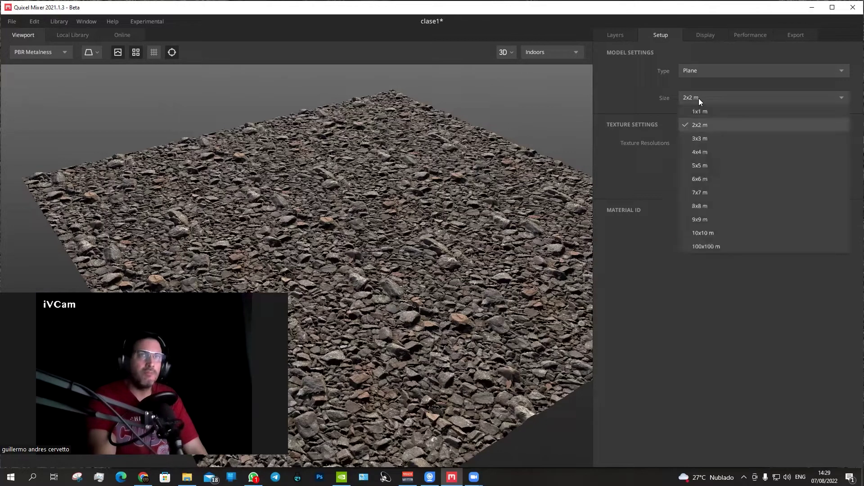
click(698, 139)
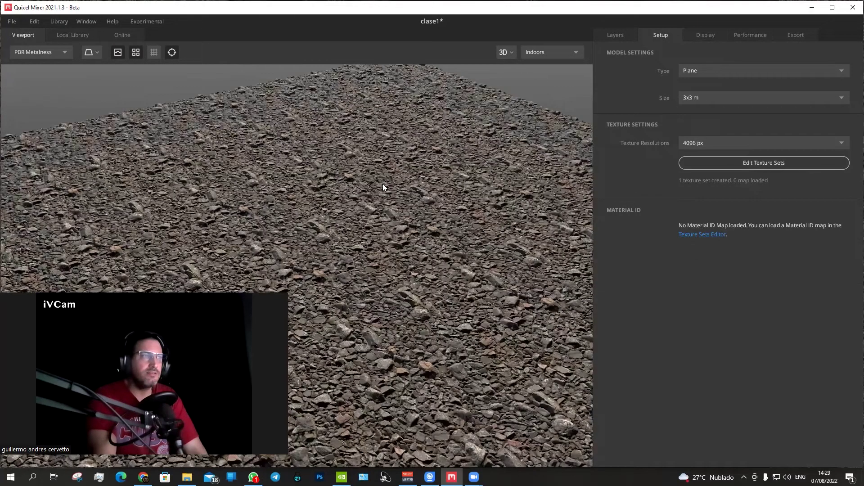
click(690, 97)
click(699, 179)
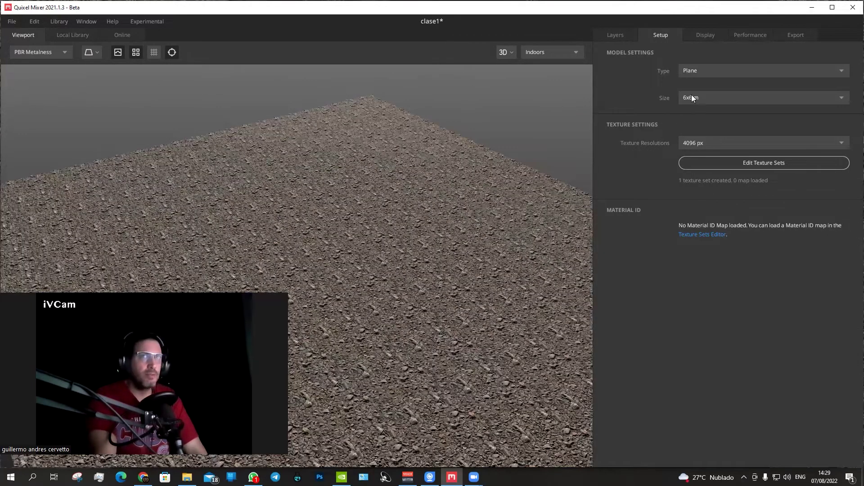
click(712, 97)
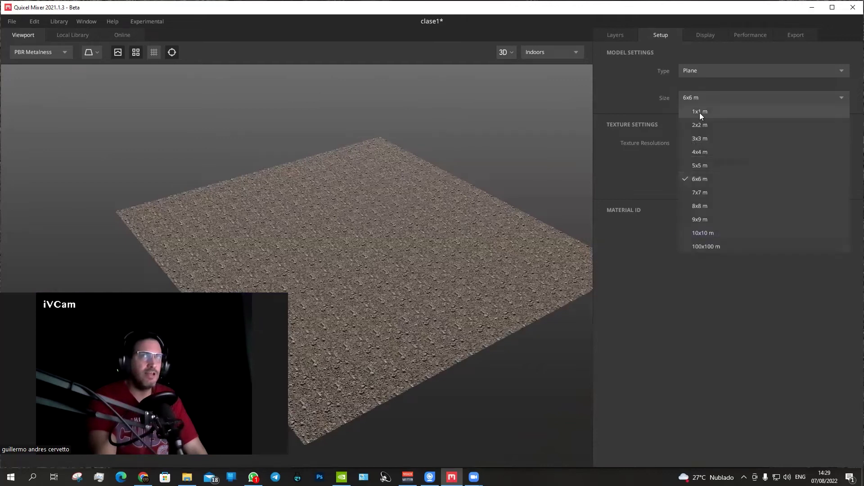
click(700, 112)
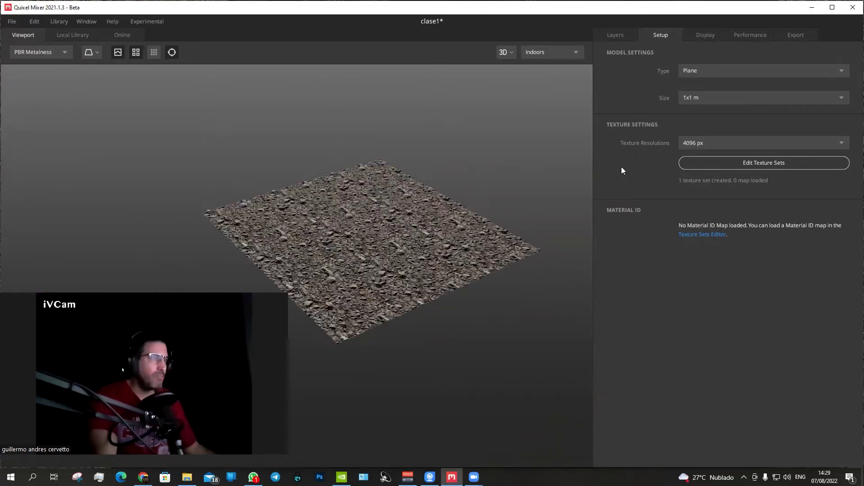
click(692, 98)
click(698, 124)
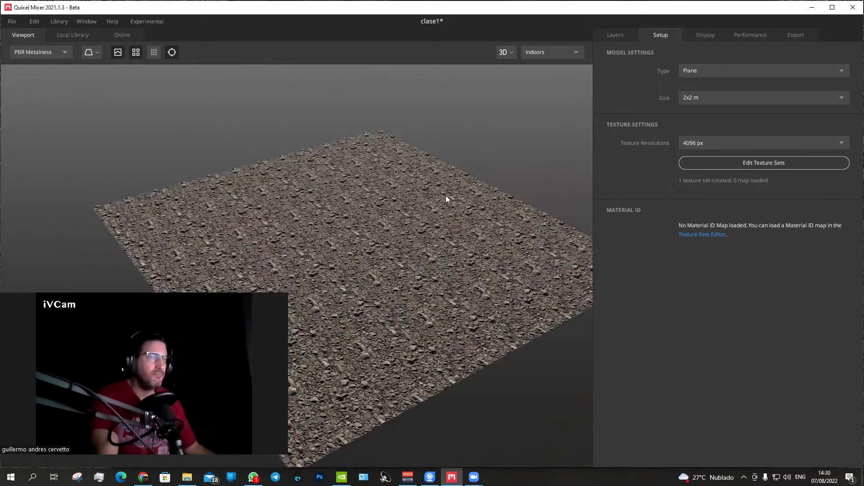
- Preview the plane at 100x100 m, then set it back to 2x2 m
click(693, 100)
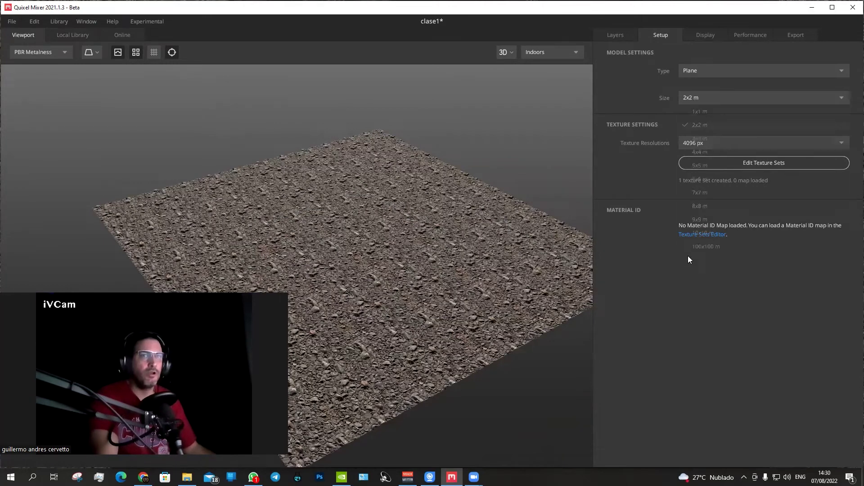
click(693, 247)
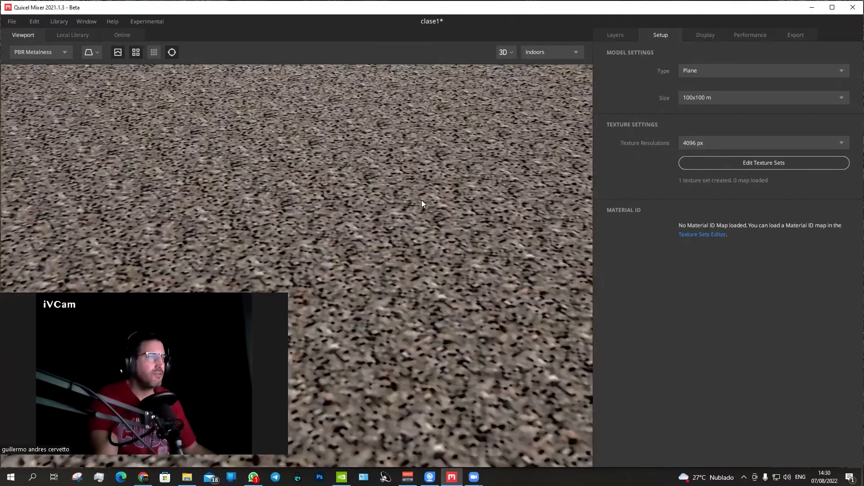
click(698, 99)
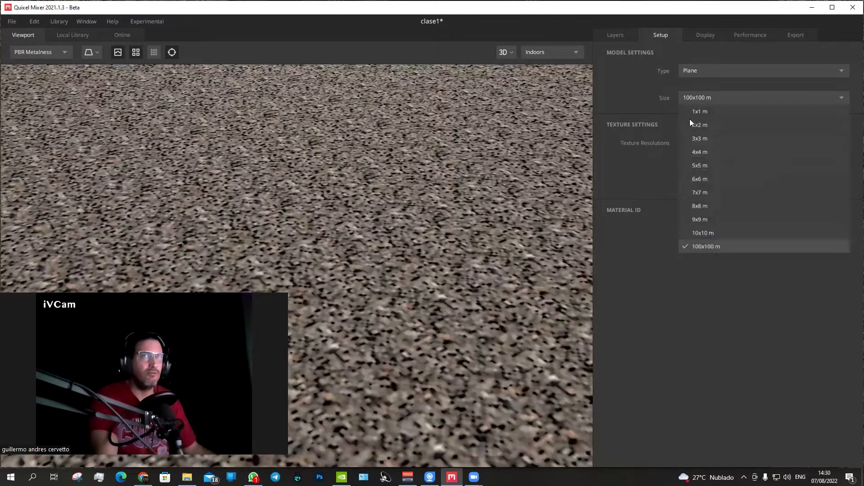
click(695, 121)
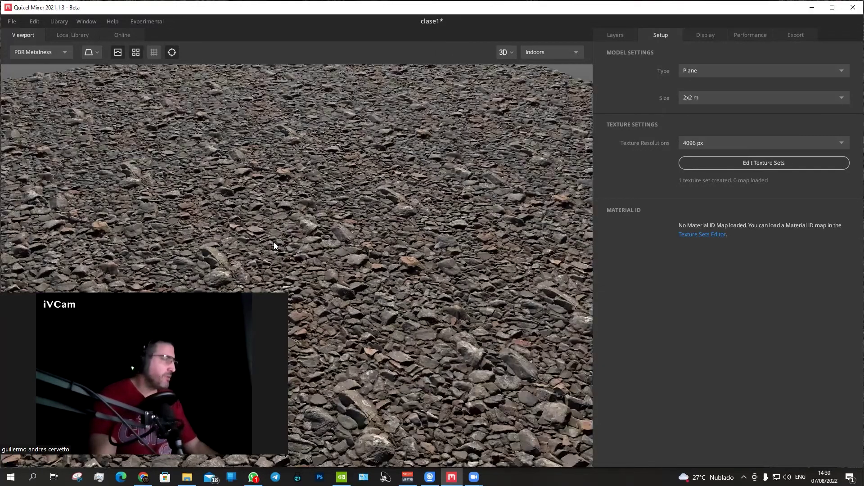
- Cancel the experimental 8192 px texture resolution, keeping 4096 px, and show Display settings
scroll(276, 244, down, 3)
mouse_move(337, 235)
mouse_down()
mouse_move(346, 225)
mouse_move(332, 231)
mouse_up()
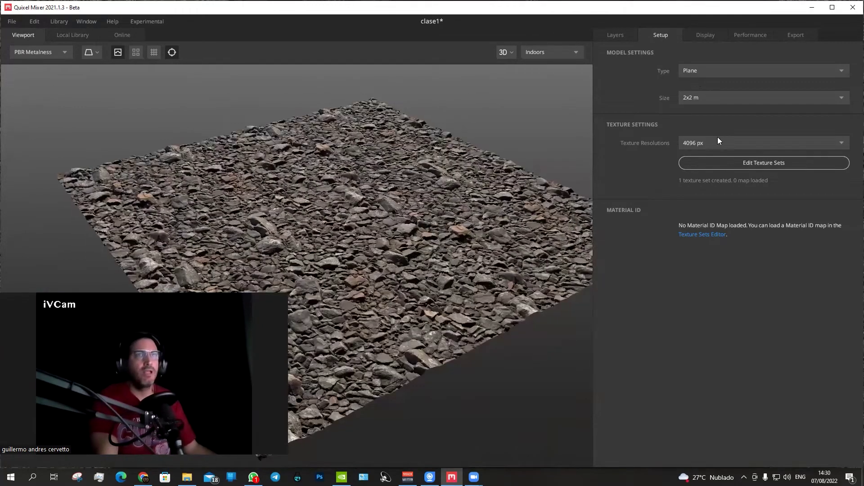
click(706, 143)
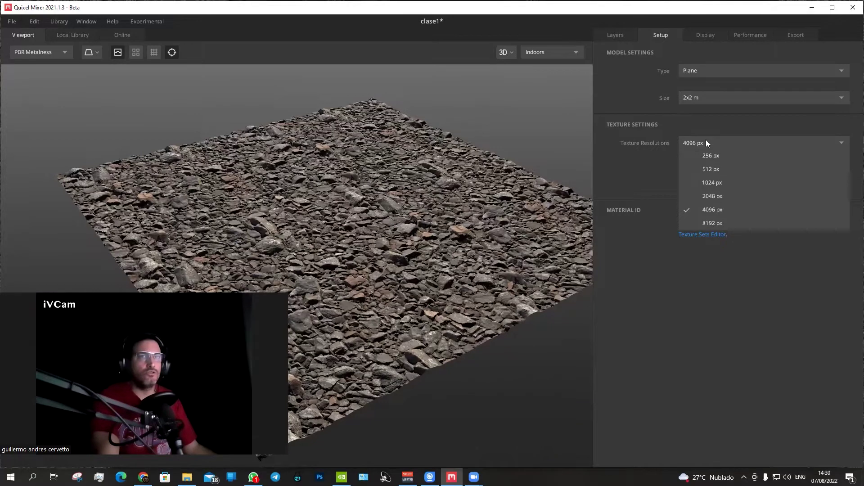
click(706, 224)
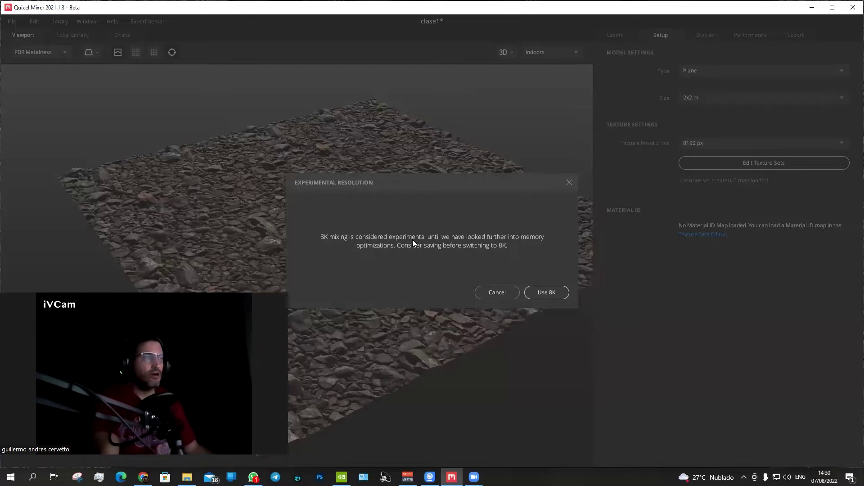
click(500, 291)
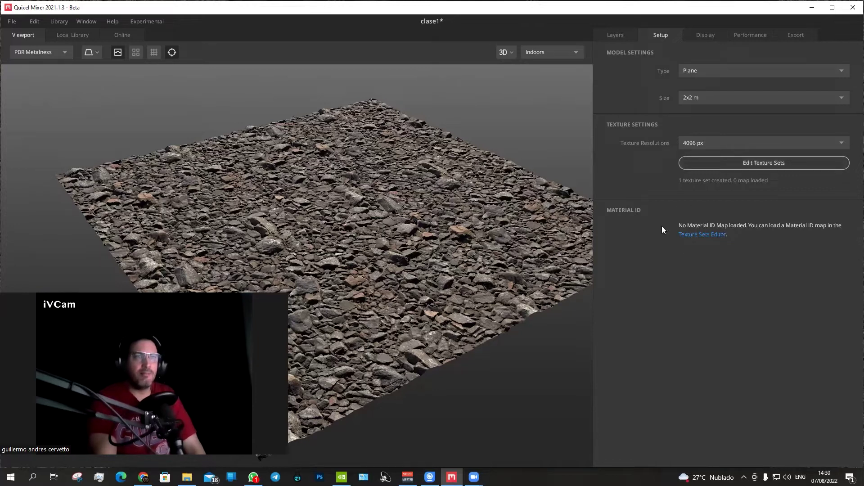
click(701, 34)
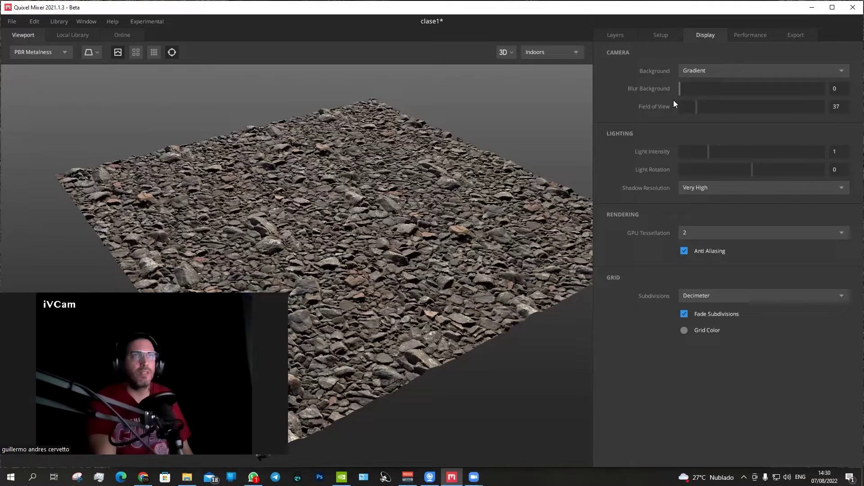
- Set the field of view to 36 and the viewport background to Skybox
mouse_move(696, 108)
mouse_down()
mouse_move(713, 111)
mouse_move(704, 113)
mouse_up()
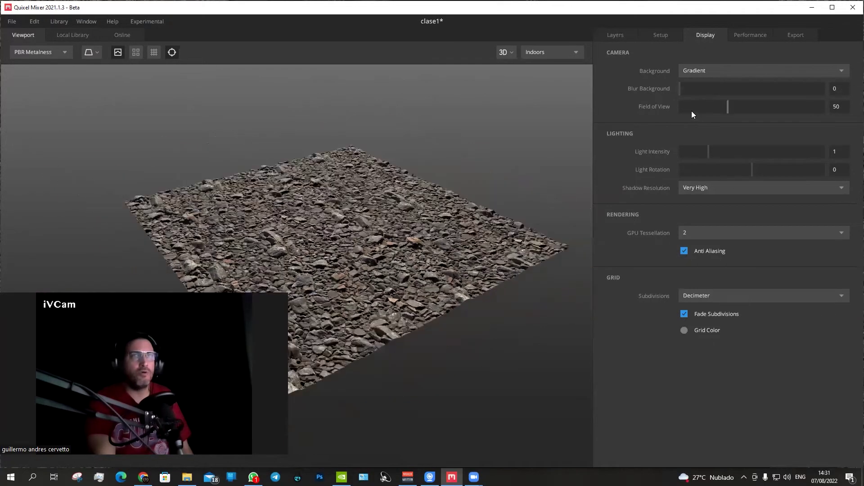
click(692, 111)
click(694, 110)
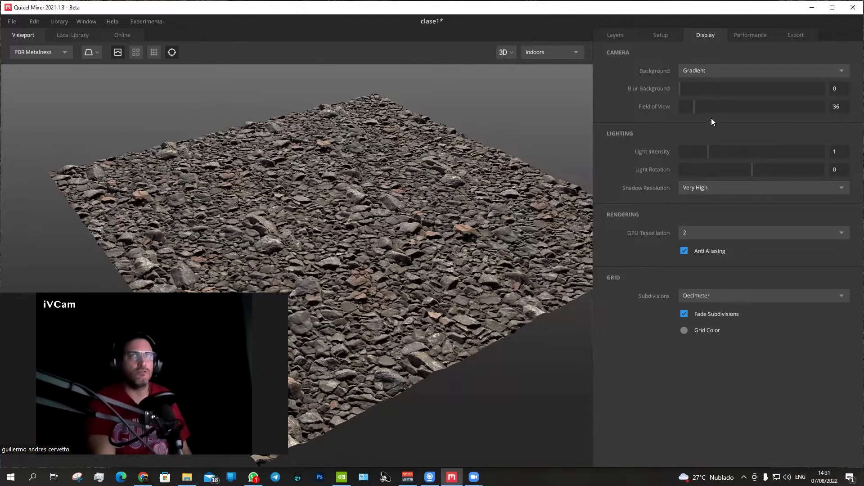
click(697, 74)
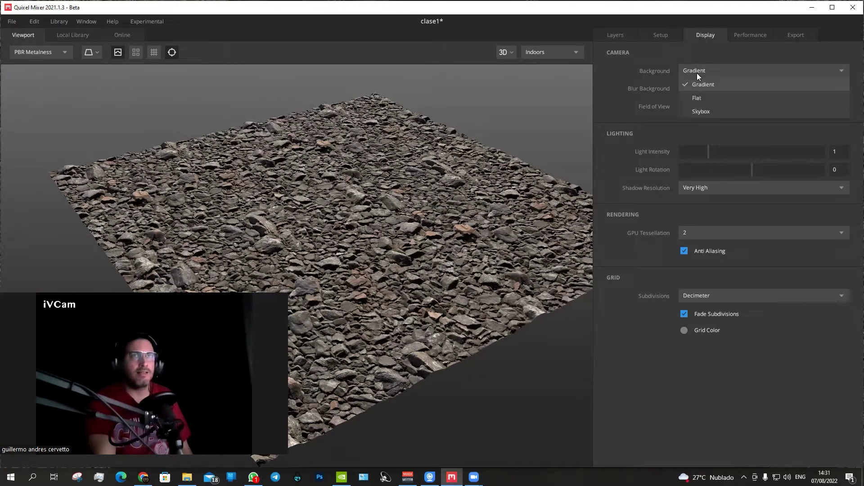
click(696, 111)
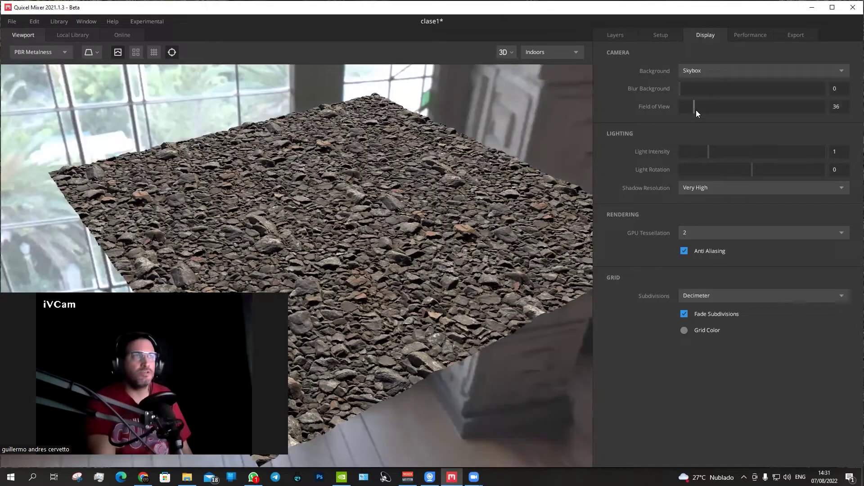
- Orbit around the stone plane to view it against the indoor room skybox
mouse_move(403, 267)
mouse_down()
mouse_move(322, 208)
mouse_move(2, 205)
mouse_up()
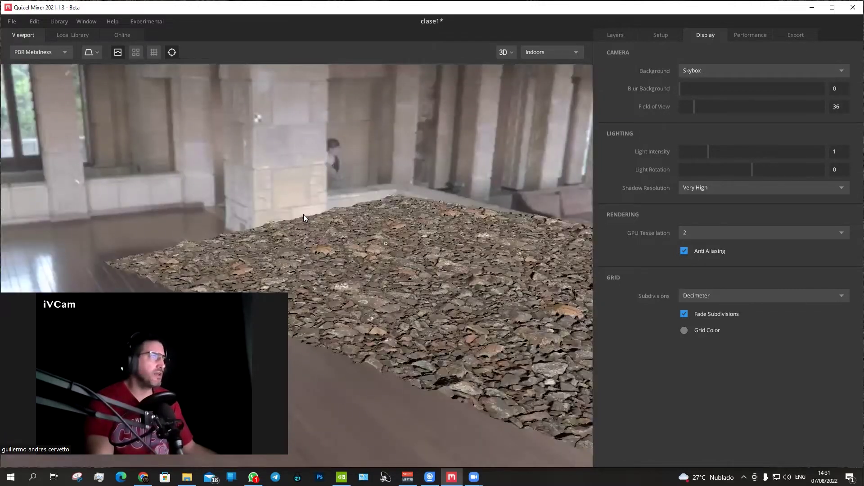
mouse_move(303, 215)
mouse_down()
mouse_move(257, 211)
mouse_move(319, 225)
mouse_up()
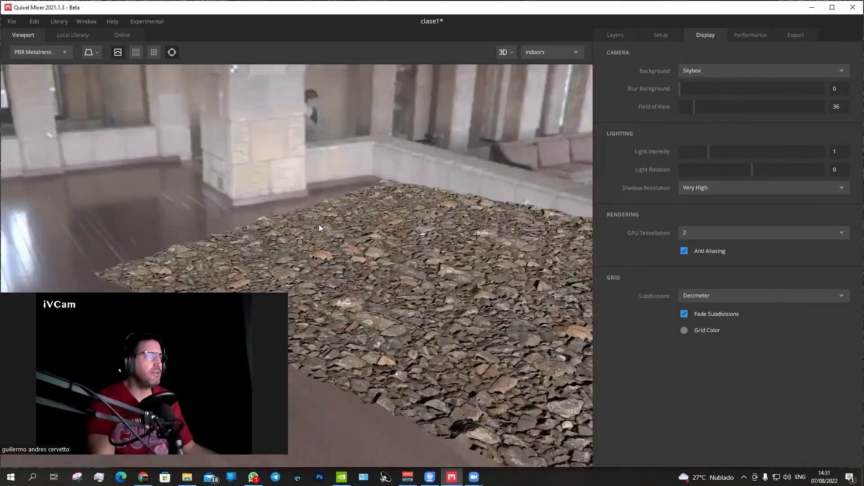
drag(425, 215, 430, 216)
mouse_move(302, 216)
mouse_down()
mouse_move(61, 222)
mouse_move(225, 220)
mouse_up()
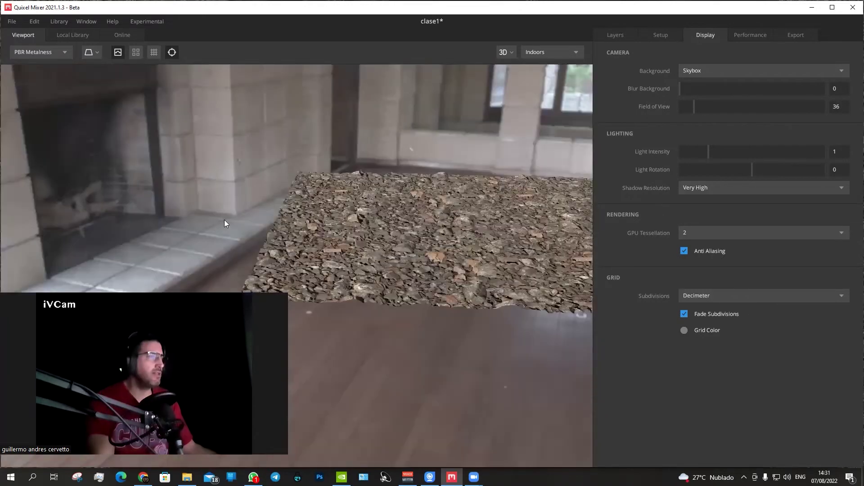
mouse_move(381, 209)
mouse_down()
mouse_move(464, 224)
mouse_move(420, 227)
mouse_up()
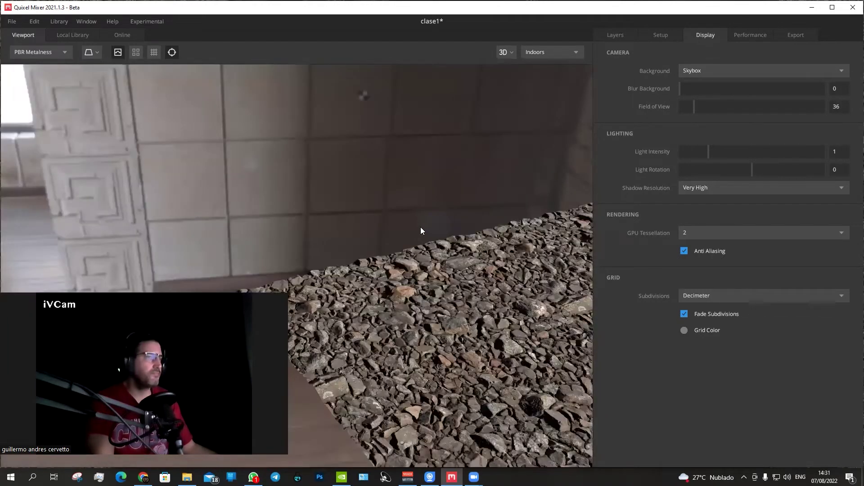
mouse_move(322, 218)
mouse_down()
mouse_move(314, 222)
mouse_move(342, 244)
mouse_up()
mouse_move(482, 242)
mouse_down()
mouse_move(618, 276)
mouse_move(539, 282)
mouse_up()
drag(316, 205, 234, 172)
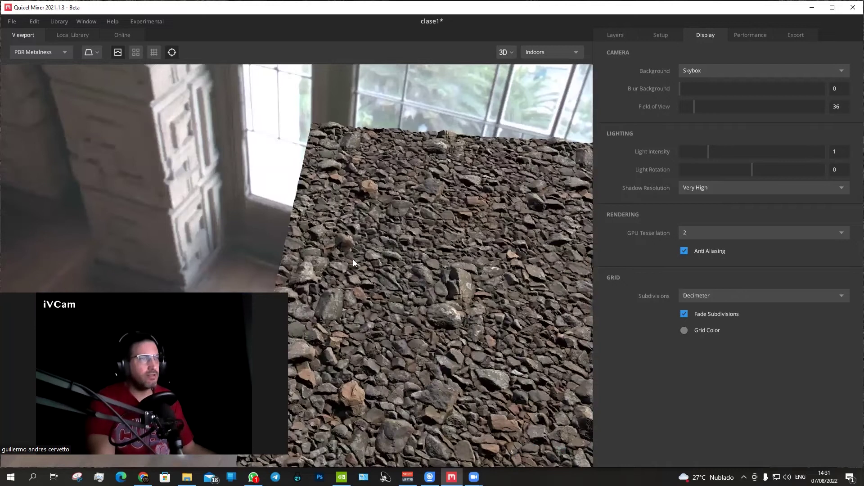
drag(353, 262, 364, 240)
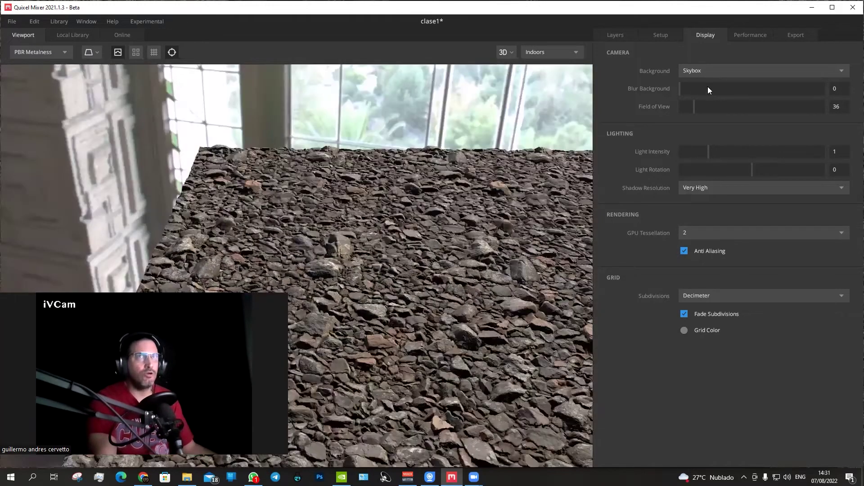
- Keep the Skybox background and switch the lighting environment to Desert Road
click(707, 86)
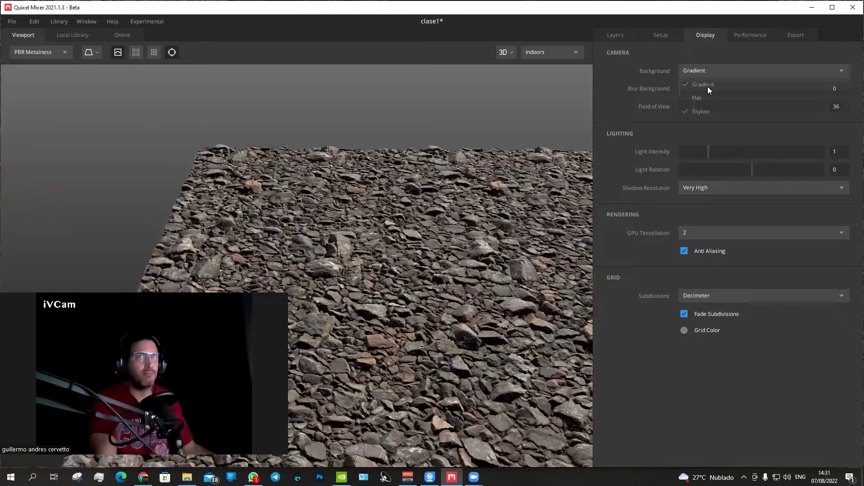
click(704, 71)
click(702, 111)
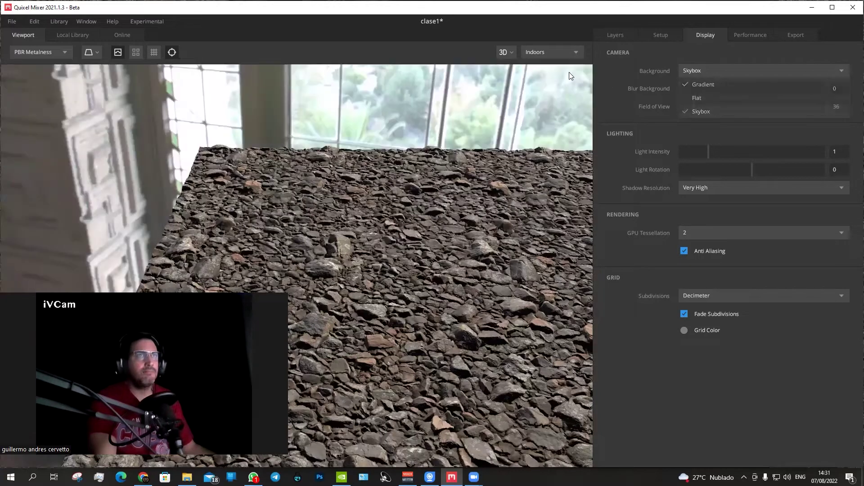
click(527, 52)
click(538, 146)
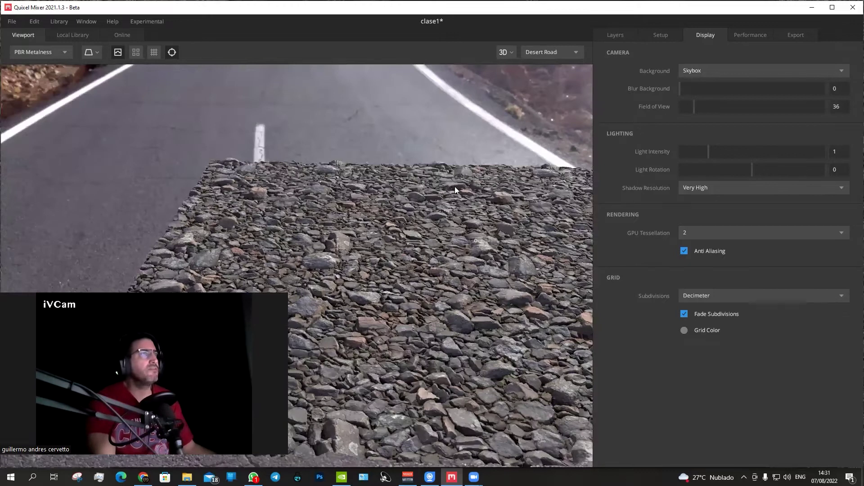
- Orbit toward the road horizon, return the background to Gradient, and show Performance settings
drag(454, 203, 536, 188)
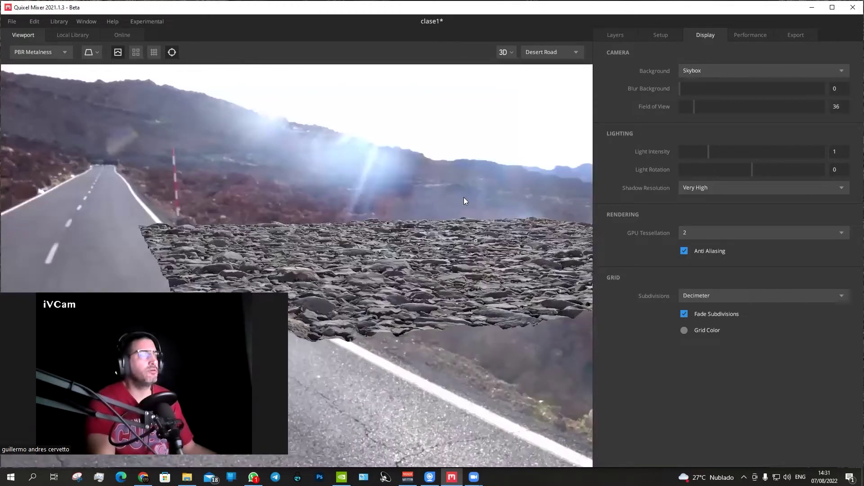
drag(464, 197, 344, 200)
mouse_move(414, 196)
mouse_down()
mouse_move(513, 194)
mouse_move(687, 84)
mouse_up()
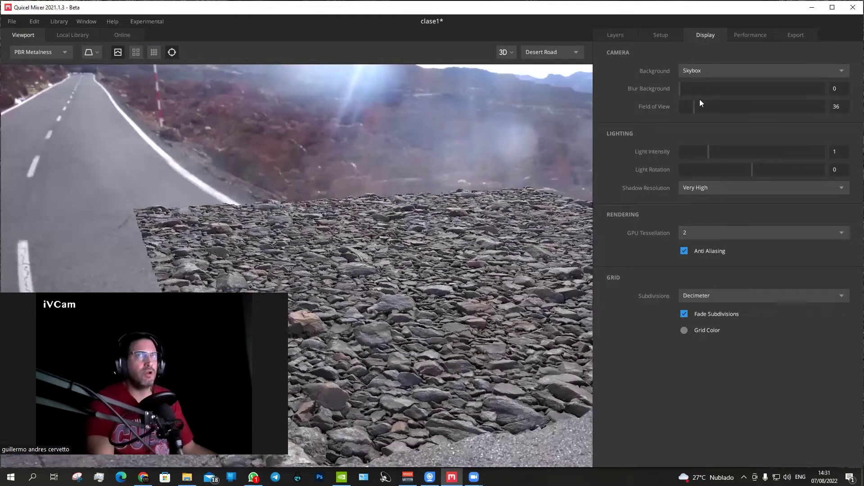
key(Down)
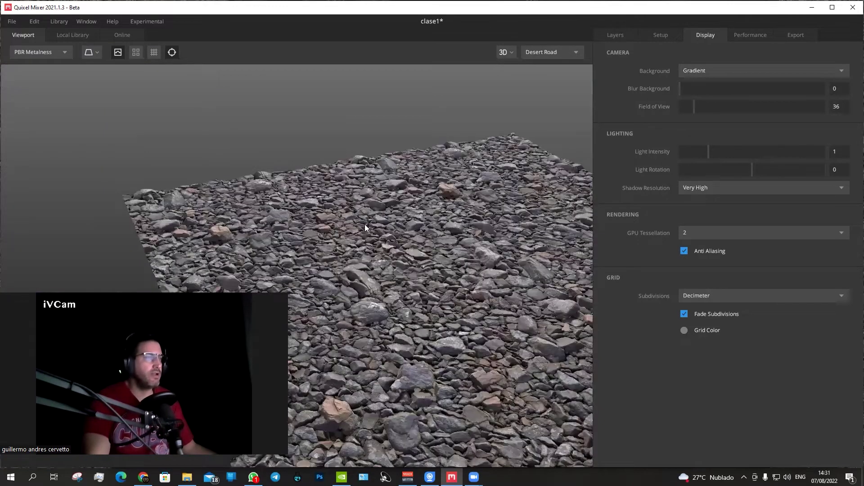
drag(334, 170, 371, 205)
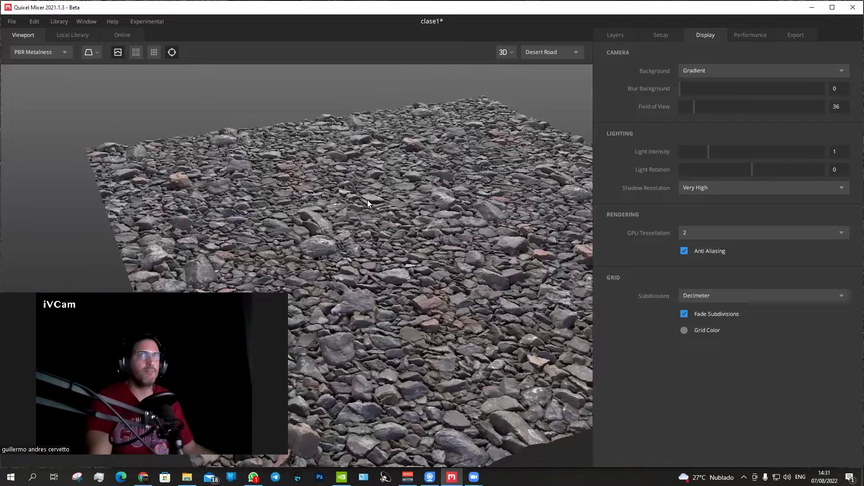
click(763, 34)
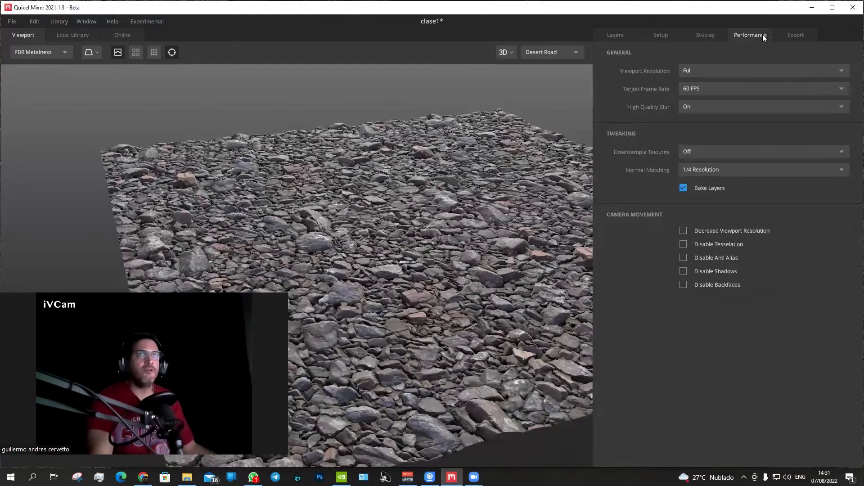
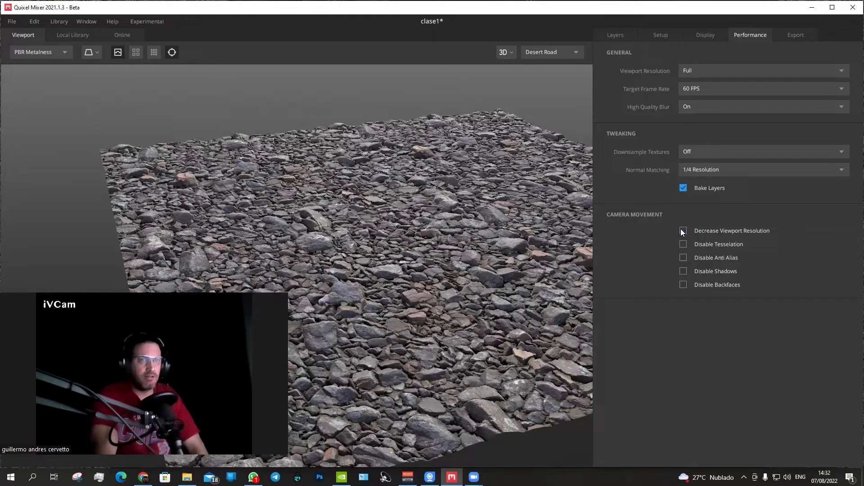
- Re-enable shadows during camera movement and show the clase1 export settings
click(683, 271)
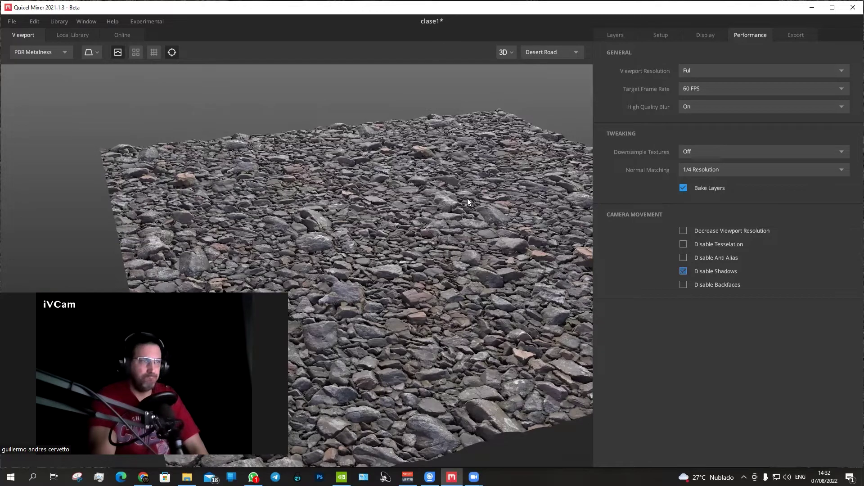
mouse_move(438, 193)
mouse_down()
mouse_move(359, 210)
mouse_move(579, 111)
mouse_up()
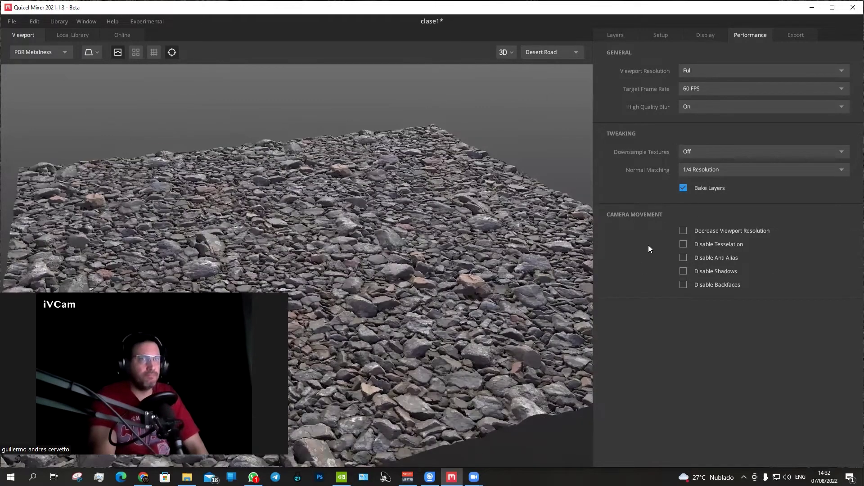
click(794, 38)
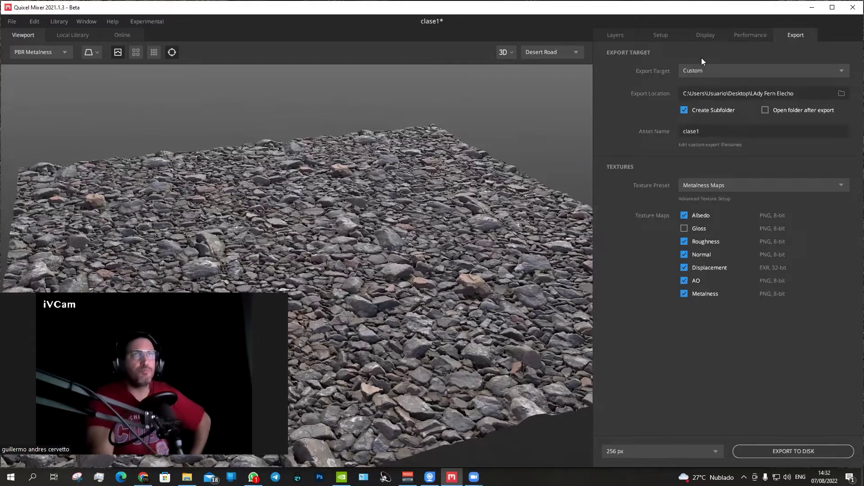
- Keep the Custom export target and desktop folder, and turn off Open folder after export
click(700, 70)
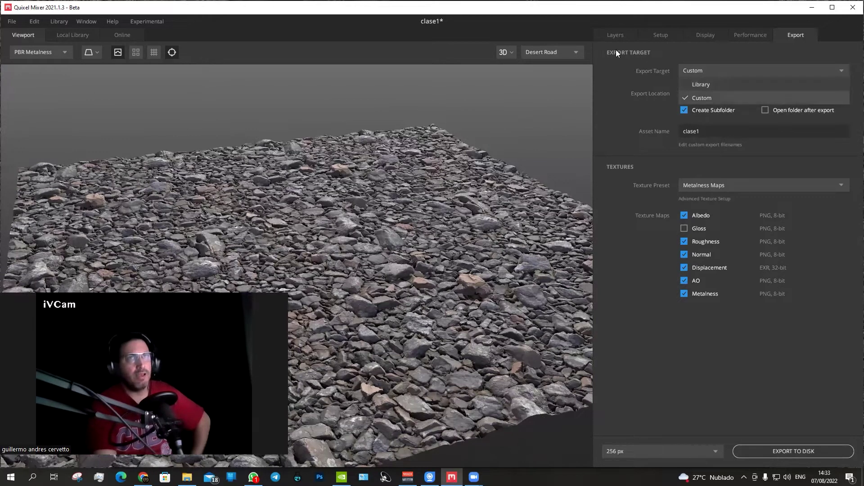
click(685, 48)
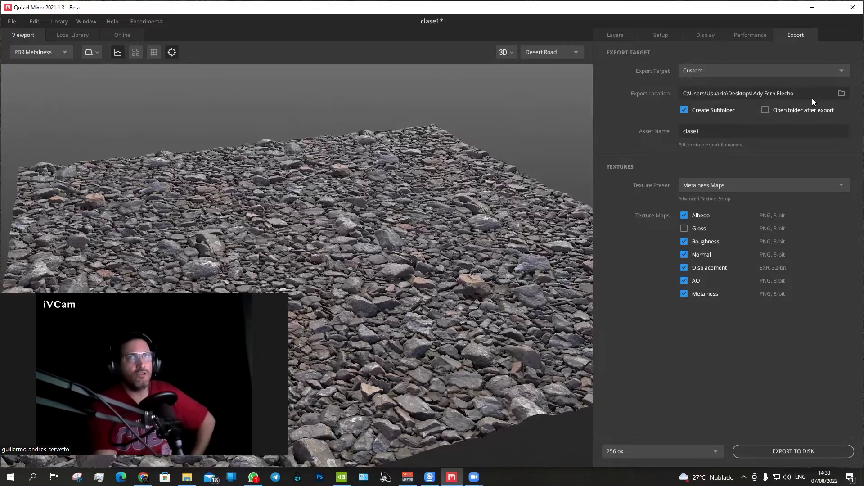
click(843, 94)
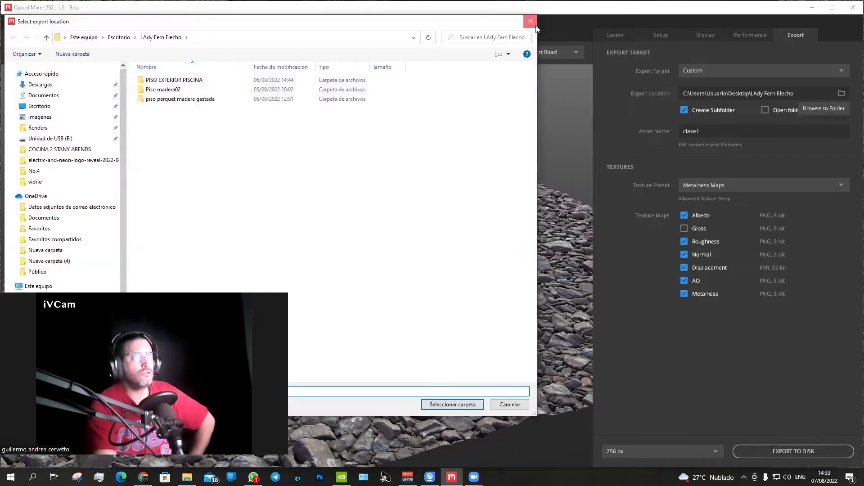
click(535, 24)
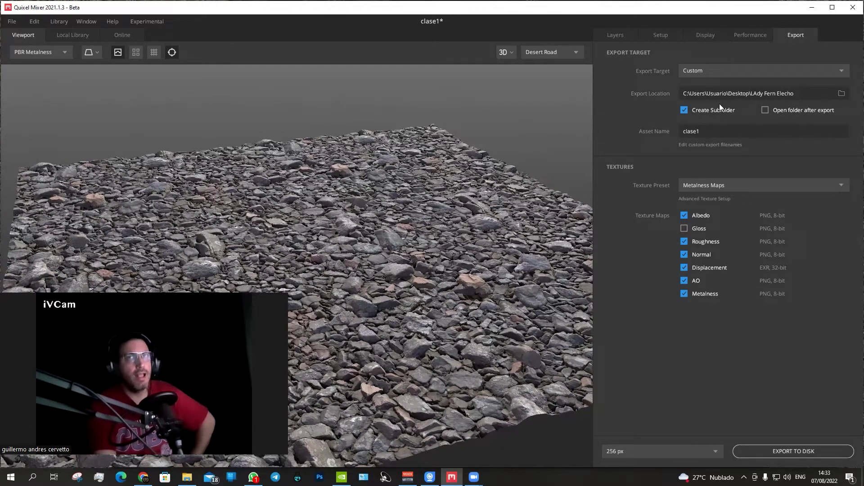
click(765, 110)
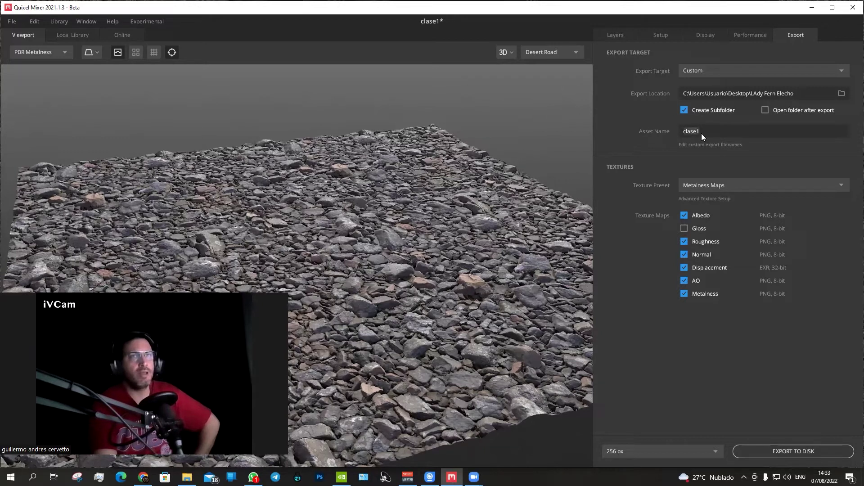
- Switch the Texture Preset to Specular Maps and add the Roughness map to the export
click(704, 185)
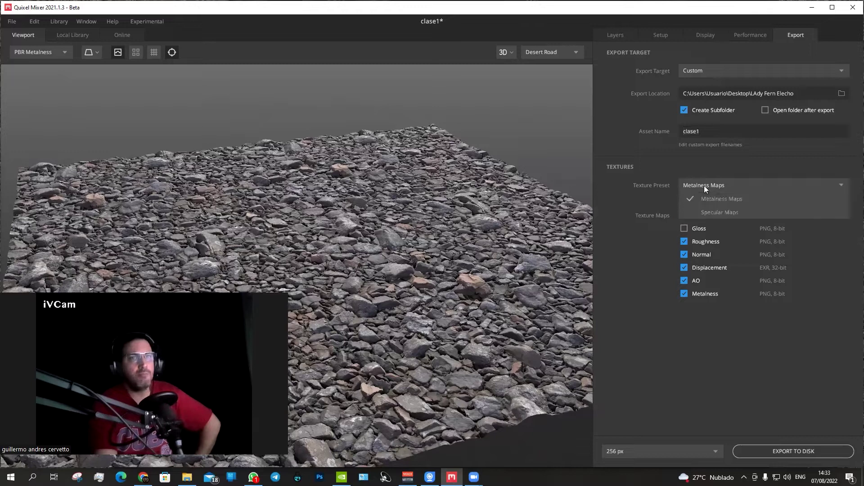
click(710, 213)
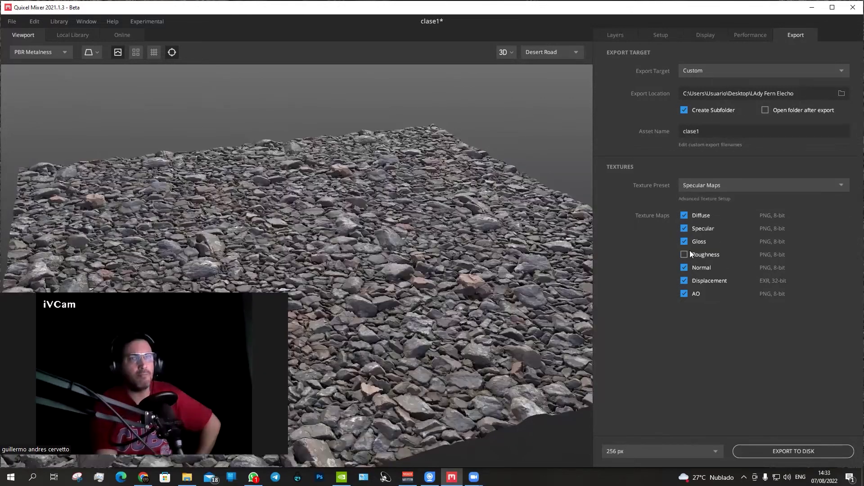
click(684, 256)
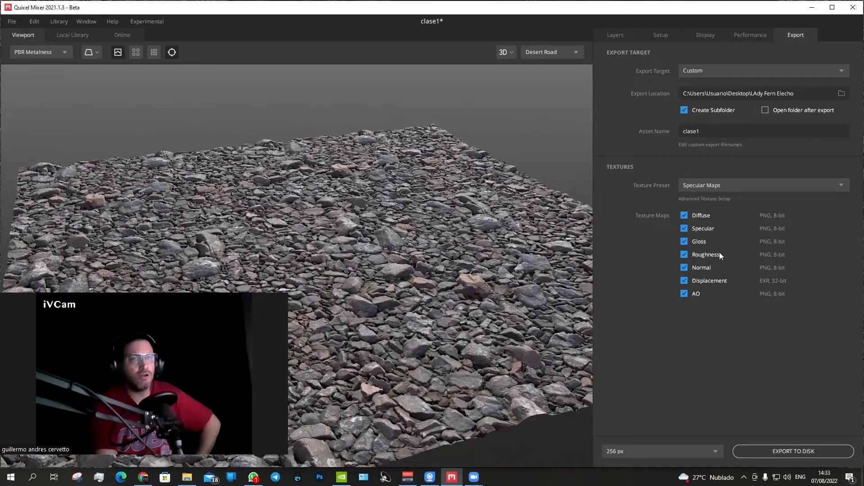
scroll(428, 221, down, 2)
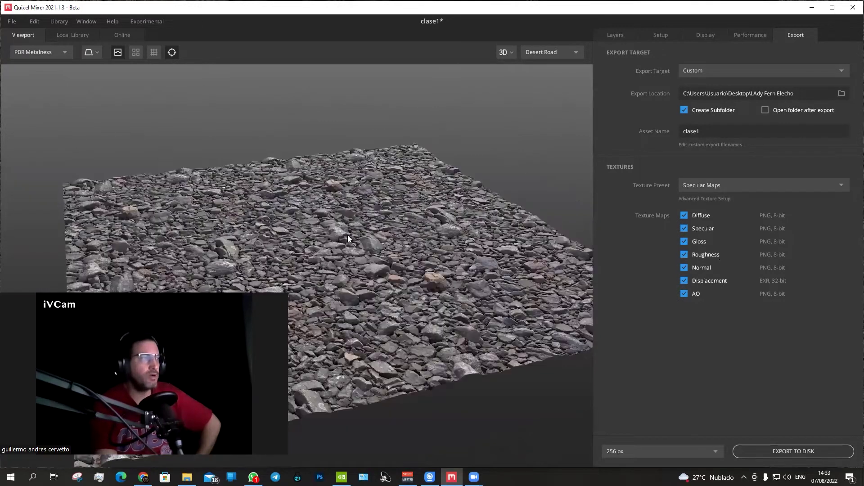
scroll(348, 235, down, 2)
scroll(409, 228, up, 2)
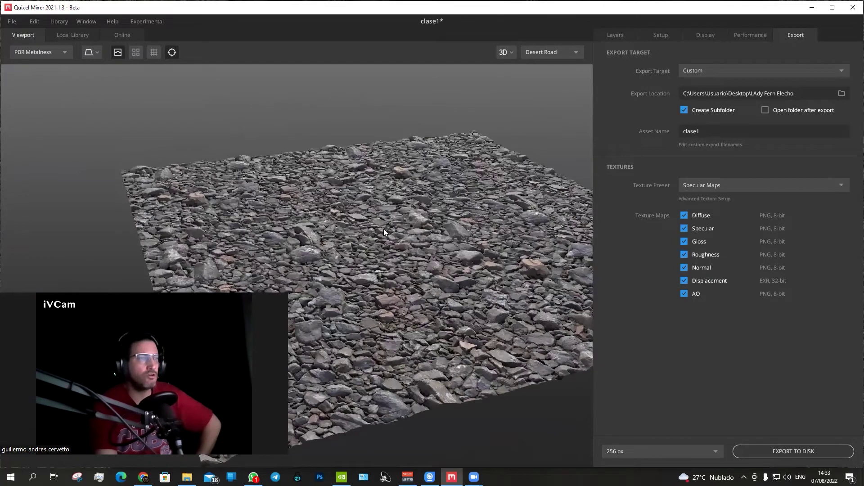
scroll(381, 228, up, 1)
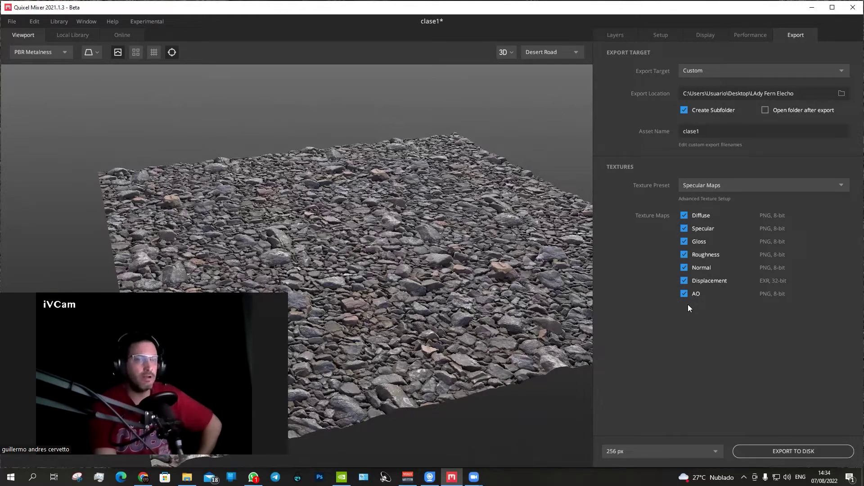
- Choose 4096 px as the texture export resolution
click(612, 452)
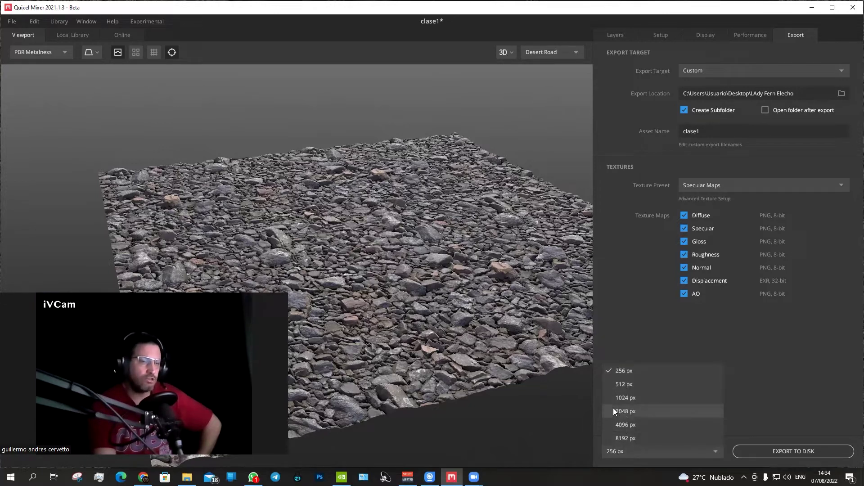
click(616, 424)
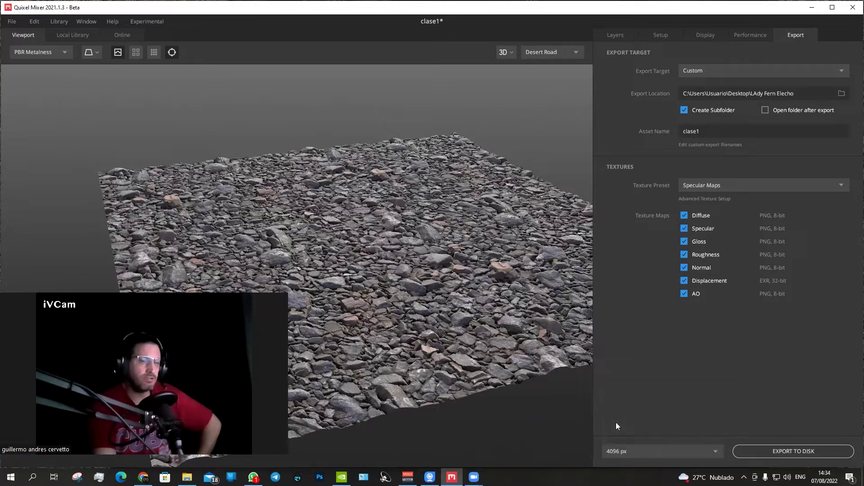
click(617, 446)
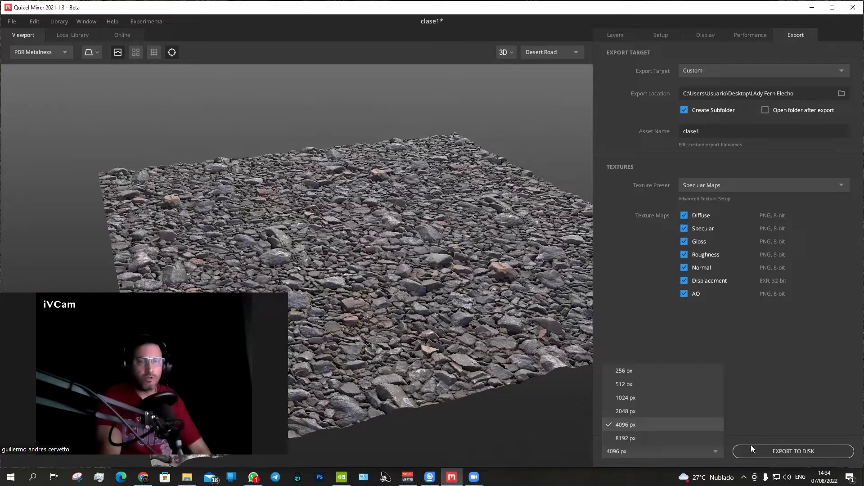
click(765, 453)
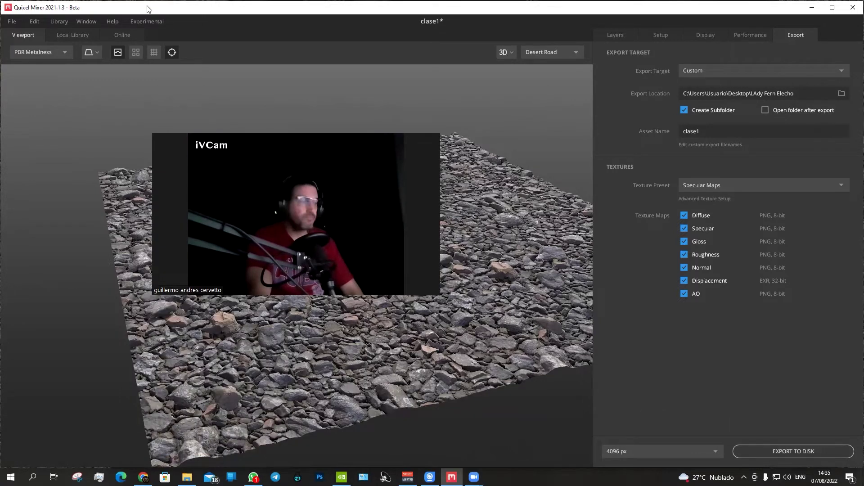
- Export the seven 4096 px Specular Maps textures to disk
drag(149, 9, 142, 10)
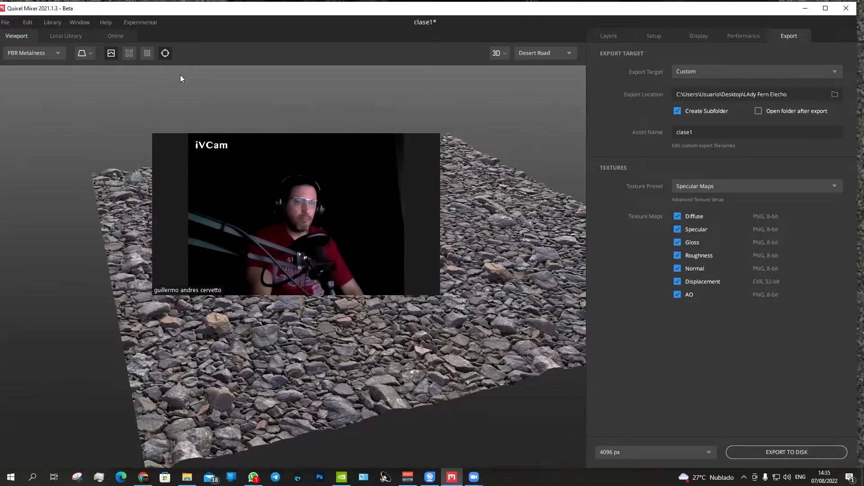
click(747, 451)
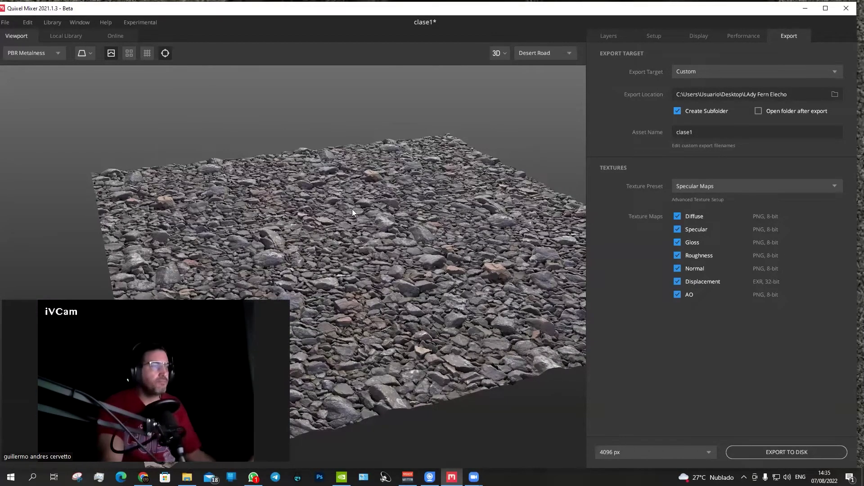
drag(385, 195, 461, 200)
- Orbit around the rock terrain to inspect it from several sides and a low angle
mouse_move(383, 222)
mouse_down()
mouse_move(373, 225)
mouse_move(404, 220)
mouse_up()
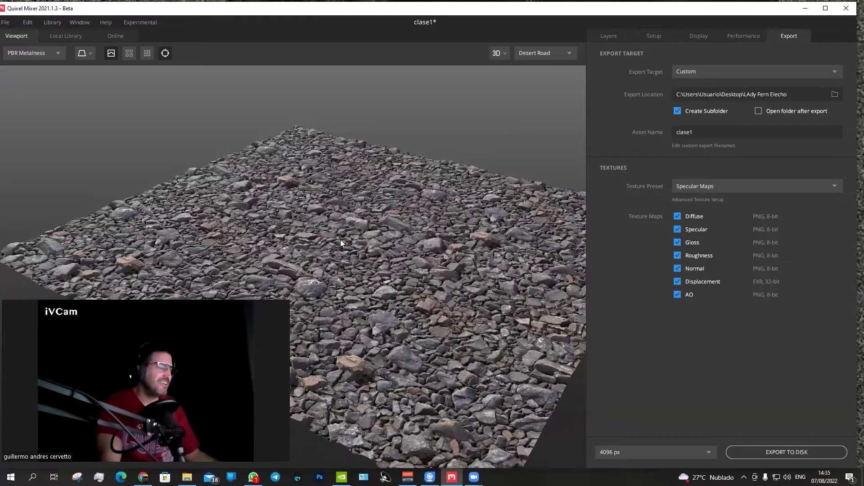
drag(341, 243, 323, 244)
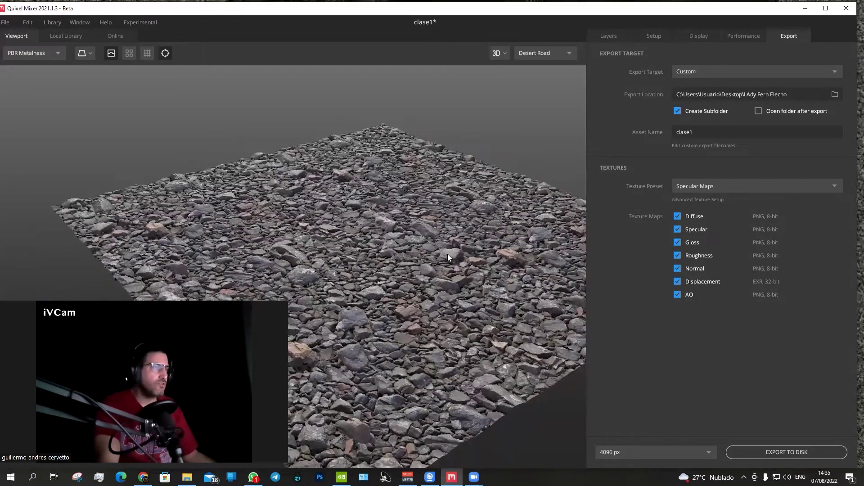
drag(448, 254, 412, 251)
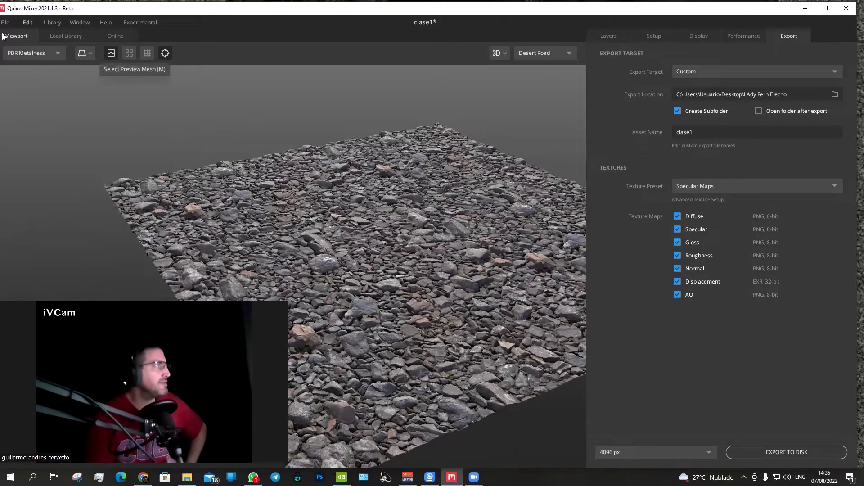
drag(56, 12, 62, 11)
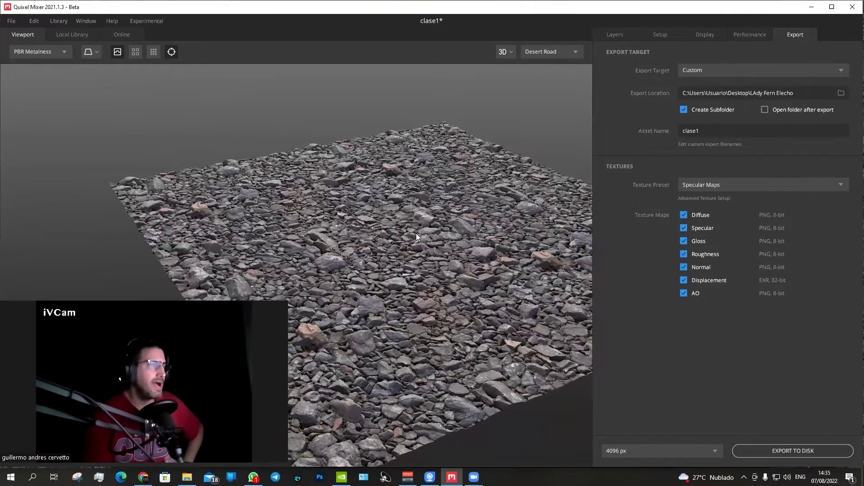
drag(415, 233, 395, 211)
scroll(370, 224, up, 3)
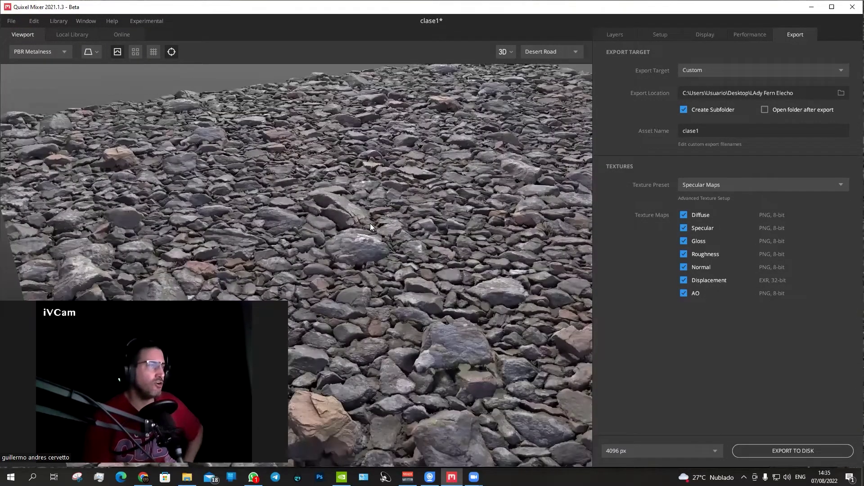
scroll(417, 224, down, 5)
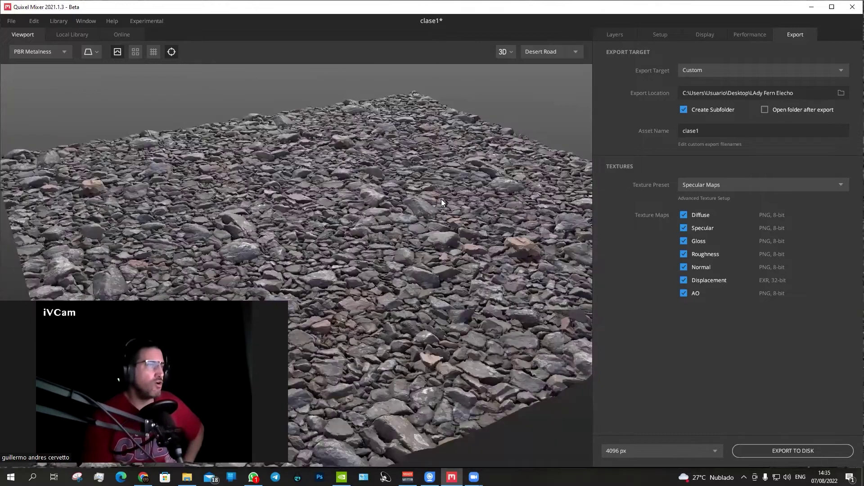
drag(396, 219, 455, 199)
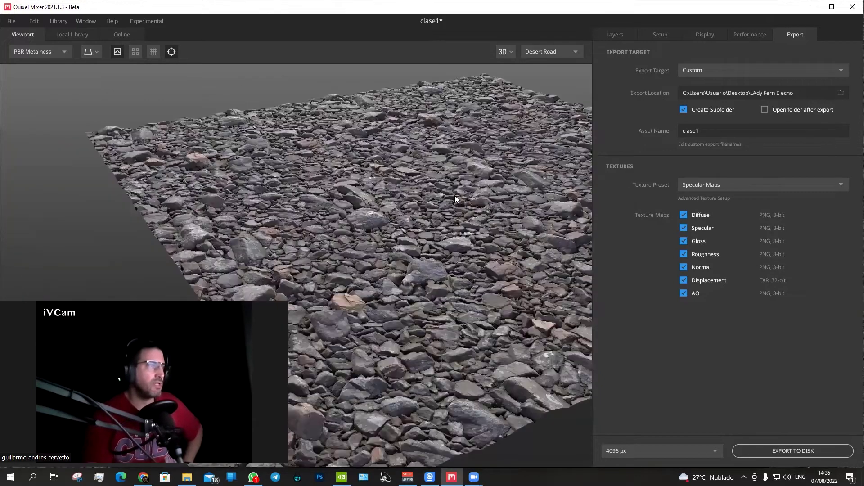
- Recentre the view and inspect the rock plane full-screen from low and high angles
key(f)
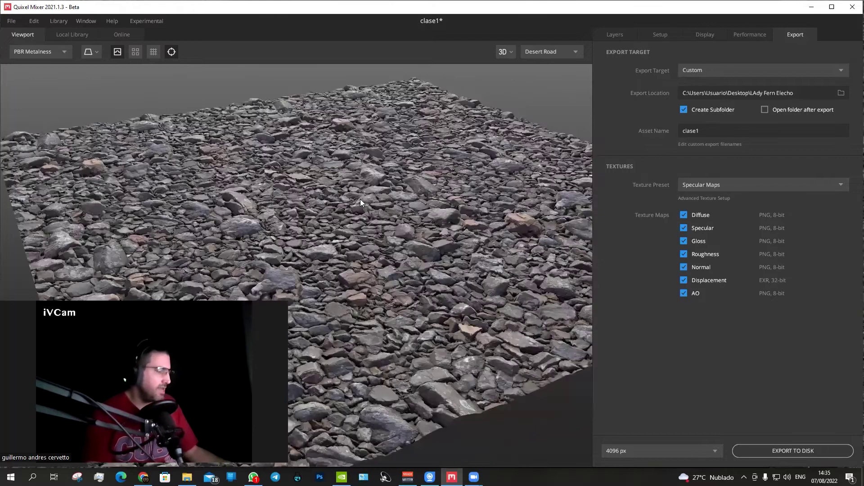
key(Tab)
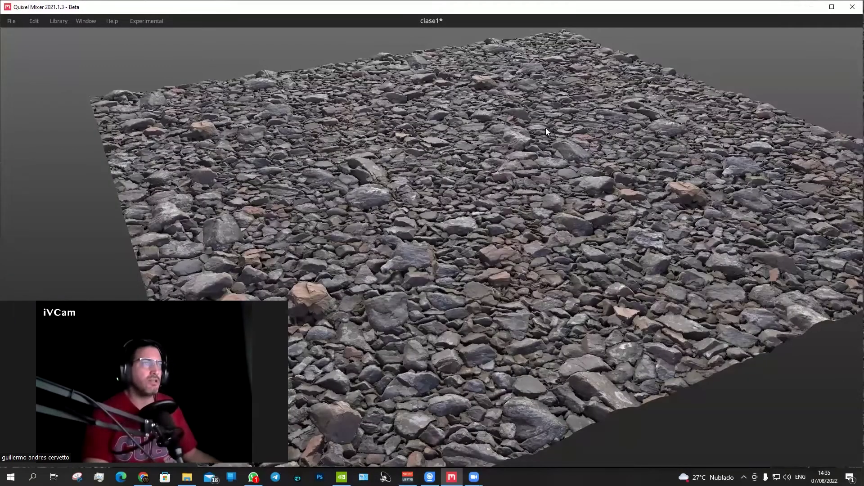
drag(545, 128, 535, 106)
mouse_move(479, 156)
mouse_down()
mouse_move(476, 179)
mouse_move(455, 205)
mouse_up()
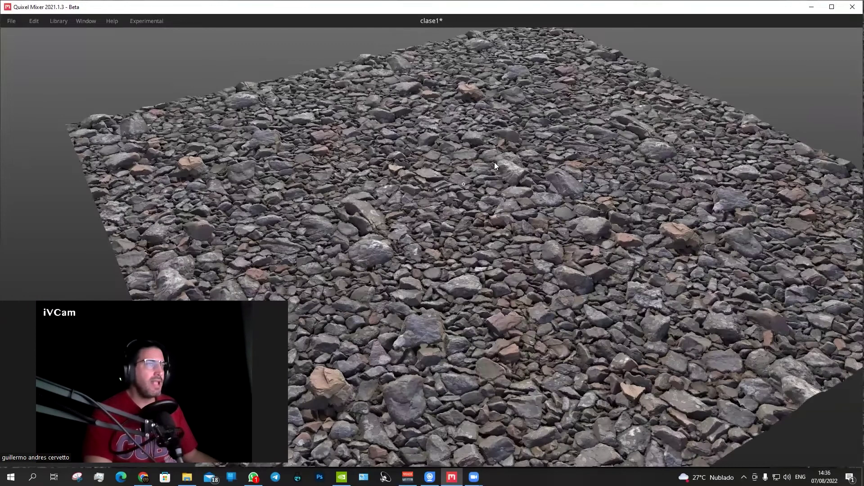
drag(467, 185, 468, 187)
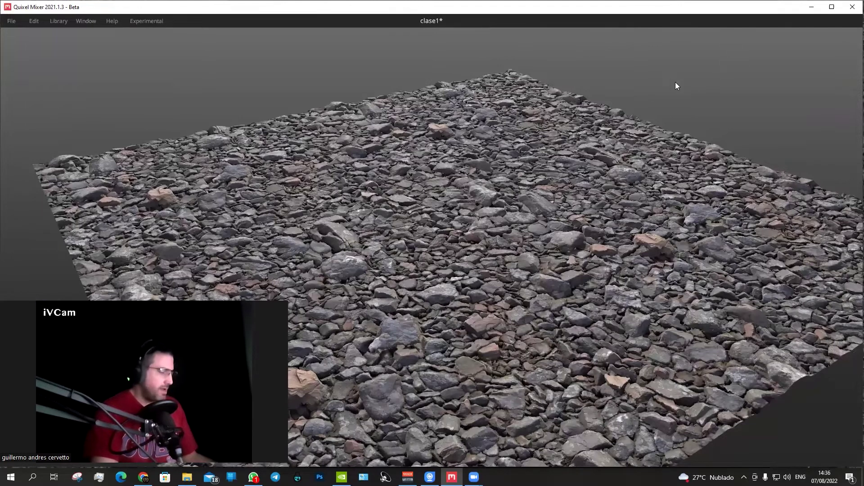
- Restore the normal panel layout with the export settings in view
key(Tab)
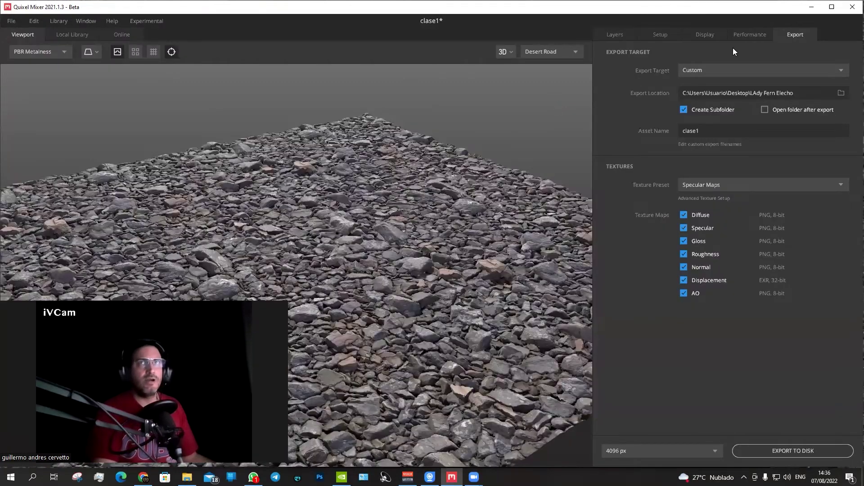
key(Tab)
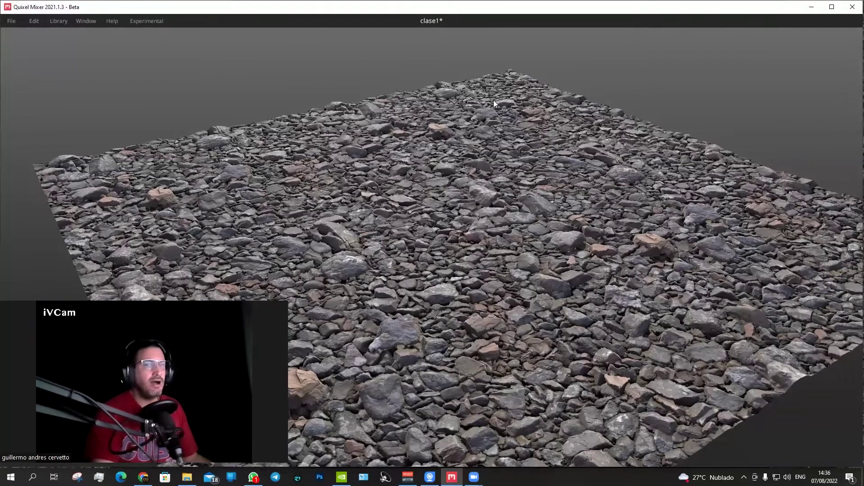
key(Tab)
key(Tab)
key(Tab)
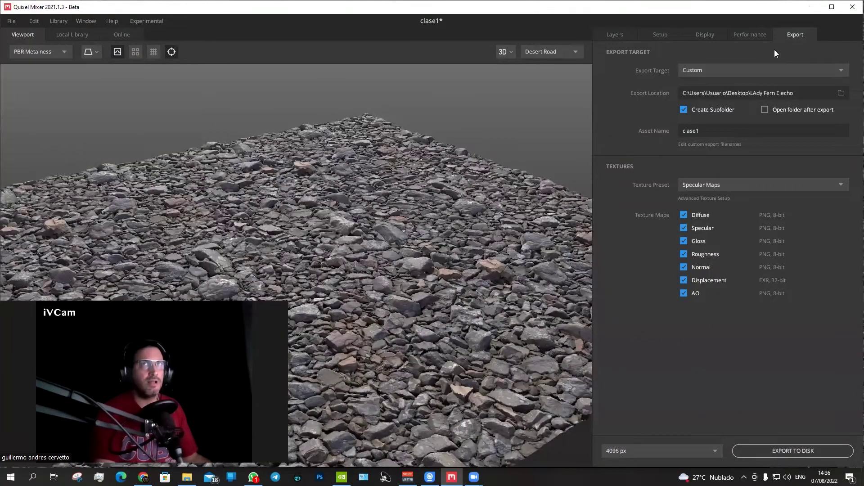
scroll(317, 211, down, 3)
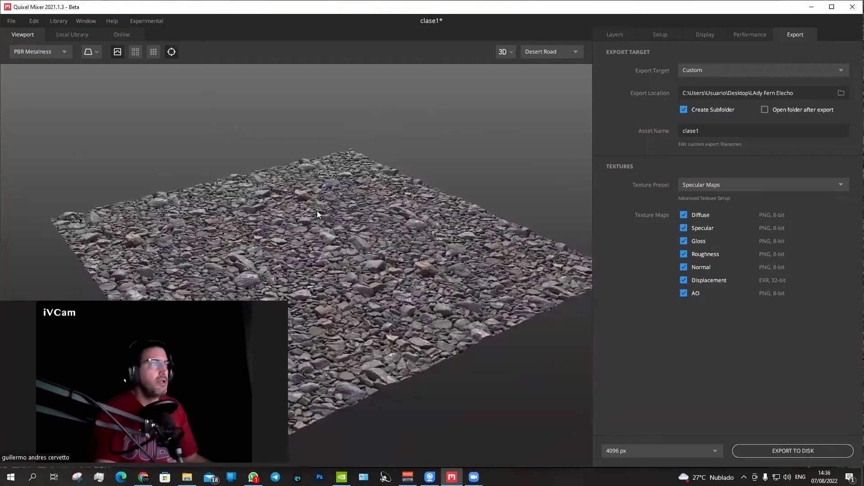
scroll(351, 165, down, 2)
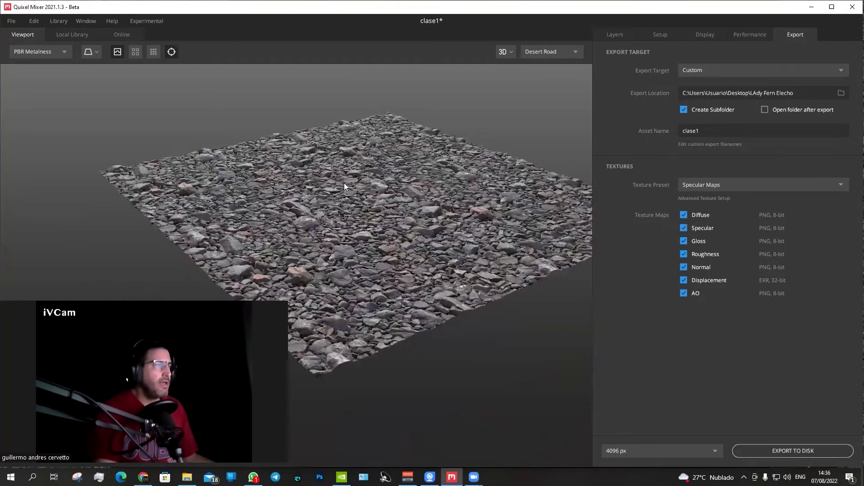
scroll(344, 184, up, 1)
scroll(359, 168, up, 2)
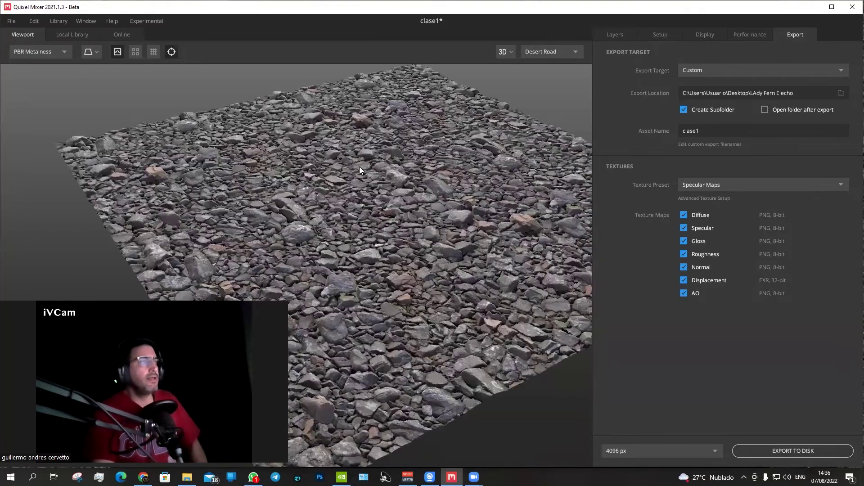
scroll(338, 189, up, 1)
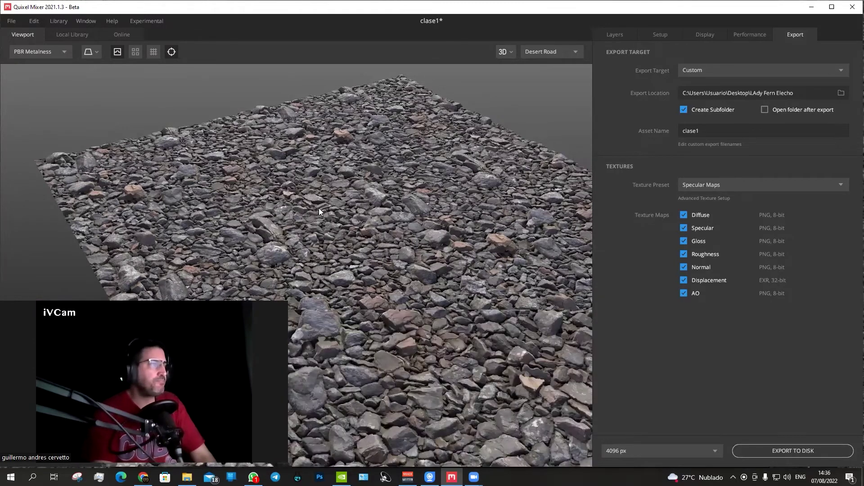
scroll(429, 200, up, 2)
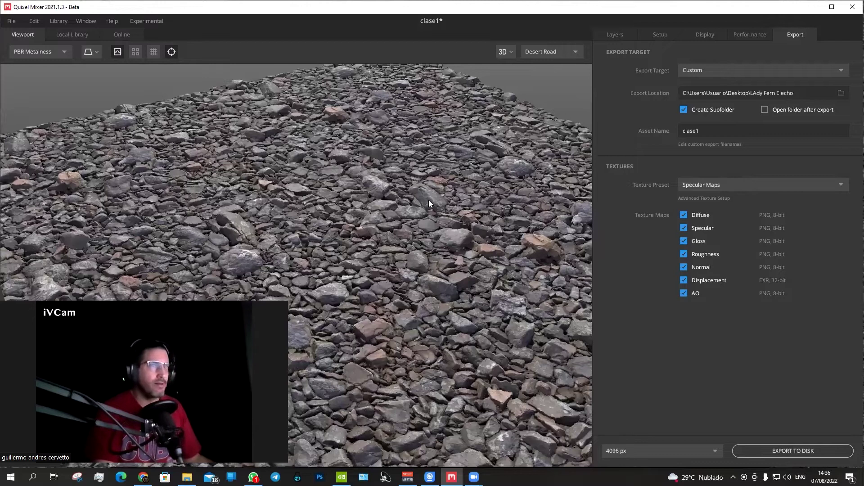
- Show the Layers tab with Shoreline Beach Rocks and look at the Online library
click(628, 36)
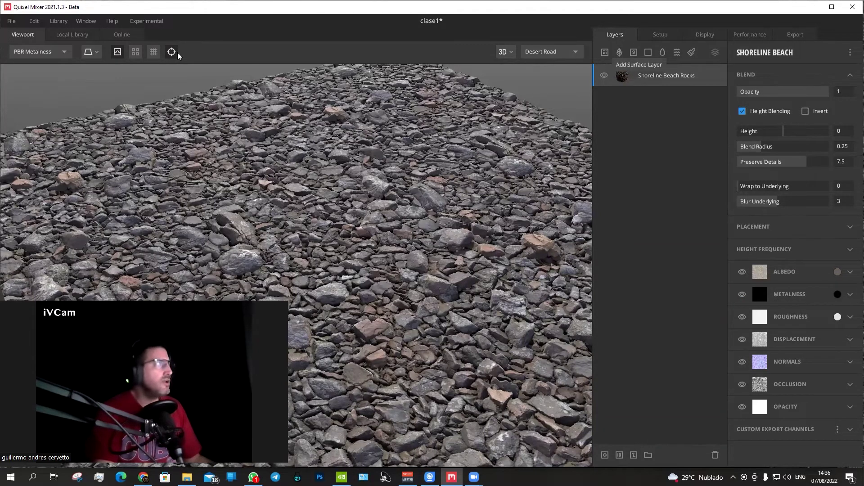
click(122, 35)
scroll(308, 264, up, 2)
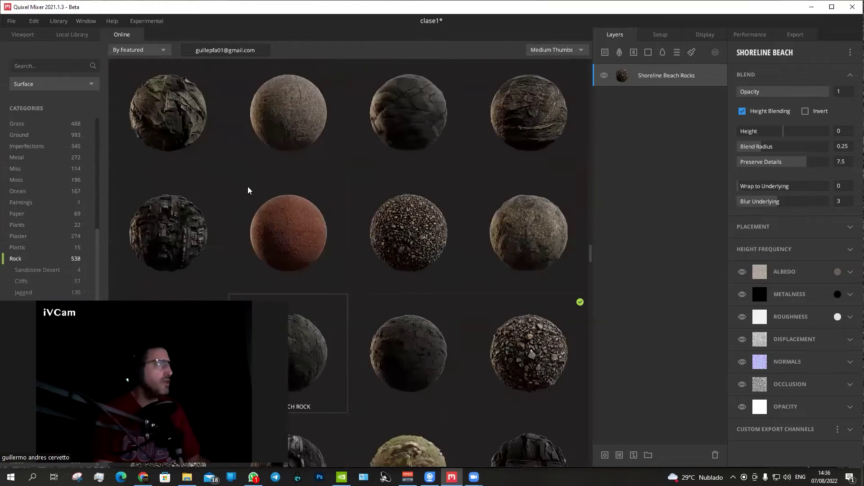
scroll(309, 264, up, 3)
- Browse the locally saved materials in the Local Library
click(72, 34)
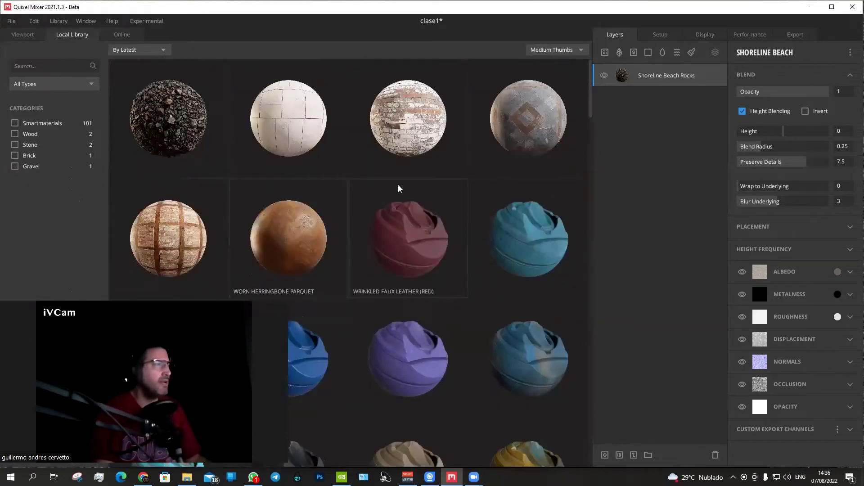
scroll(259, 222, down, 1)
scroll(259, 222, down, 1)
scroll(377, 193, up, 2)
scroll(574, 174, down, 2)
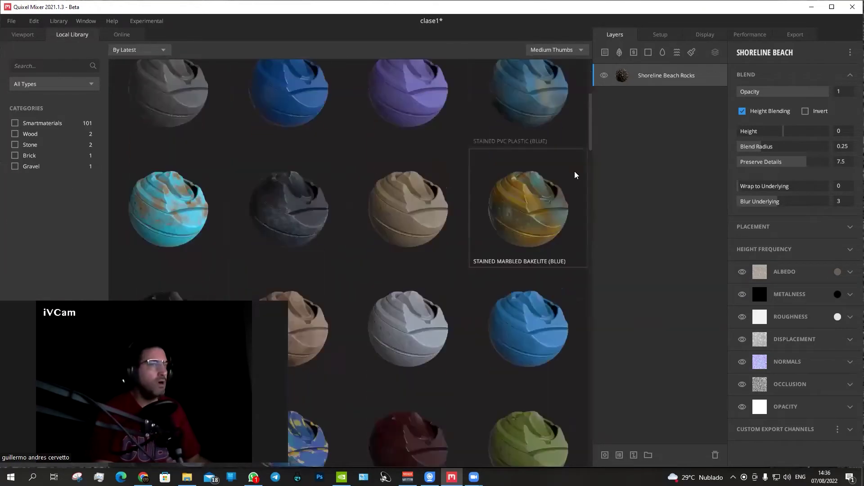
scroll(574, 175, down, 2)
scroll(572, 175, down, 2)
scroll(568, 178, down, 2)
scroll(569, 177, down, 3)
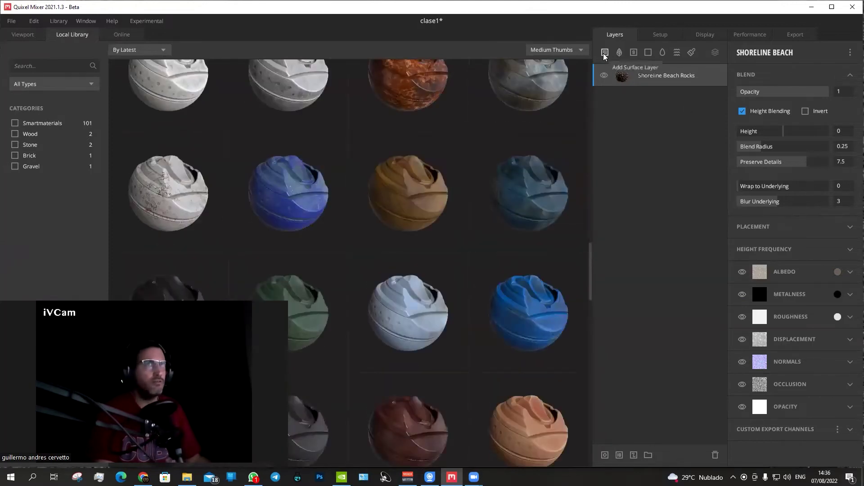
- Return to the 3D viewport and zoom the material preview
click(19, 32)
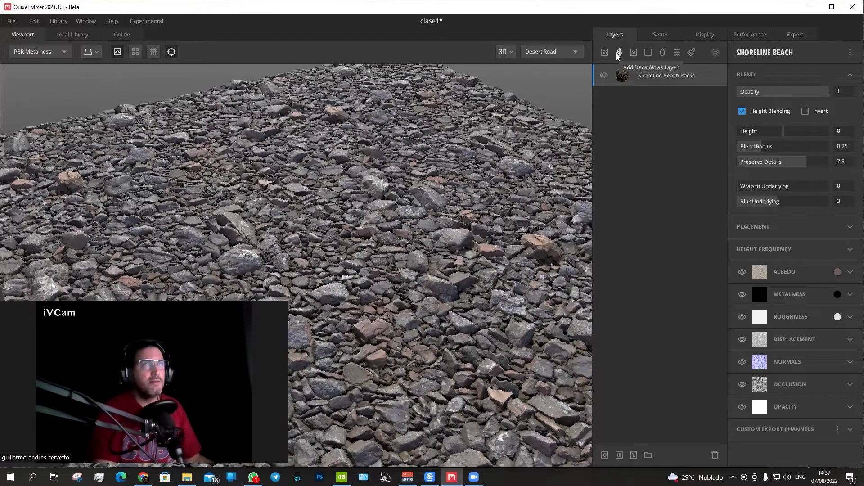
scroll(396, 180, down, 3)
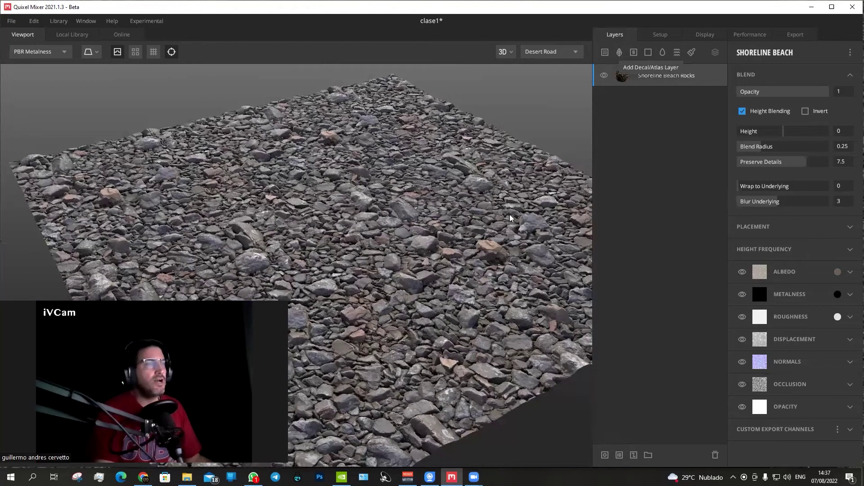
scroll(405, 185, down, 2)
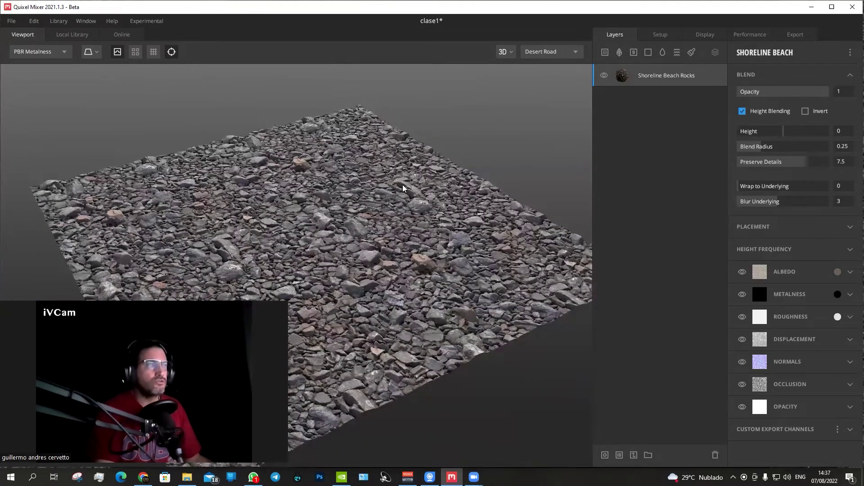
scroll(396, 187, up, 3)
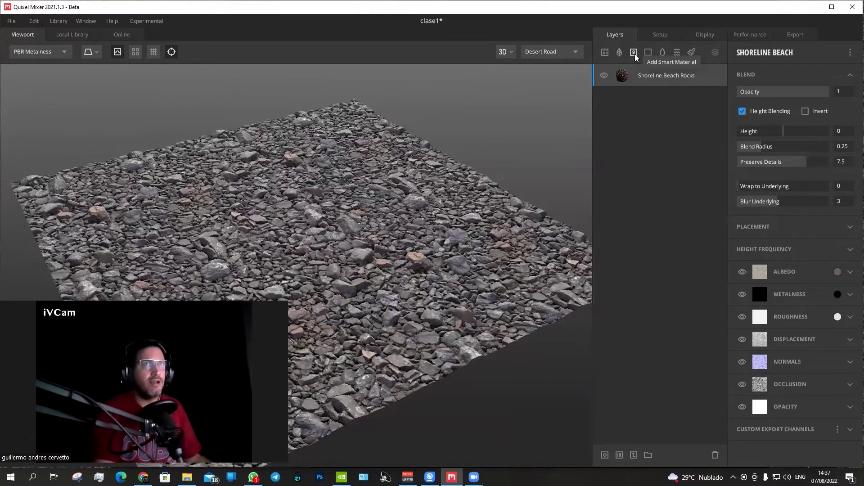
click(67, 35)
scroll(482, 170, down, 5)
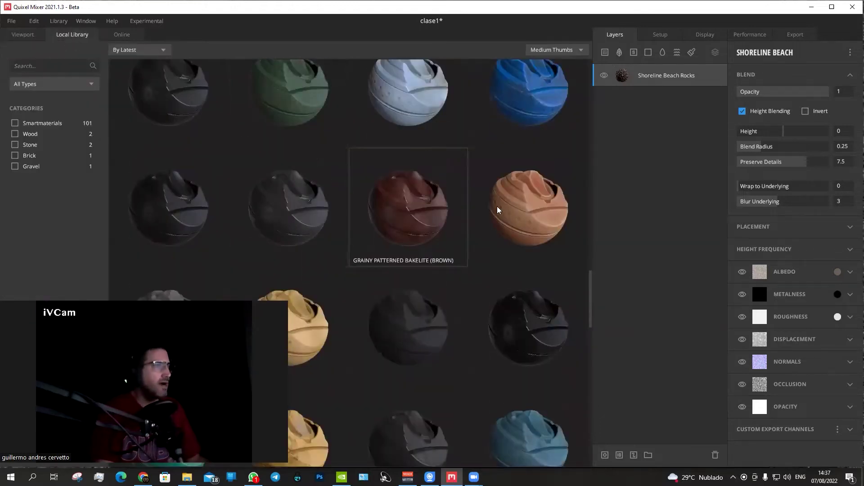
scroll(409, 197, down, 2)
scroll(396, 214, down, 2)
scroll(396, 214, down, 2)
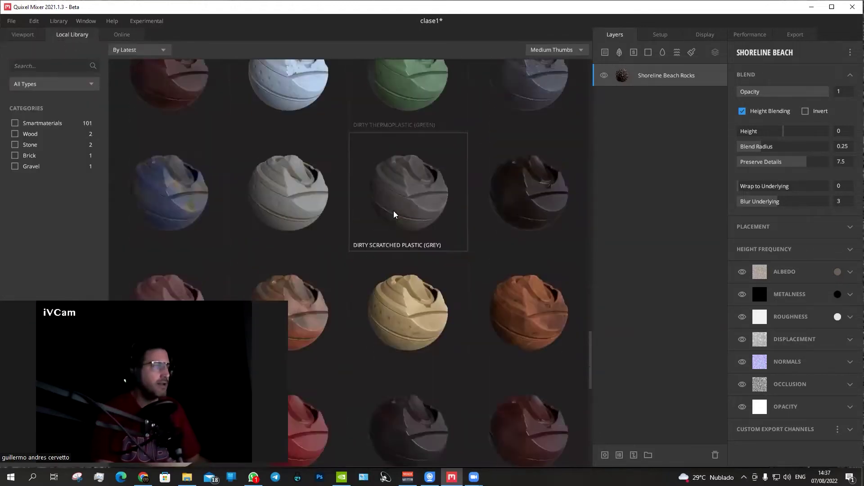
scroll(394, 215, down, 2)
scroll(394, 214, down, 2)
scroll(394, 215, down, 2)
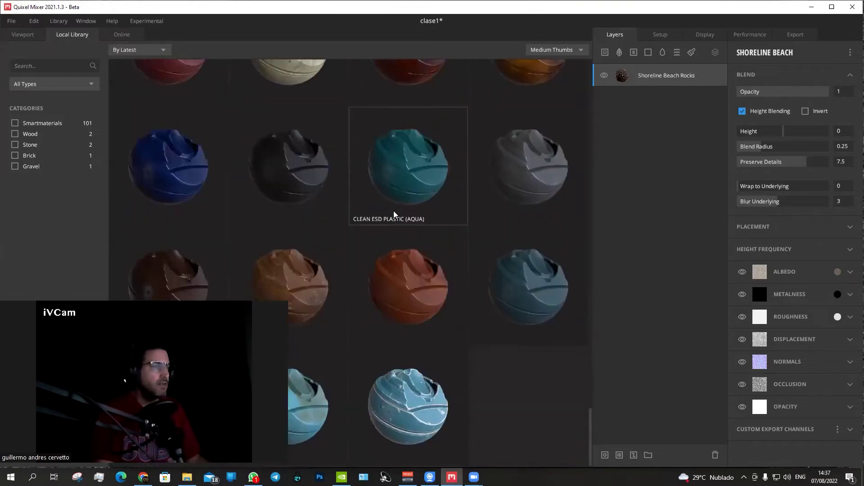
scroll(394, 214, up, 3)
scroll(394, 215, up, 3)
scroll(394, 215, up, 3)
scroll(394, 214, up, 3)
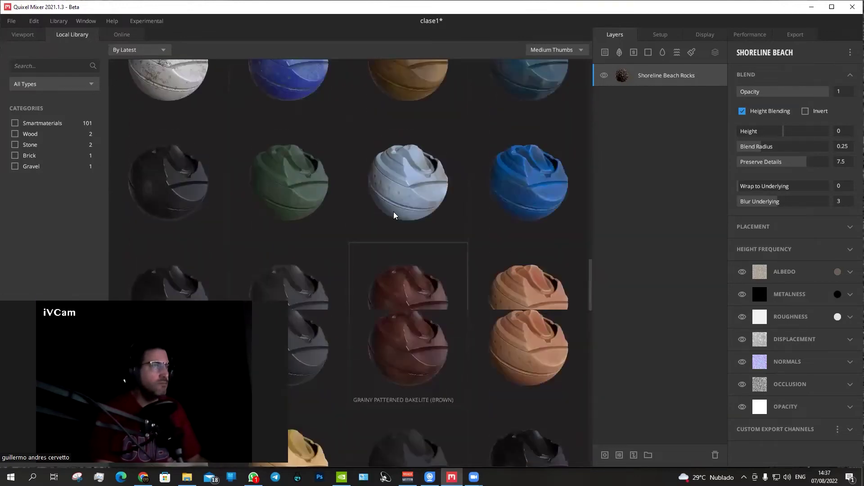
scroll(394, 215, up, 3)
scroll(394, 215, up, 3)
scroll(394, 215, up, 3)
scroll(393, 215, up, 3)
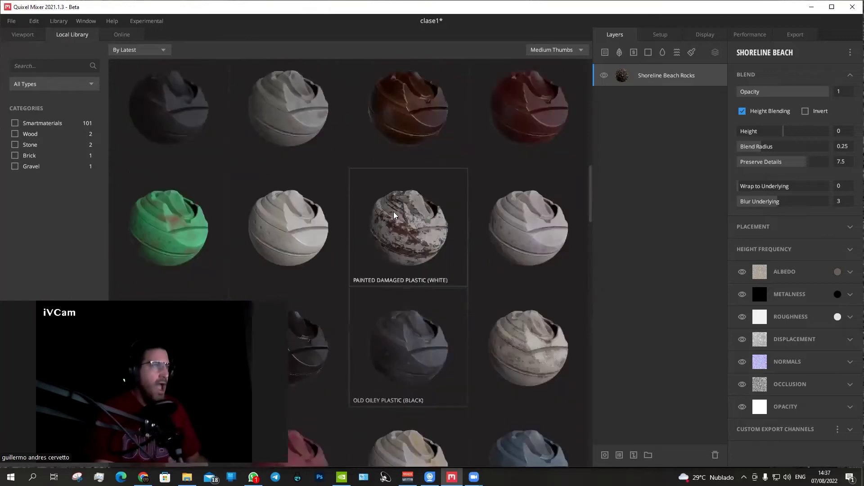
scroll(394, 215, up, 2)
scroll(394, 215, up, 3)
scroll(394, 215, up, 2)
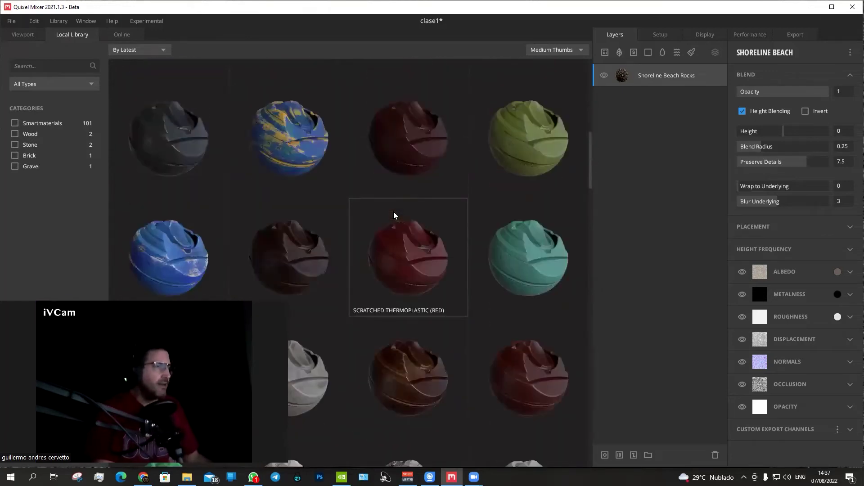
click(20, 35)
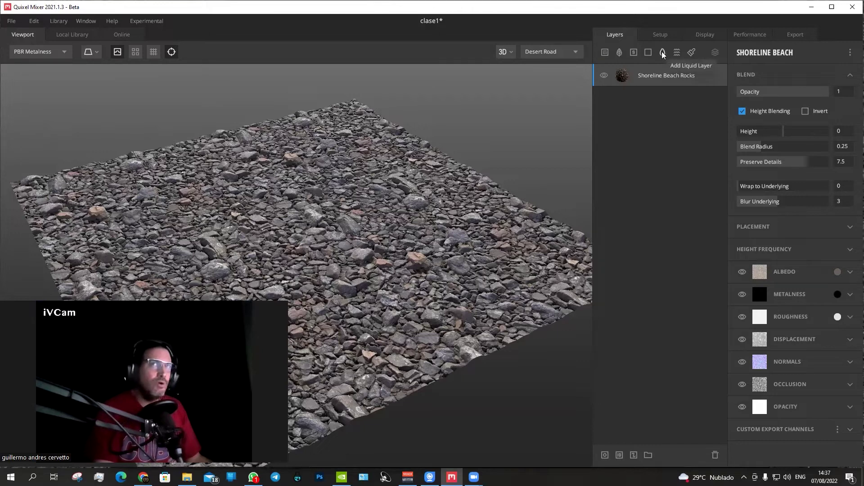
- Add a Liquid 1 layer over Shoreline Beach Rocks and orbit to check the water reflections
click(662, 52)
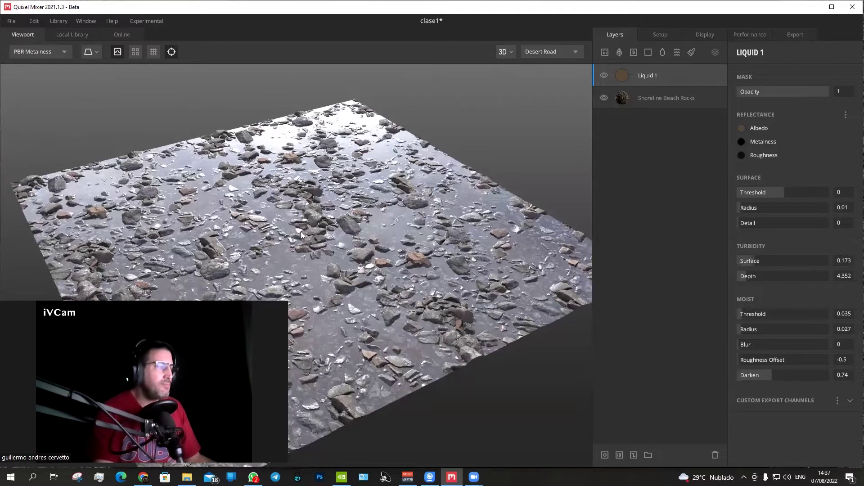
drag(373, 233, 354, 205)
scroll(356, 208, up, 2)
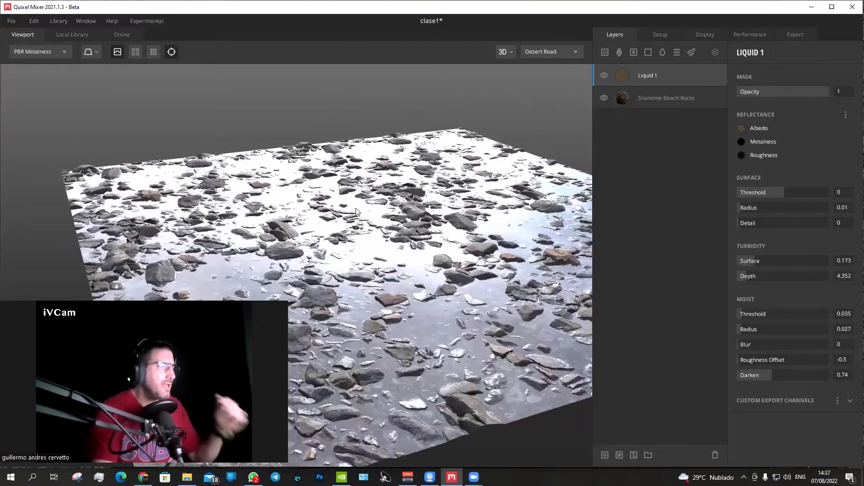
scroll(428, 211, up, 2)
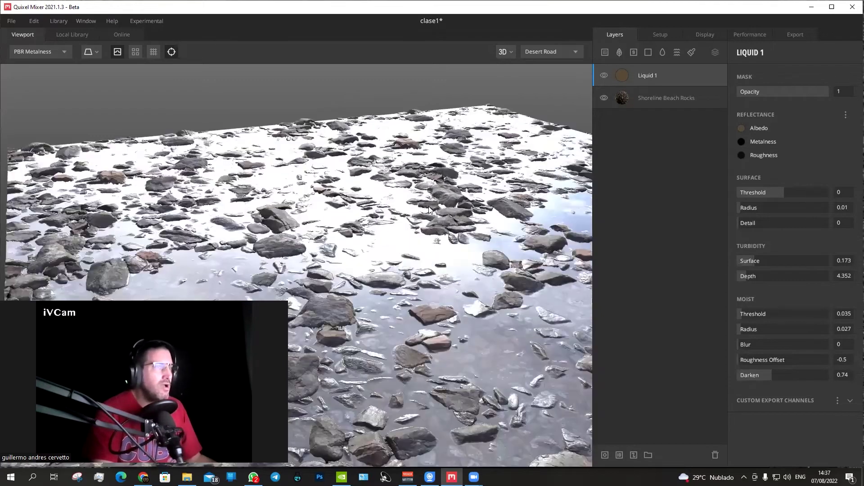
drag(415, 217, 276, 231)
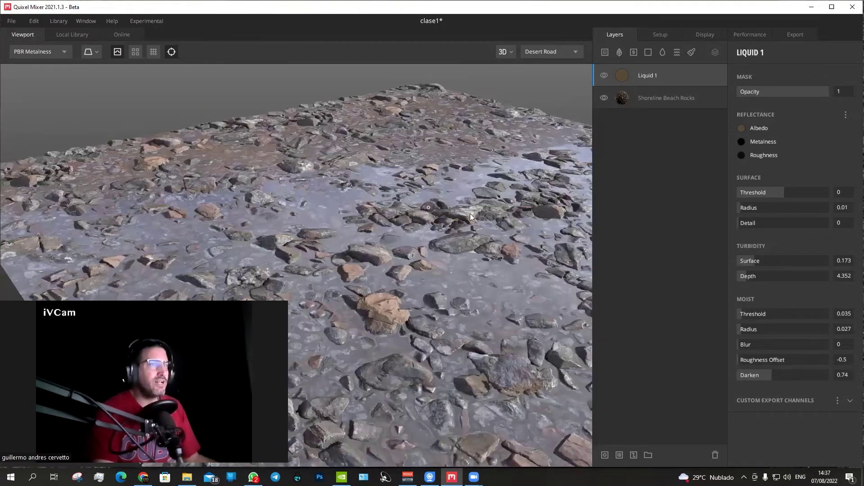
drag(470, 214, 464, 211)
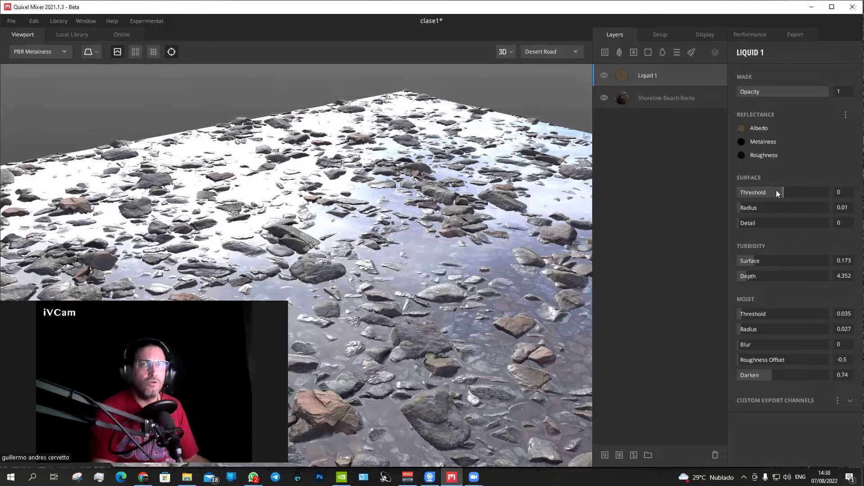
- Drag the Liquid 1 surface threshold up and down to test different water levels
mouse_move(785, 193)
mouse_down()
mouse_move(770, 193)
mouse_move(800, 189)
mouse_move(791, 189)
mouse_up()
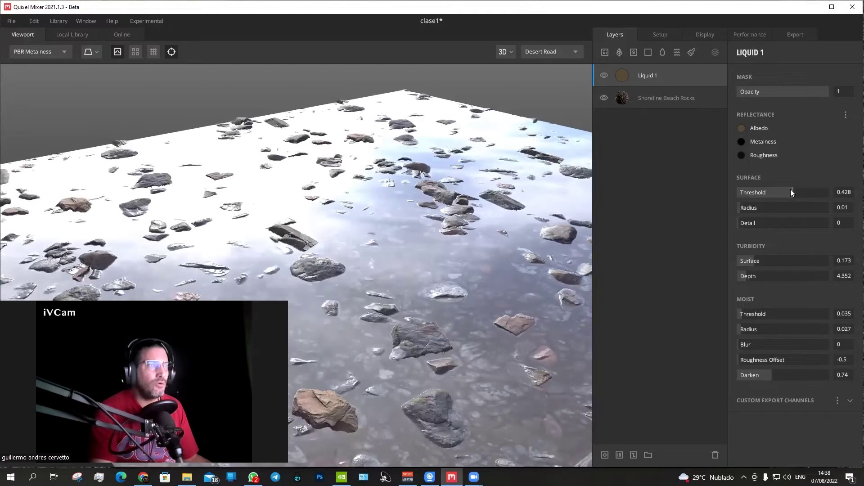
click(820, 189)
mouse_move(378, 192)
mouse_down()
mouse_move(389, 271)
mouse_move(376, 252)
mouse_move(390, 242)
mouse_up()
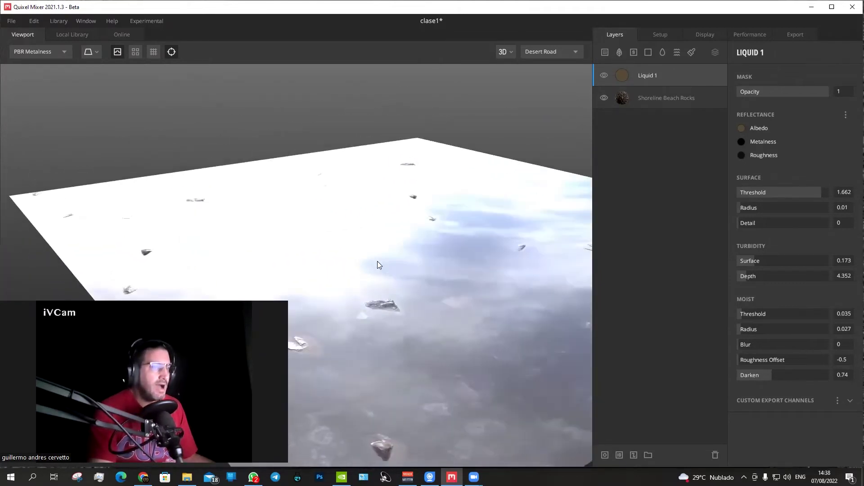
drag(818, 191, 780, 194)
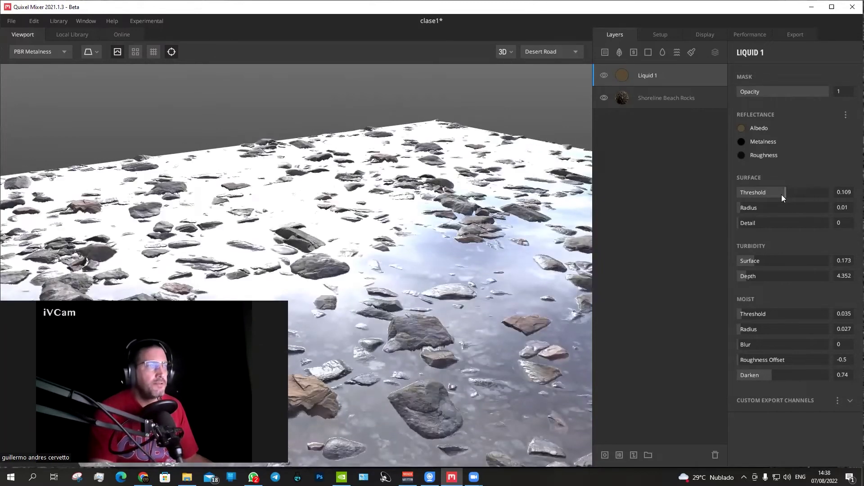
drag(773, 194, 769, 193)
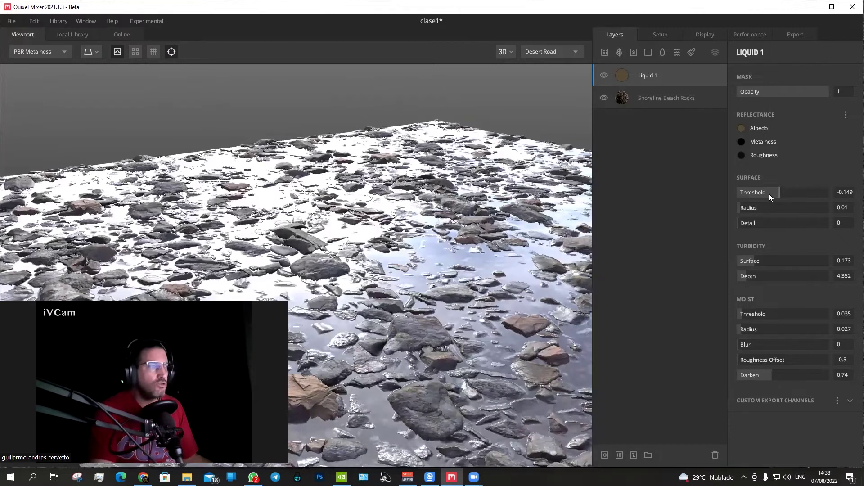
click(771, 193)
- View the rocks from low angles and settle the threshold at about -0.348
drag(385, 238, 371, 293)
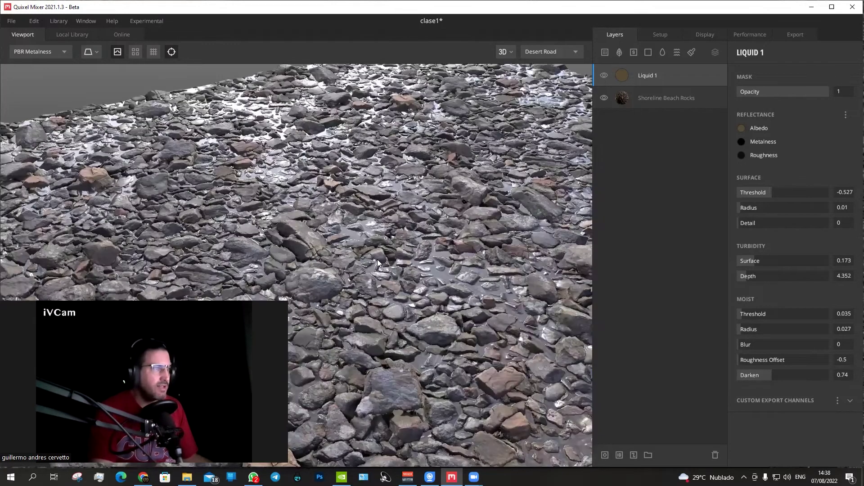
drag(358, 223, 244, 224)
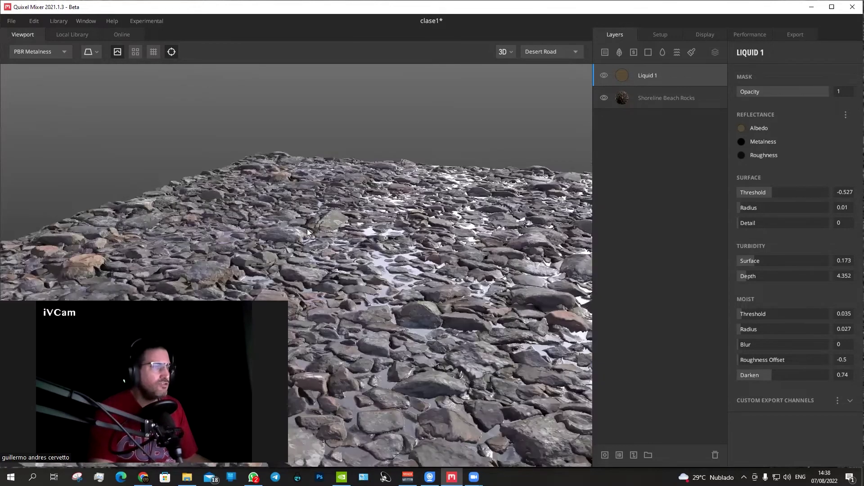
scroll(423, 255, up, 5)
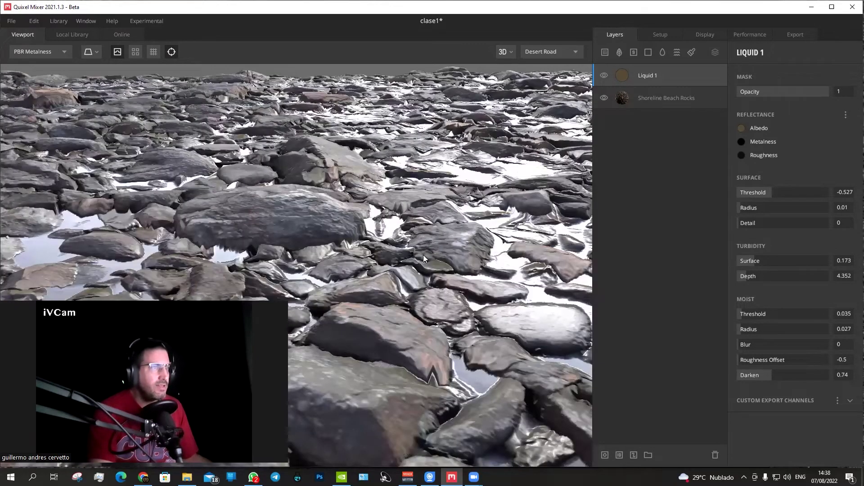
scroll(441, 262, down, 5)
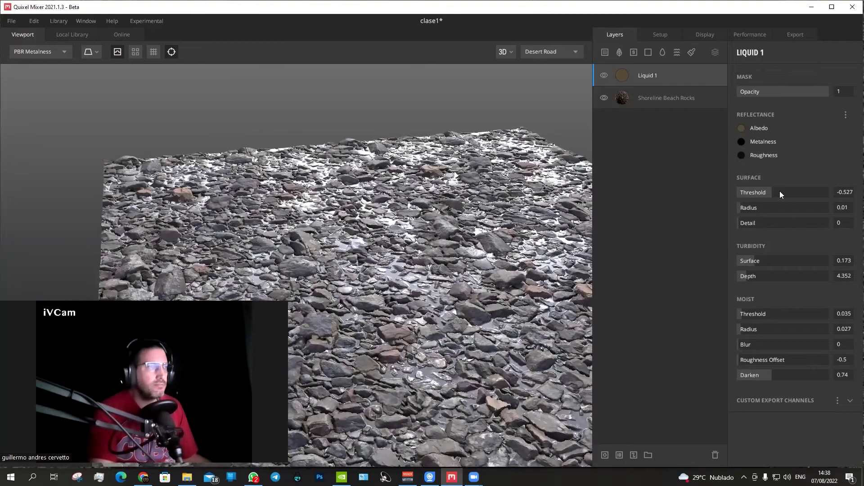
drag(780, 190, 775, 192)
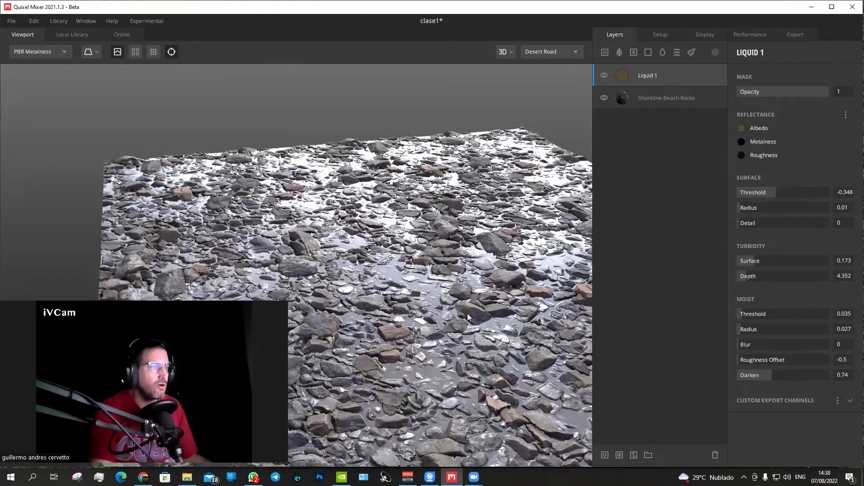
scroll(421, 289, up, 3)
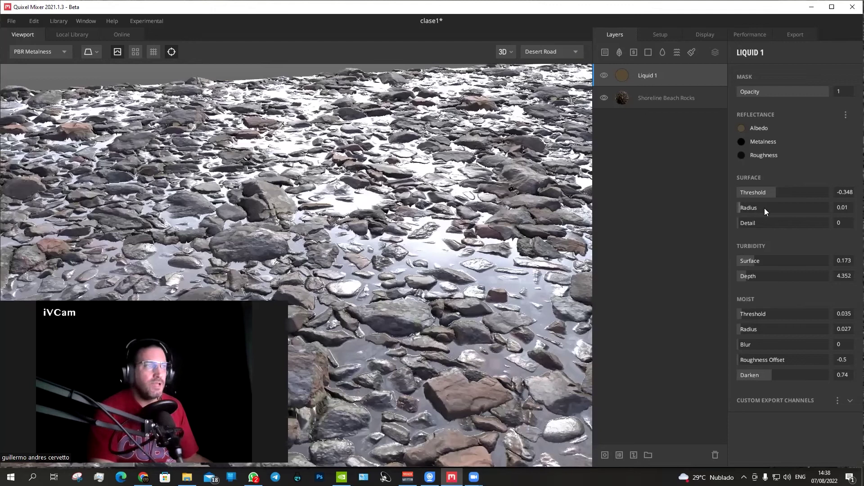
- Try different Liquid 1 surface radius values to soften the water edges
click(743, 210)
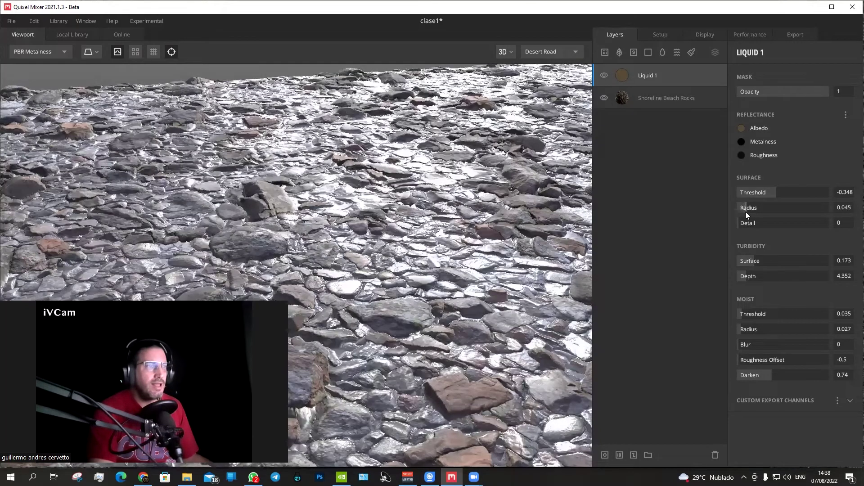
drag(753, 212, 757, 212)
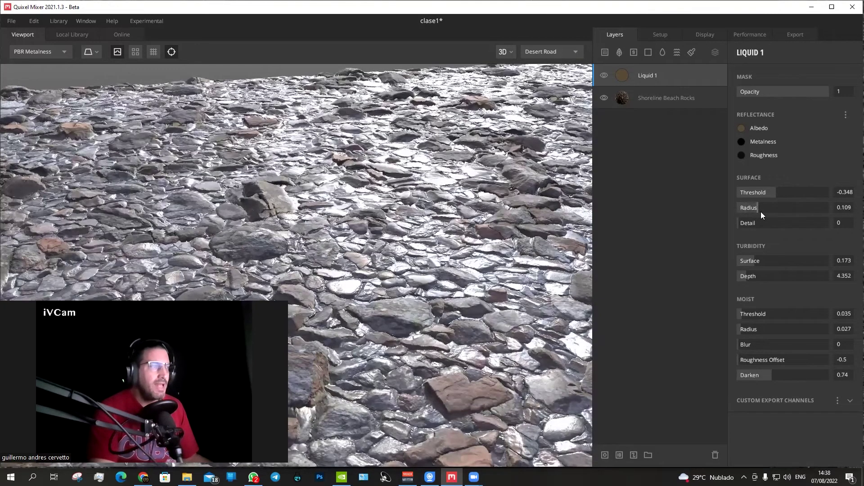
click(740, 215)
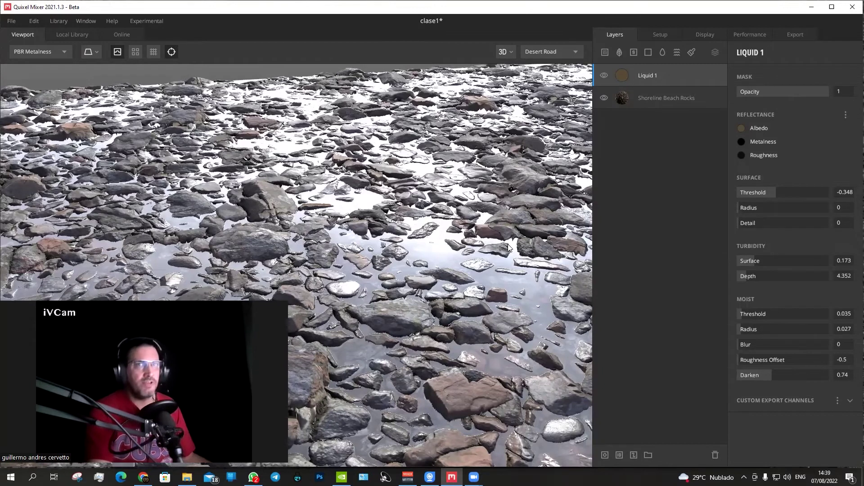
drag(740, 206, 761, 208)
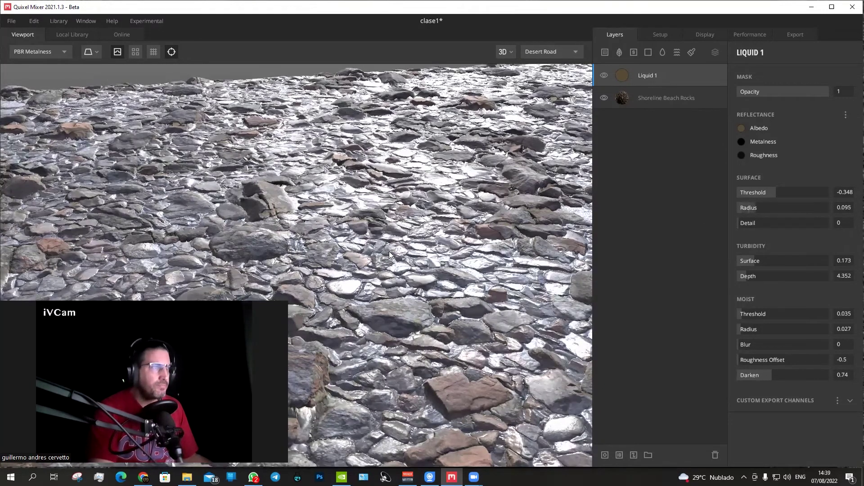
drag(389, 251, 389, 256)
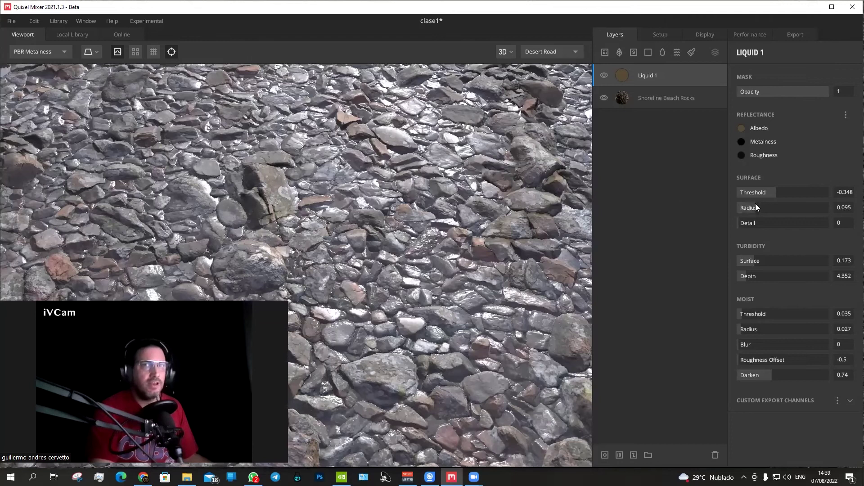
- Settle the surface radius at about 0.022 and show the Online Rock materials library
drag(749, 207, 733, 208)
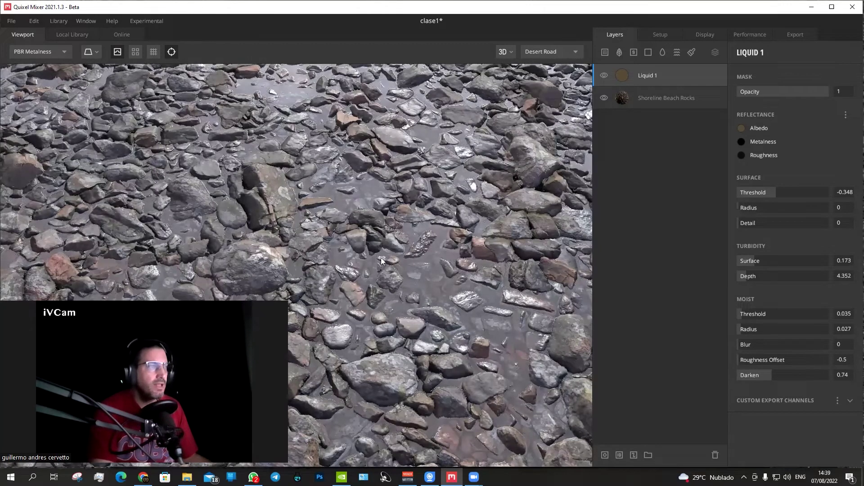
drag(381, 258, 383, 250)
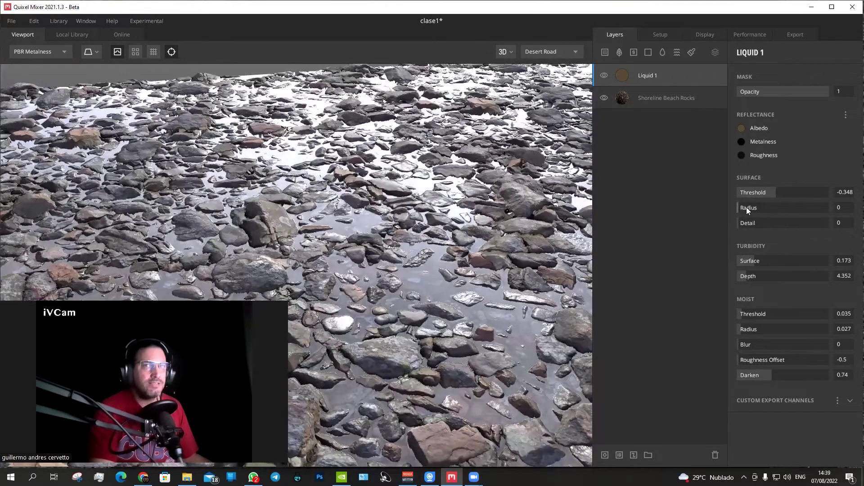
drag(746, 208, 754, 211)
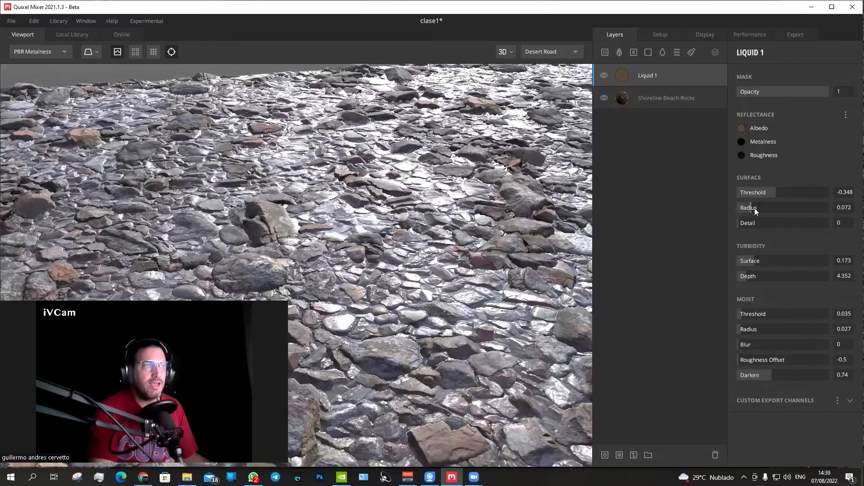
click(781, 211)
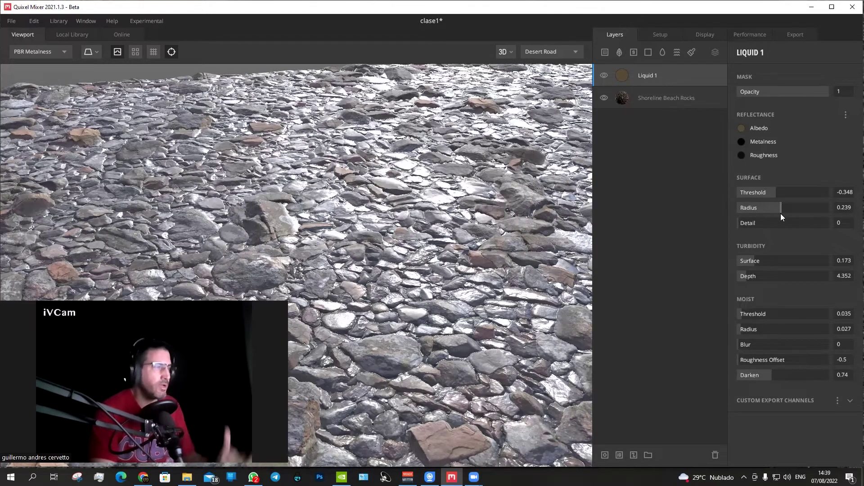
drag(781, 214, 744, 215)
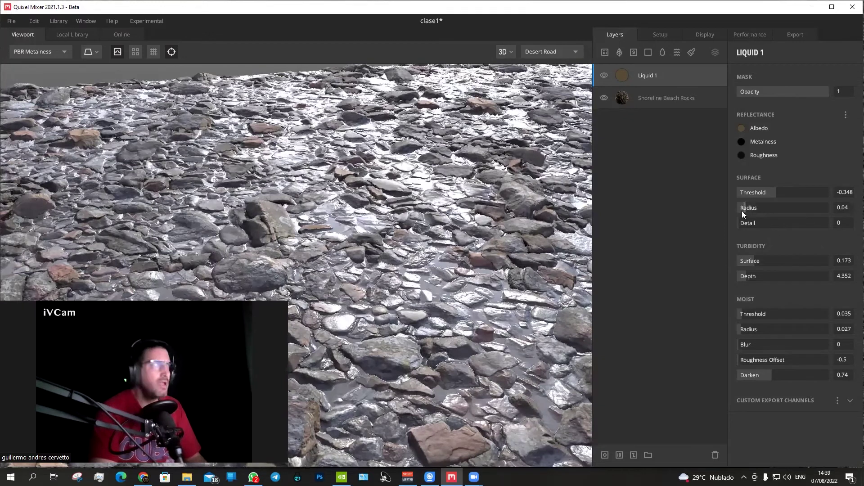
click(113, 32)
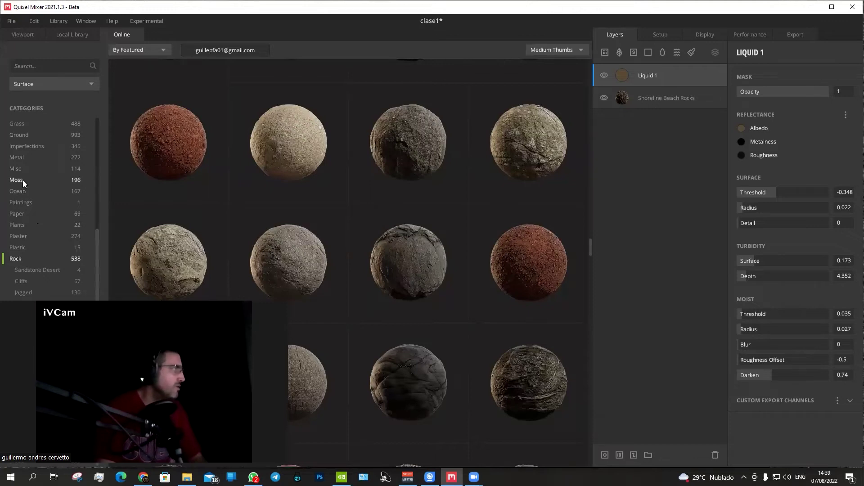
- Filter the online library to Ground surfaces in the Forest subcategory
scroll(84, 238, up, 5)
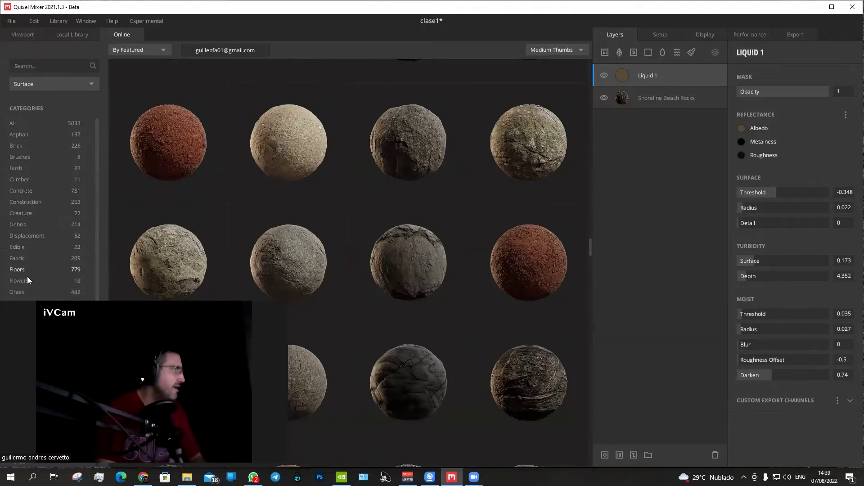
scroll(22, 270, down, 3)
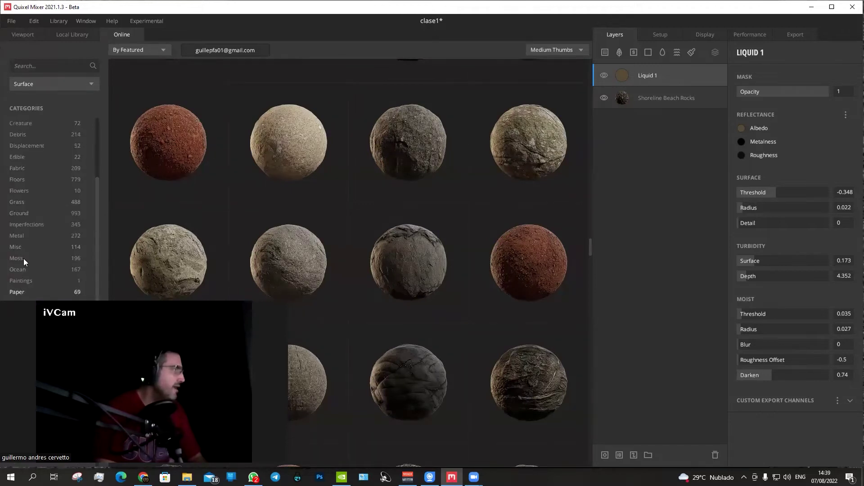
click(22, 212)
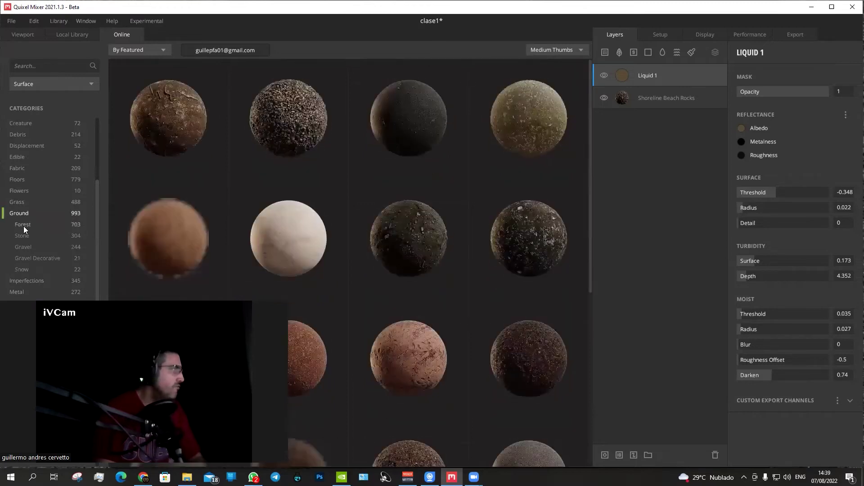
click(23, 225)
- Scroll down the forest surfaces to Ground Roots and show its details
scroll(339, 193, down, 1)
scroll(339, 192, down, 2)
scroll(339, 193, down, 2)
scroll(338, 188, down, 2)
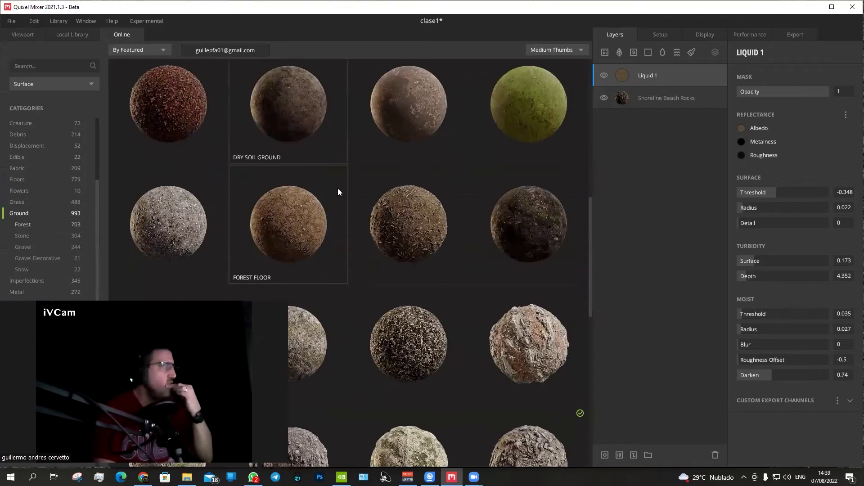
scroll(338, 188, down, 2)
scroll(338, 188, down, 2)
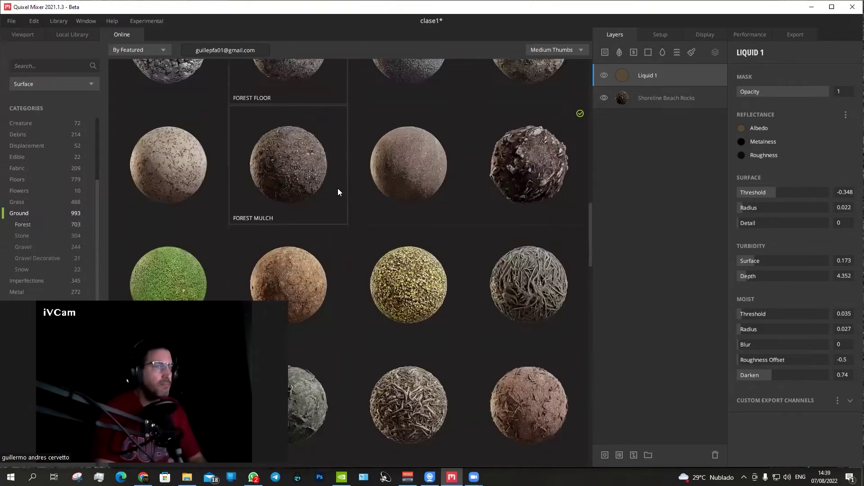
scroll(338, 188, down, 2)
scroll(337, 188, down, 2)
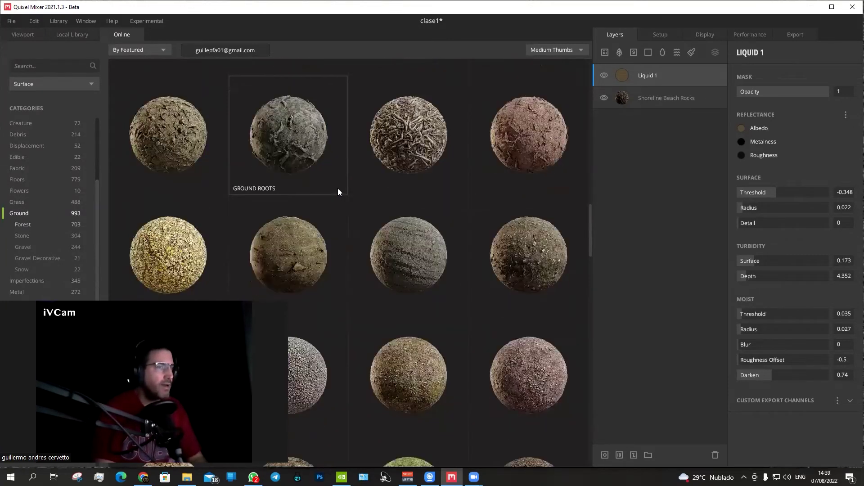
scroll(338, 189, down, 2)
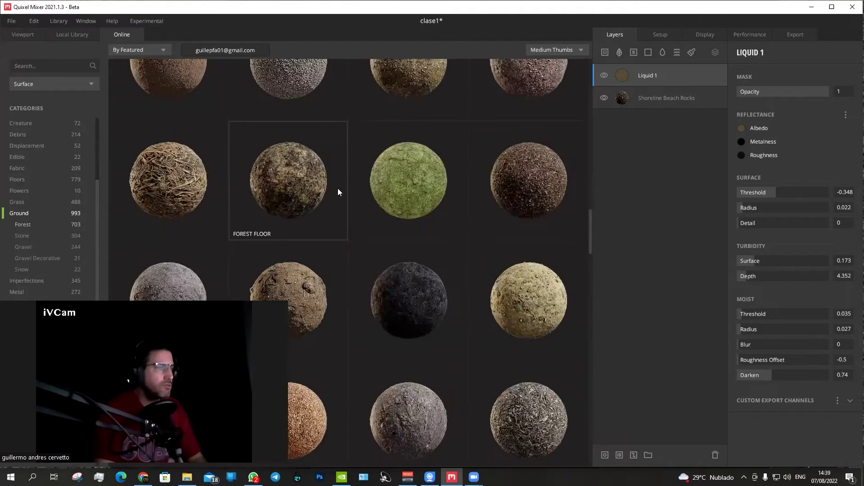
scroll(337, 189, down, 2)
scroll(338, 189, down, 2)
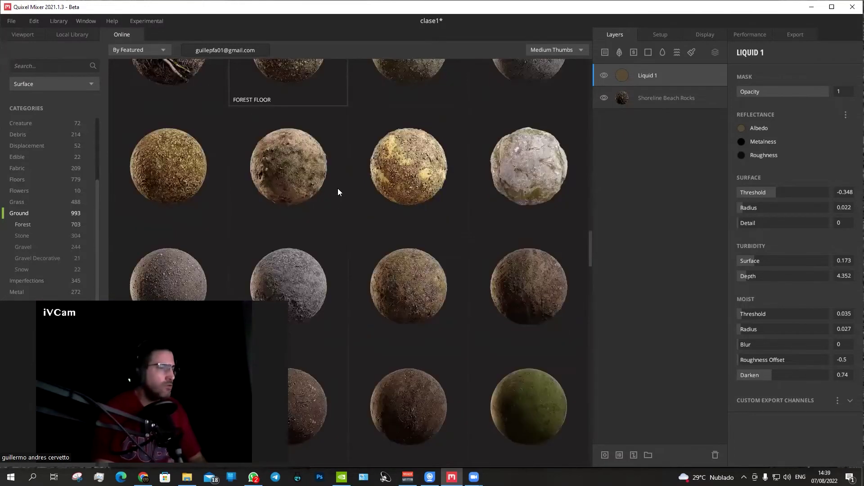
scroll(338, 189, down, 1)
scroll(338, 191, down, 2)
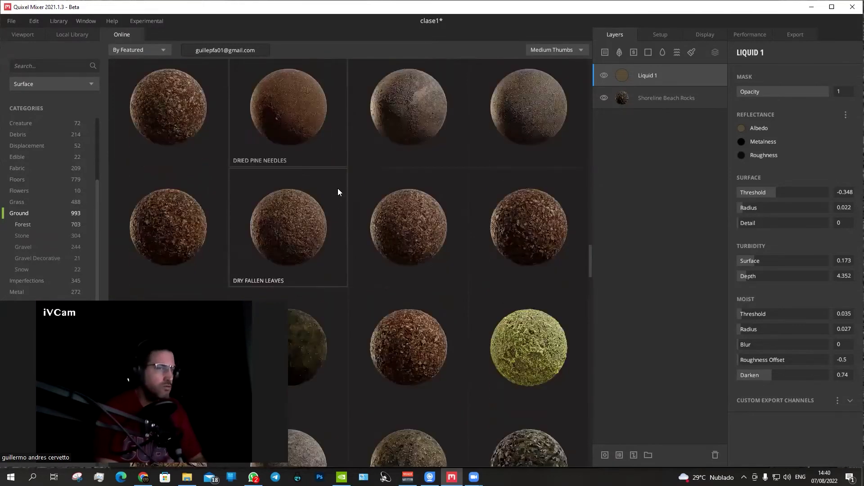
scroll(338, 192, down, 2)
scroll(338, 191, down, 2)
scroll(338, 192, down, 2)
scroll(338, 192, down, 2)
scroll(339, 193, down, 2)
scroll(338, 192, down, 2)
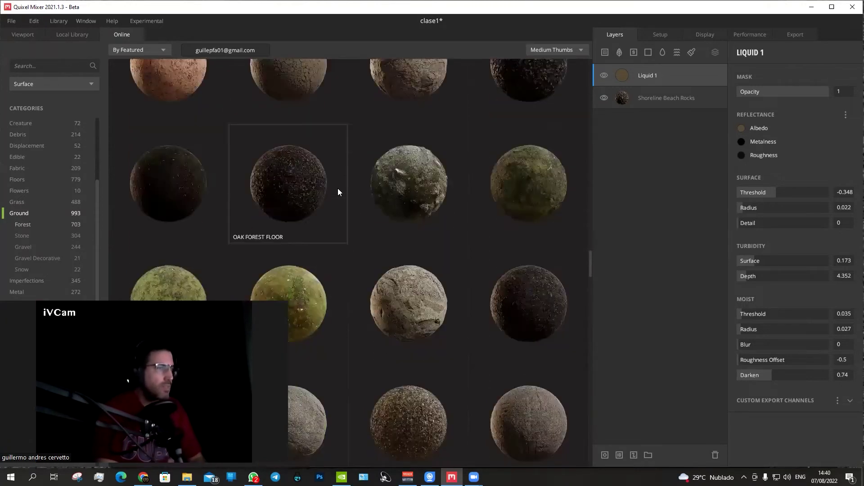
scroll(338, 193, down, 2)
scroll(338, 192, down, 2)
scroll(337, 188, down, 2)
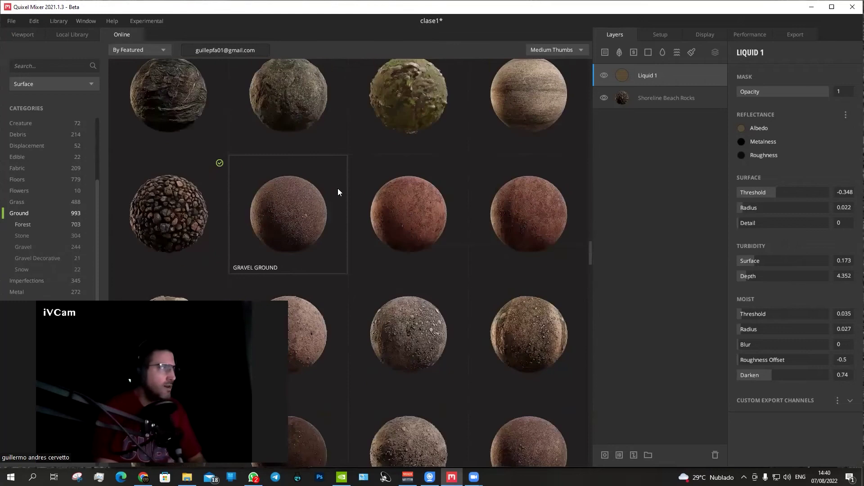
scroll(338, 188, down, 2)
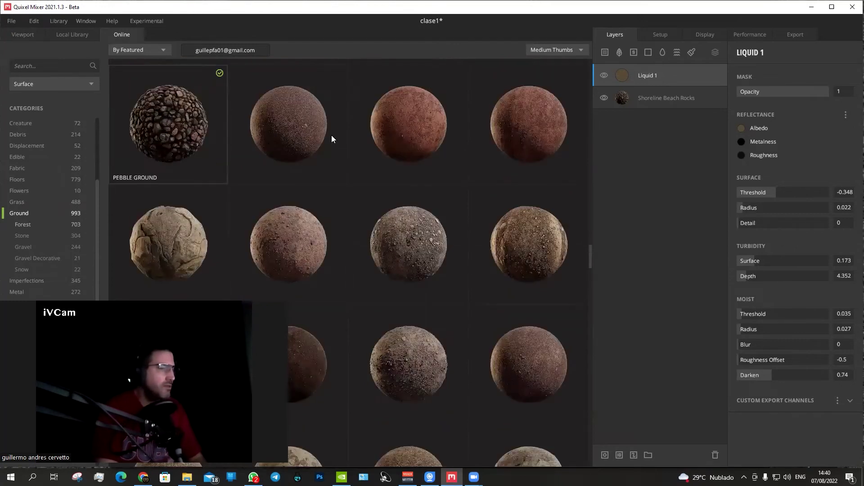
scroll(405, 162, down, 2)
scroll(440, 174, down, 2)
scroll(441, 175, down, 2)
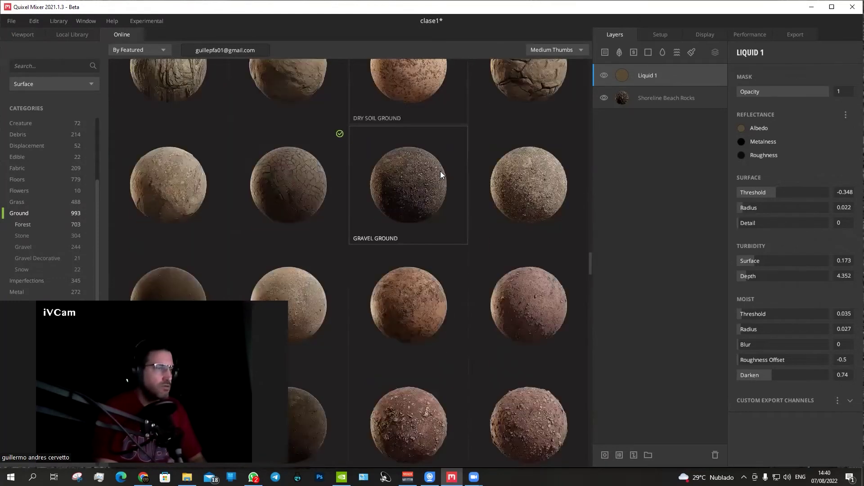
scroll(441, 175, down, 2)
scroll(441, 175, down, 2)
scroll(441, 175, down, 2)
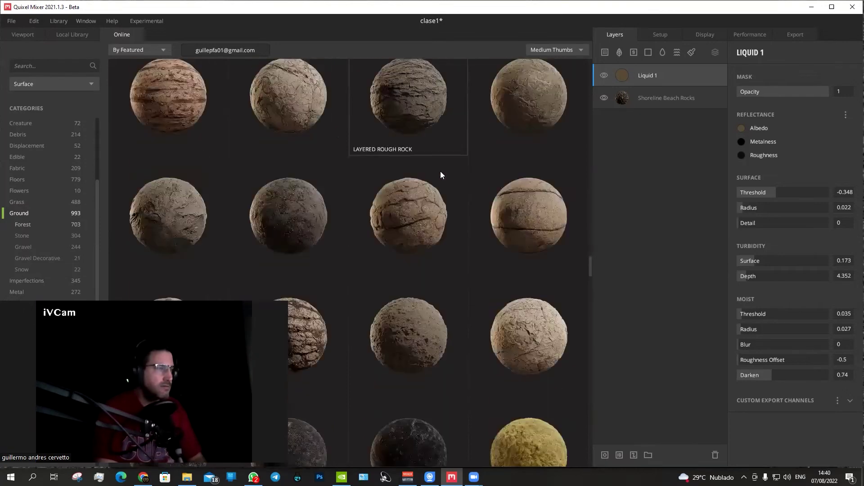
scroll(441, 175, down, 2)
scroll(441, 175, down, 2)
scroll(441, 175, down, 2)
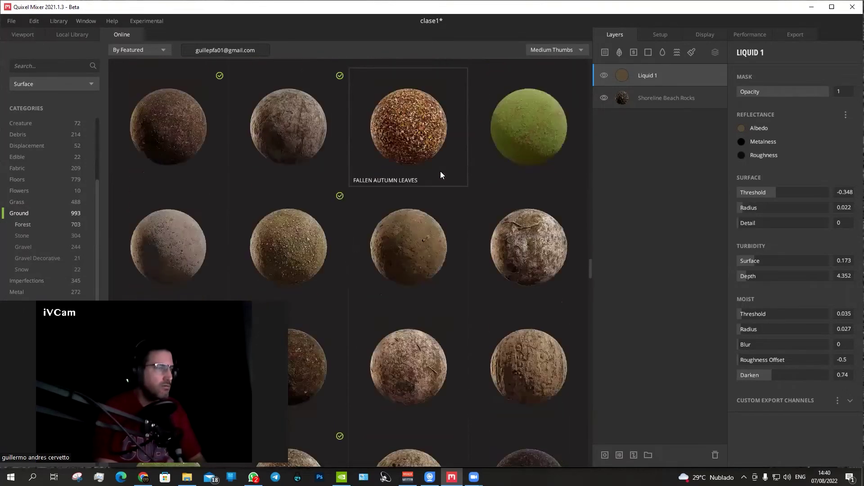
scroll(441, 175, down, 3)
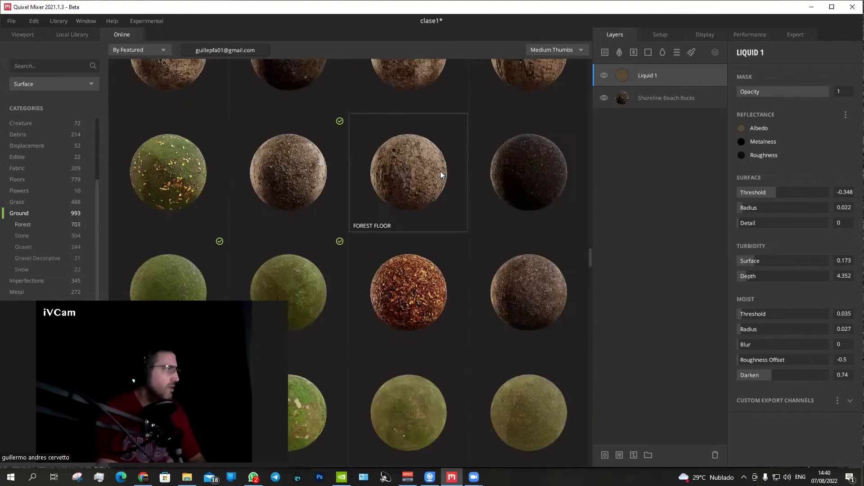
scroll(441, 174, down, 2)
scroll(440, 175, down, 2)
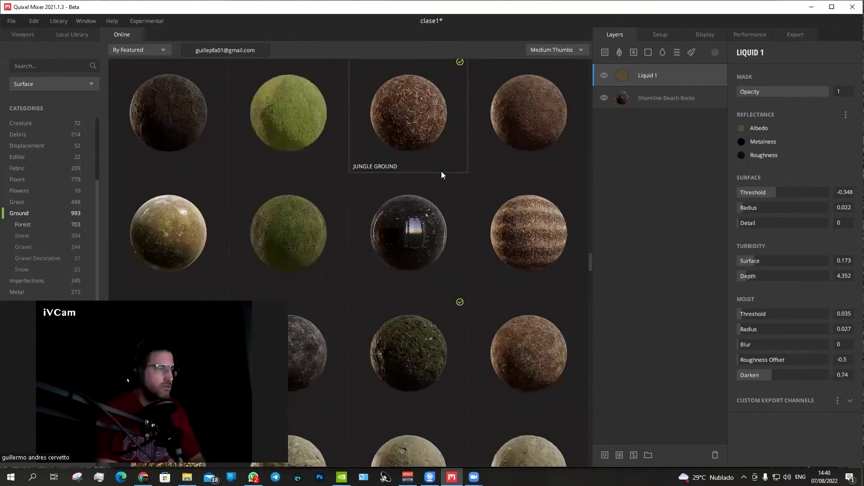
scroll(441, 172, down, 2)
scroll(441, 172, down, 2)
scroll(442, 172, down, 2)
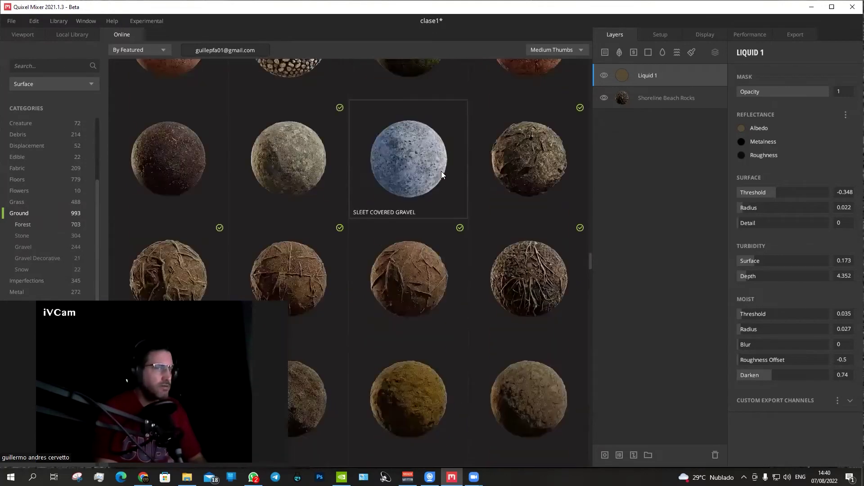
scroll(441, 175, down, 2)
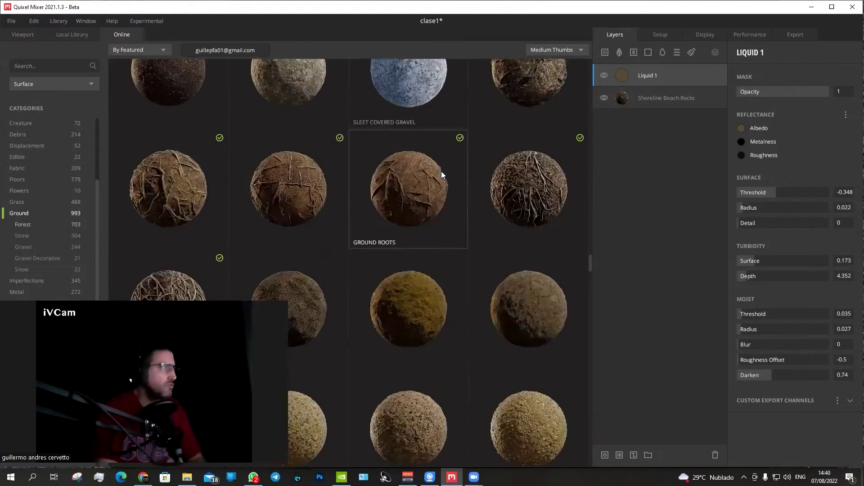
click(163, 206)
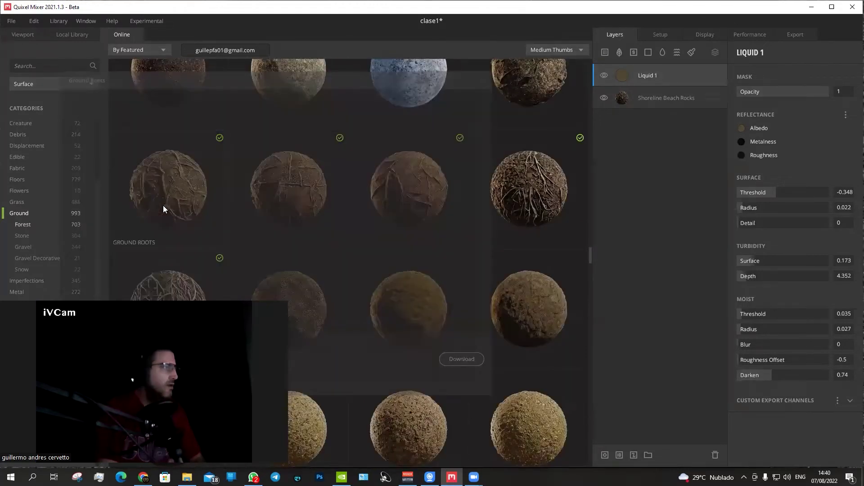
- Download Ground Roots and delete the Liquid 1 layer from the mix
click(452, 358)
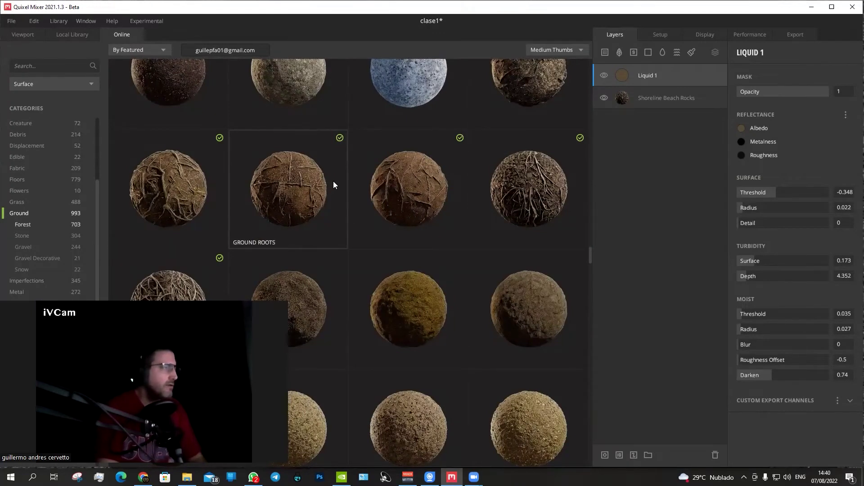
click(23, 34)
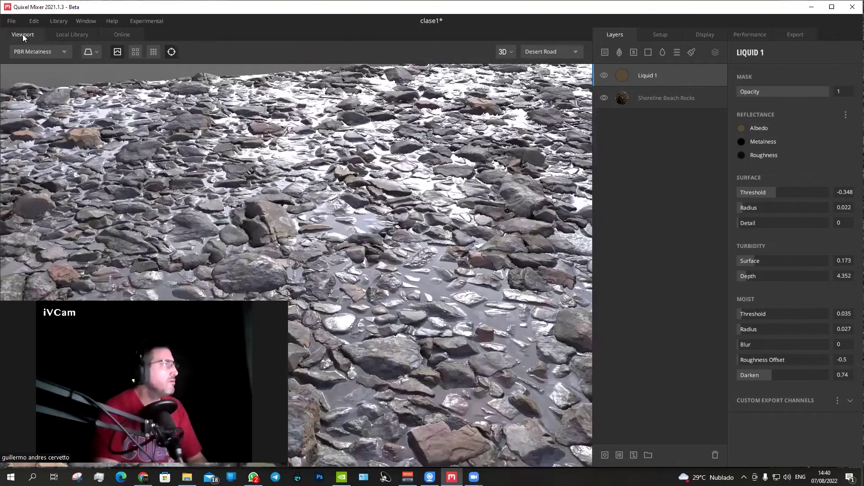
right_click(633, 82)
mouse_move(666, 249)
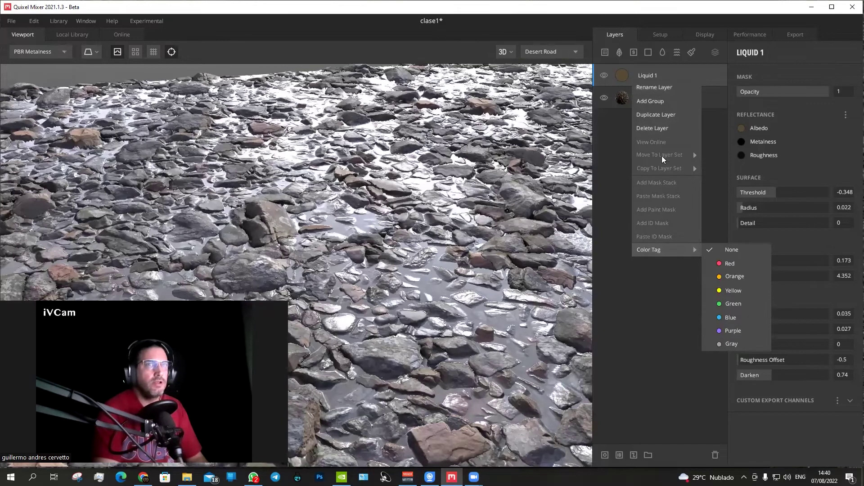
click(653, 128)
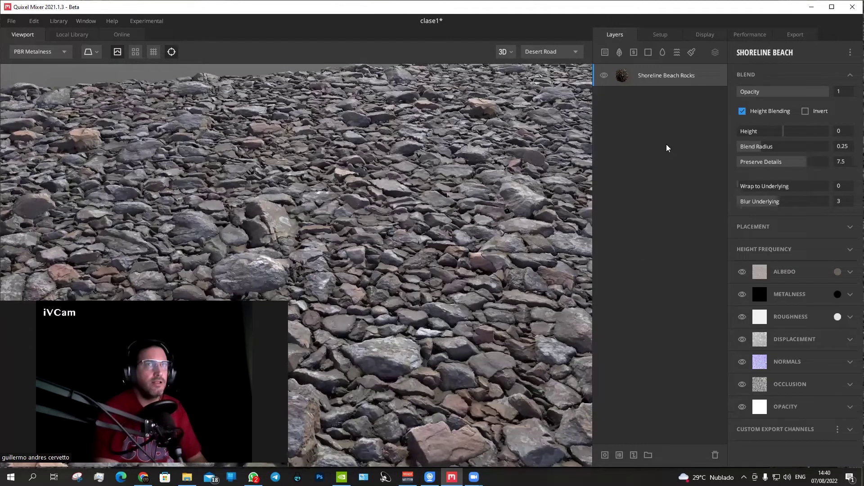
- Delete the Shoreline Beach Rocks layer and add Ground Roots from the Local Library
right_click(667, 148)
click(664, 137)
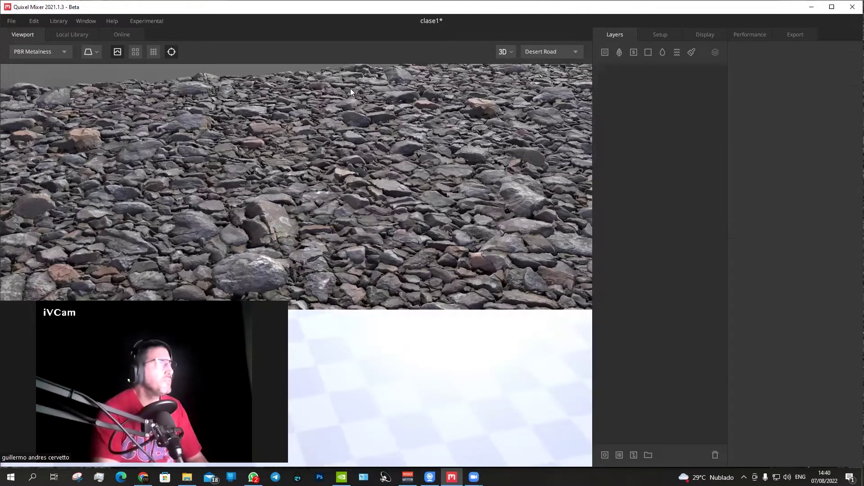
click(72, 35)
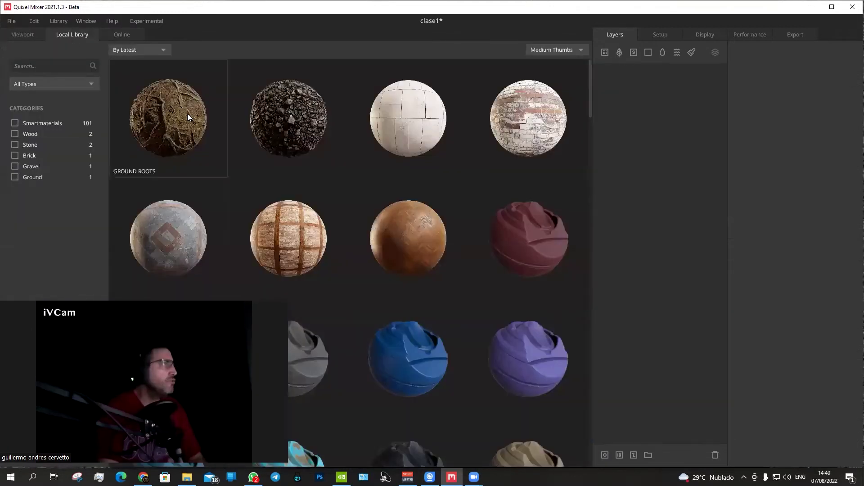
click(187, 113)
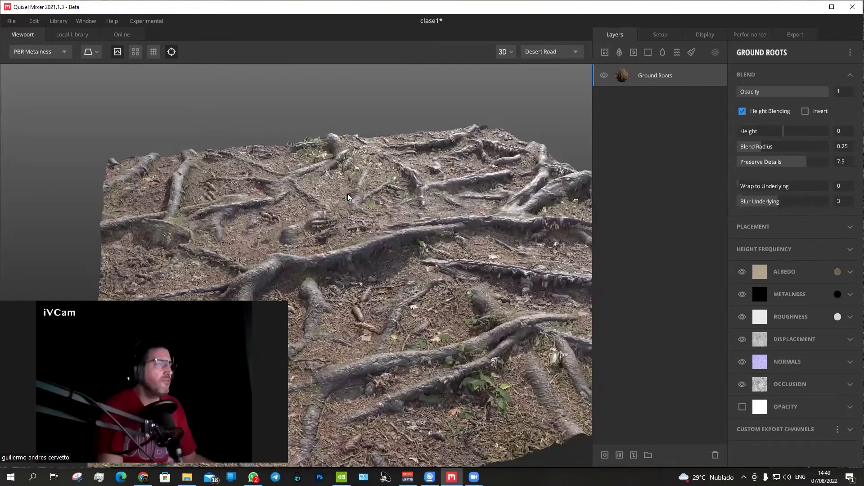
- Lower the Ground Roots displacement strength from 10.44 to 8.209
drag(475, 239, 462, 218)
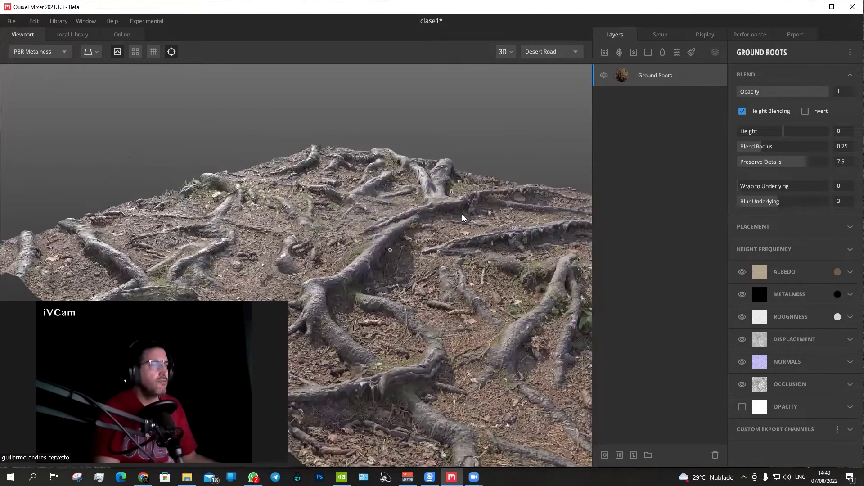
drag(354, 261, 358, 267)
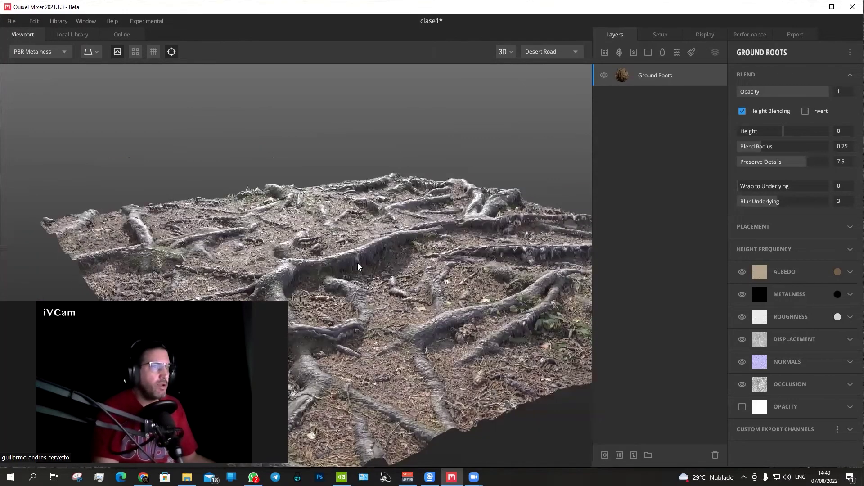
scroll(498, 274, up, 3)
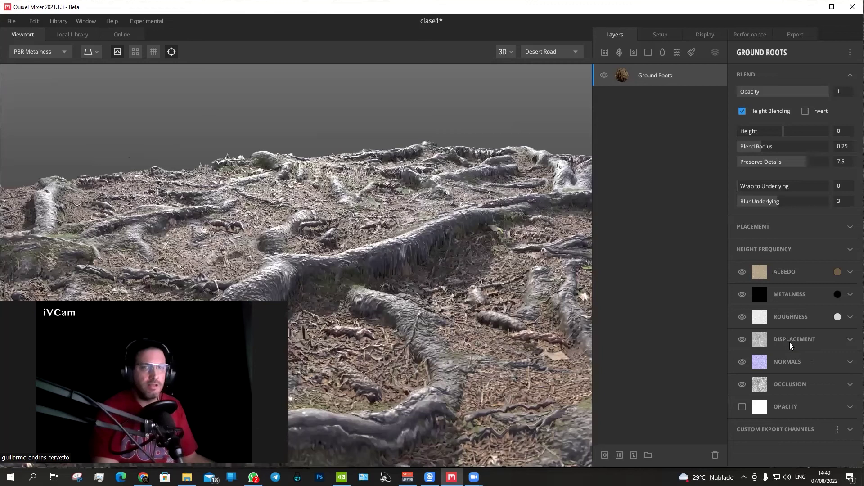
click(791, 346)
drag(756, 390, 754, 391)
scroll(397, 252, down, 3)
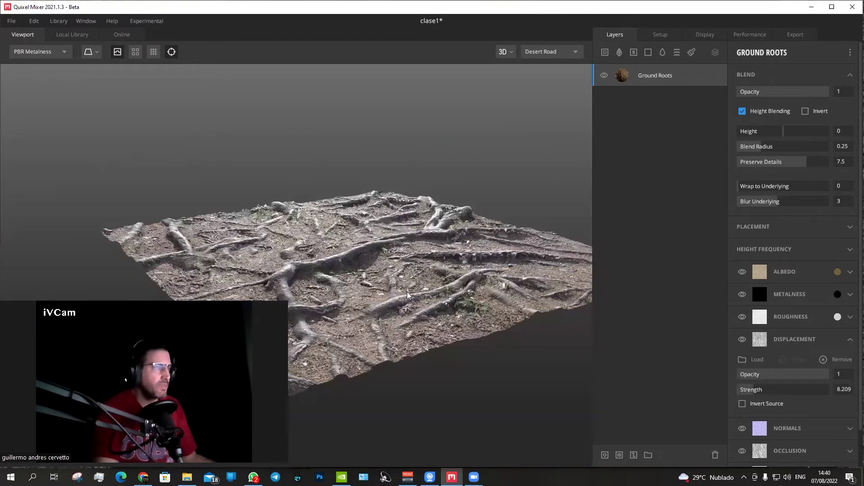
scroll(407, 293, up, 2)
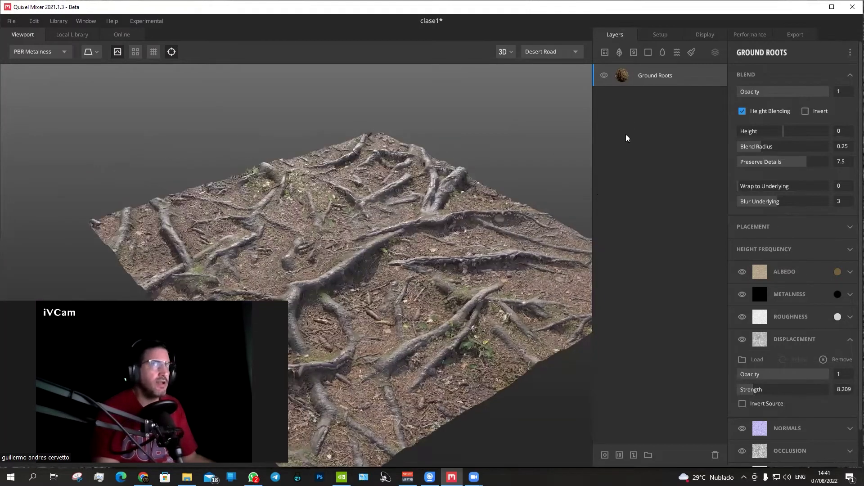
scroll(355, 203, up, 2)
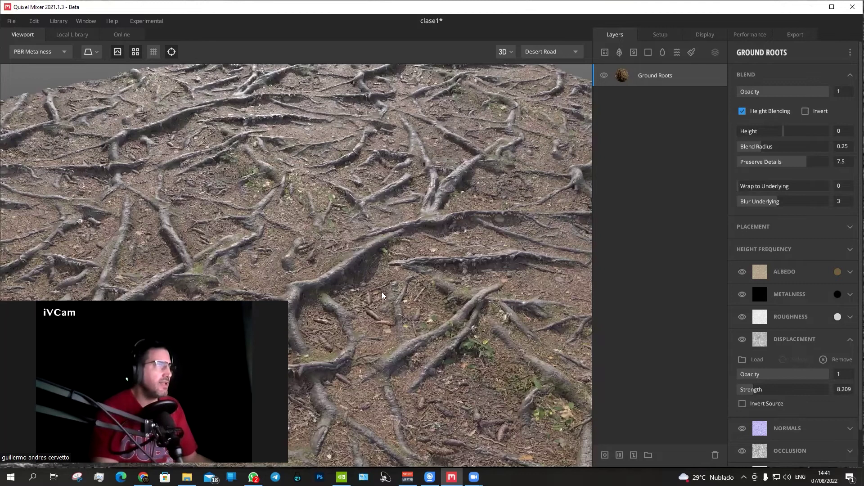
scroll(381, 271, down, 1)
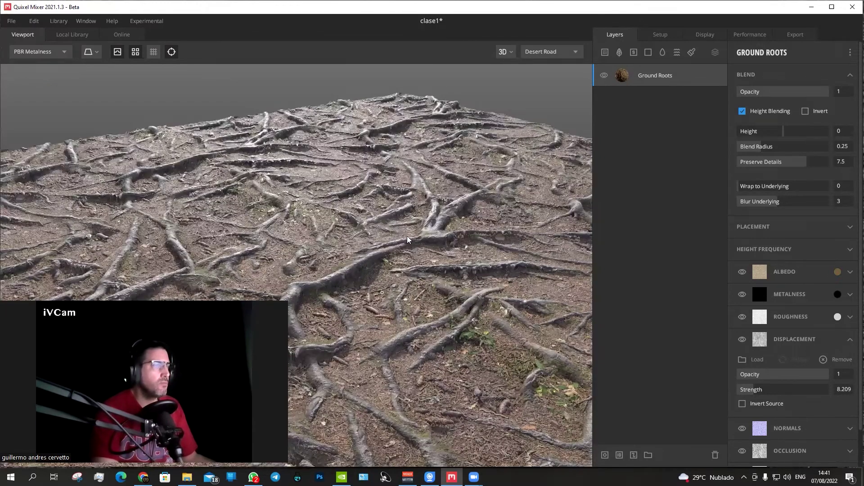
scroll(489, 197, up, 1)
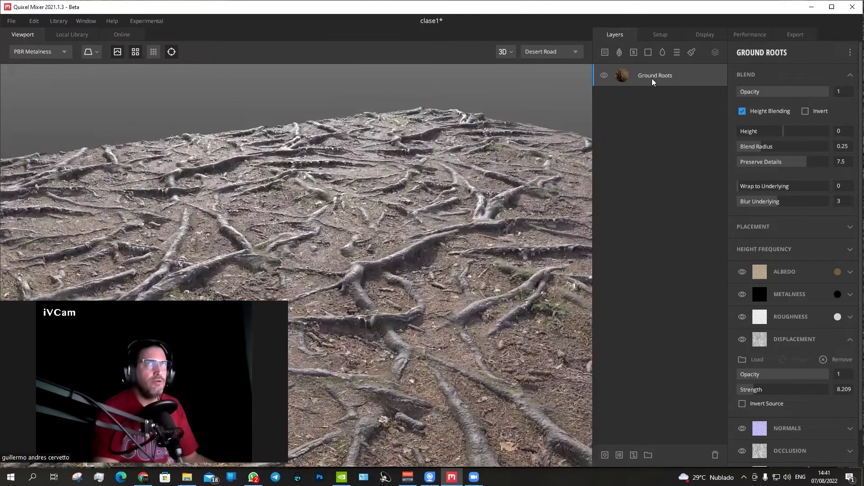
- Add a Liquid 2 layer above Ground Roots with surface threshold -1.463
click(662, 53)
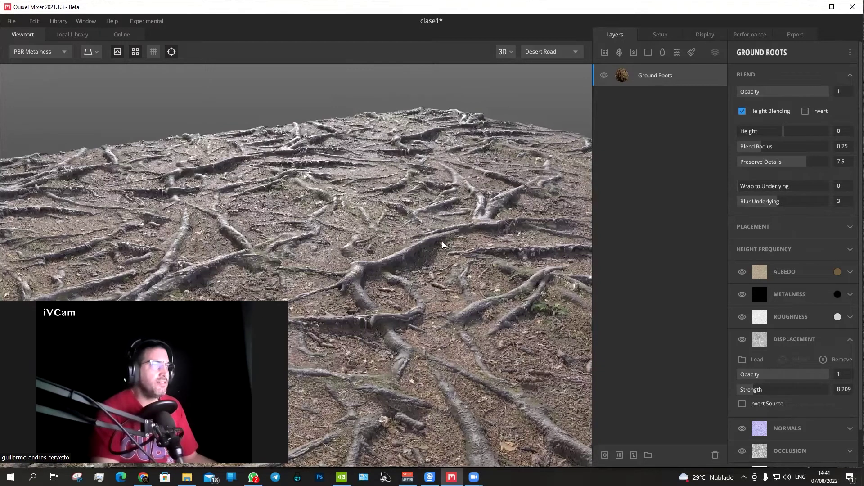
scroll(417, 242, up, 2)
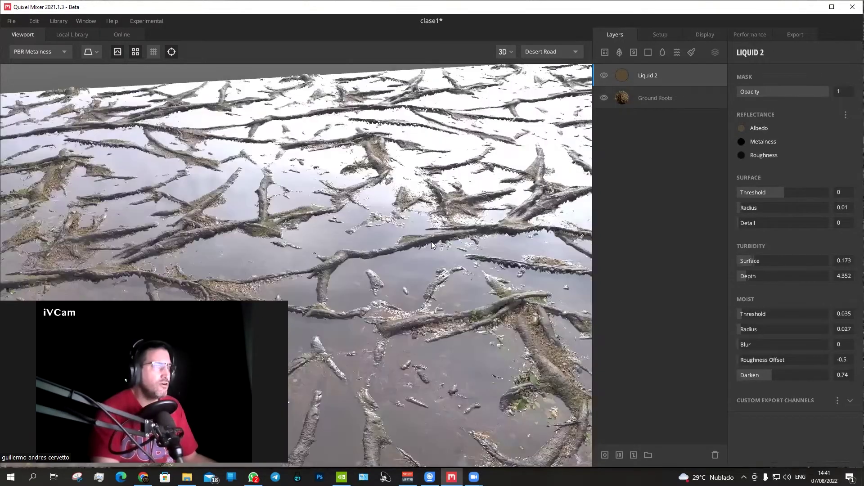
scroll(419, 245, down, 3)
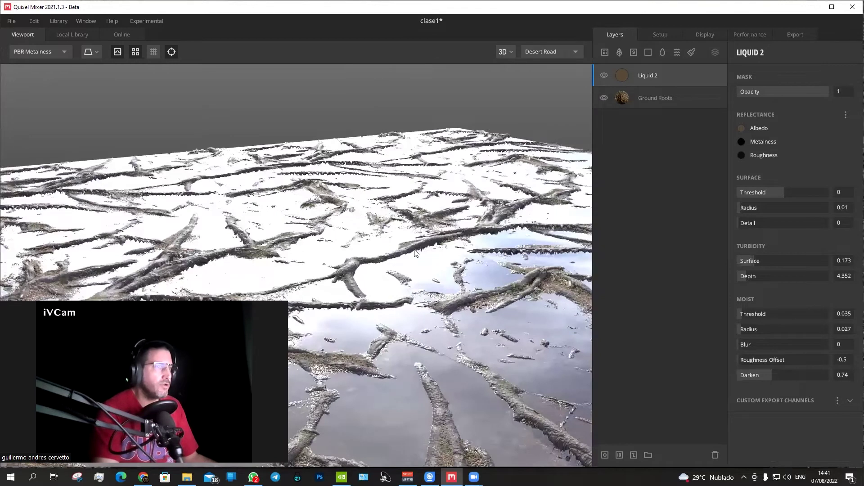
drag(780, 193, 756, 194)
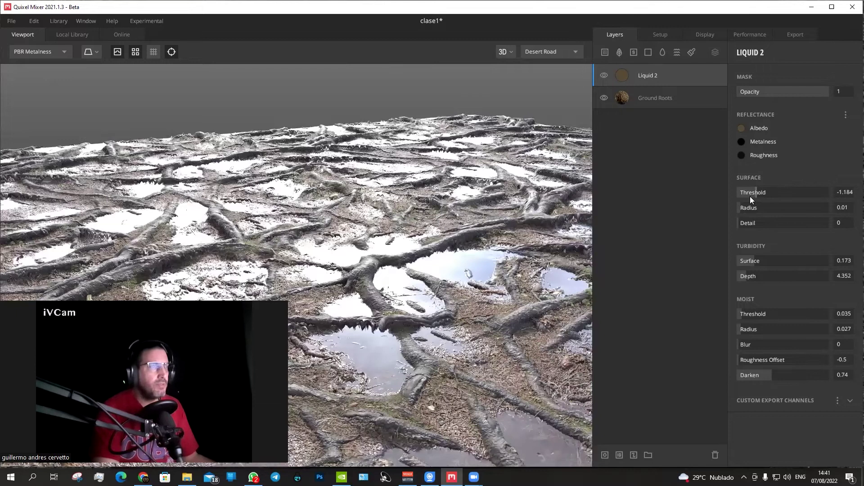
click(750, 196)
- Experiment with the Liquid 2 surface radius and settle on 0.002
drag(429, 269, 459, 306)
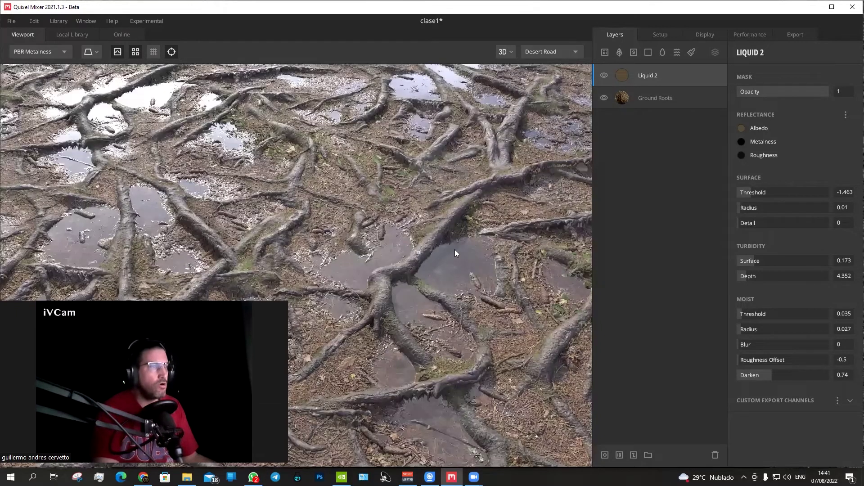
mouse_move(449, 288)
mouse_down()
mouse_move(450, 298)
mouse_move(417, 226)
mouse_up()
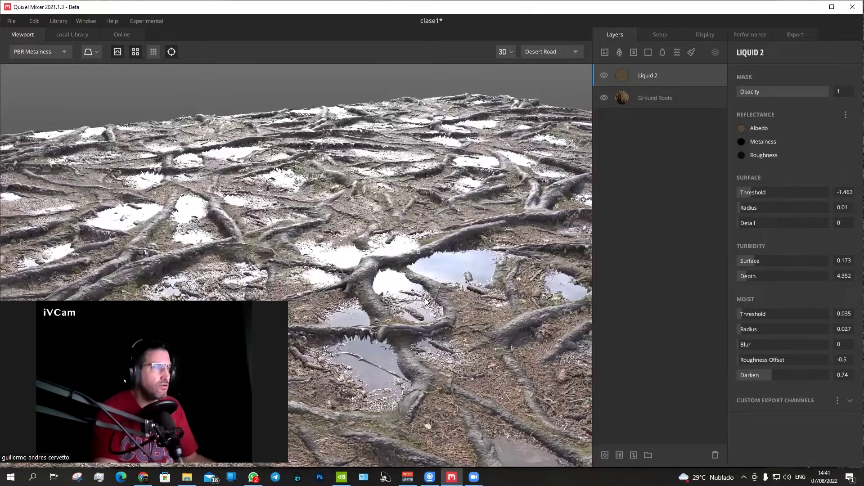
drag(427, 302, 563, 270)
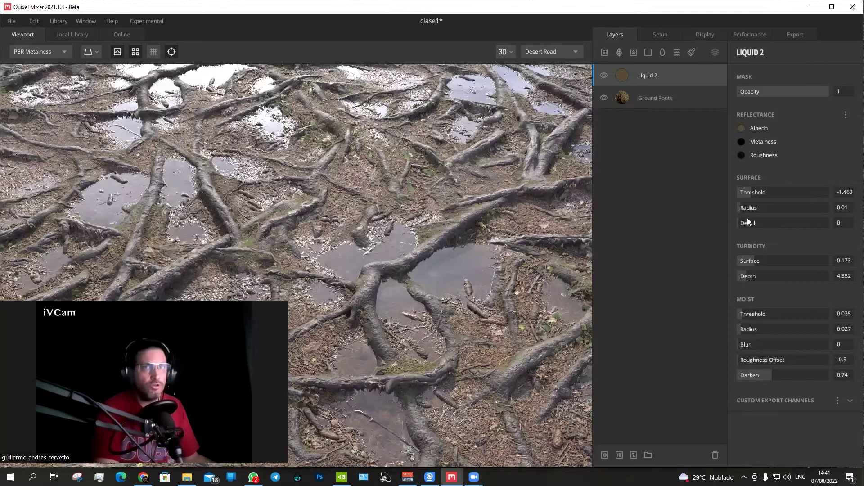
drag(741, 207, 819, 208)
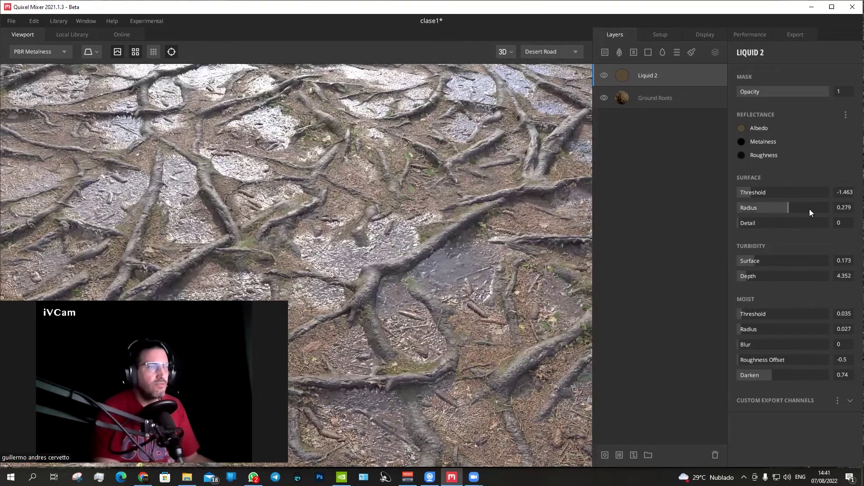
click(745, 211)
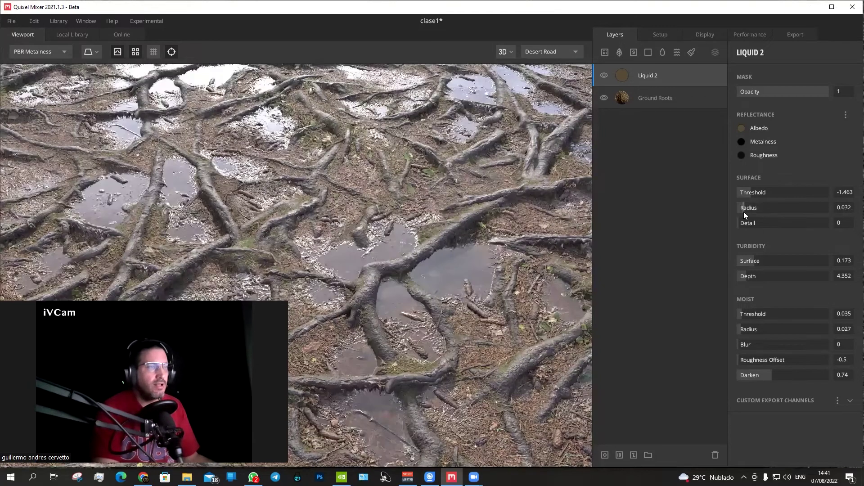
drag(747, 211, 791, 214)
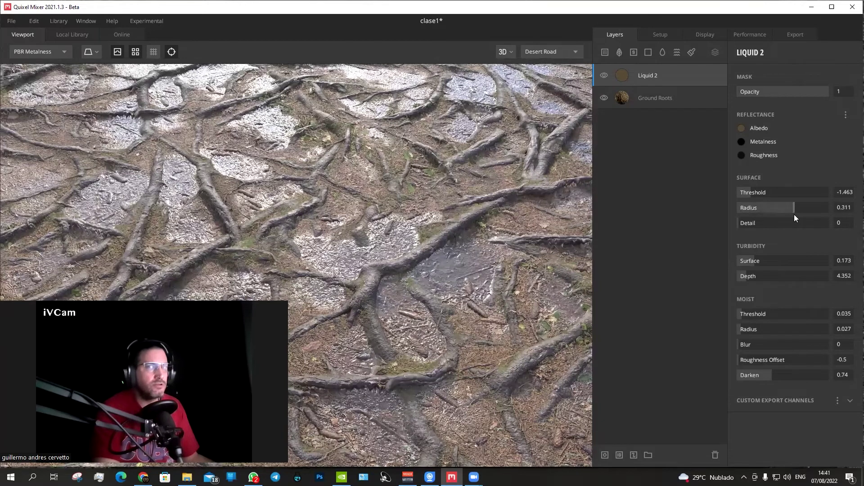
click(739, 211)
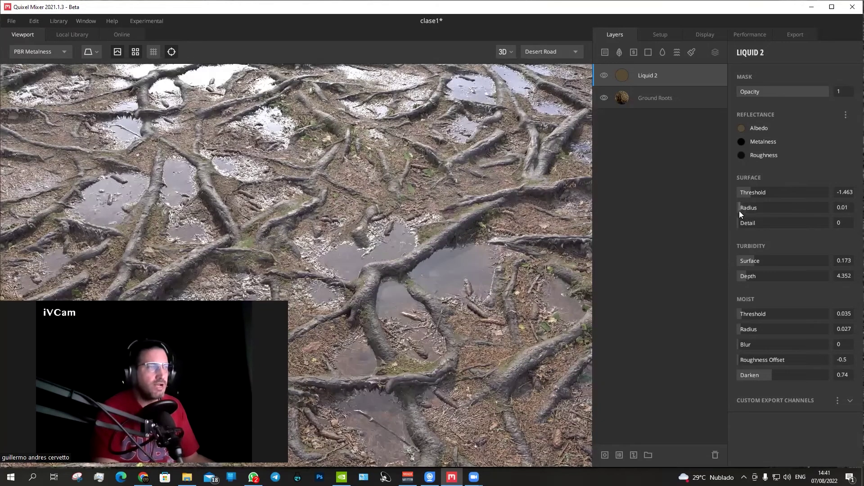
drag(740, 211, 740, 210)
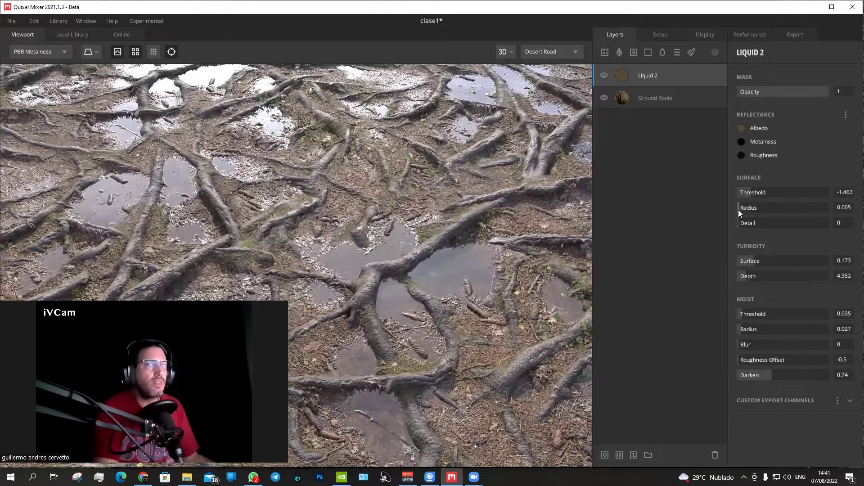
click(740, 207)
mouse_move(741, 210)
mouse_down()
mouse_move(828, 226)
mouse_move(694, 228)
mouse_up()
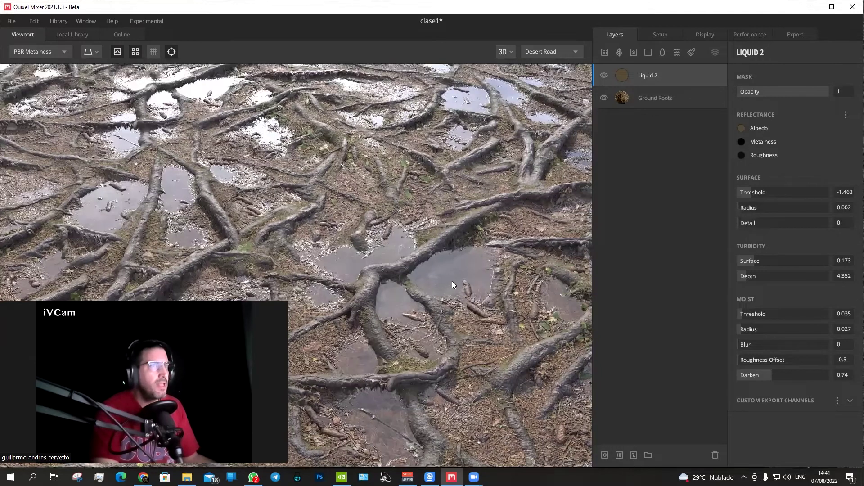
drag(452, 281, 471, 337)
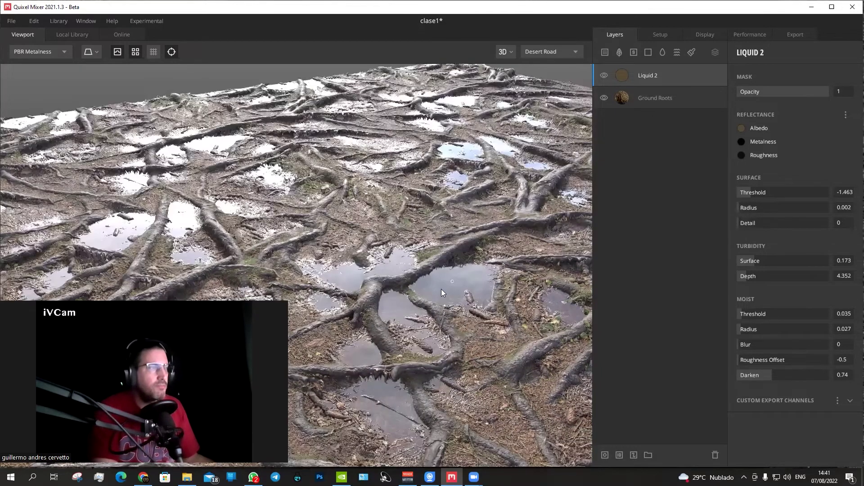
- Set Liquid 2 turbidity surface to 0.333 and turbidity depth to 3.483
scroll(442, 284, up, 3)
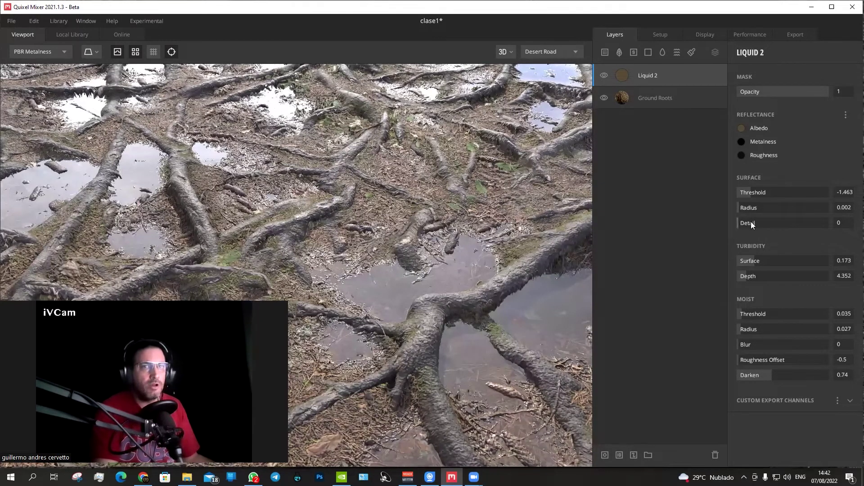
scroll(324, 229, up, 2)
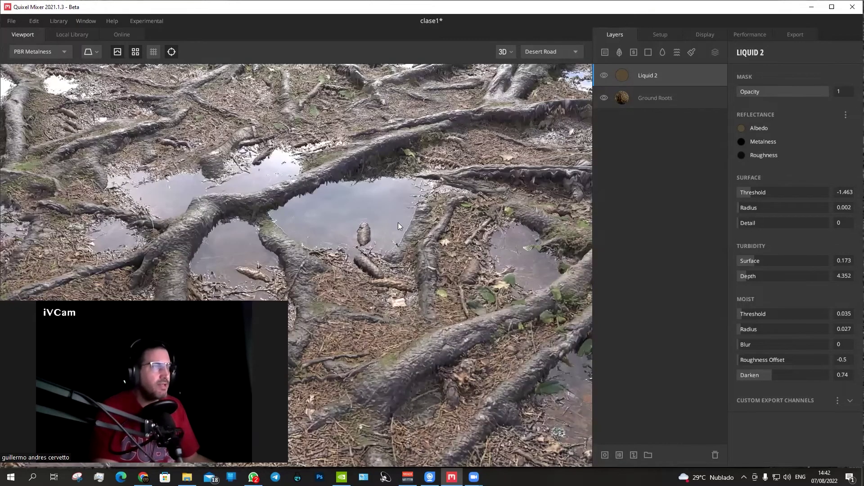
scroll(405, 221, up, 3)
scroll(432, 210, up, 1)
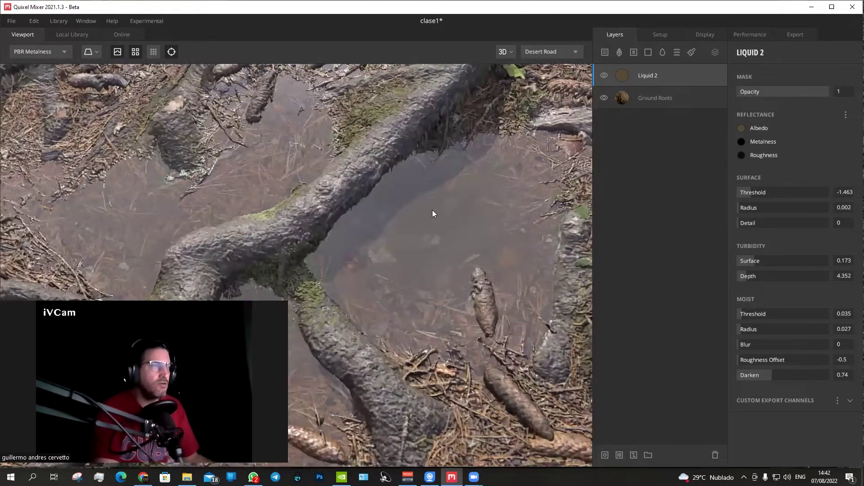
scroll(444, 224, down, 1)
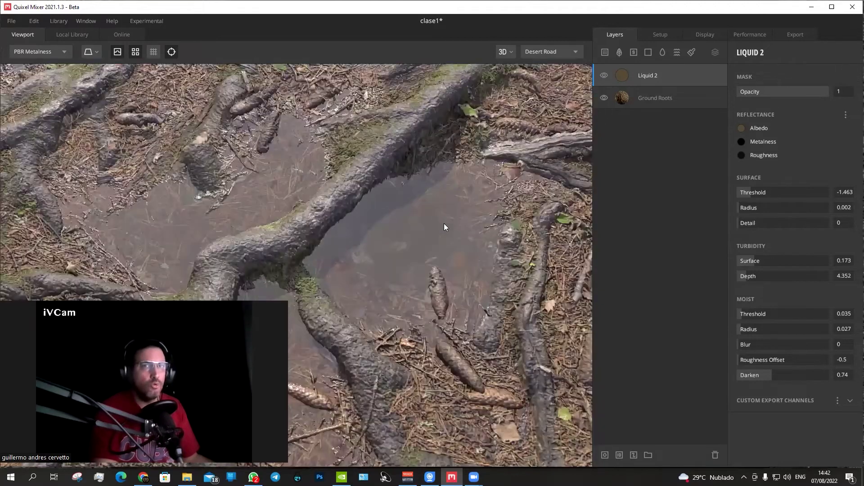
drag(753, 263, 826, 264)
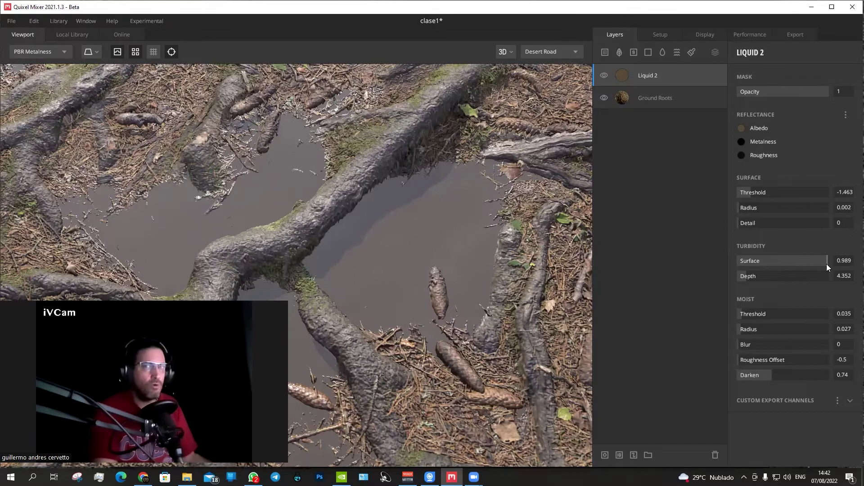
mouse_move(826, 263)
mouse_down()
mouse_move(735, 264)
mouse_move(771, 256)
mouse_move(760, 259)
mouse_up()
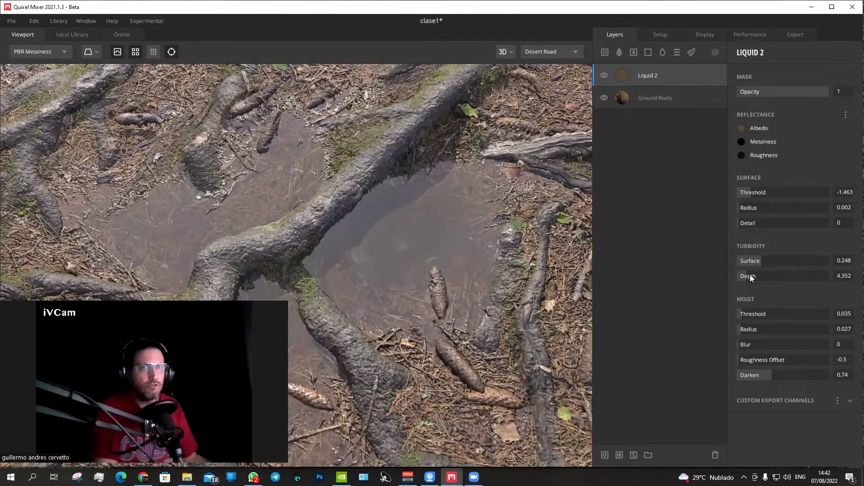
mouse_move(745, 275)
mouse_down()
mouse_move(821, 273)
mouse_move(735, 277)
mouse_move(746, 276)
mouse_up()
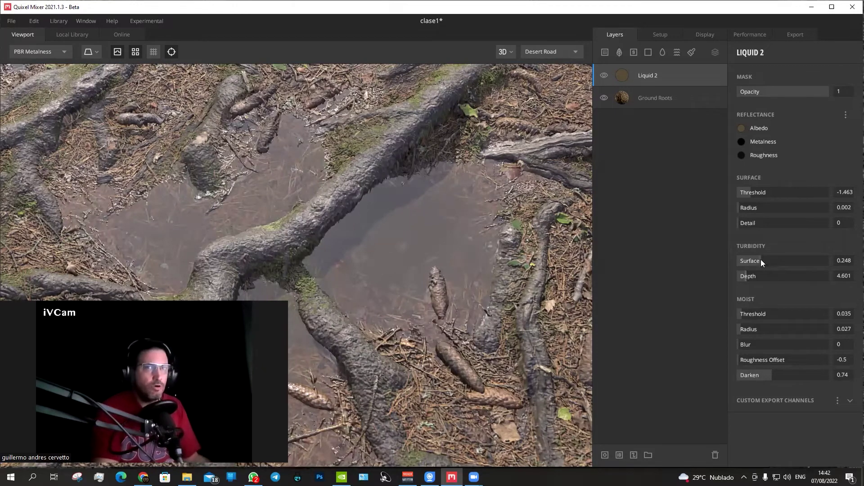
mouse_move(773, 259)
mouse_down()
mouse_move(782, 258)
mouse_move(742, 275)
mouse_up()
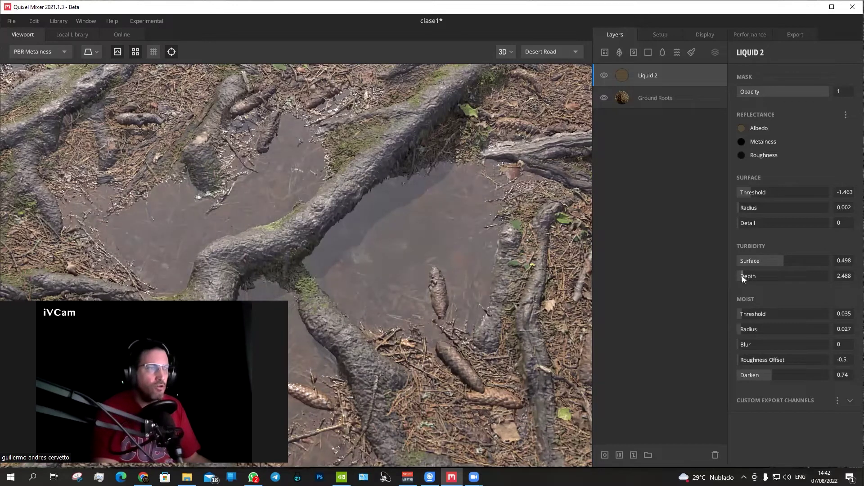
drag(778, 261, 746, 279)
drag(743, 279, 745, 278)
- Orbit around the puddle and pine cones to inspect the murkier water
mouse_move(409, 317)
mouse_down()
mouse_move(400, 306)
mouse_move(406, 250)
mouse_up()
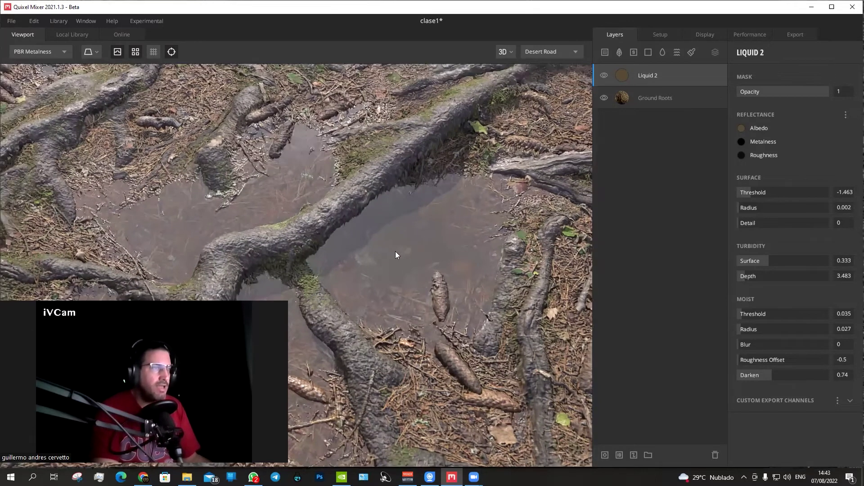
scroll(412, 248, up, 2)
drag(454, 260, 391, 254)
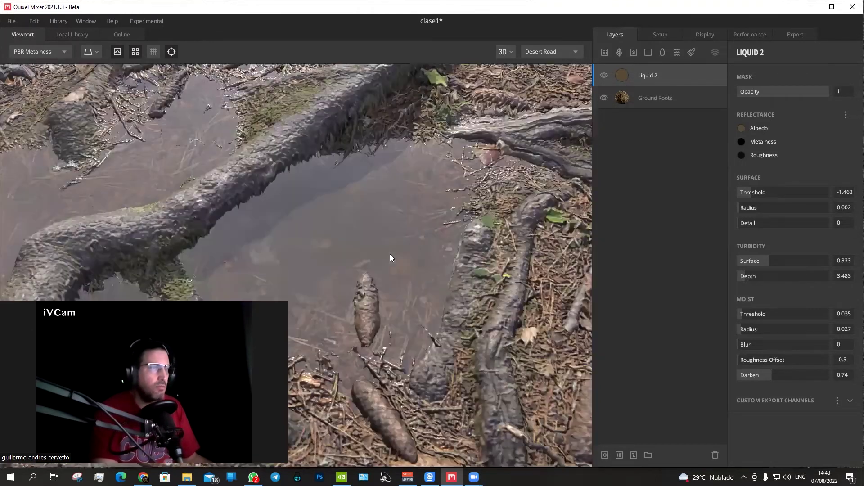
drag(254, 262, 354, 253)
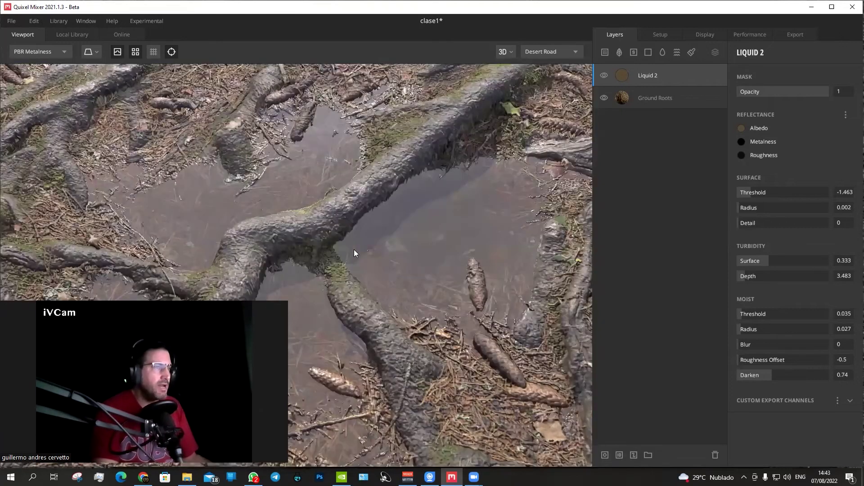
mouse_move(357, 247)
mouse_down()
mouse_move(418, 247)
mouse_move(764, 295)
mouse_move(810, 314)
mouse_move(745, 315)
mouse_up()
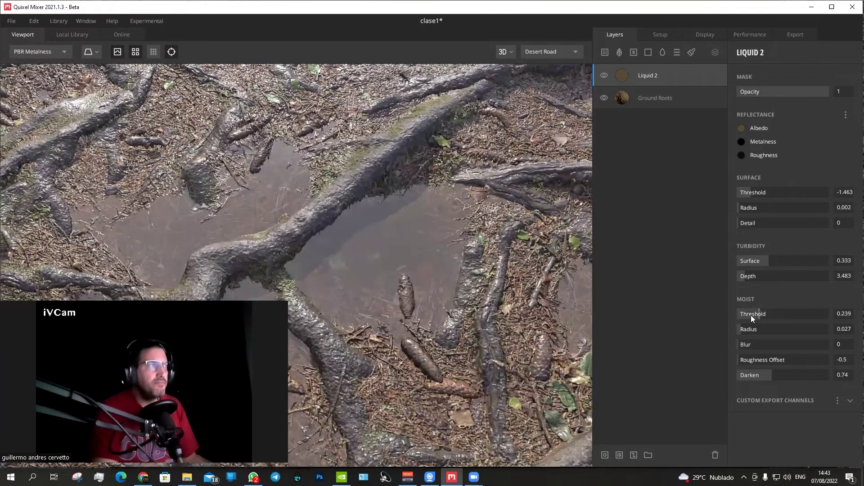
scroll(377, 154, down, 2)
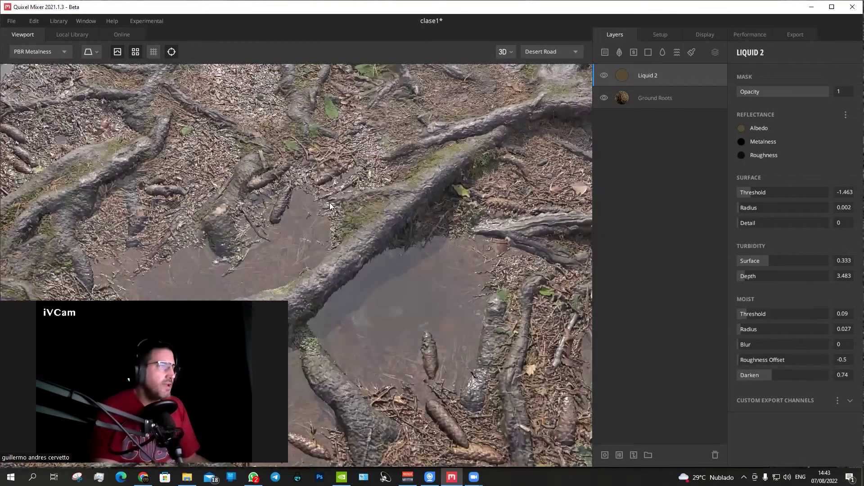
scroll(280, 257, up, 2)
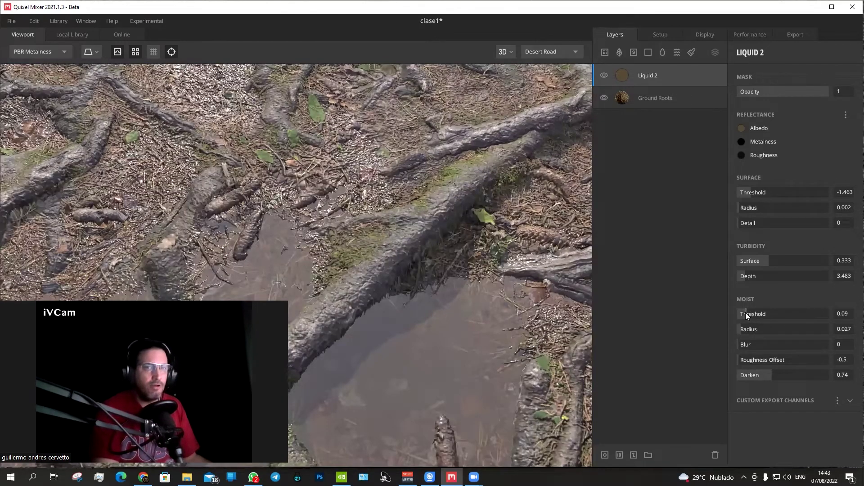
drag(747, 314, 784, 310)
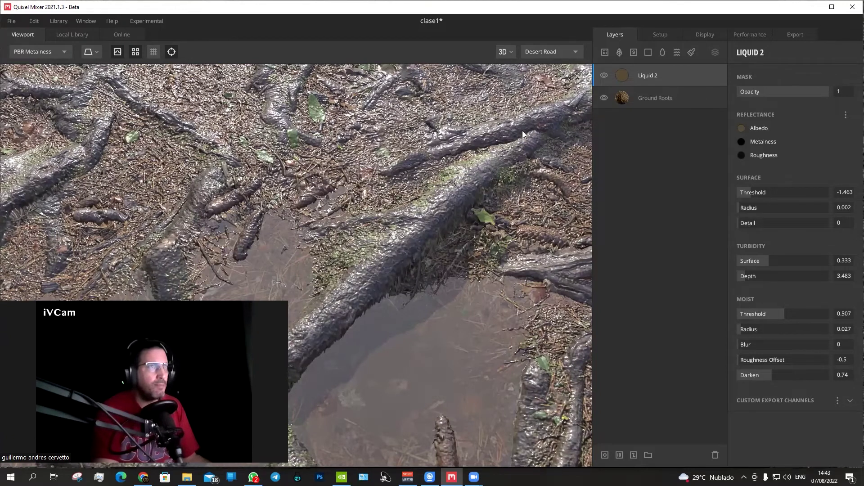
mouse_move(783, 314)
mouse_down()
mouse_move(765, 315)
mouse_move(767, 324)
mouse_move(793, 321)
mouse_move(733, 332)
mouse_move(747, 329)
mouse_up()
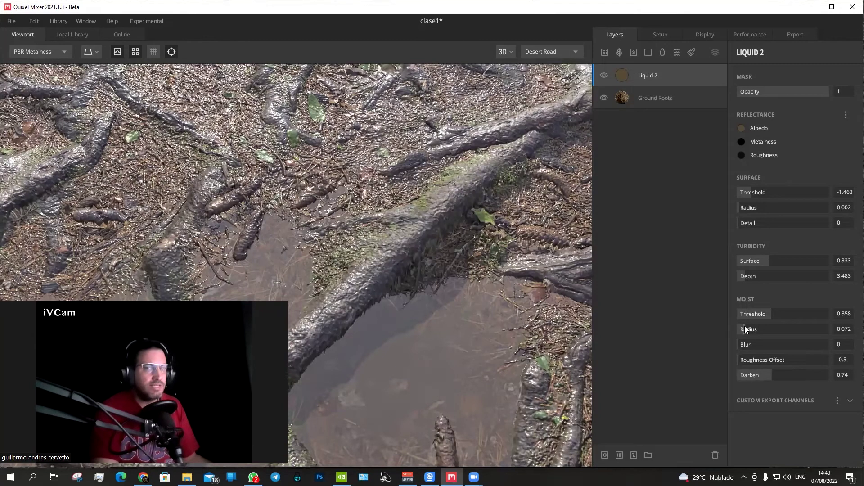
drag(765, 314, 763, 314)
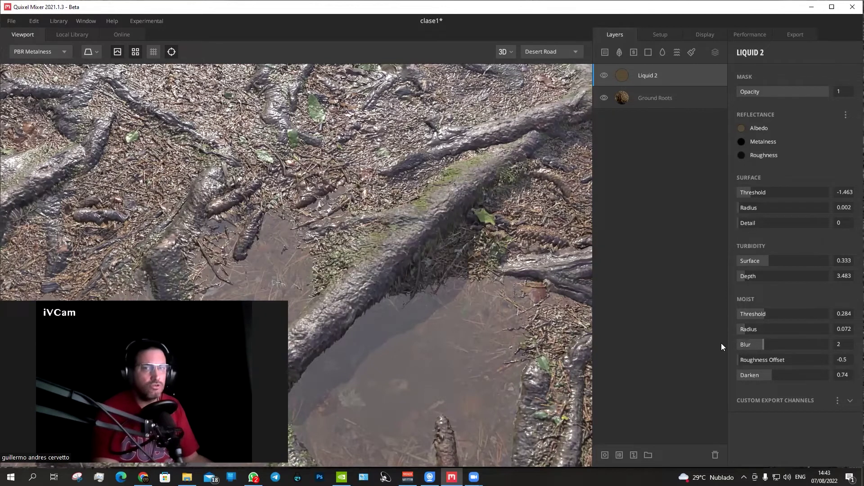
drag(741, 360, 820, 353)
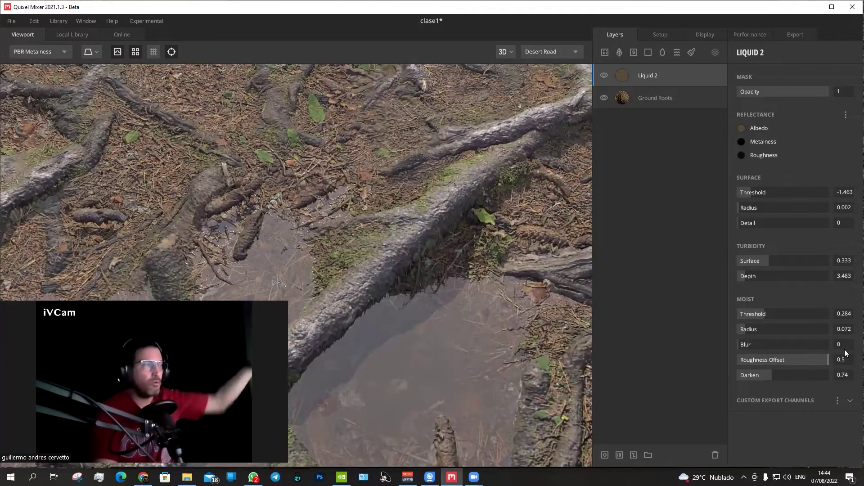
mouse_move(802, 363)
mouse_down()
mouse_move(748, 363)
mouse_move(768, 350)
mouse_up()
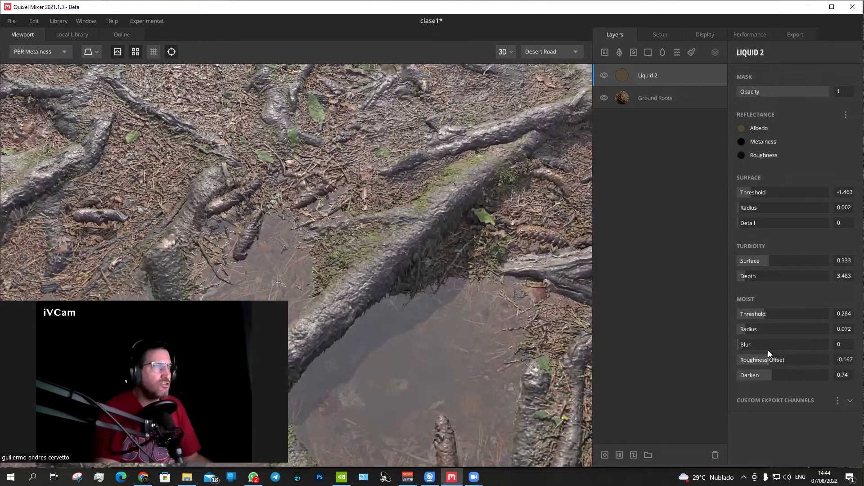
mouse_move(772, 375)
mouse_down()
mouse_move(737, 376)
mouse_move(798, 375)
mouse_move(721, 379)
mouse_move(839, 363)
mouse_move(743, 377)
mouse_move(749, 373)
mouse_up()
drag(401, 341, 390, 270)
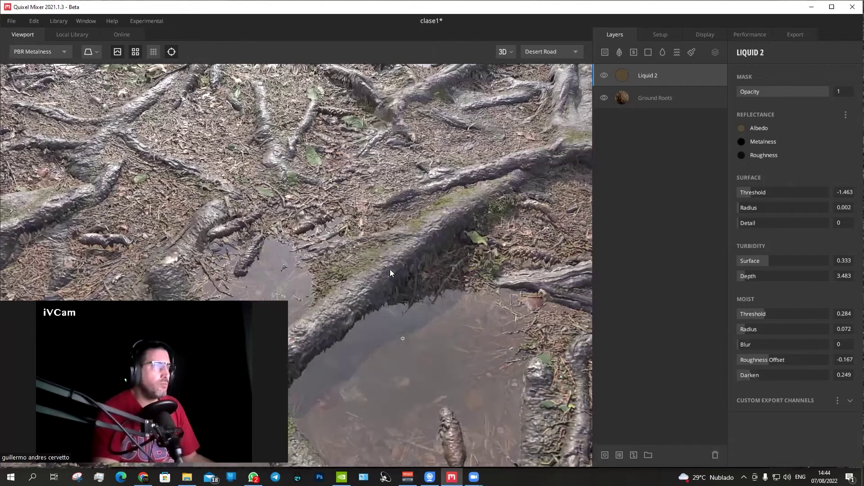
scroll(390, 228, down, 5)
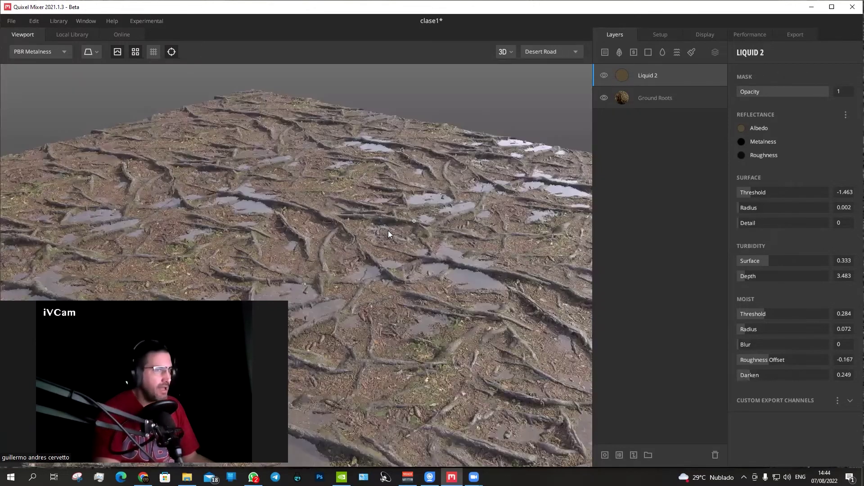
drag(321, 244, 421, 185)
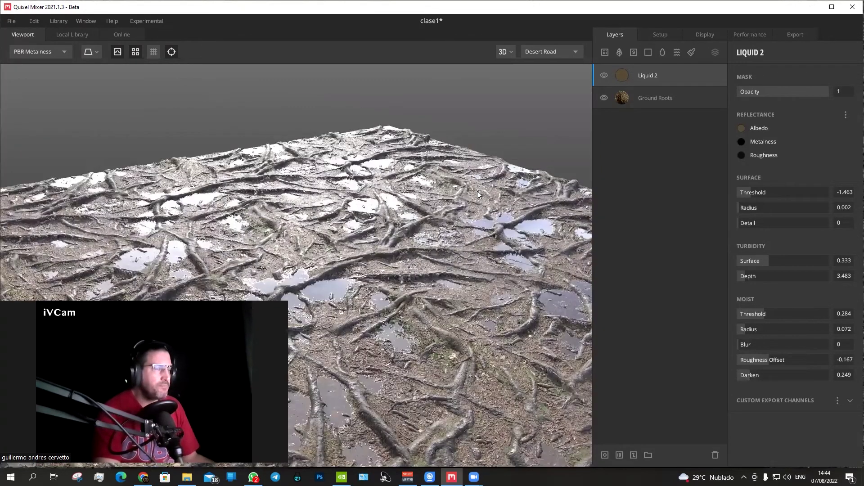
drag(476, 194, 487, 168)
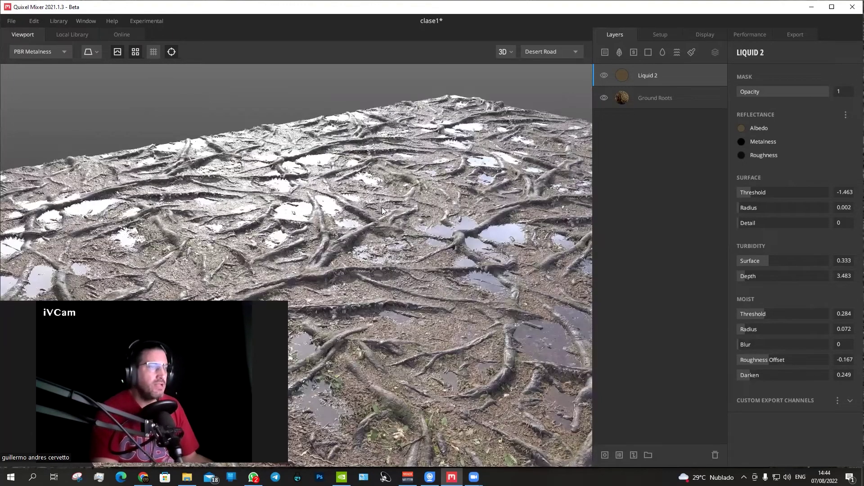
drag(382, 207, 382, 207)
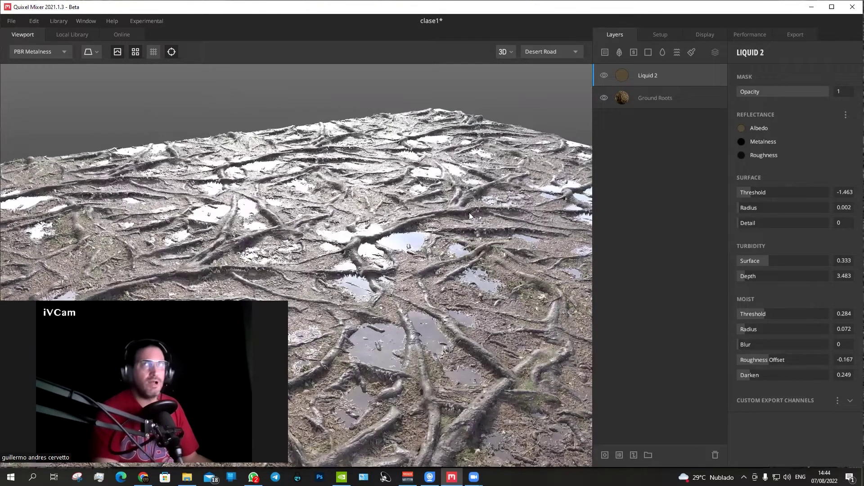
- Export the clase1 maps at 4096 px to disk, then dismiss SketchUp's welcome window
click(804, 36)
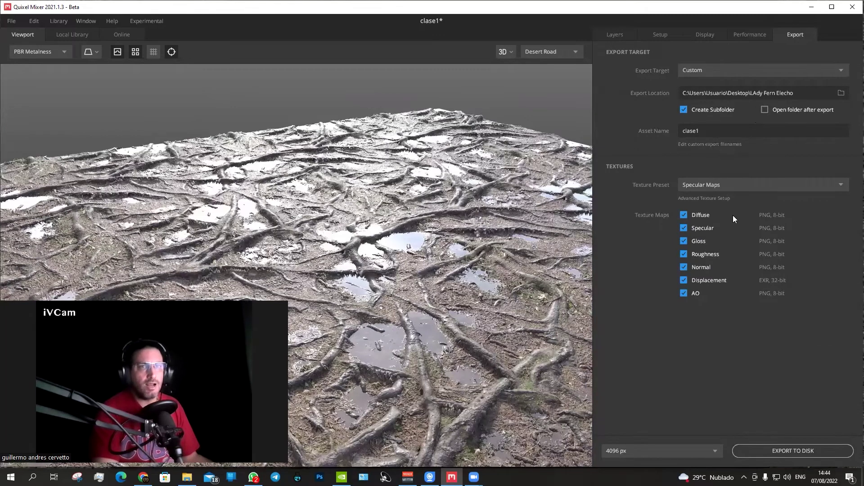
click(770, 451)
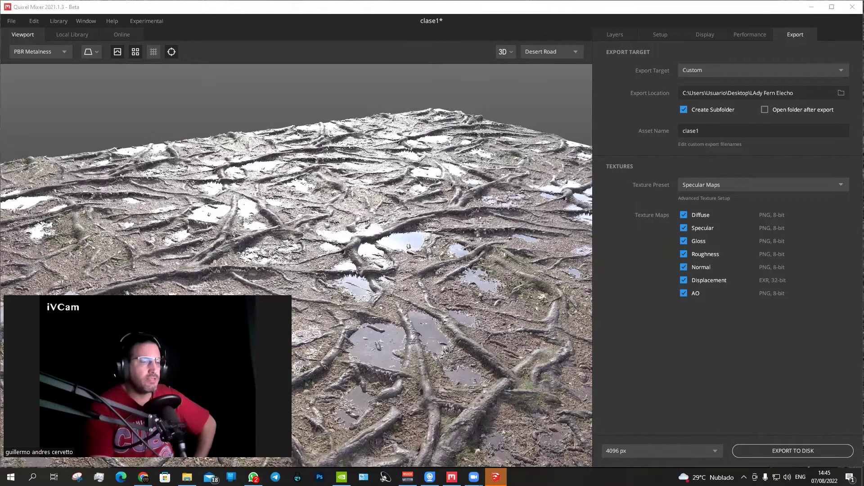
click(335, 160)
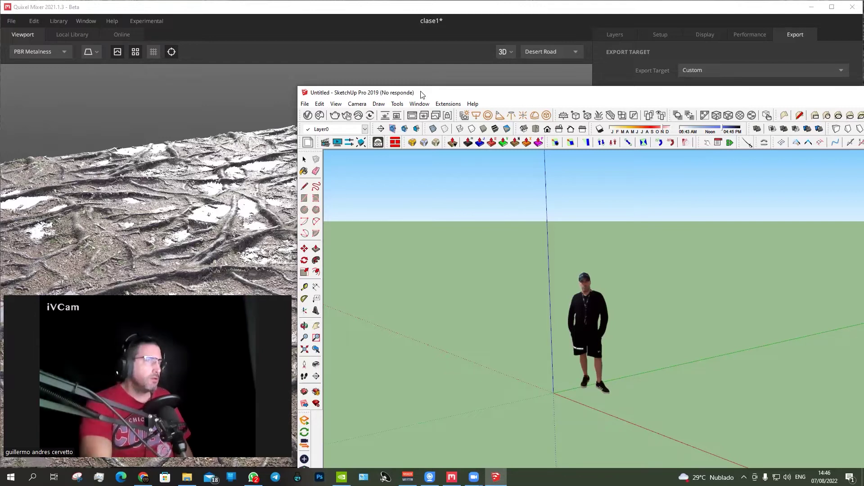
drag(421, 93, 182, 33)
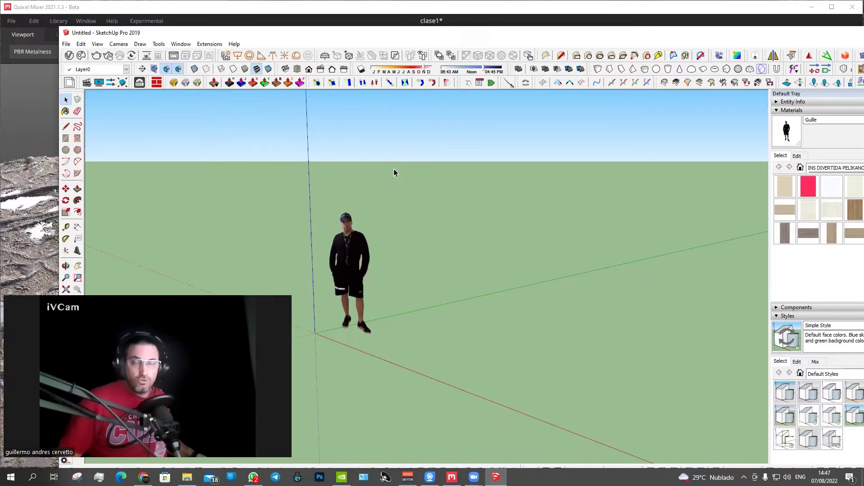
mouse_move(389, 269)
middle_down()
mouse_move(437, 325)
mouse_move(480, 282)
middle_up()
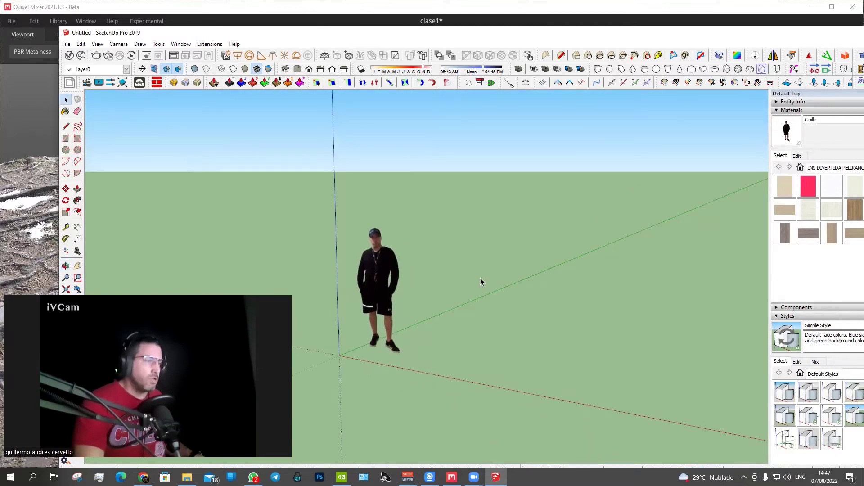
- Maximize the SketchUp window and delete the default person figure
double_click(446, 34)
double_click(298, 327)
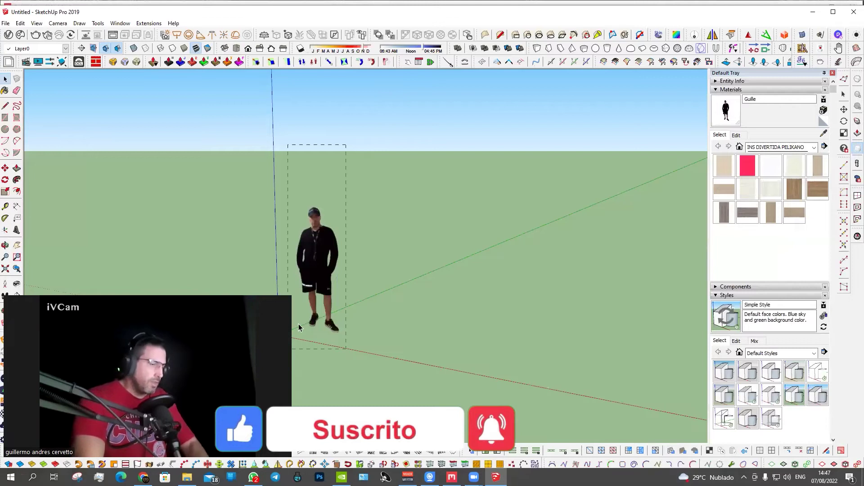
key(Delete)
middle_drag(299, 328, 403, 329)
- Draw a rectangular ground face from the origin and select it with its edges
key(r)
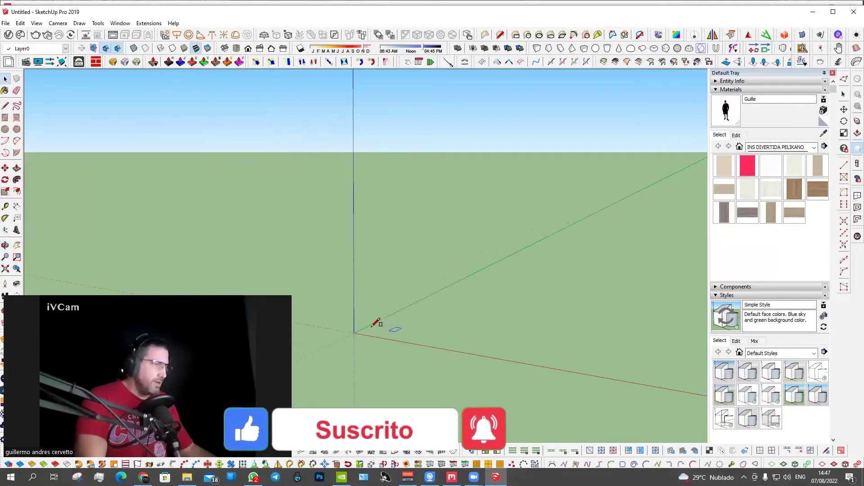
click(353, 334)
mouse_move(683, 283)
middle_down()
mouse_move(595, 264)
mouse_move(612, 264)
middle_up()
click(683, 270)
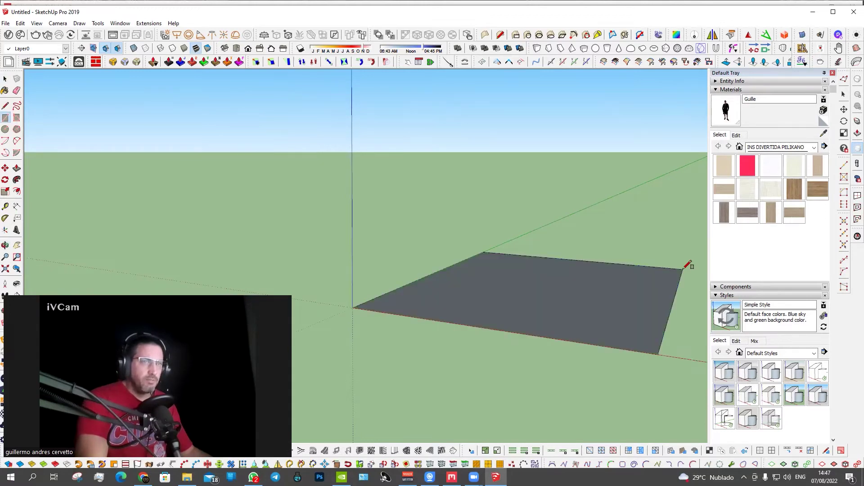
key(space)
click(539, 274)
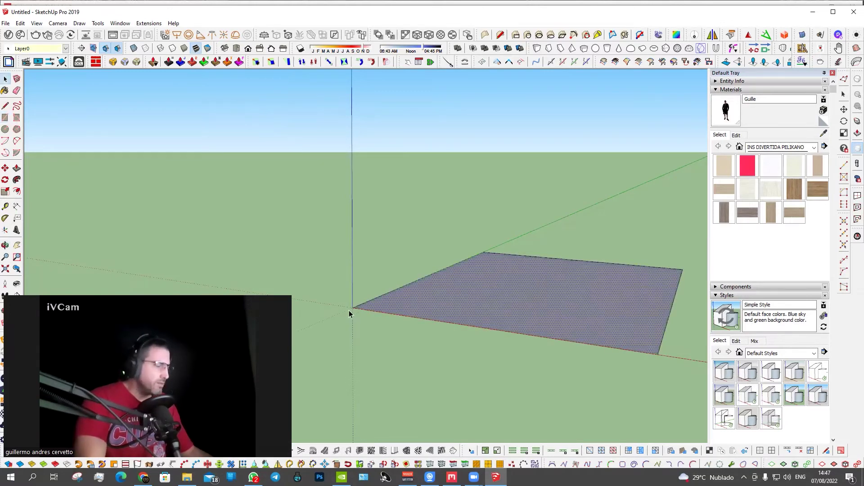
double_click(465, 342)
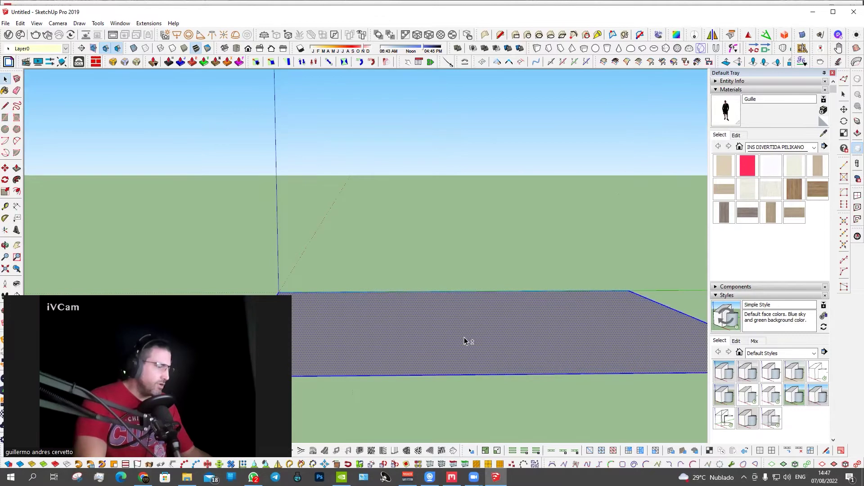
- Orbit above the ground face and bring up the V-Ray Asset Editor
middle_drag(479, 339, 296, 365)
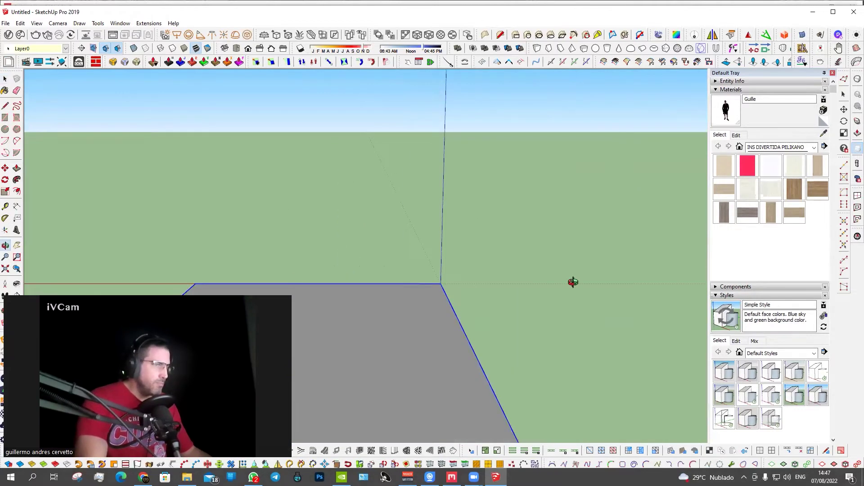
drag(573, 282, 507, 154)
key(space)
click(6, 35)
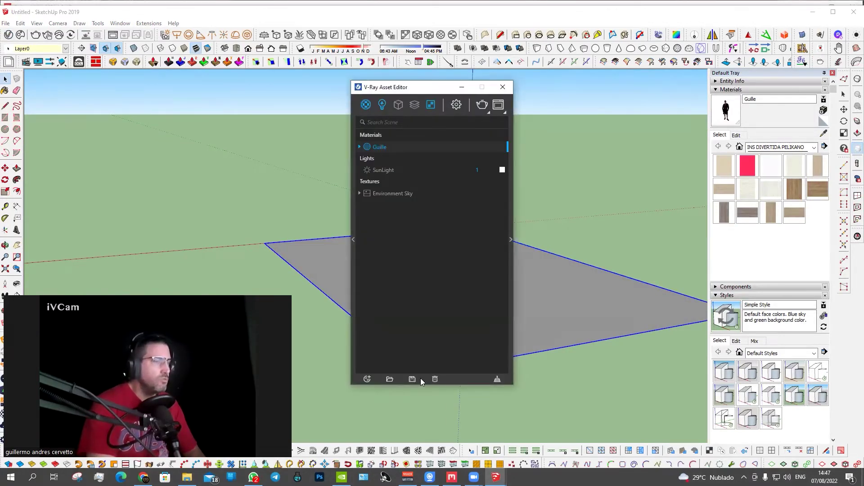
- Replace the leftover figure material with a new Generic V-Ray material
click(435, 379)
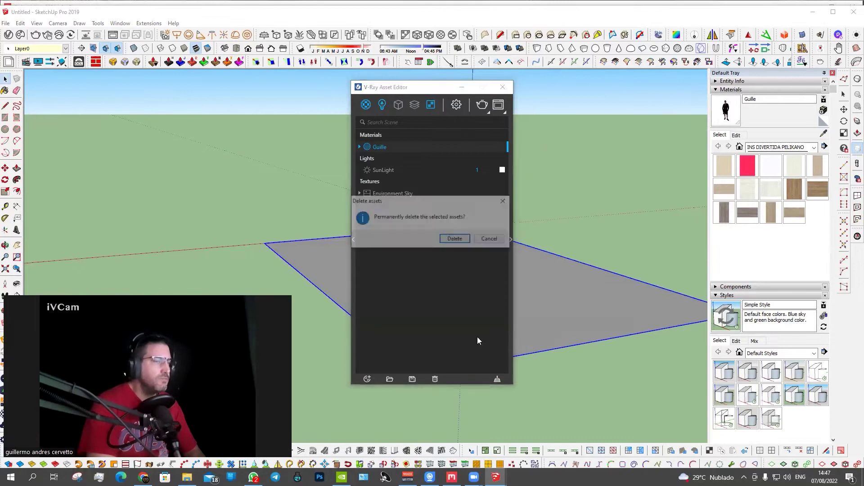
click(456, 240)
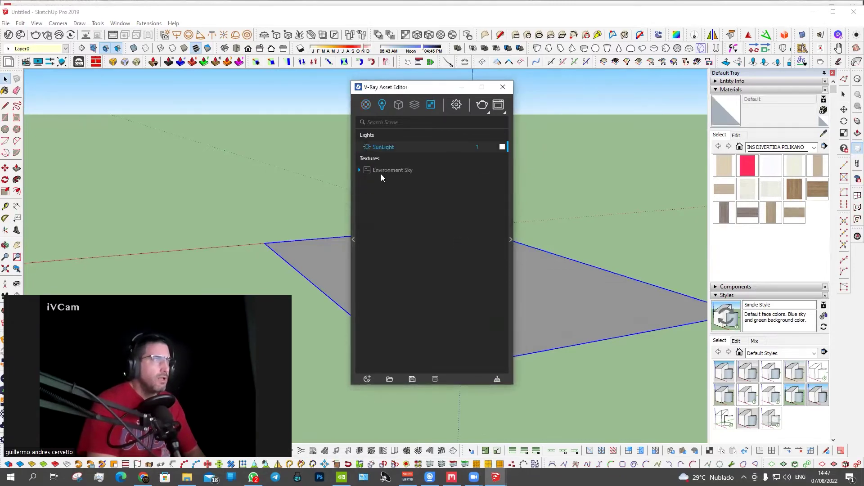
click(367, 378)
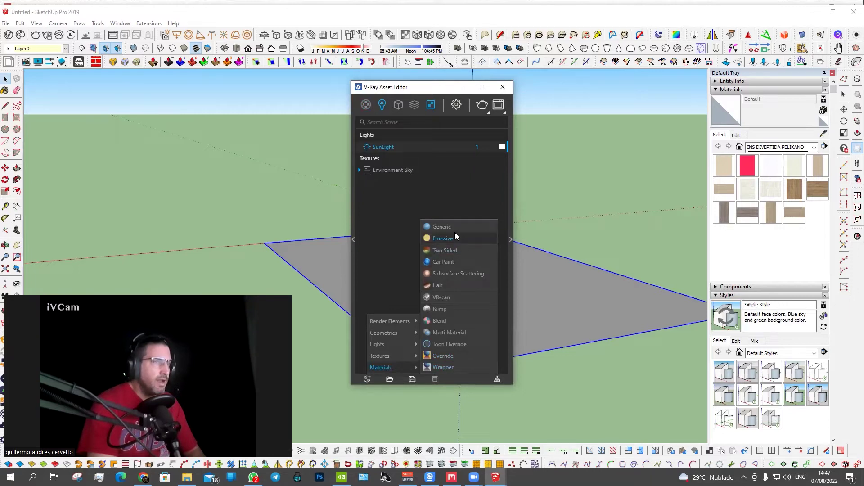
click(453, 227)
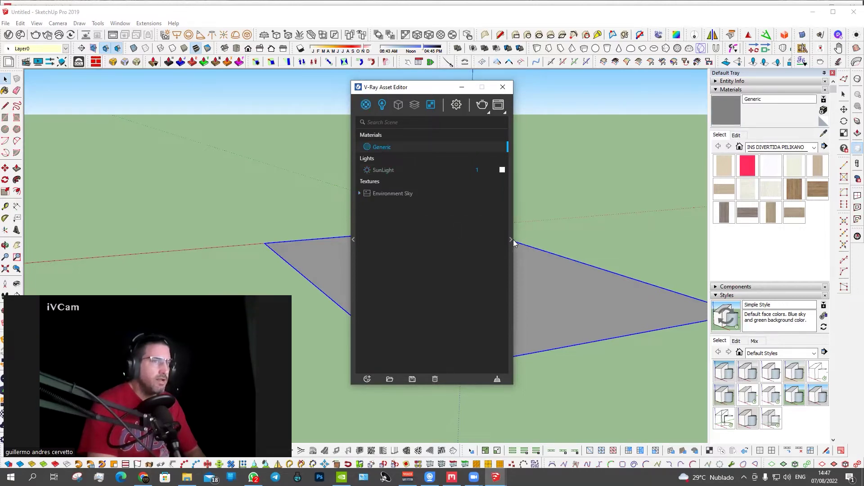
click(512, 239)
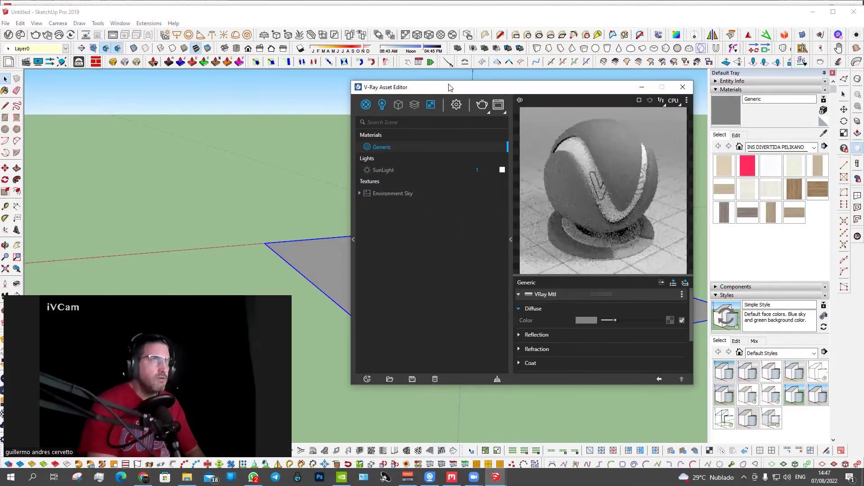
drag(447, 87, 2, 76)
- Place a copy of the ground rectangle beside the original
middle_drag(254, 277, 349, 284)
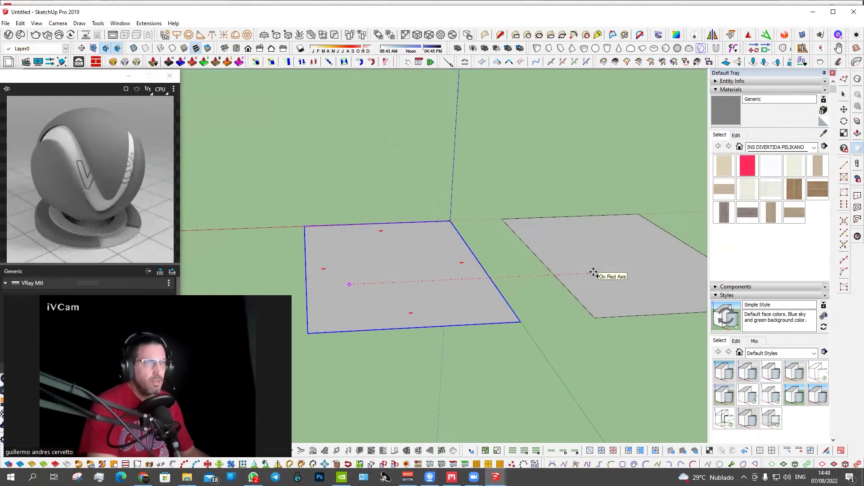
click(594, 273)
middle_drag(593, 273, 650, 245)
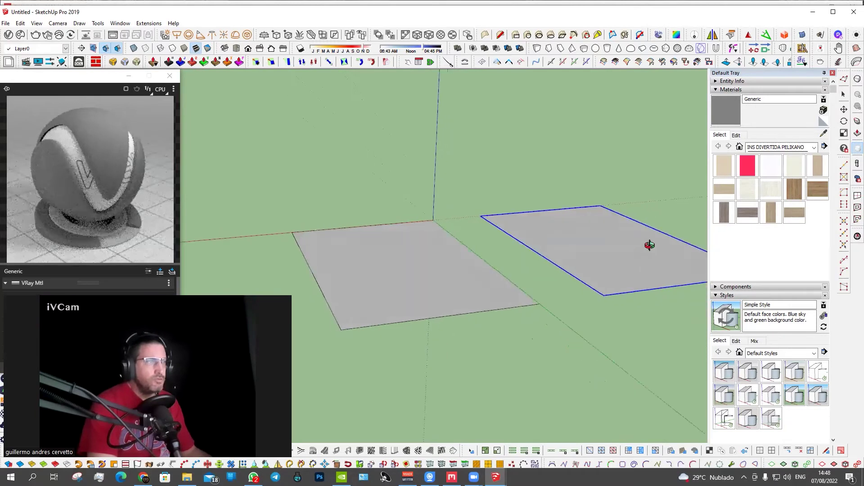
click(95, 79)
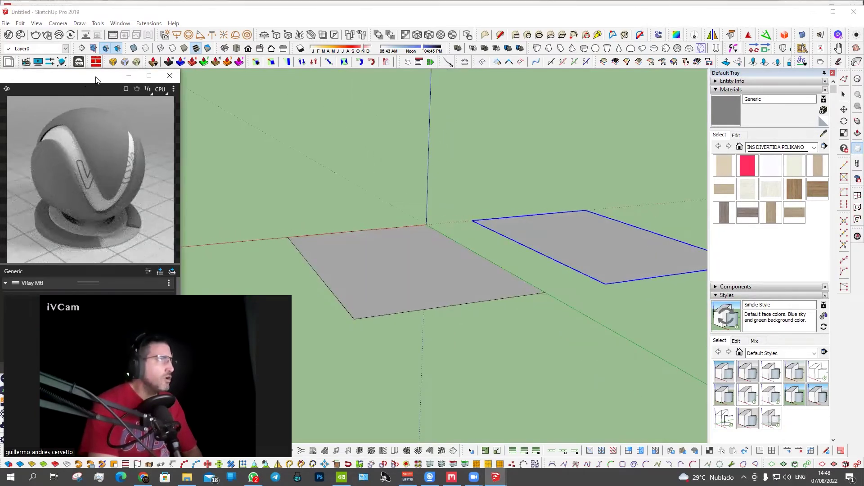
- Enlarge the asset editor and expand the Generic material's reflection and bump settings
double_click(95, 80)
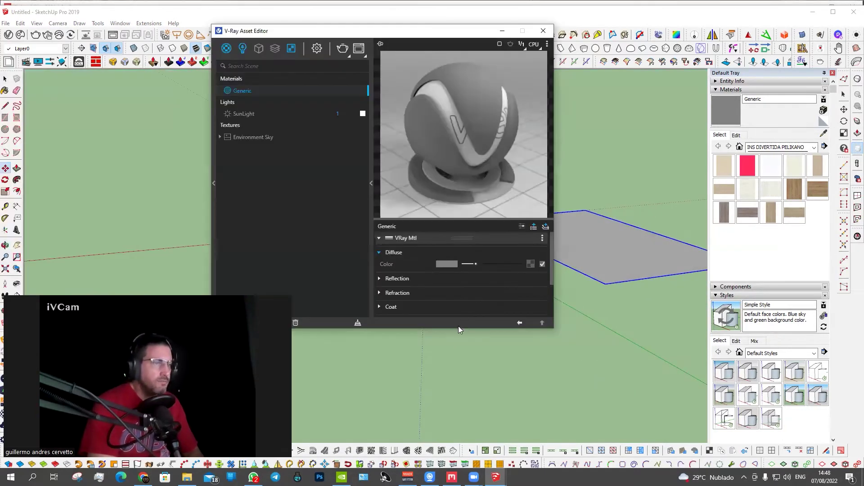
drag(458, 330, 459, 407)
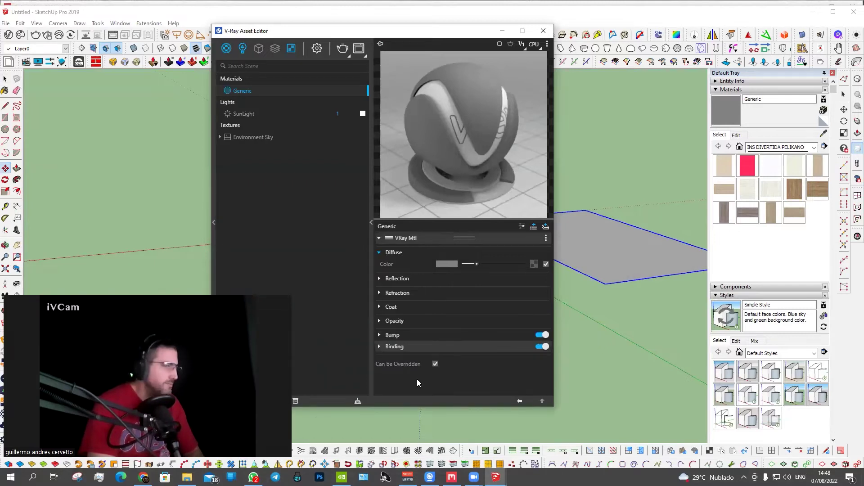
click(433, 278)
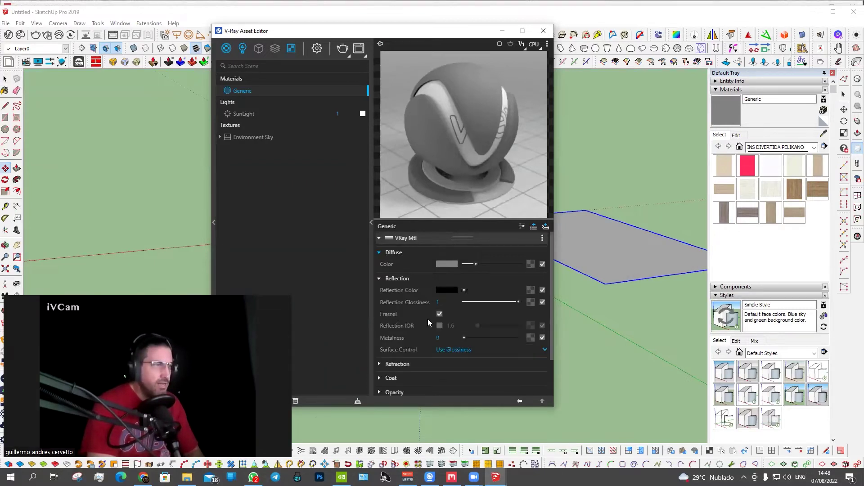
double_click(431, 407)
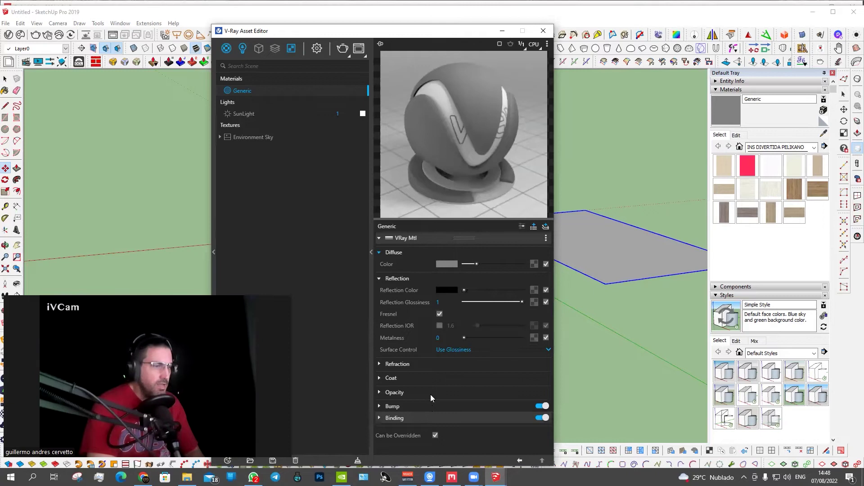
click(429, 404)
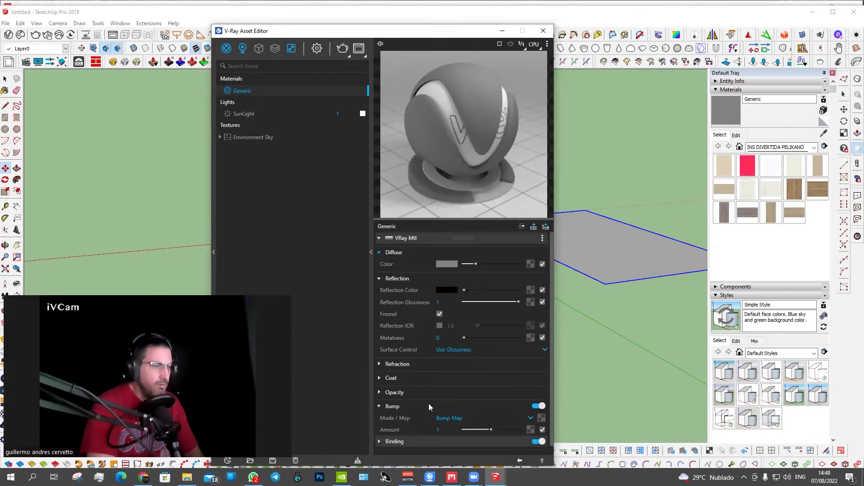
scroll(436, 357, down, 1)
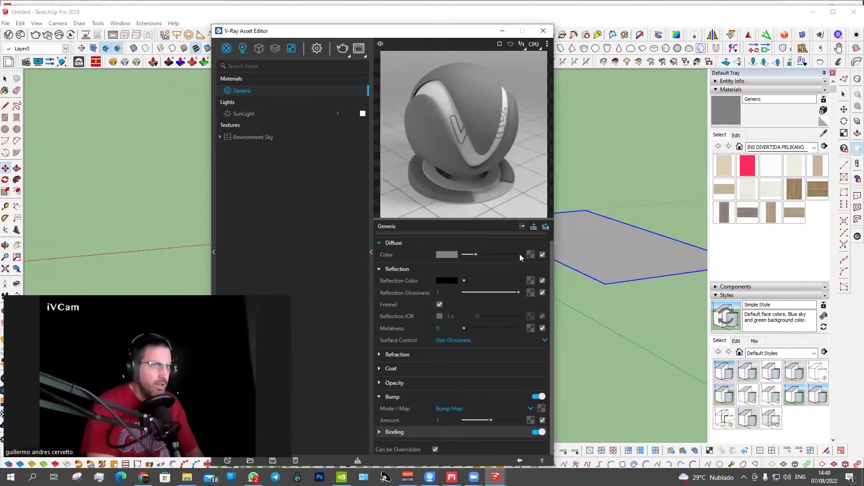
- Add a Normal Displacement layer (amount 1, shift 0) and expand its settings
click(534, 227)
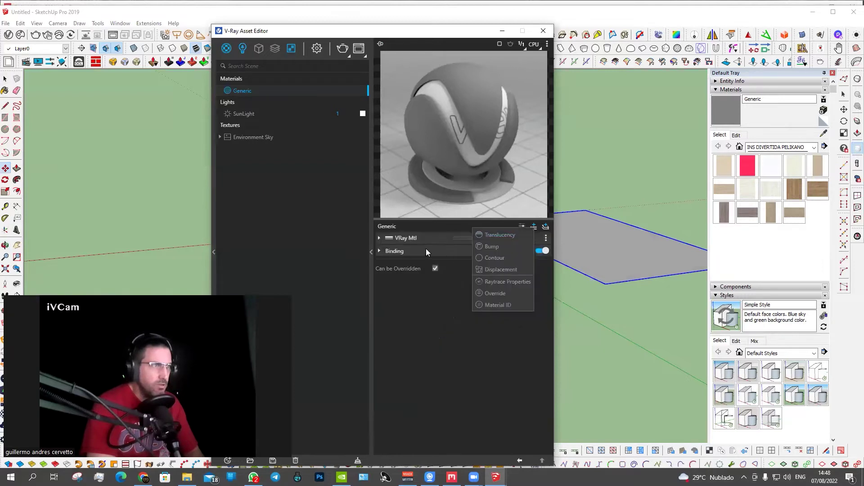
click(454, 241)
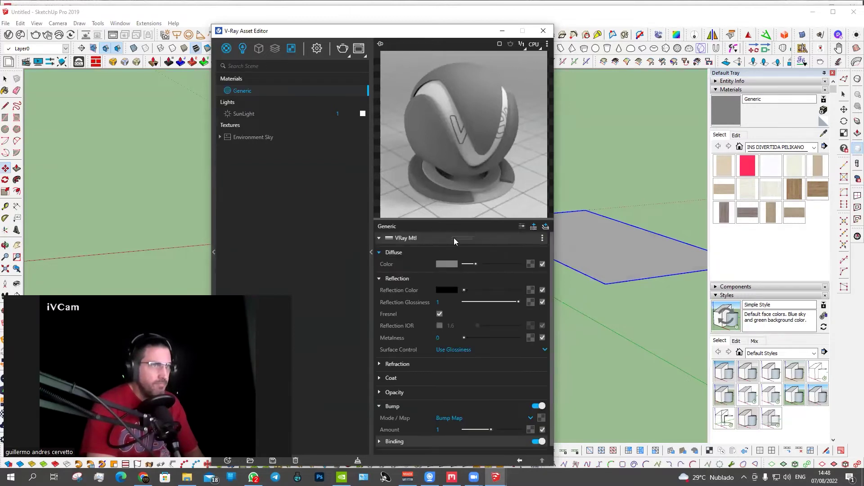
click(525, 227)
click(504, 270)
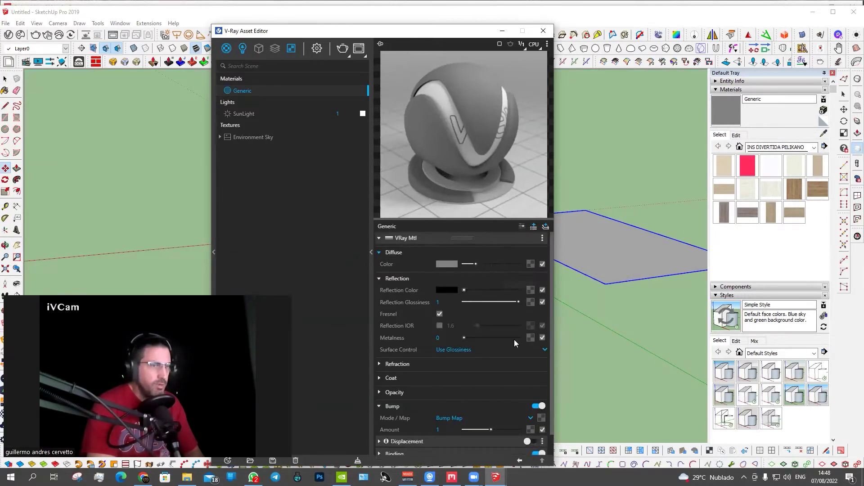
click(529, 444)
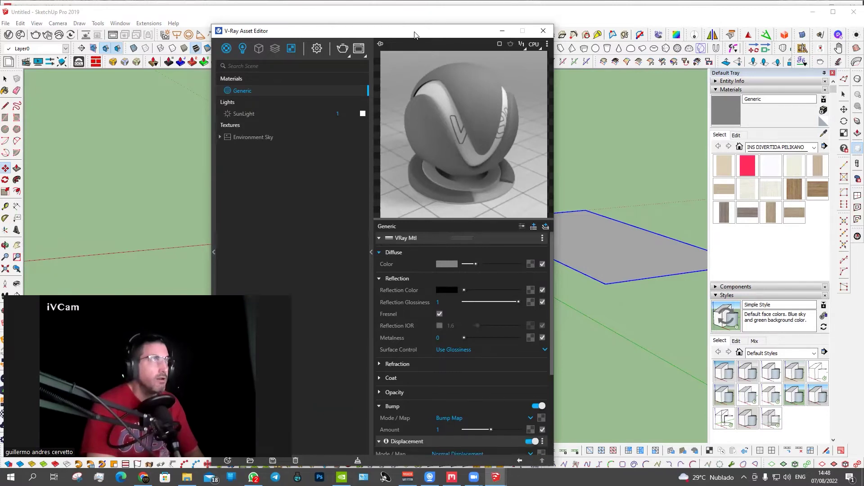
drag(409, 28, 330, 4)
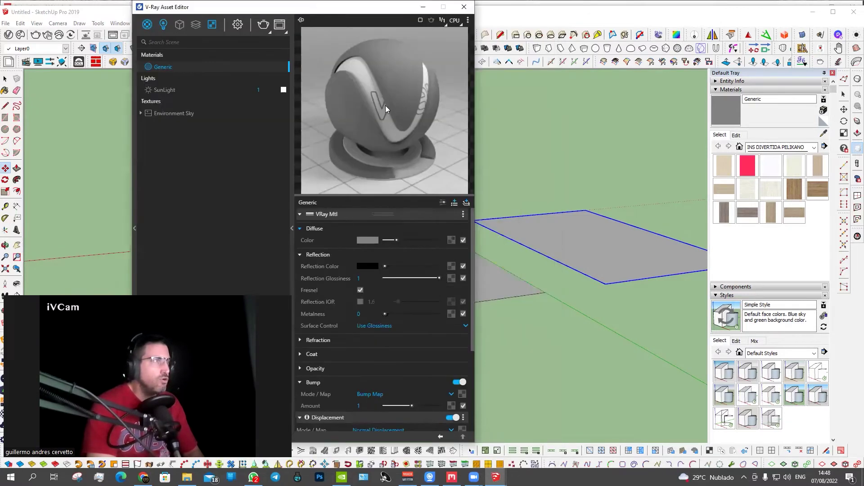
drag(381, 193, 376, 149)
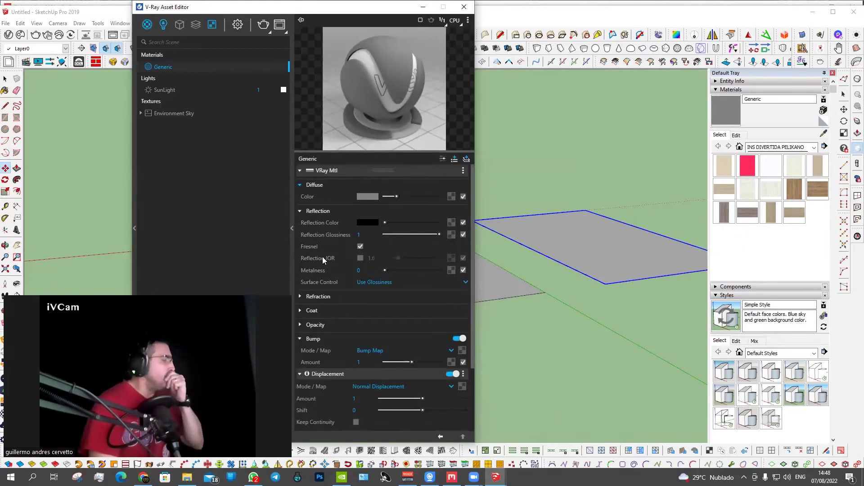
click(187, 478)
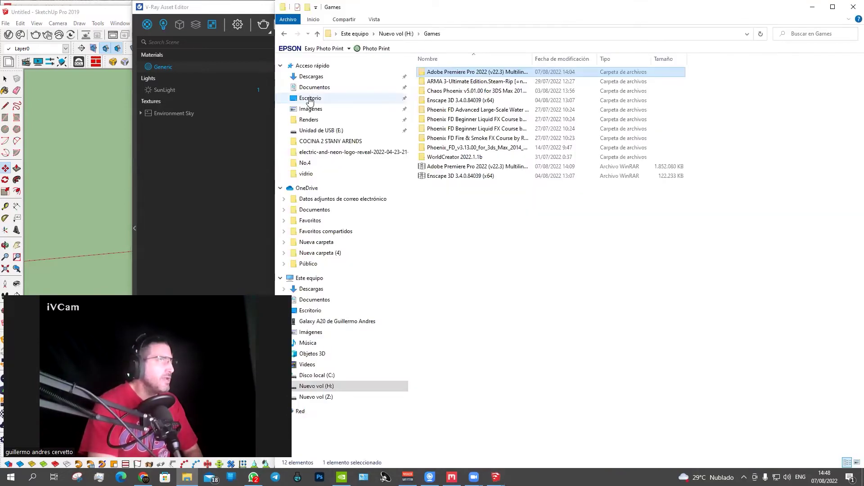
click(310, 97)
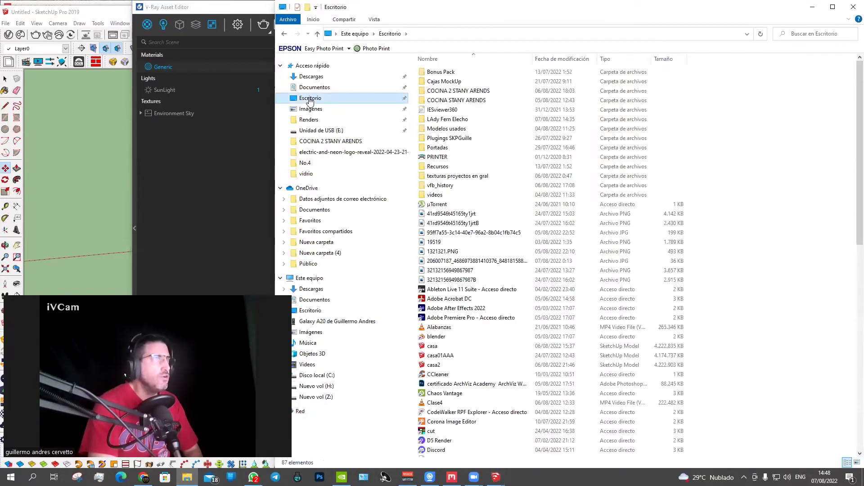
double_click(458, 119)
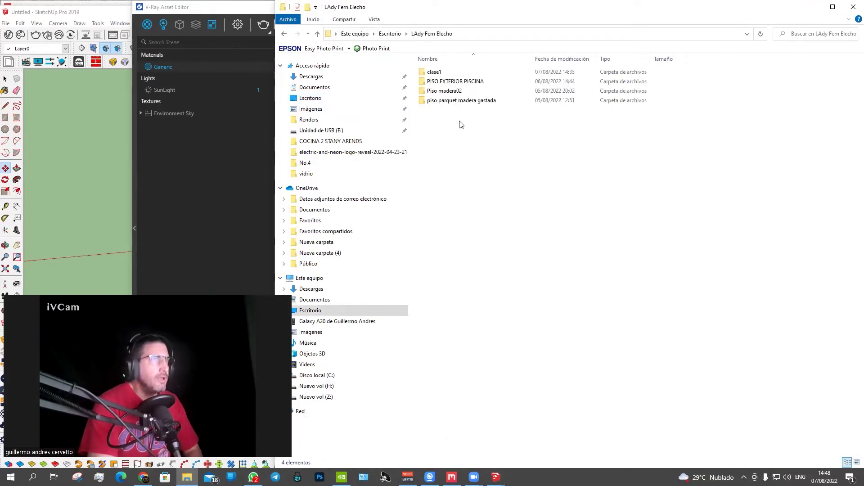
double_click(446, 74)
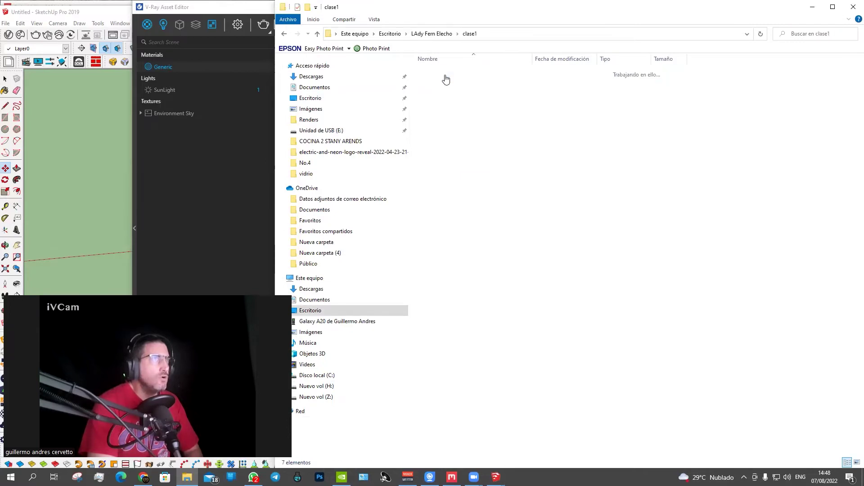
right_click(502, 176)
key(Escape)
key(Escape)
key(alt+Left)
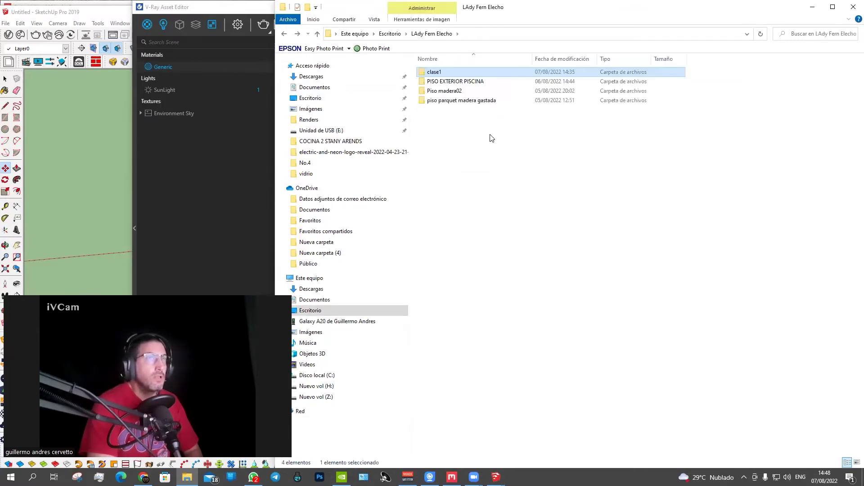
- Check the piso parquet madera gastada folder, reopen clase1, and move Explorer over SketchUp
click(457, 82)
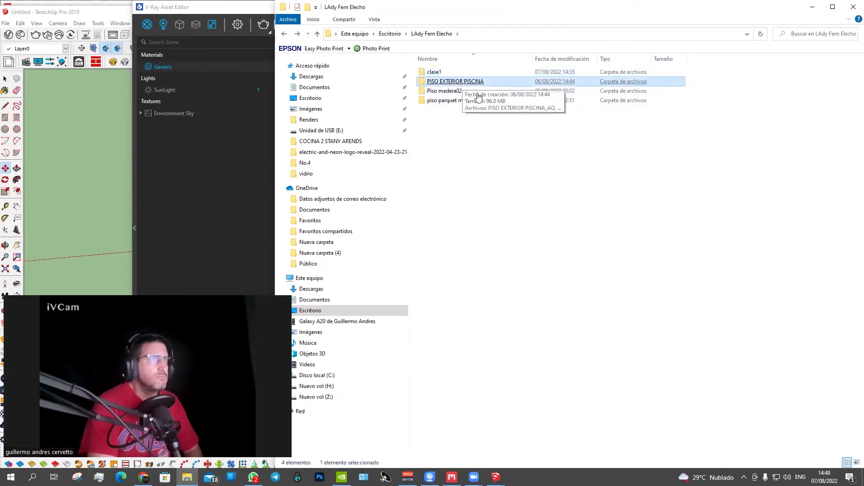
double_click(455, 102)
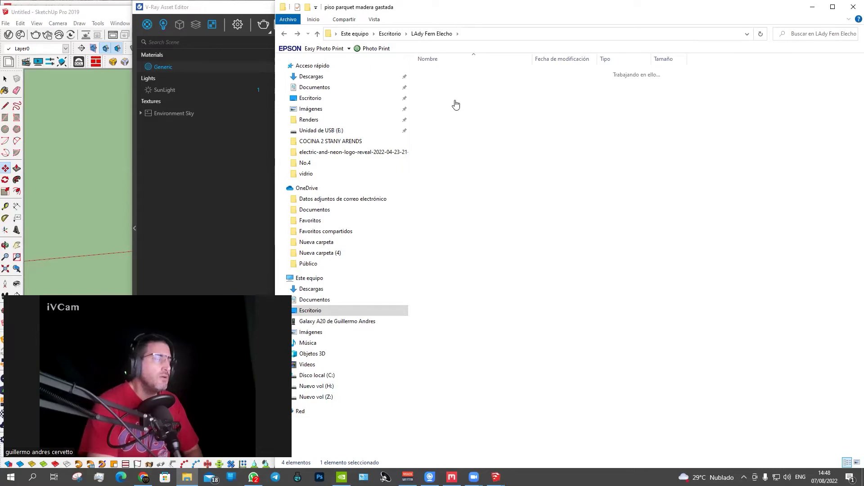
key(alt+Left)
click(444, 74)
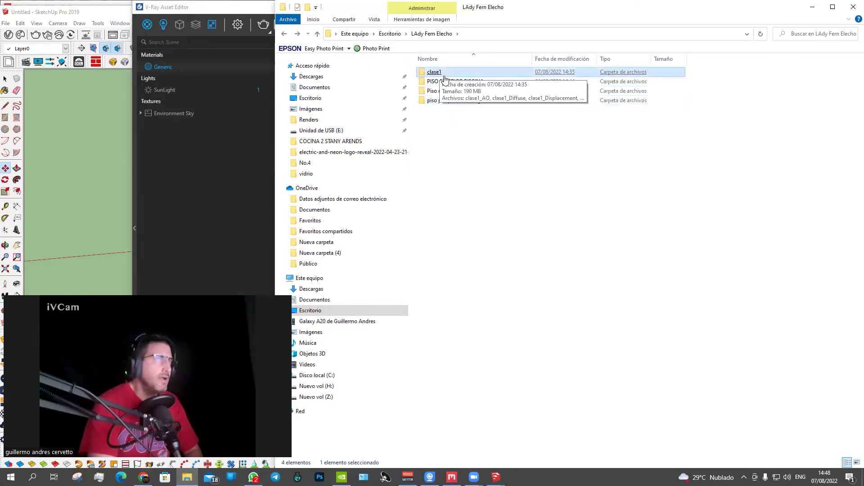
click(445, 82)
double_click(440, 76)
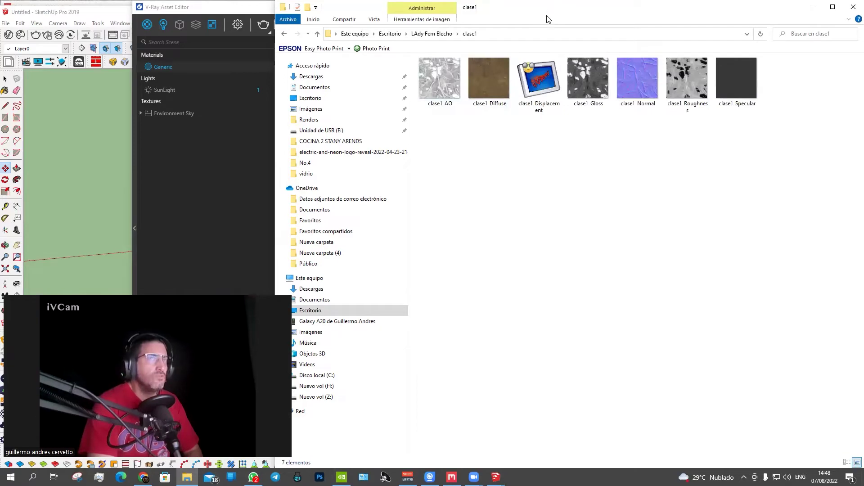
drag(549, 19, 450, 137)
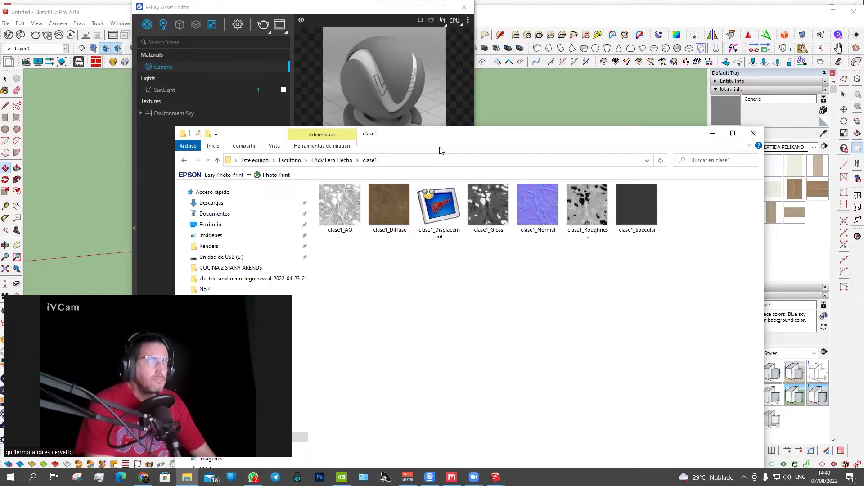
double_click(579, 210)
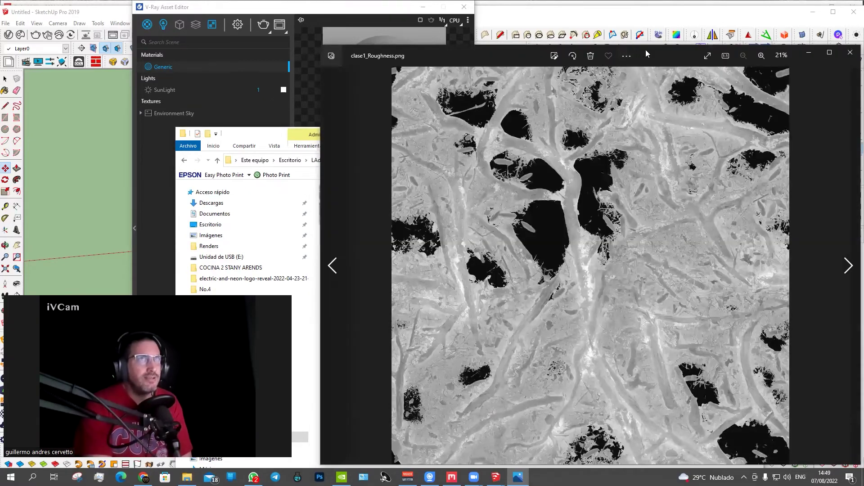
drag(639, 49, 514, 45)
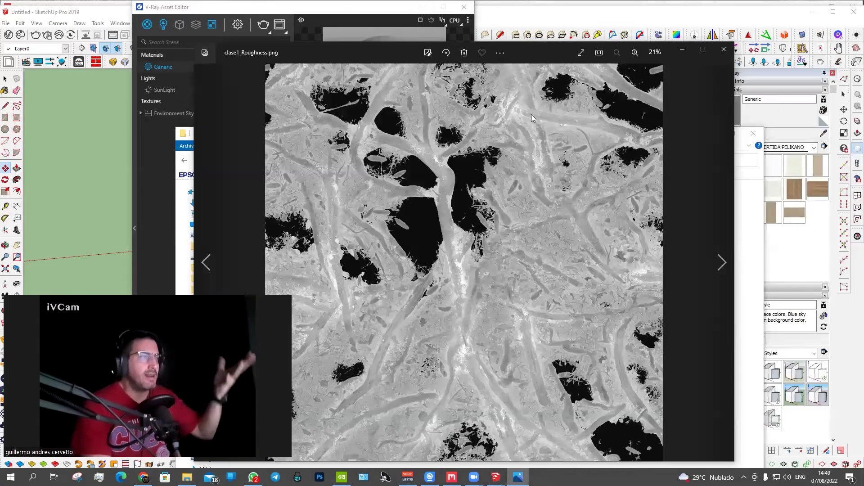
click(723, 49)
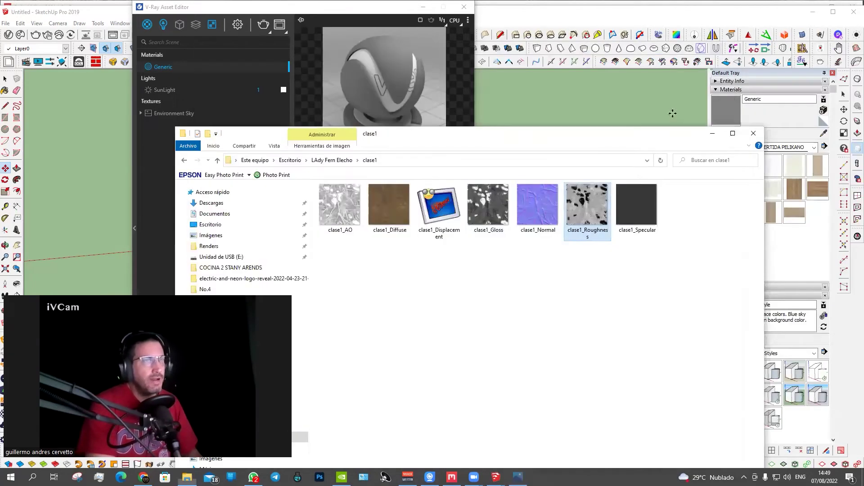
double_click(484, 205)
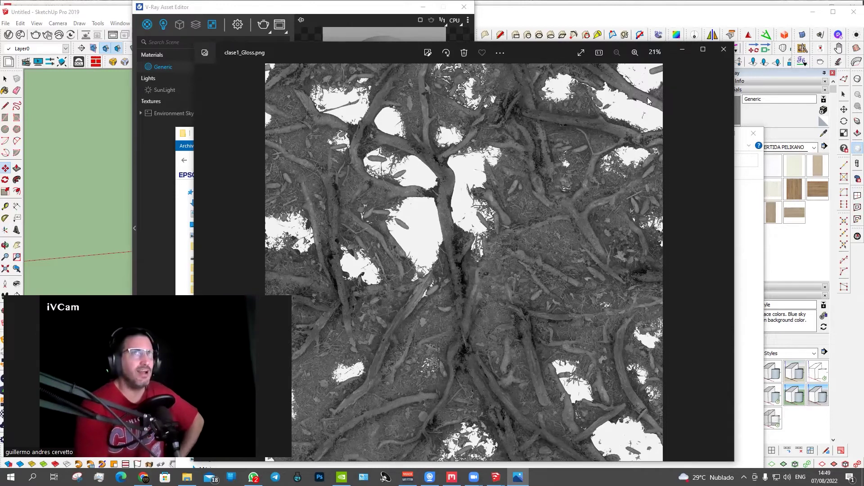
click(723, 50)
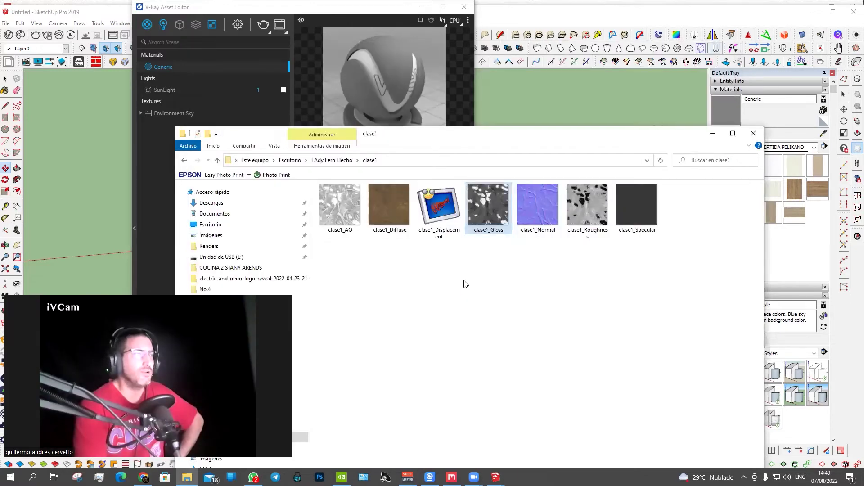
double_click(480, 206)
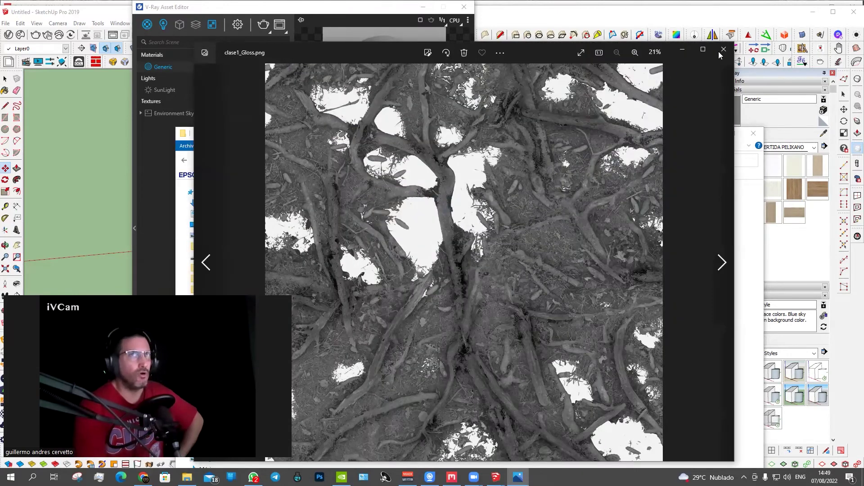
click(723, 51)
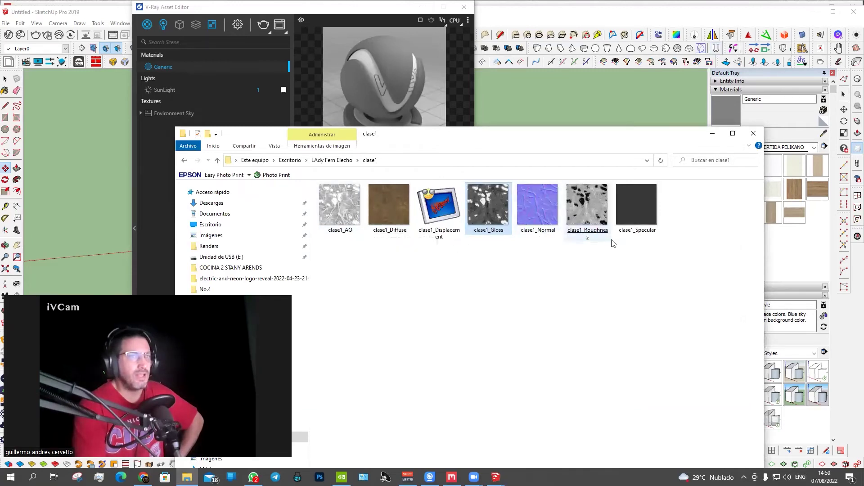
double_click(635, 205)
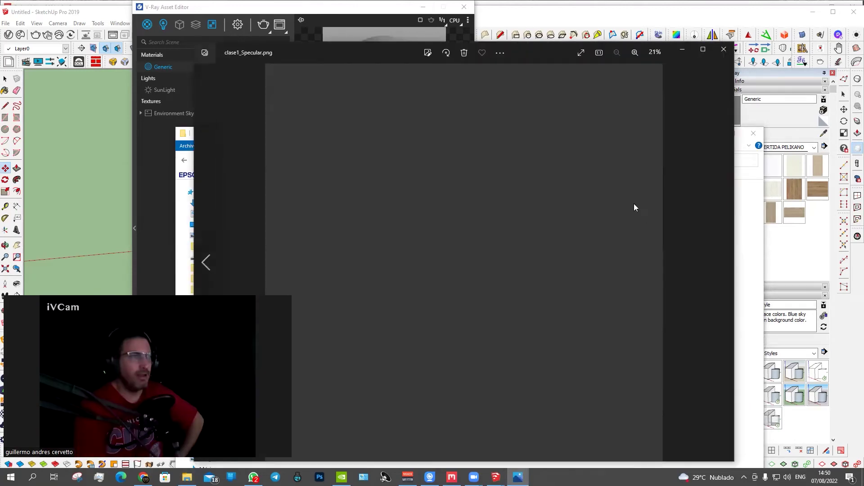
click(724, 48)
double_click(600, 211)
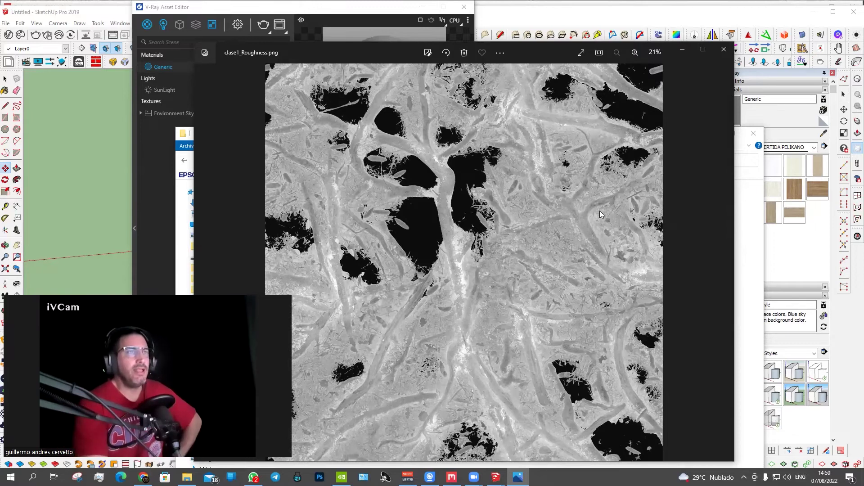
click(724, 53)
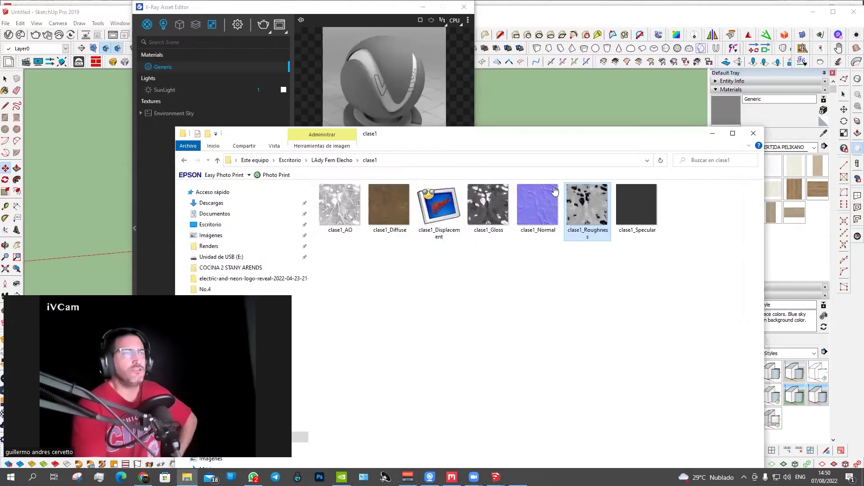
double_click(498, 207)
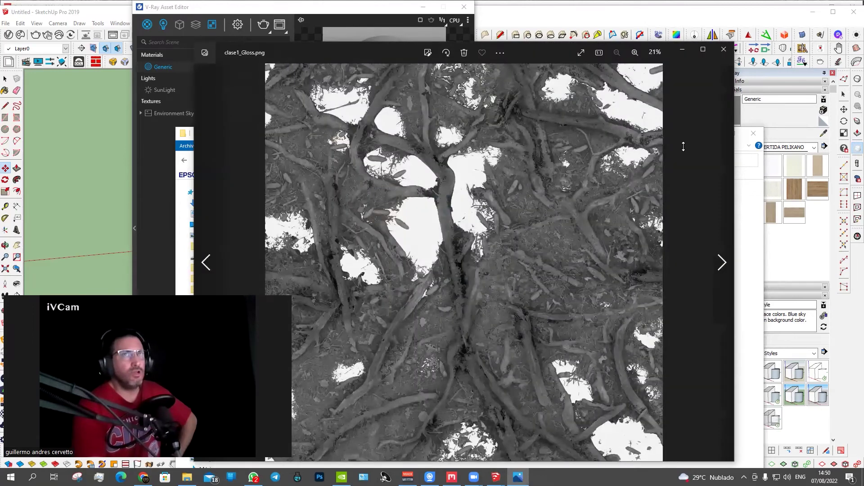
click(724, 49)
double_click(592, 204)
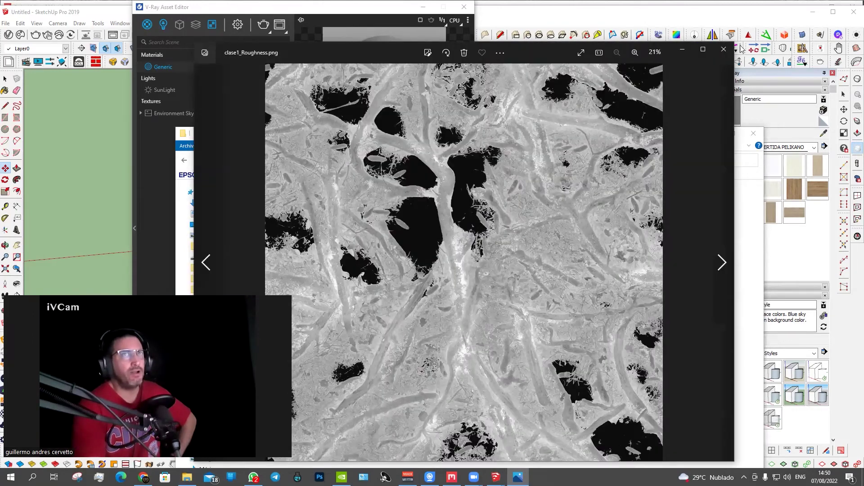
click(723, 49)
double_click(484, 209)
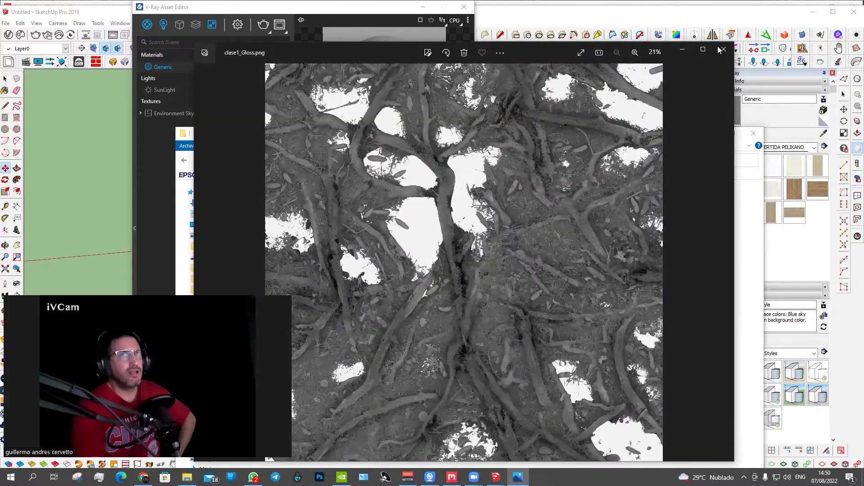
click(723, 49)
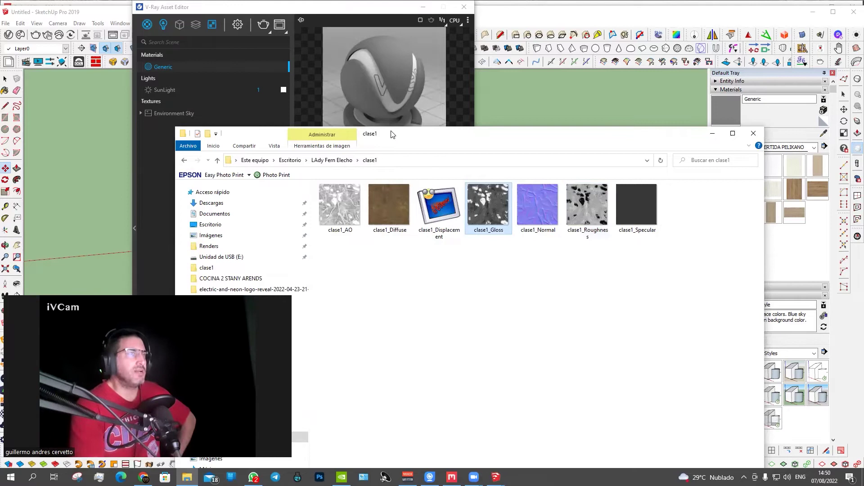
- Paint the ground rectangle with the Generic material and orbit to view it
drag(391, 135, 742, 29)
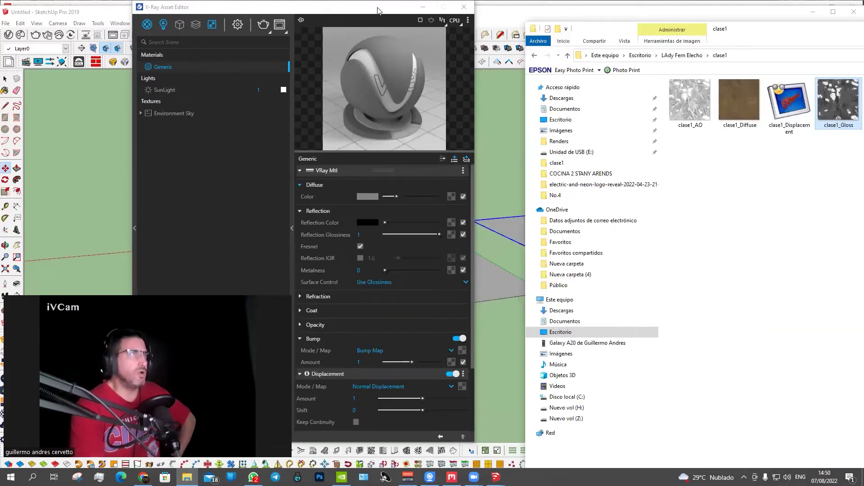
drag(377, 10, 163, 10)
scroll(356, 253, up, 3)
key(b)
click(411, 258)
mouse_move(411, 295)
middle_down()
mouse_move(368, 270)
mouse_move(357, 234)
middle_up()
scroll(357, 234, up, 2)
scroll(395, 236, up, 2)
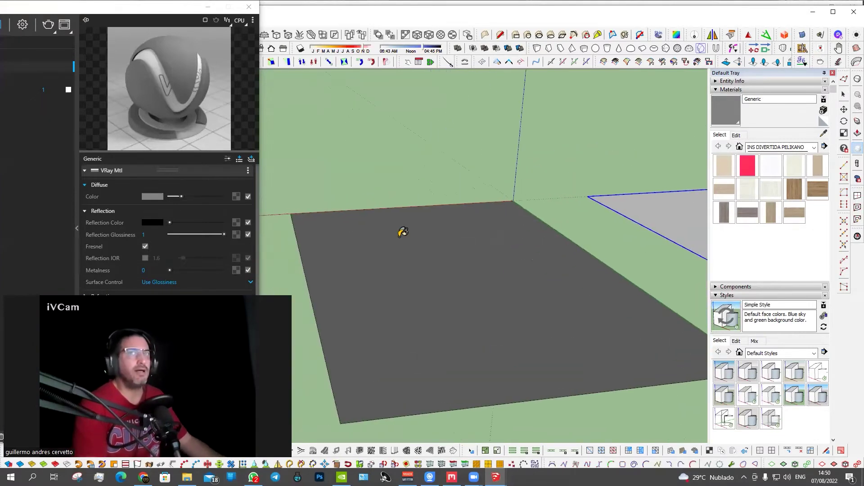
- Bring up the clase1 folder beside the editor and preview clase1_AO in Photos
key(alt+Tab)
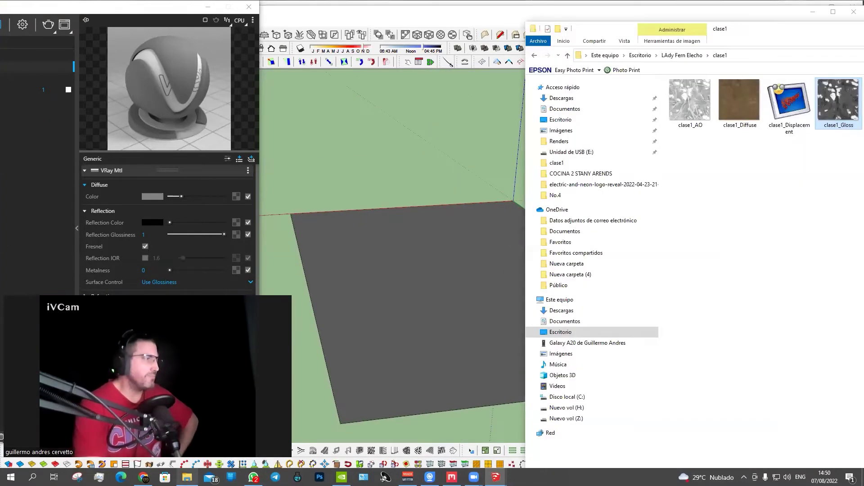
drag(162, 11, 357, 21)
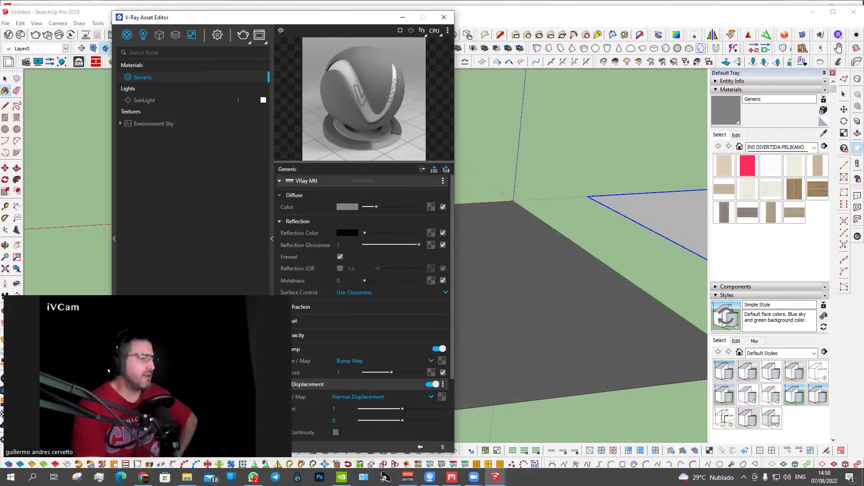
key(alt+Tab)
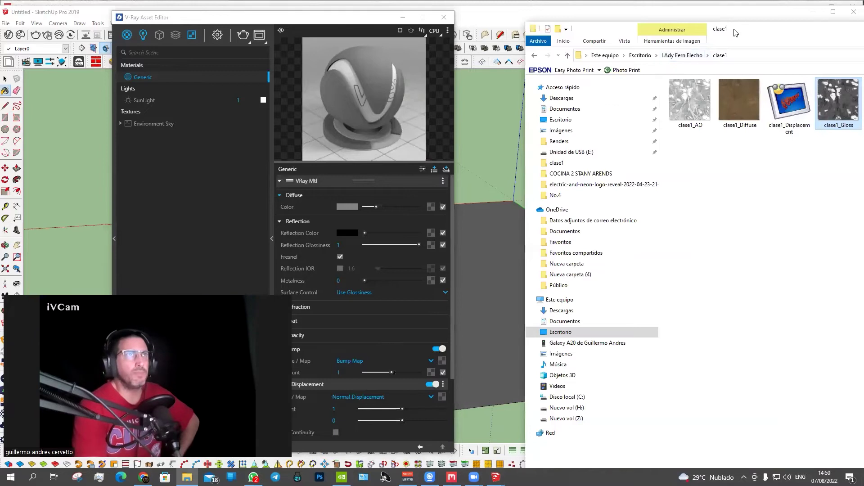
drag(735, 33, 661, 14)
click(650, 90)
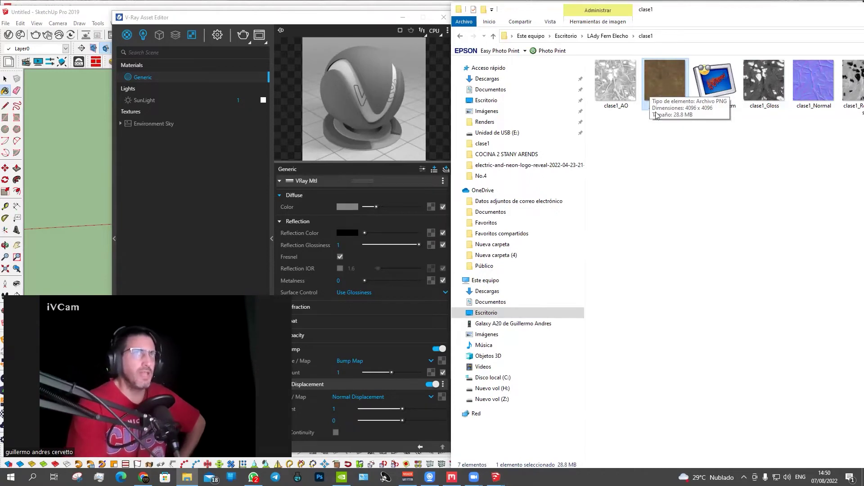
click(622, 100)
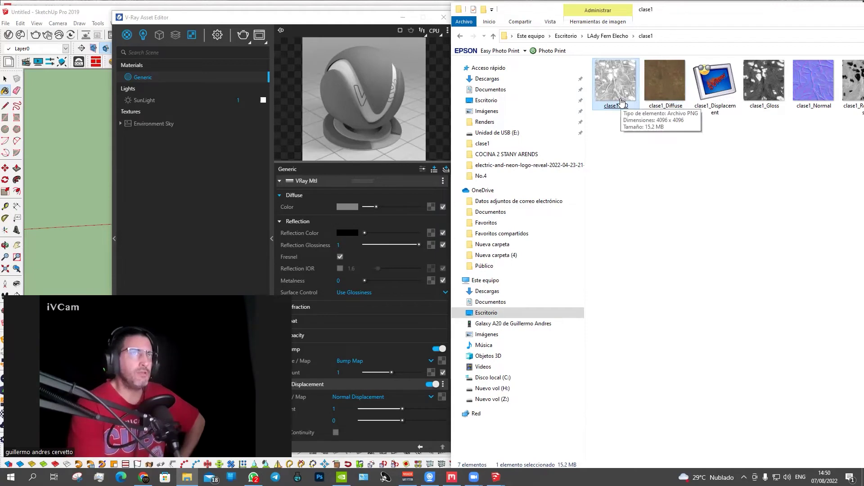
double_click(621, 100)
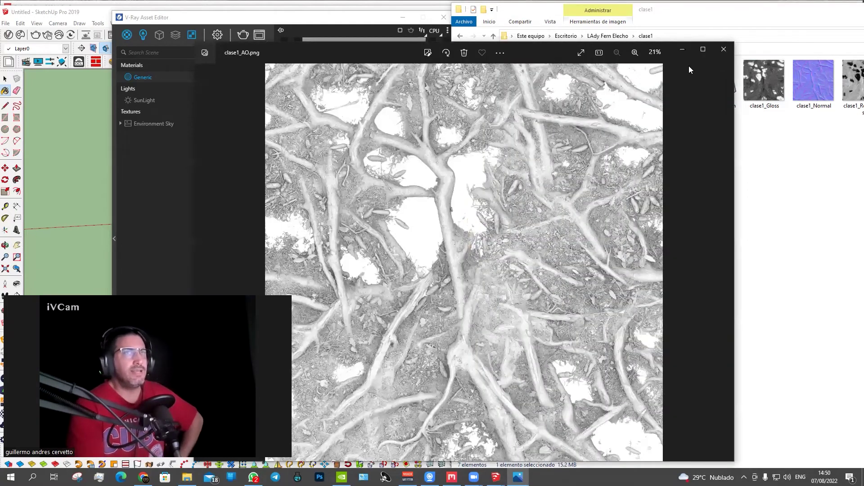
click(724, 49)
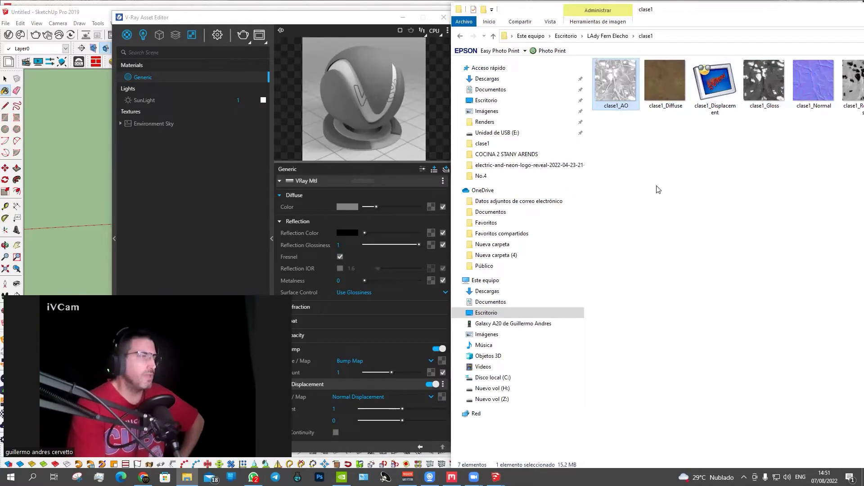
- Set diffuse to a Mix (Operator): clase1_AO as A, clase1_Diffuse as B, Multiply (A*B)
click(430, 208)
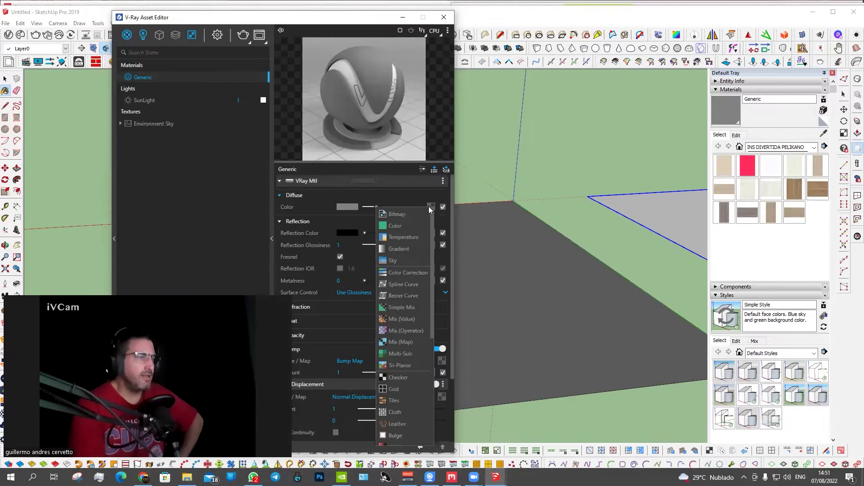
click(401, 331)
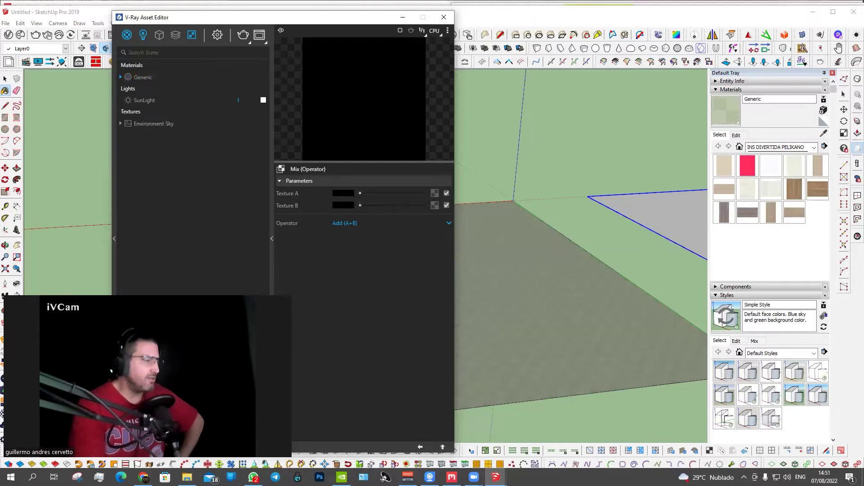
click(187, 477)
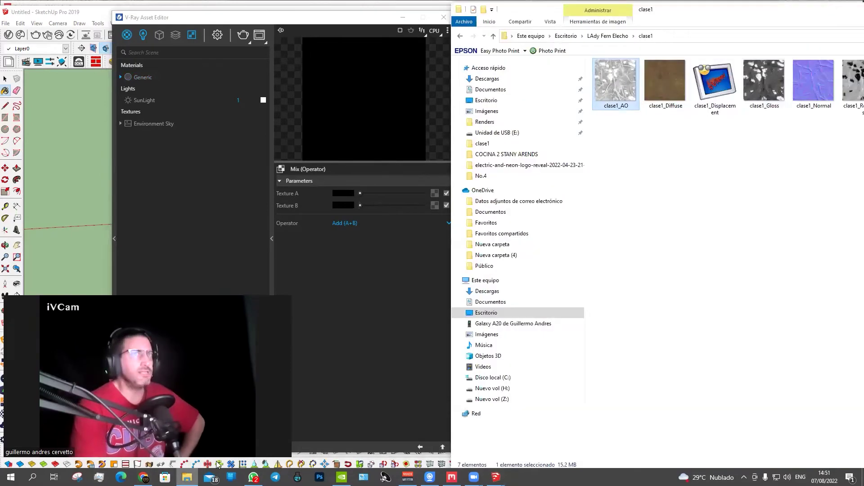
drag(616, 84, 433, 192)
mouse_move(665, 83)
mouse_down()
mouse_move(418, 227)
mouse_move(431, 207)
mouse_up()
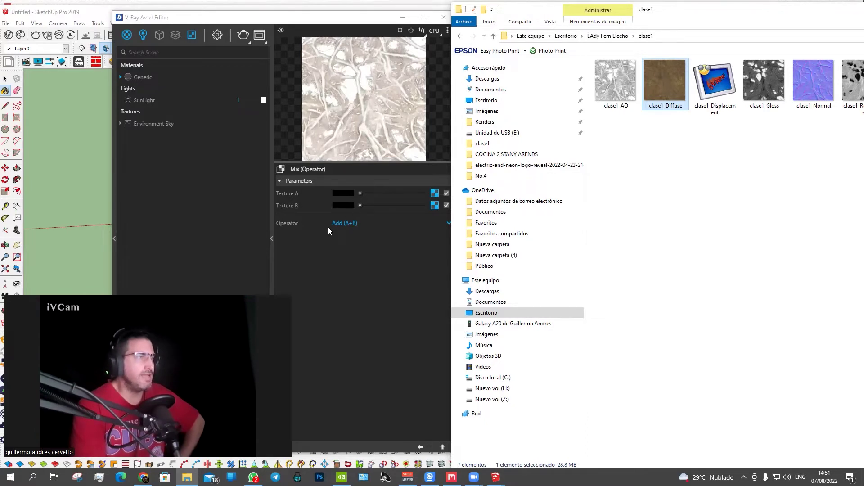
click(350, 224)
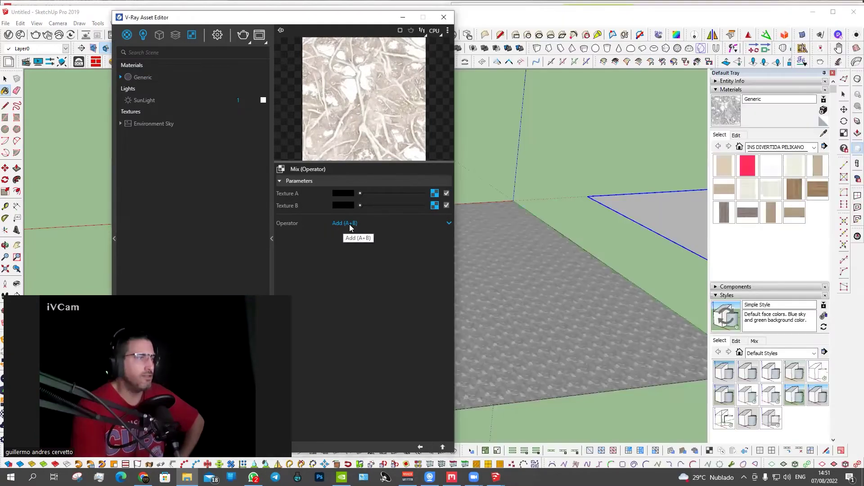
click(350, 270)
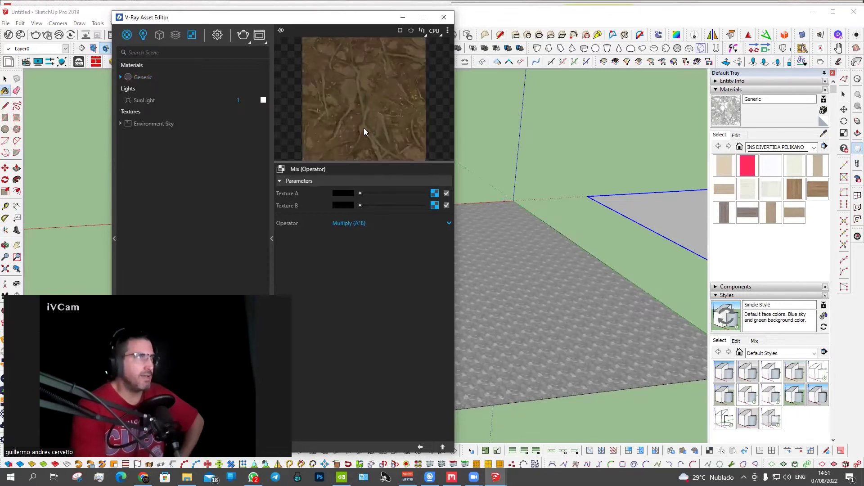
click(419, 448)
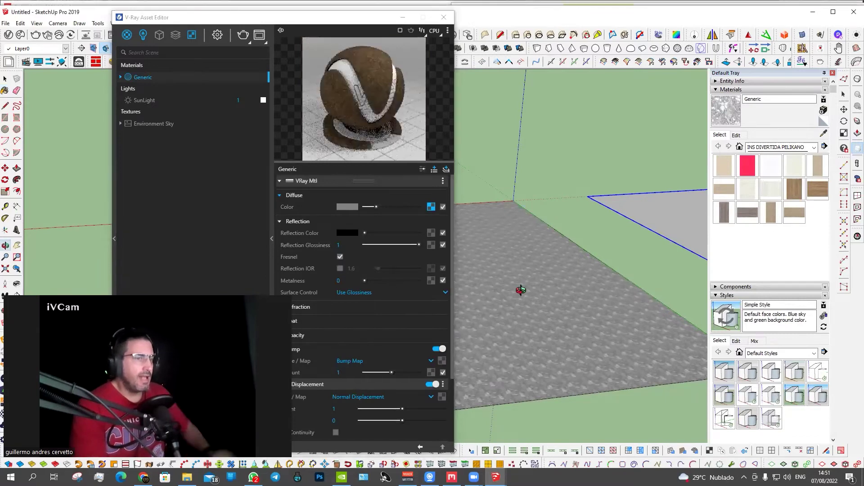
- Set the Generic material's texture width to 600 cm in the Edit tab
middle_drag(521, 288, 547, 394)
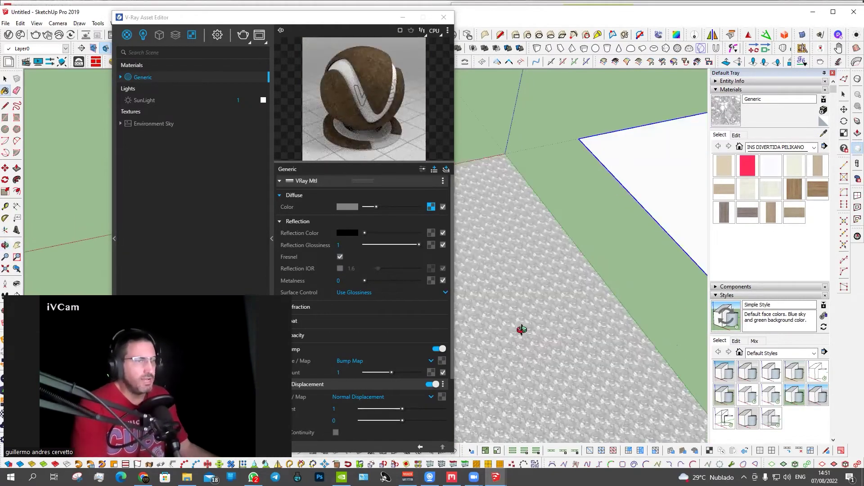
middle_drag(521, 330, 533, 364)
scroll(533, 364, up, 2)
click(737, 135)
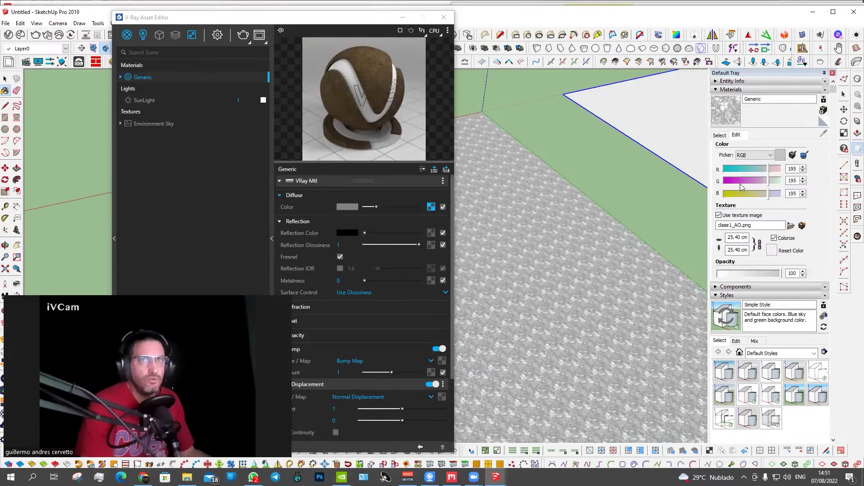
drag(740, 237, 719, 240)
text(600)
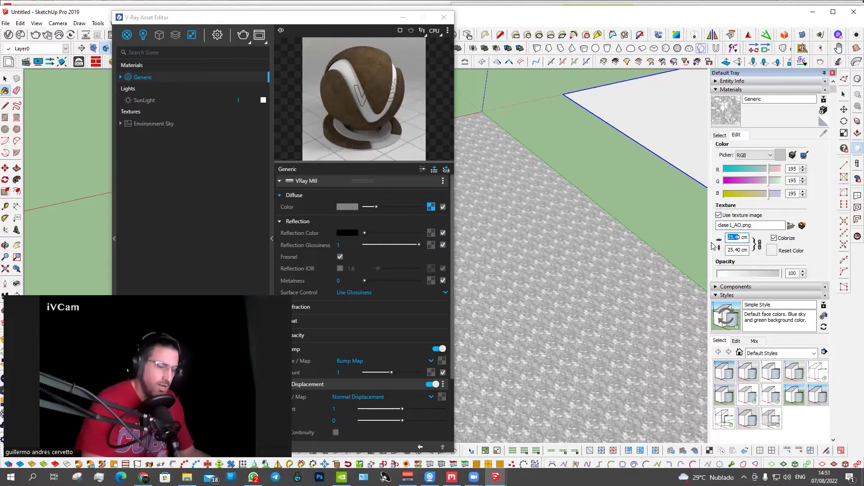
key(Return)
- Orbit and zoom around the ground to inspect the 600 cm roots texture
scroll(546, 200, down, 2)
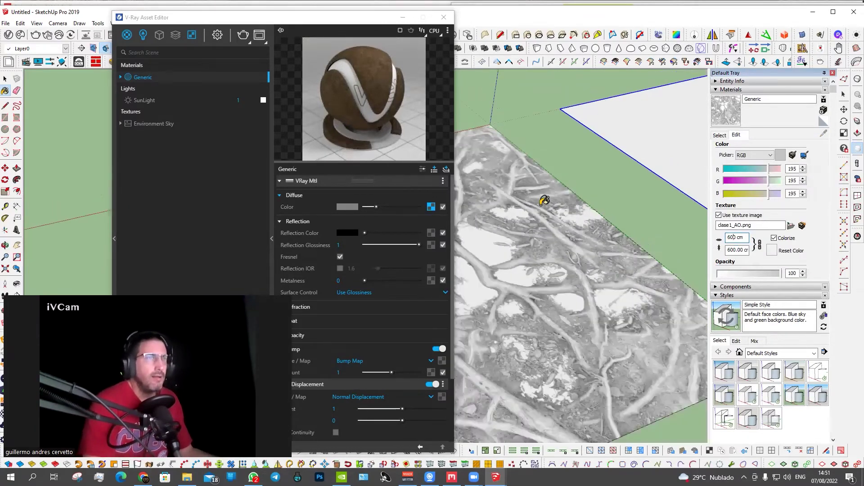
scroll(545, 201, down, 2)
scroll(546, 201, down, 1)
middle_drag(575, 185, 571, 175)
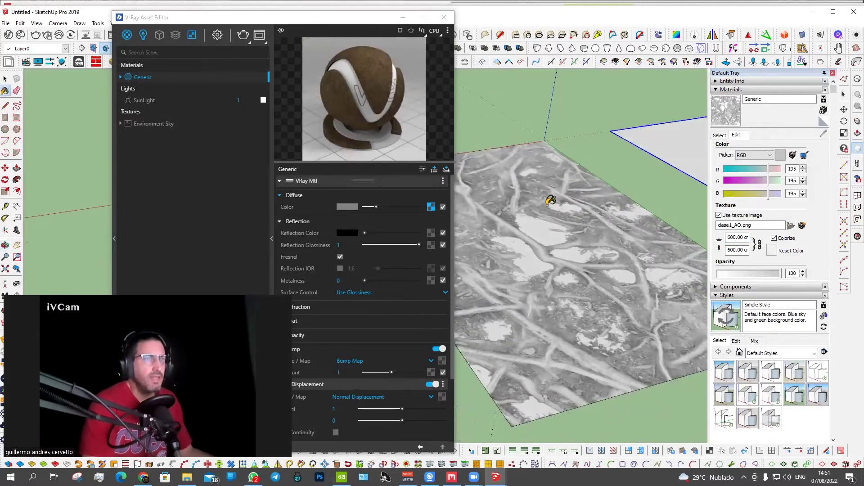
scroll(551, 201, up, 1)
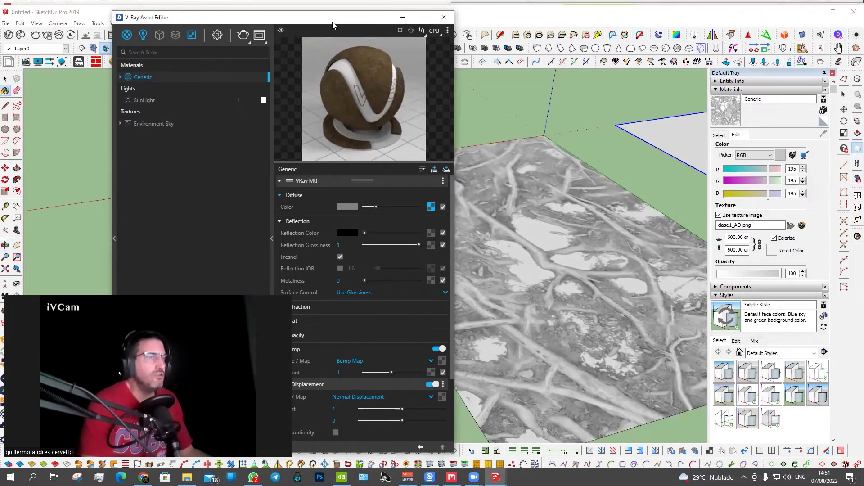
drag(338, 24, 275, 24)
middle_drag(511, 244, 506, 346)
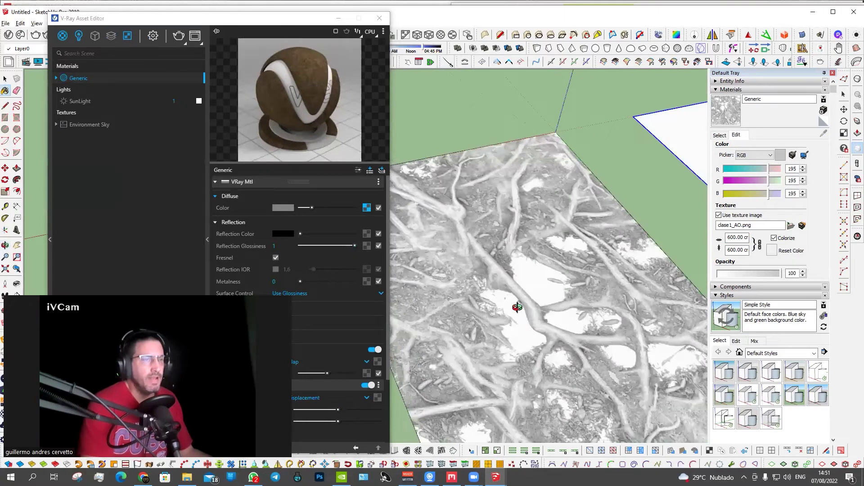
scroll(523, 342, up, 1)
scroll(521, 288, up, 1)
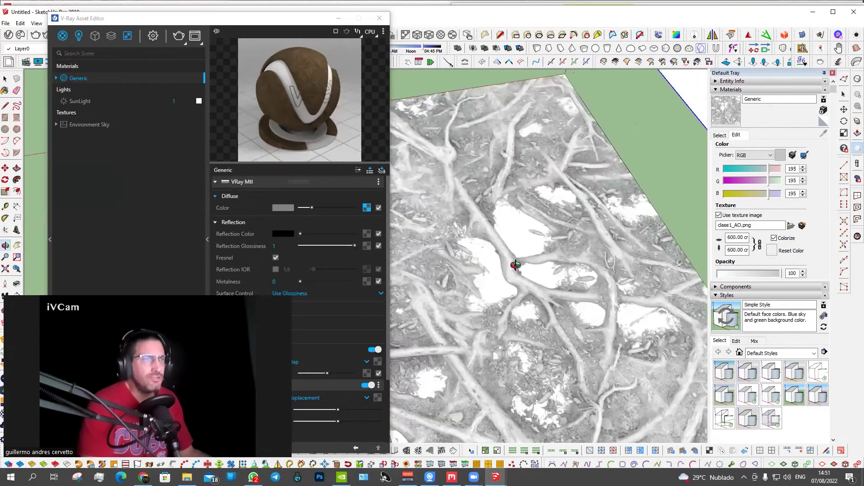
scroll(517, 264, up, 1)
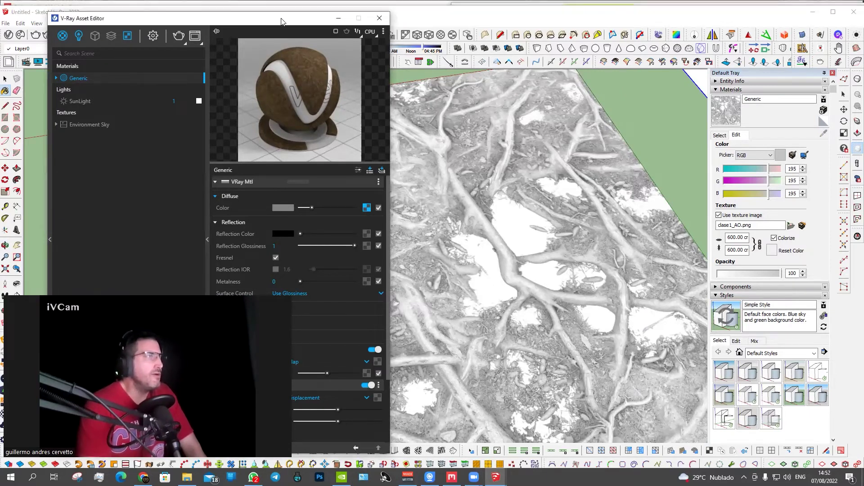
drag(279, 22, 366, 10)
- Switch the material's Binding Texture Mode to Custom mode and orbit to check the plane
scroll(408, 240, down, 3)
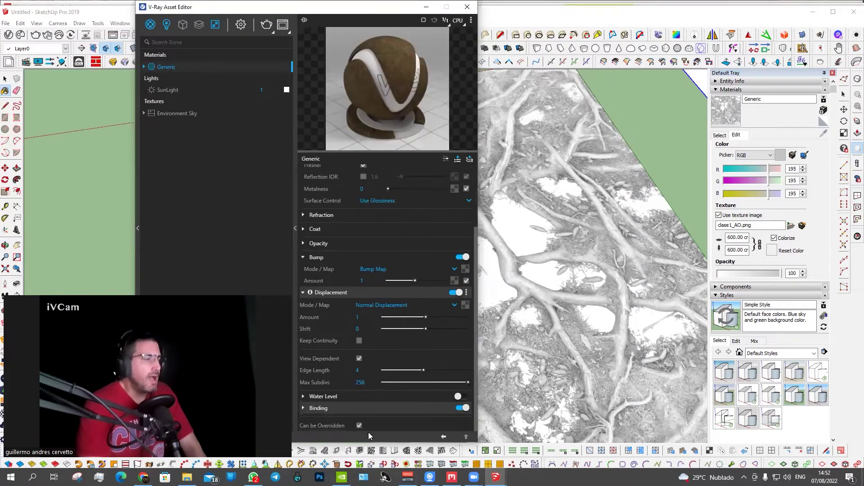
click(346, 408)
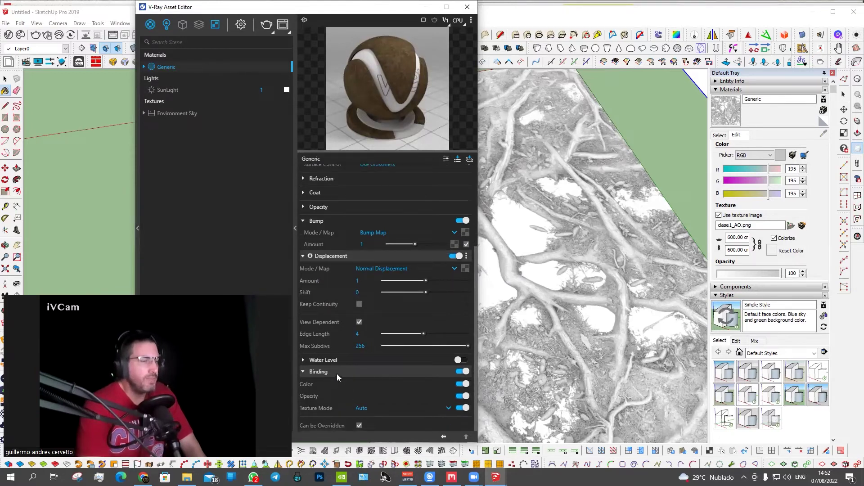
click(364, 408)
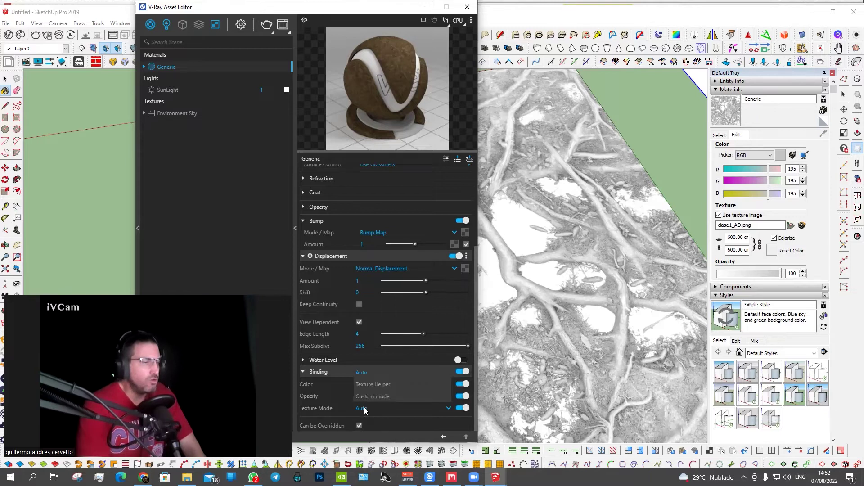
click(365, 397)
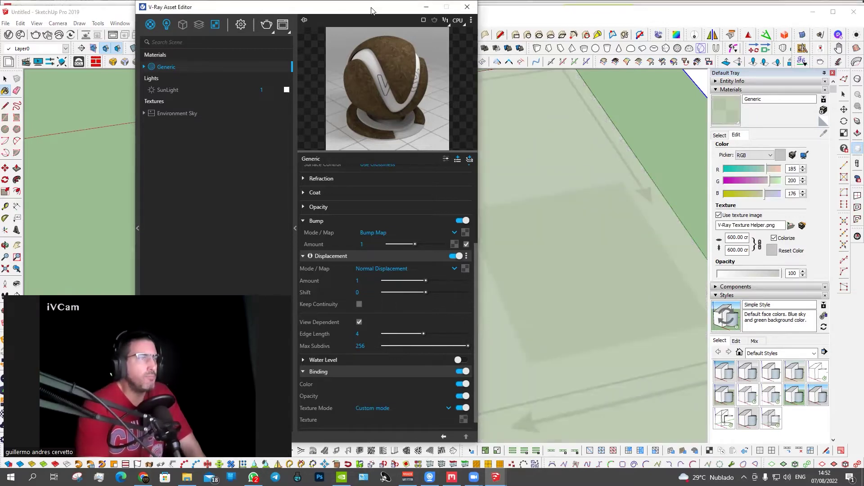
drag(381, 6, 232, 15)
middle_drag(434, 209, 426, 214)
middle_drag(494, 276, 495, 214)
mouse_move(514, 169)
middle_down()
mouse_move(496, 214)
mouse_move(511, 169)
middle_up()
scroll(501, 180, up, 3)
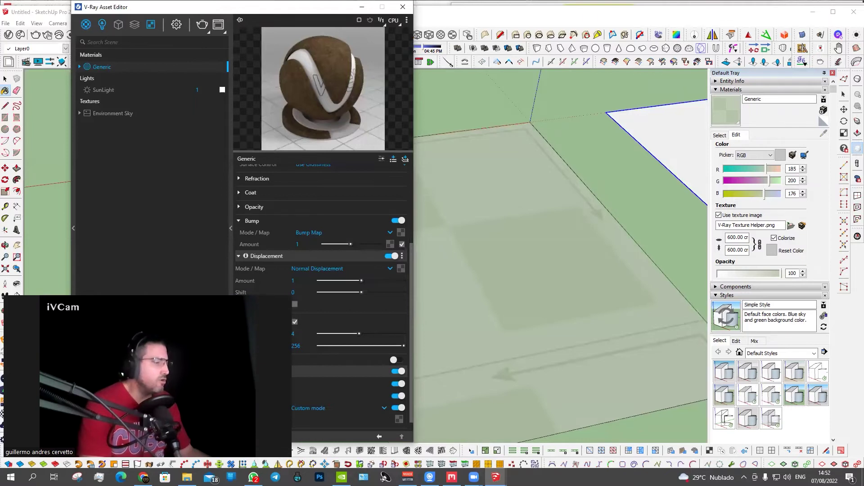
- Drop clase1_Diffuse into the Displacement map slot and start an interactive V-Ray render
click(187, 478)
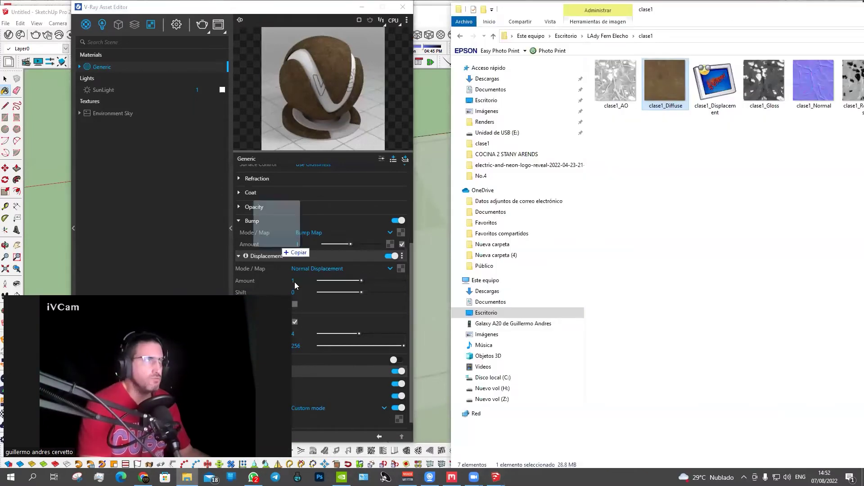
drag(668, 91, 400, 422)
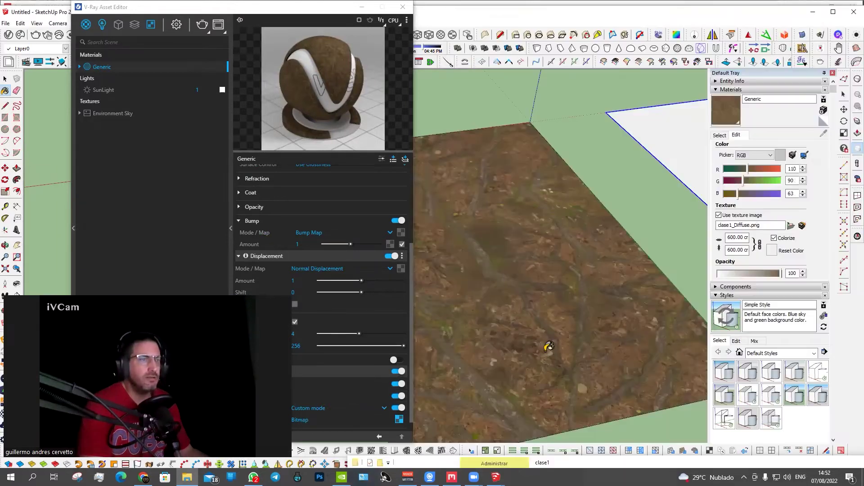
drag(668, 9, 565, 462)
middle_drag(521, 197, 516, 144)
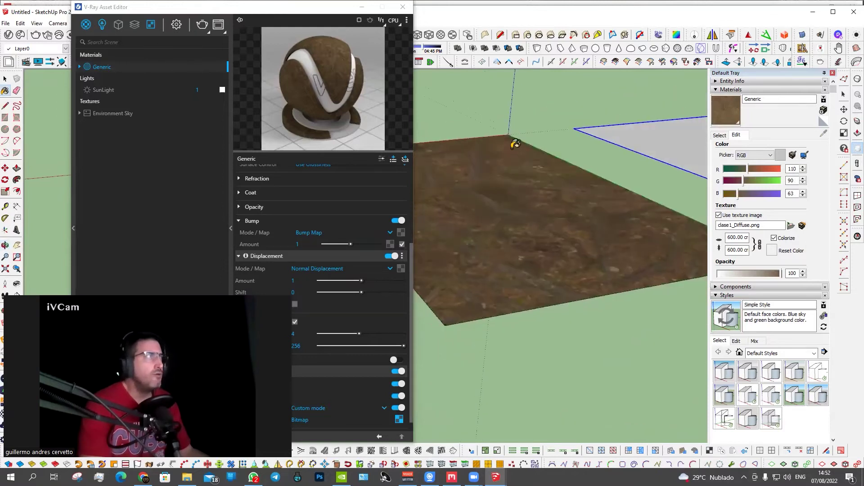
click(203, 26)
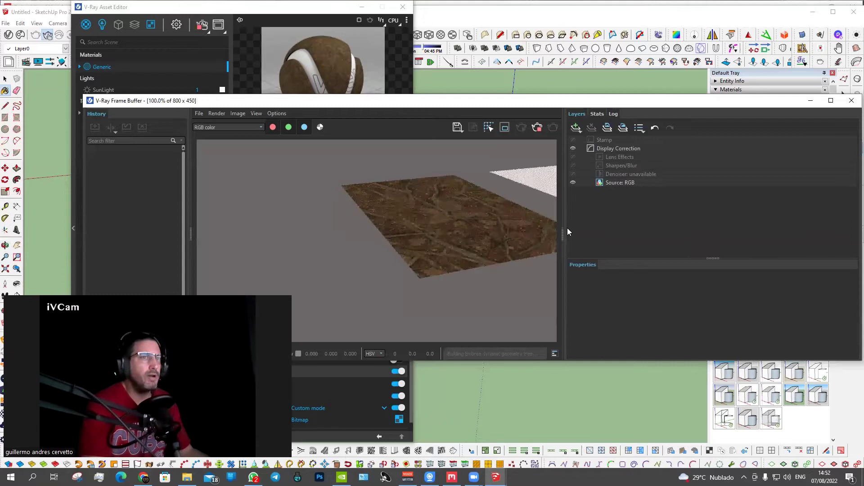
- Add an Exposure correction layer with Highlight Burn 0.119 in the Frame Buffer
click(576, 129)
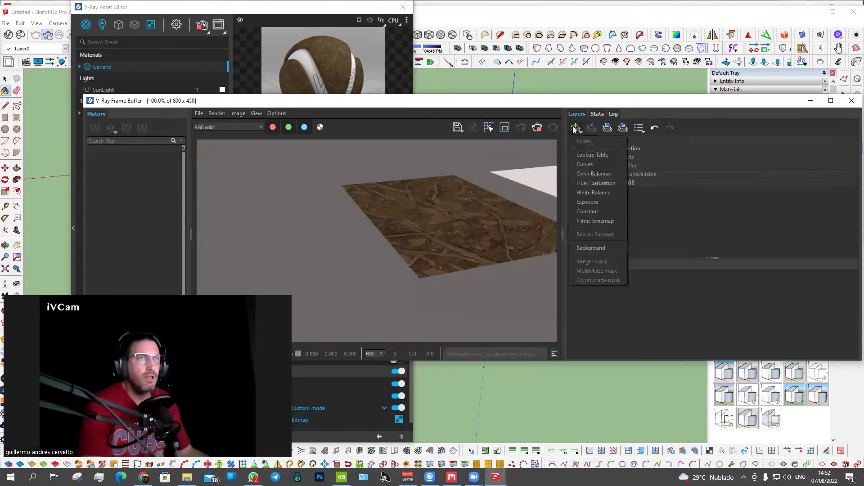
click(581, 200)
click(602, 322)
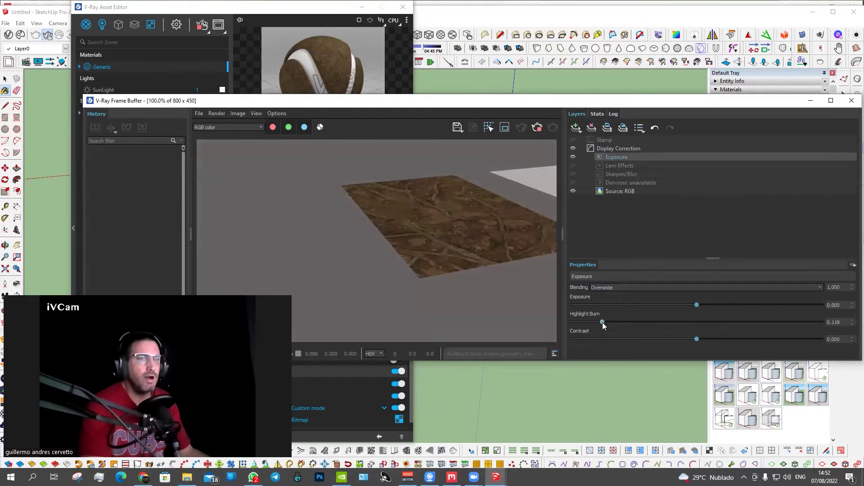
click(562, 178)
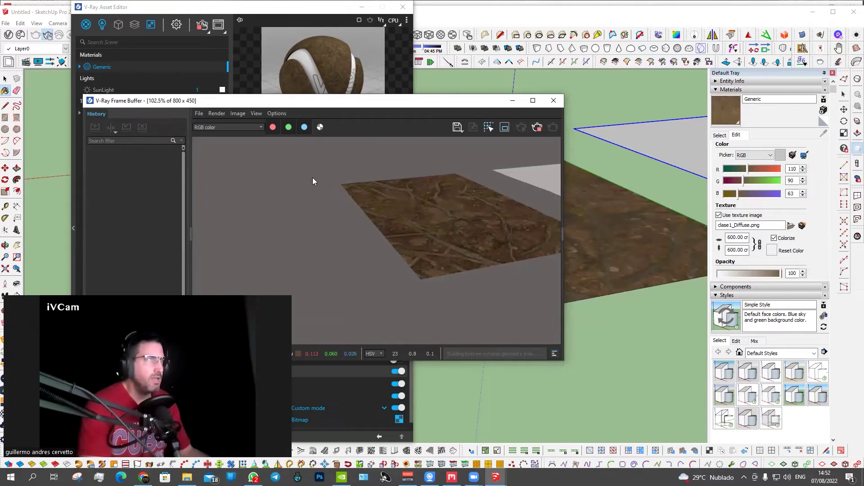
- Set the camera Exposure Value to 12 in the render settings
click(170, 29)
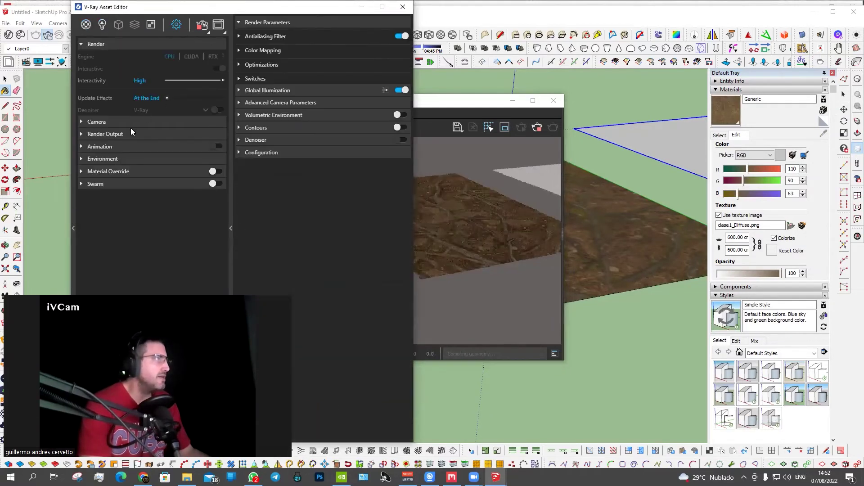
click(125, 123)
double_click(145, 175)
text(12)
key(Return)
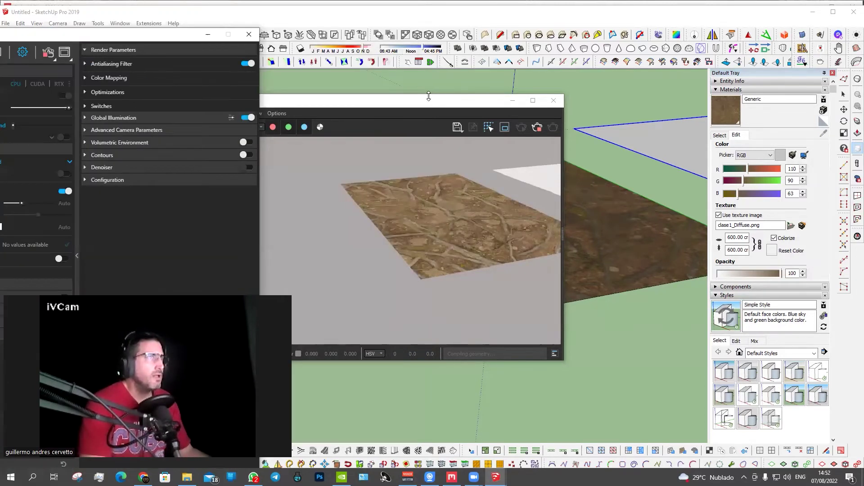
- Rearrange the render and editor windows and reframe the ground plane
drag(440, 95, 442, 94)
drag(315, 99, 350, 35)
mouse_move(534, 349)
shift+middle_down()
mouse_move(574, 328)
mouse_move(241, 284)
shift+middle_up()
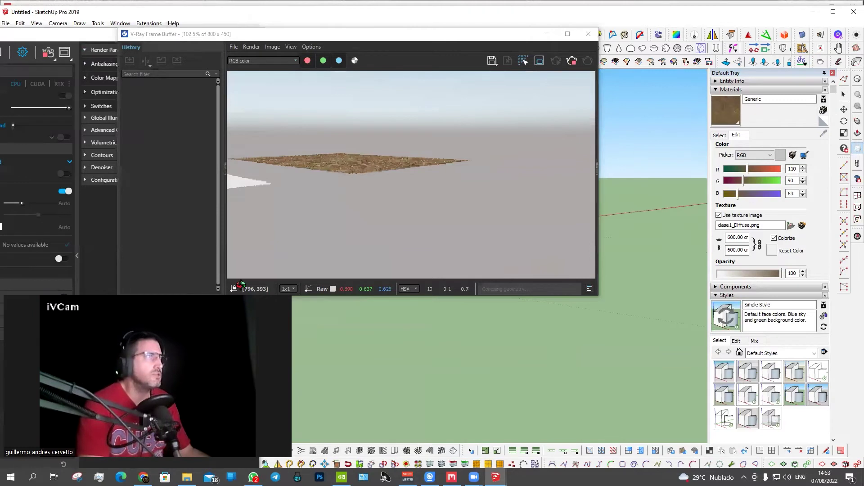
mouse_move(357, 344)
middle_down()
mouse_move(740, 371)
mouse_move(338, 372)
mouse_move(372, 371)
middle_up()
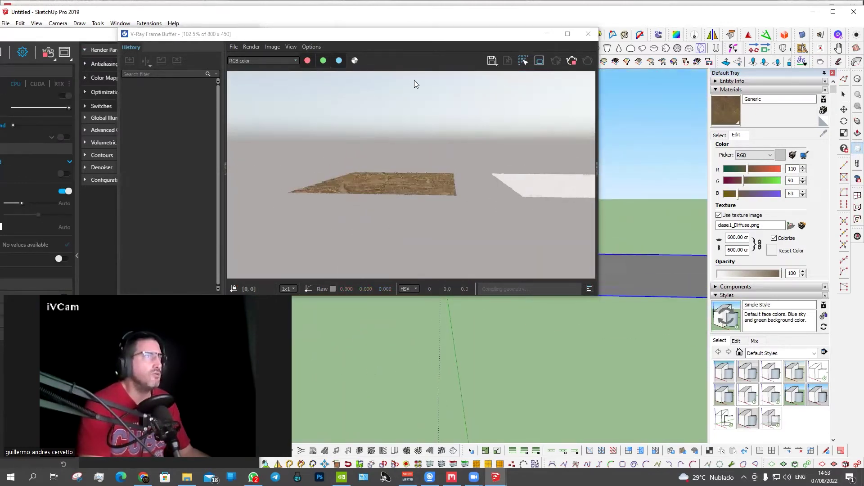
drag(396, 37, 650, 39)
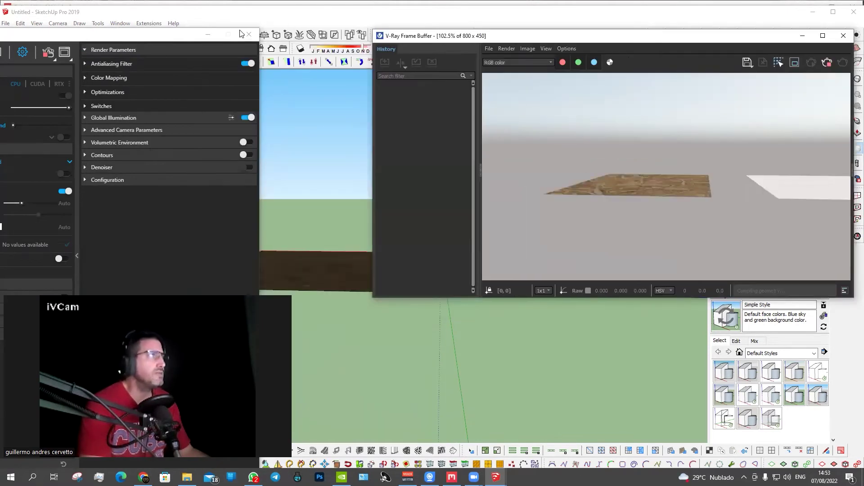
click(170, 36)
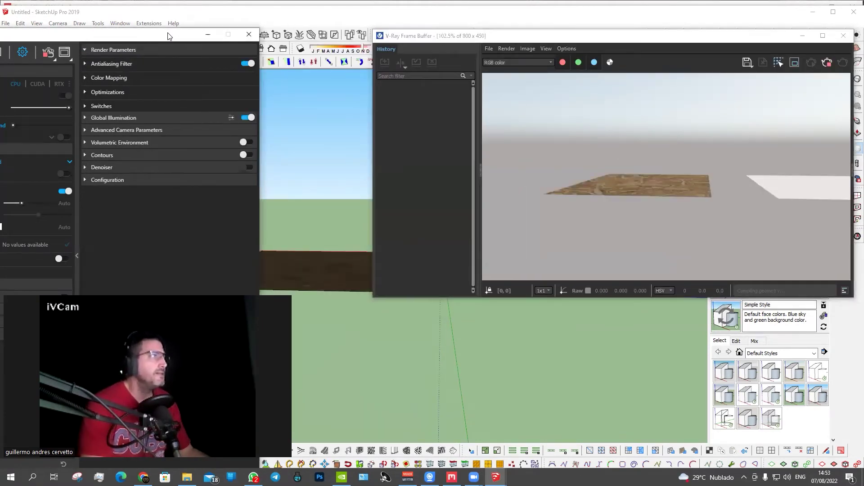
drag(169, 36, 267, 31)
- Enable Custom Orientation on the SunLight and swing it toward horizontal angle 212.8
click(46, 49)
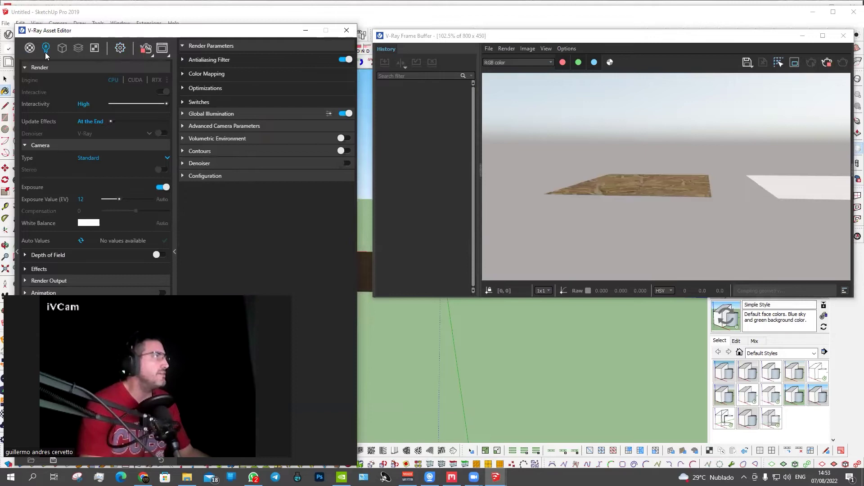
click(37, 90)
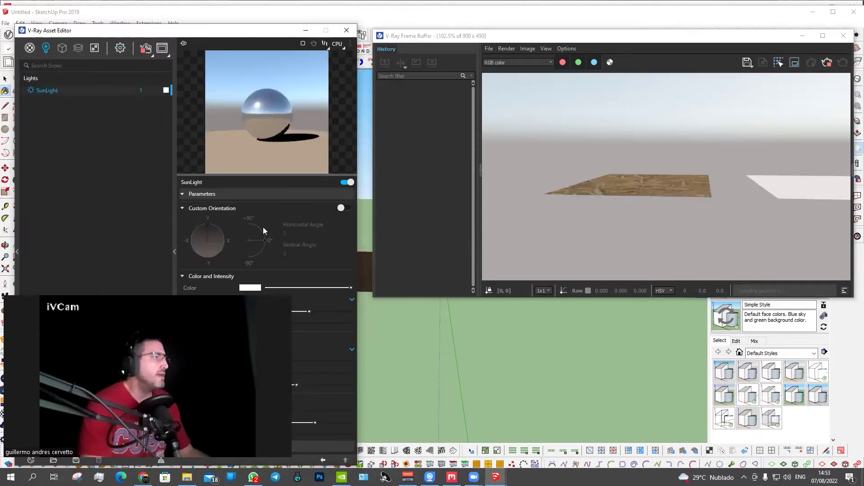
click(344, 209)
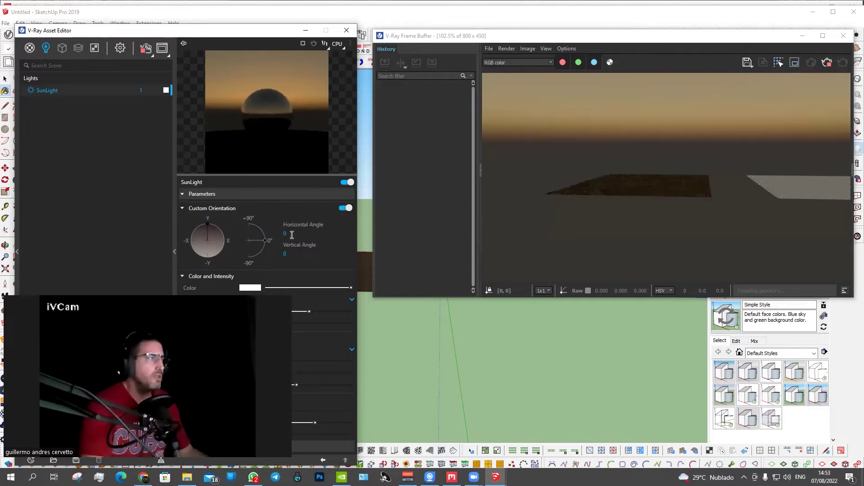
drag(267, 239, 275, 240)
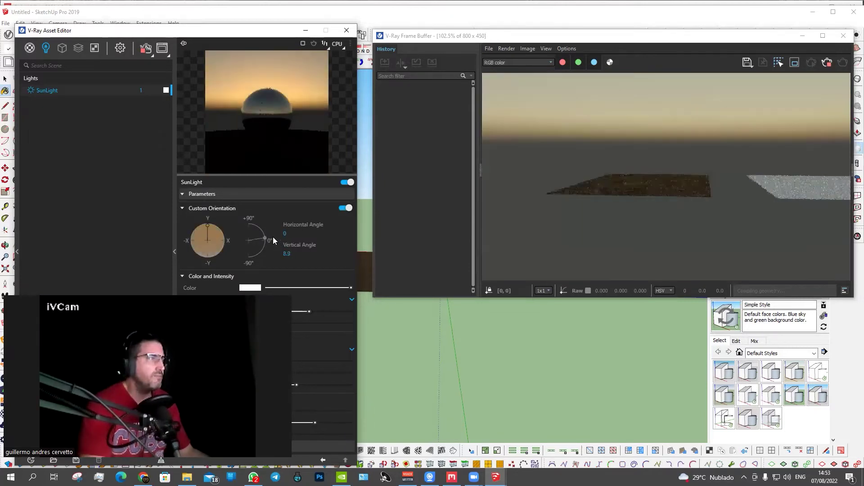
mouse_move(574, 351)
shift+middle_down()
mouse_move(684, 432)
mouse_move(512, 353)
mouse_move(491, 409)
mouse_move(502, 421)
shift+middle_up()
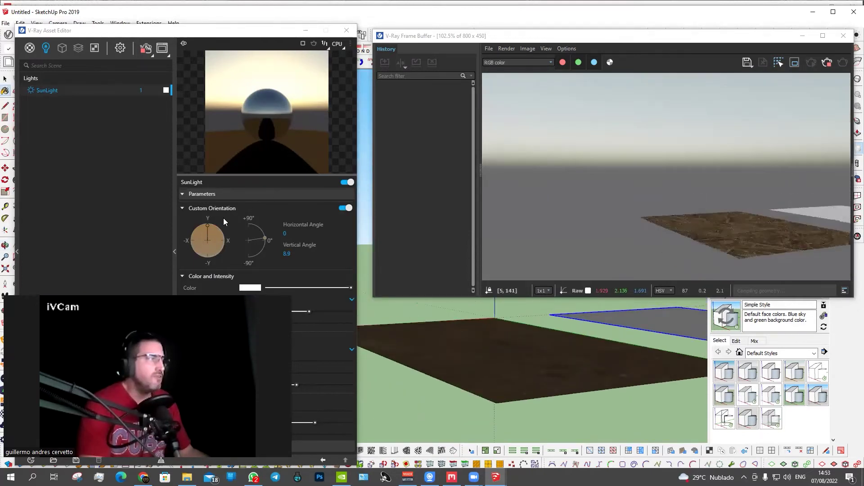
mouse_move(208, 223)
mouse_down()
mouse_move(223, 231)
mouse_move(221, 243)
mouse_move(197, 254)
mouse_move(192, 248)
mouse_move(214, 227)
mouse_up()
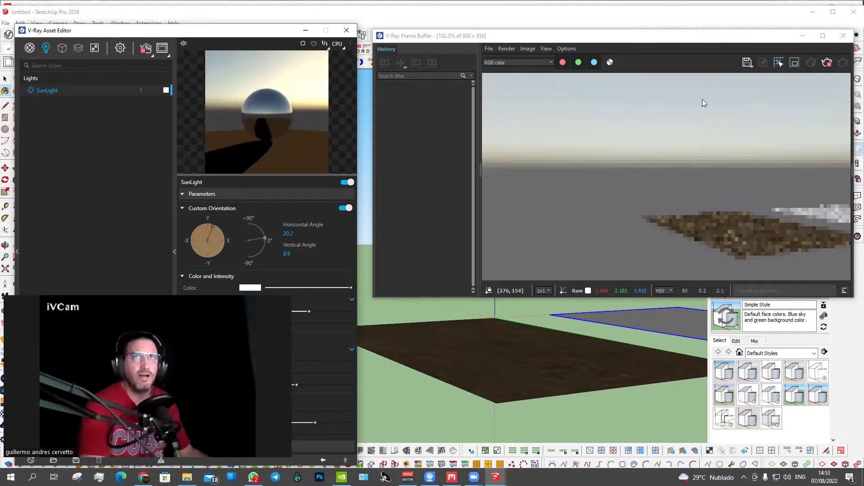
mouse_move(213, 230)
mouse_down()
mouse_move(197, 227)
mouse_move(216, 224)
mouse_move(228, 243)
mouse_up()
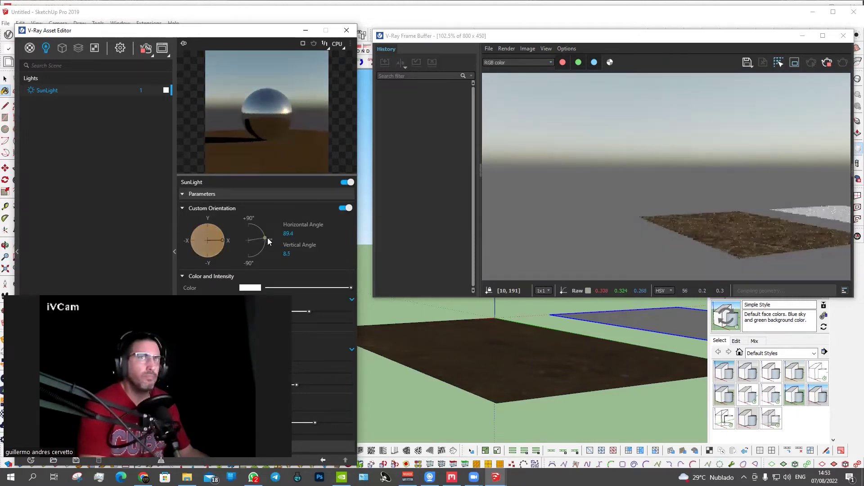
drag(219, 241, 192, 222)
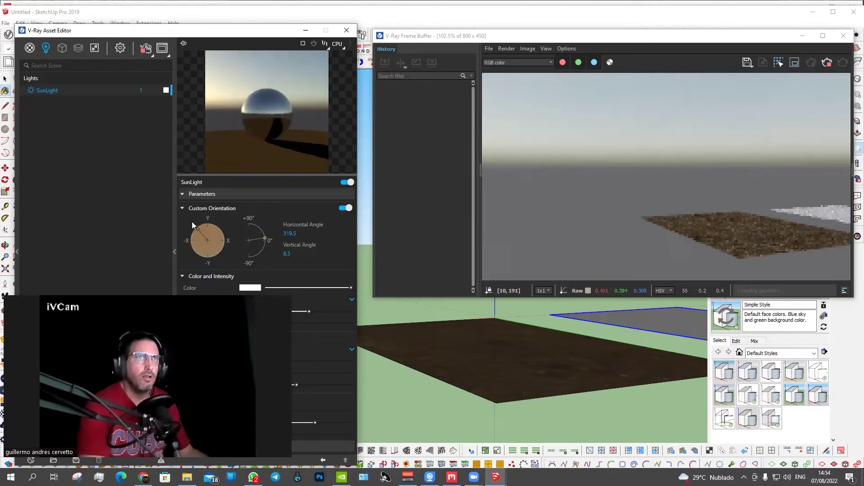
- Fine-tune the sun's direction and lower its vertical angle to 6
mouse_move(513, 368)
middle_down()
mouse_move(314, 356)
mouse_move(546, 313)
mouse_move(574, 367)
middle_up()
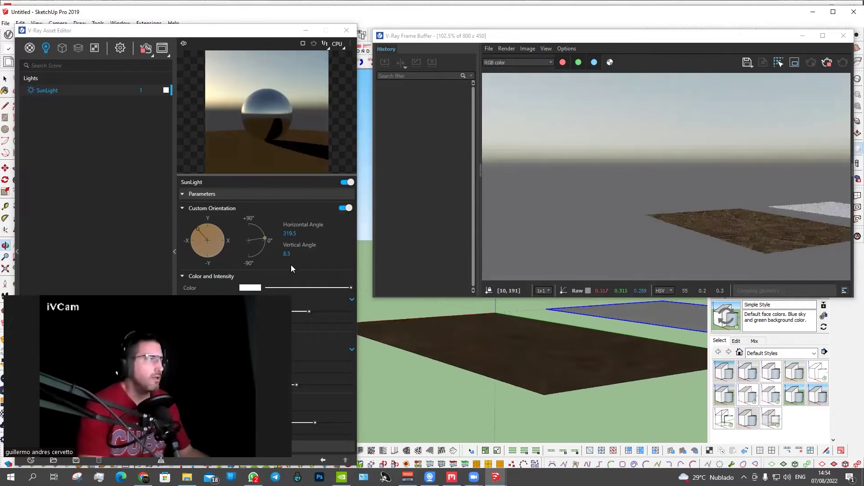
drag(265, 240, 269, 240)
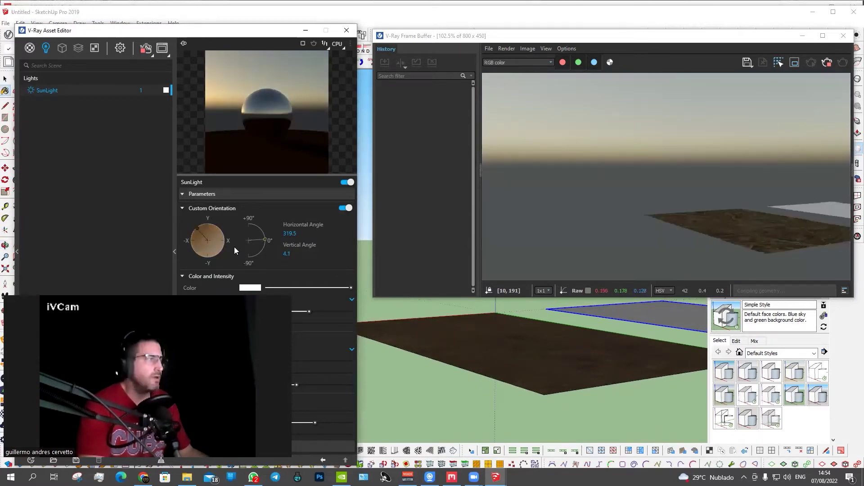
mouse_move(199, 228)
mouse_down()
mouse_move(185, 252)
mouse_move(196, 257)
mouse_up()
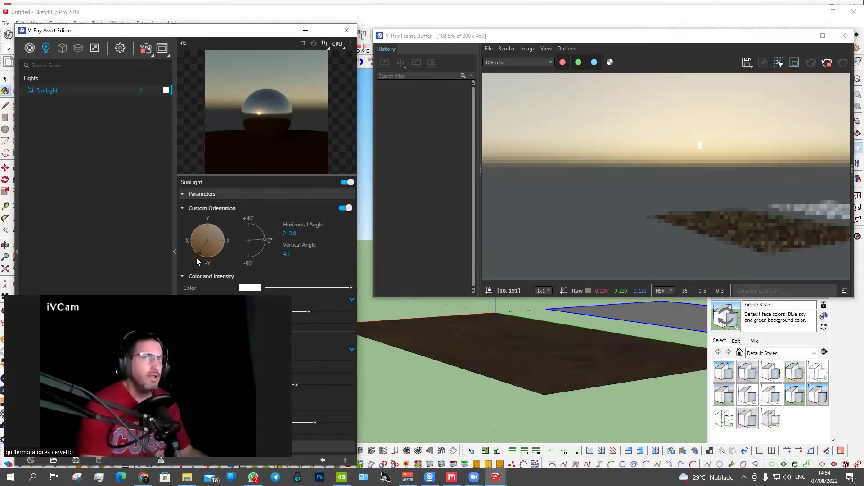
middle_drag(555, 326, 517, 331)
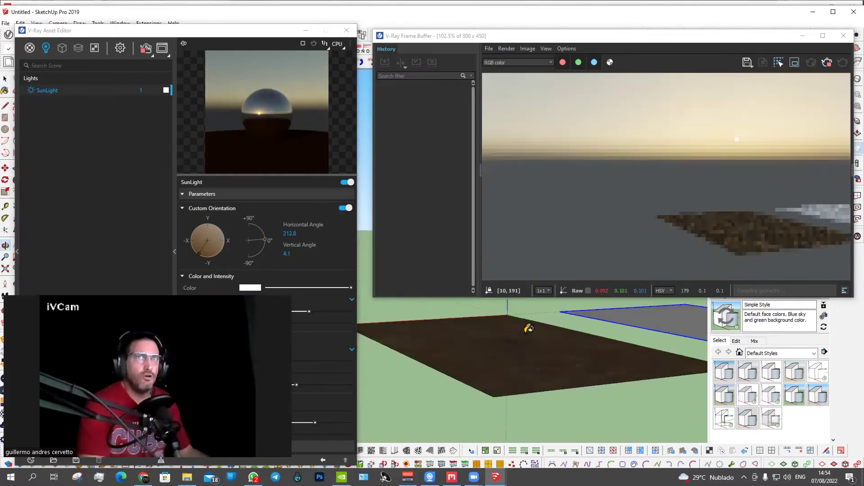
click(266, 238)
drag(267, 237, 271, 240)
click(271, 241)
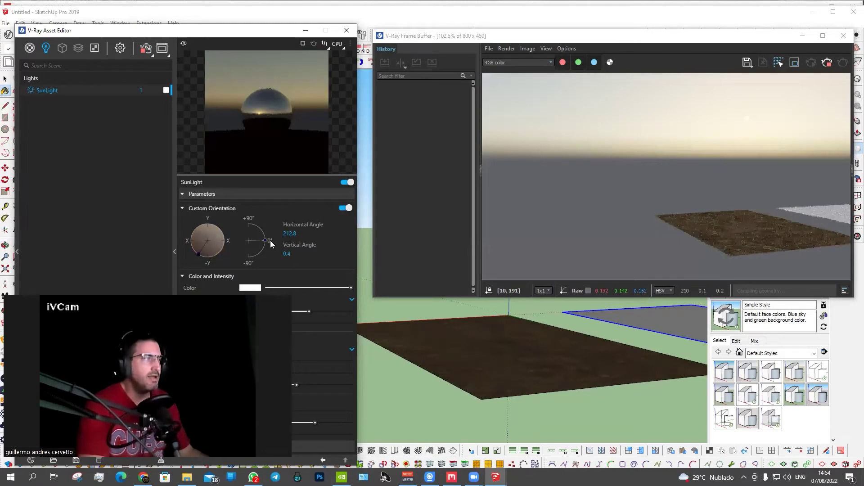
drag(266, 243, 267, 242)
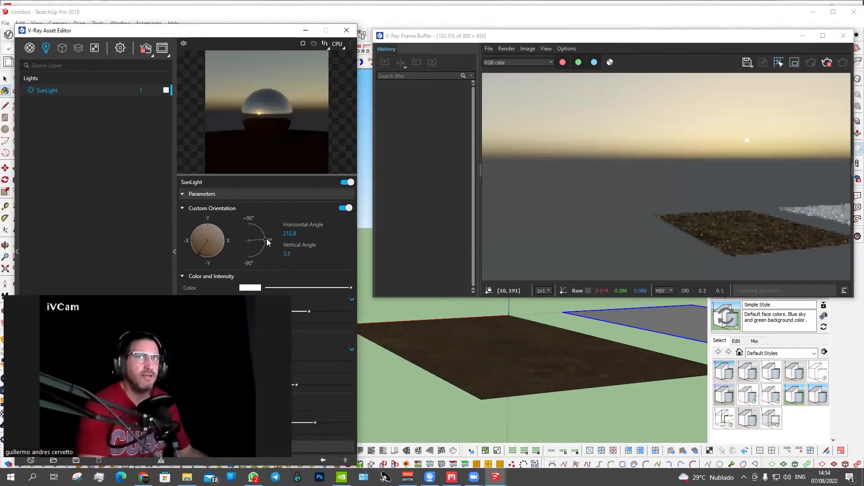
click(267, 238)
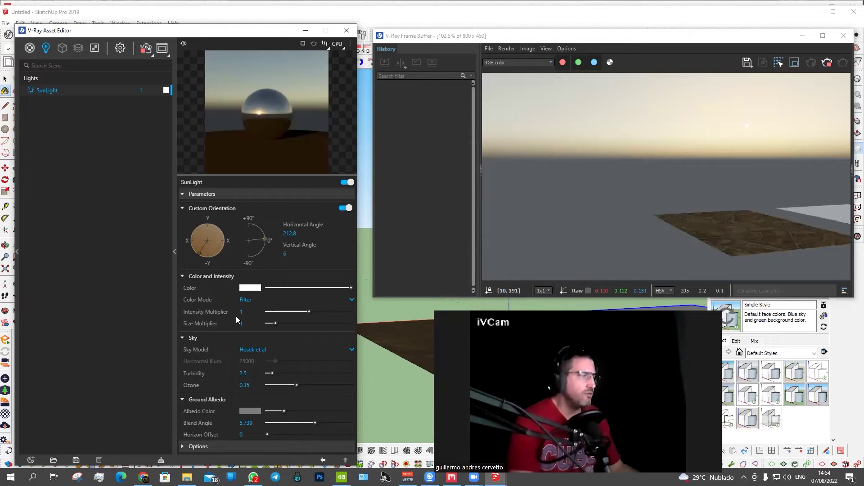
- Set the sun's Size Multiplier to 20
drag(275, 323, 317, 323)
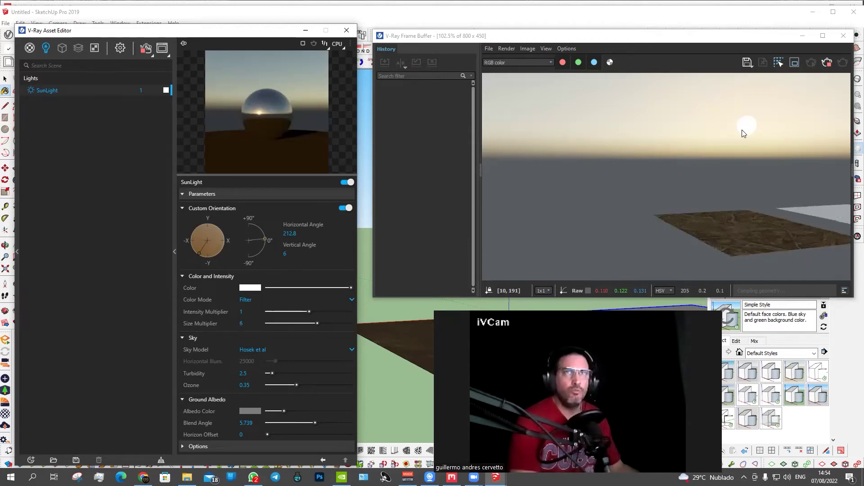
click(254, 325)
text(20)
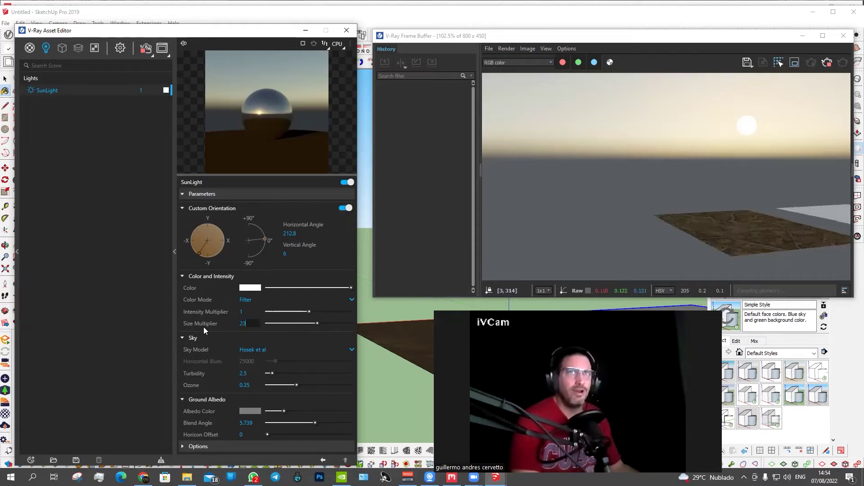
key(Return)
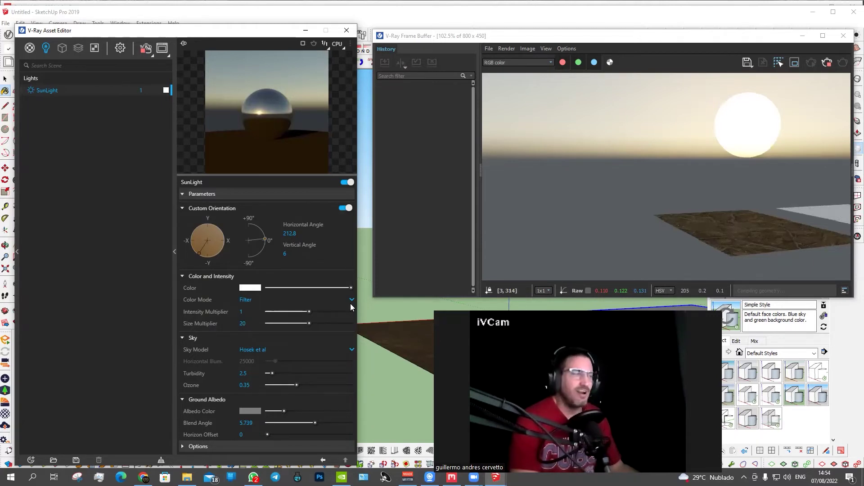
- Adjust the sun to horizontal angle 201.5 and vertical angle 10
click(266, 240)
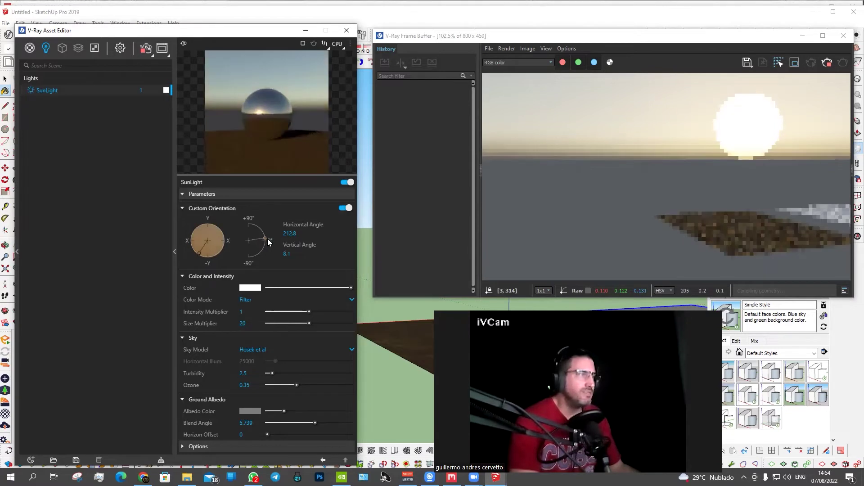
click(268, 238)
drag(268, 239, 270, 241)
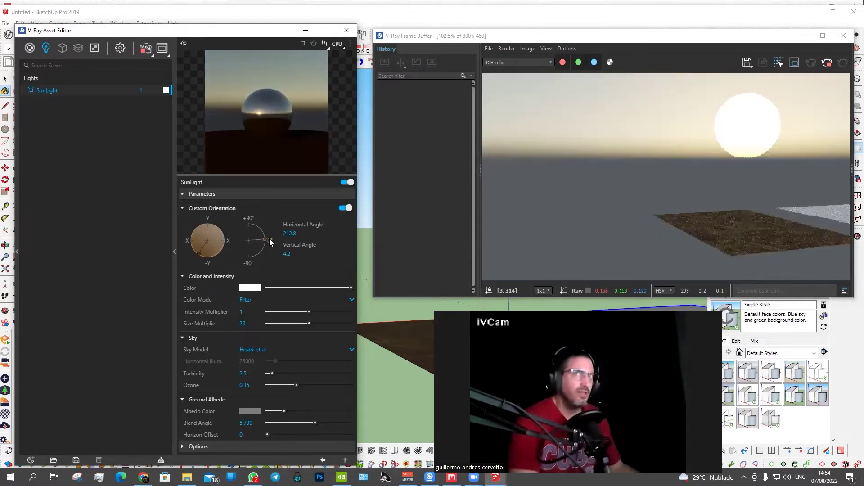
click(270, 239)
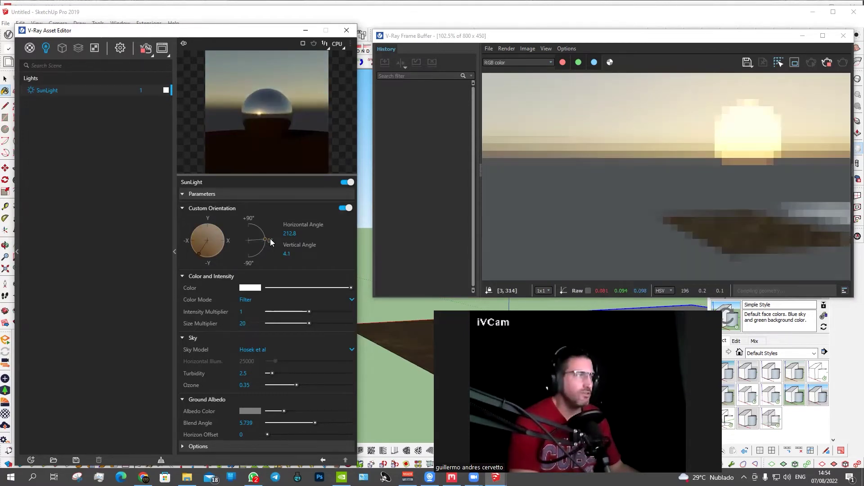
click(271, 240)
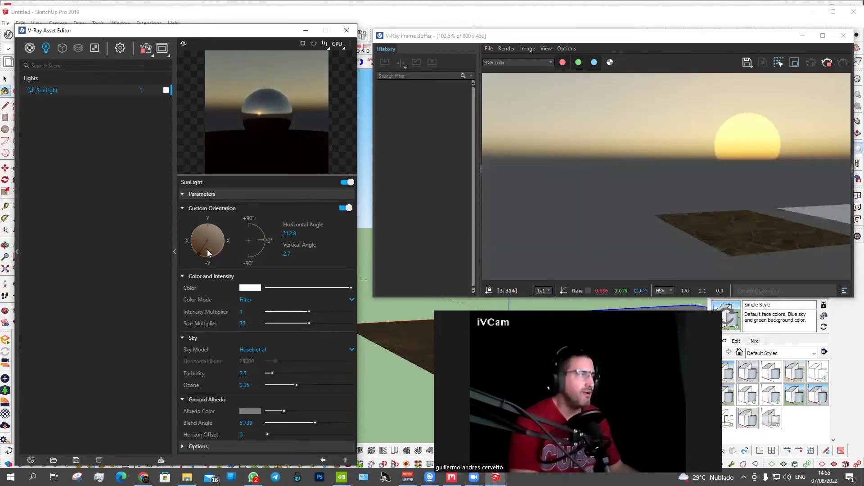
drag(200, 253, 202, 253)
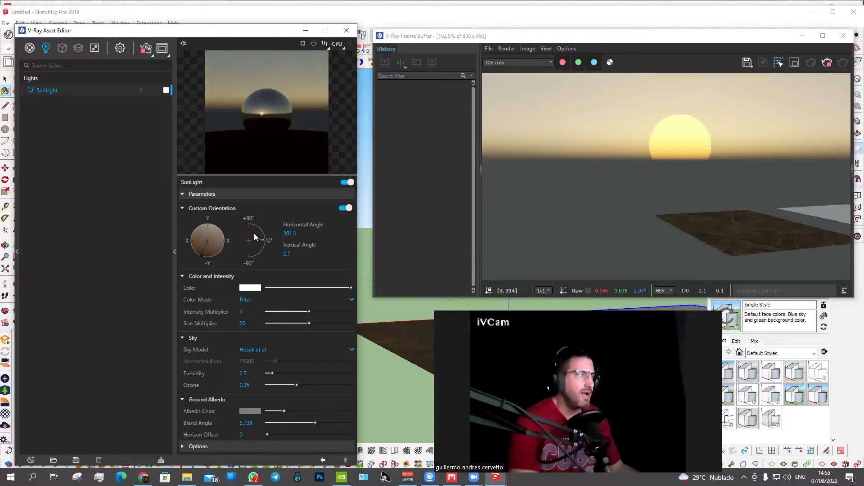
click(267, 239)
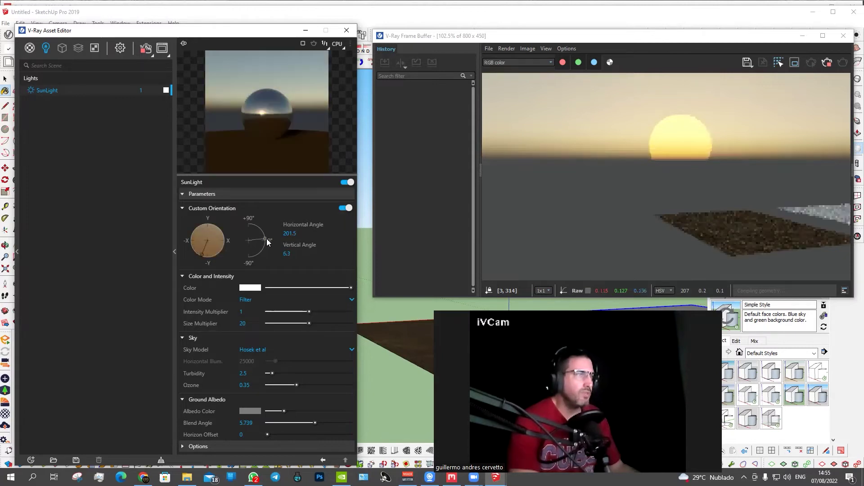
drag(266, 239, 271, 237)
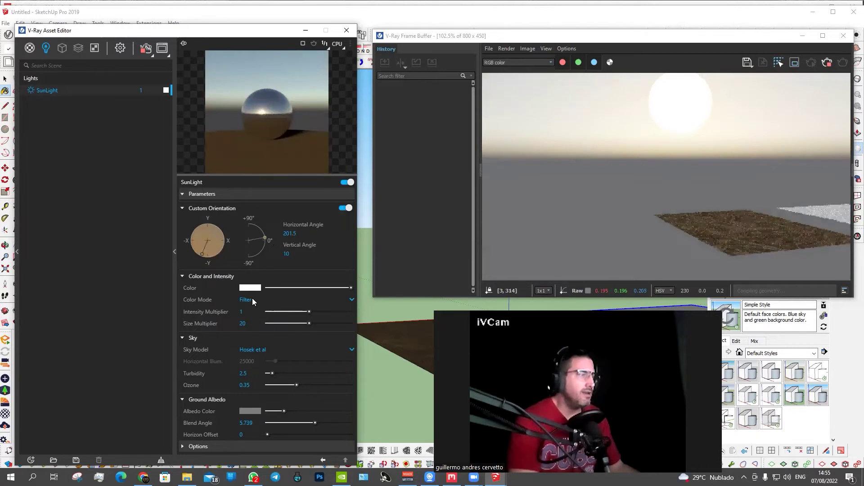
- Reduce the sun Size Multiplier to 4 and stop the interactive render
double_click(239, 325)
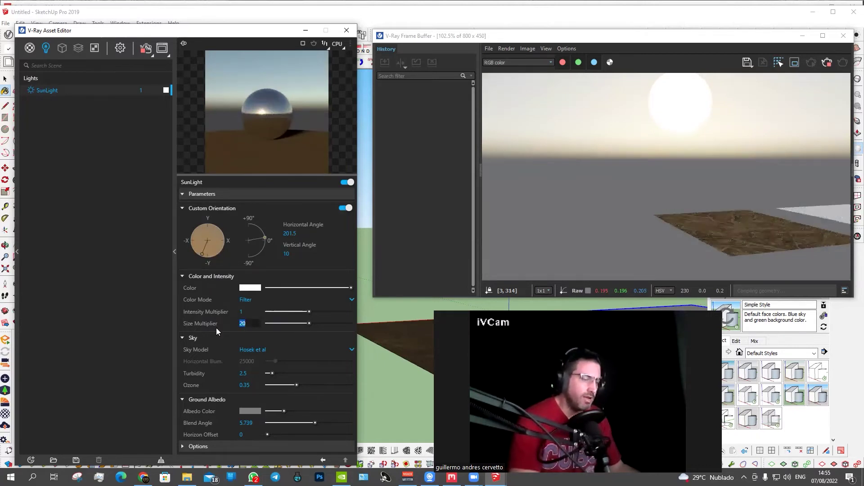
text(4)
key(Return)
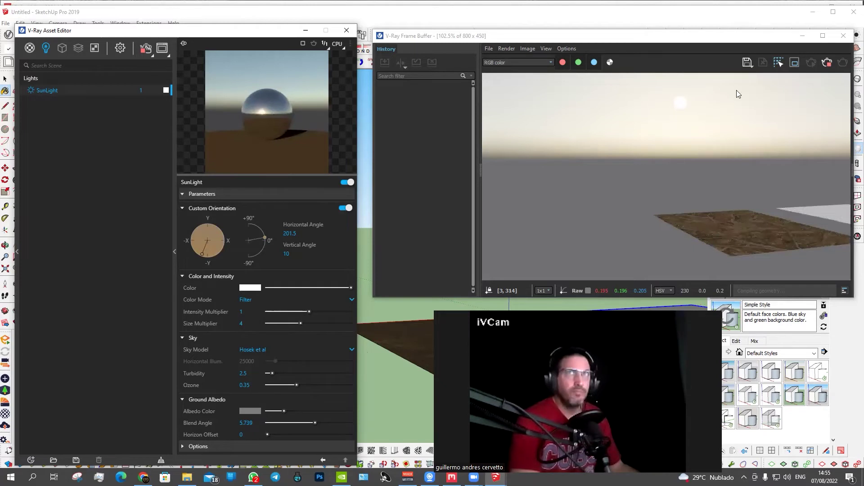
click(830, 66)
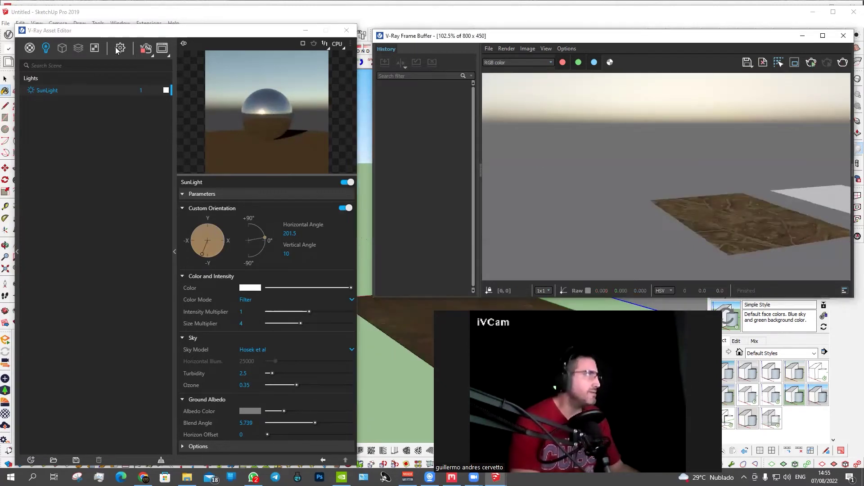
- Set the Render Output Aspect Ratio to Match Viewport (823×450)
click(117, 49)
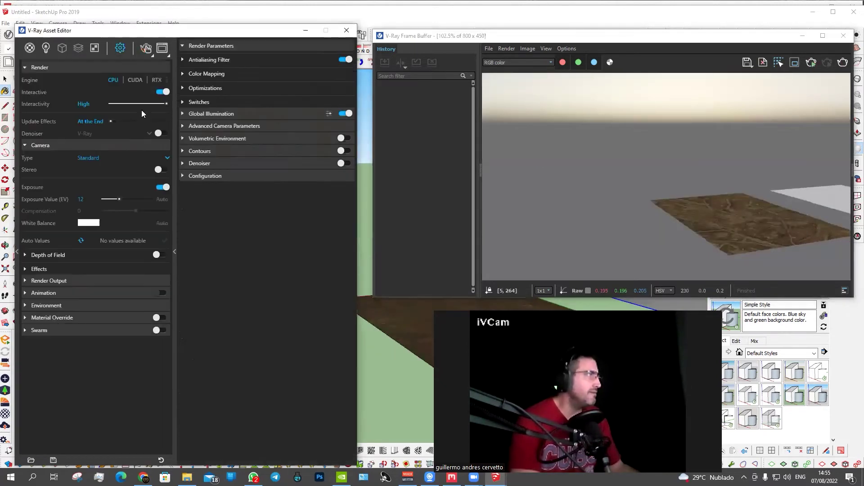
click(90, 145)
click(93, 158)
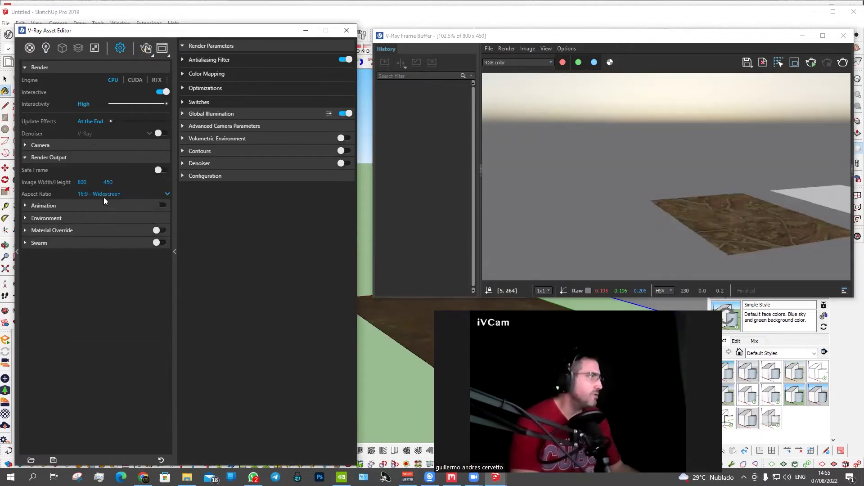
click(113, 191)
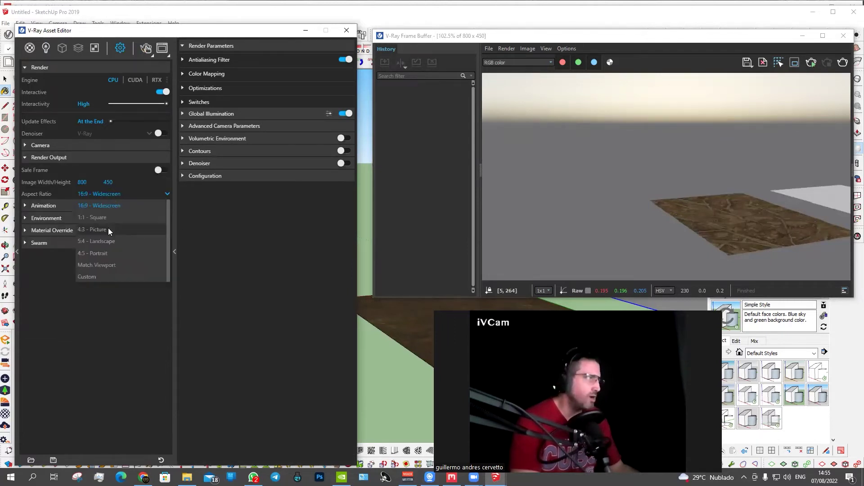
click(108, 264)
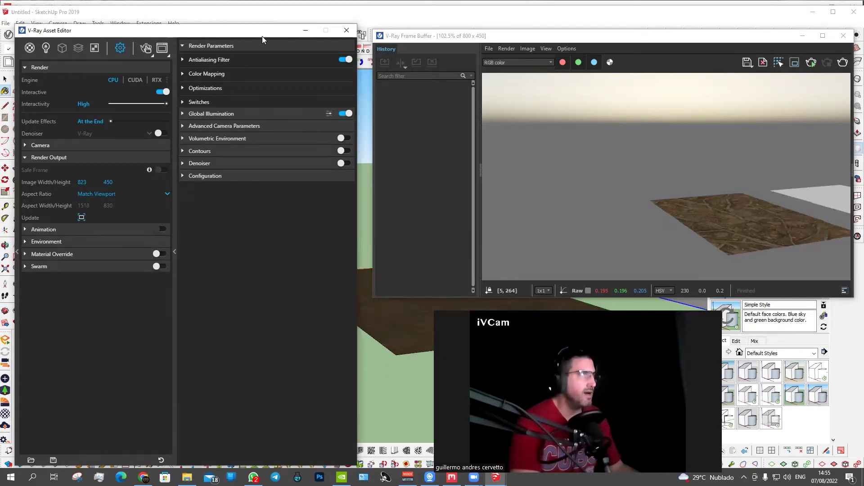
click(306, 30)
- Reframe the ground plane from a new angle and restart the interactive render
scroll(180, 343, up, 2)
scroll(220, 340, up, 2)
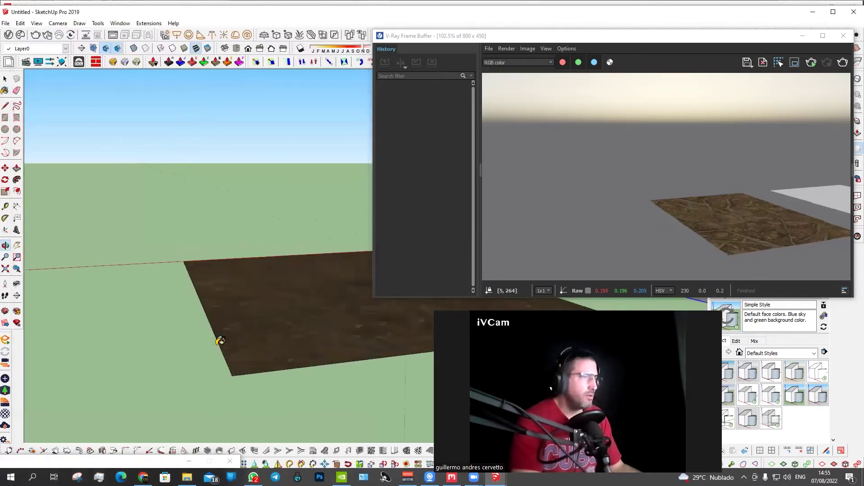
scroll(226, 298, up, 2)
middle_drag(191, 311, 199, 301)
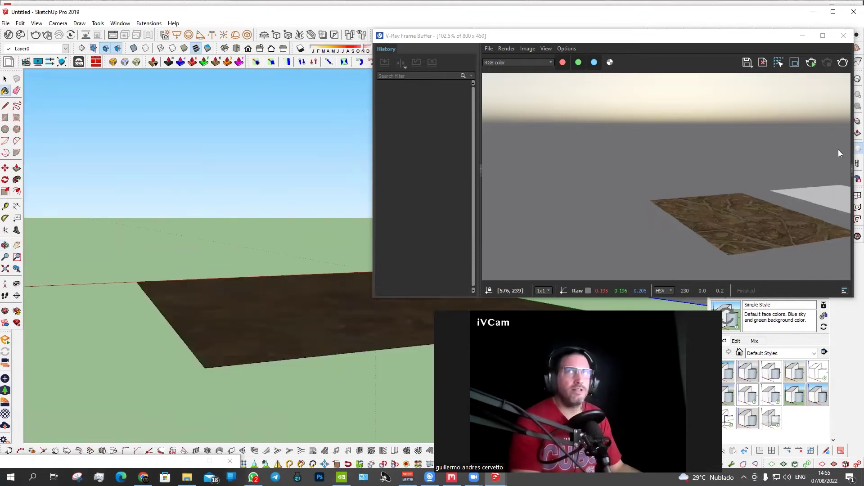
click(812, 63)
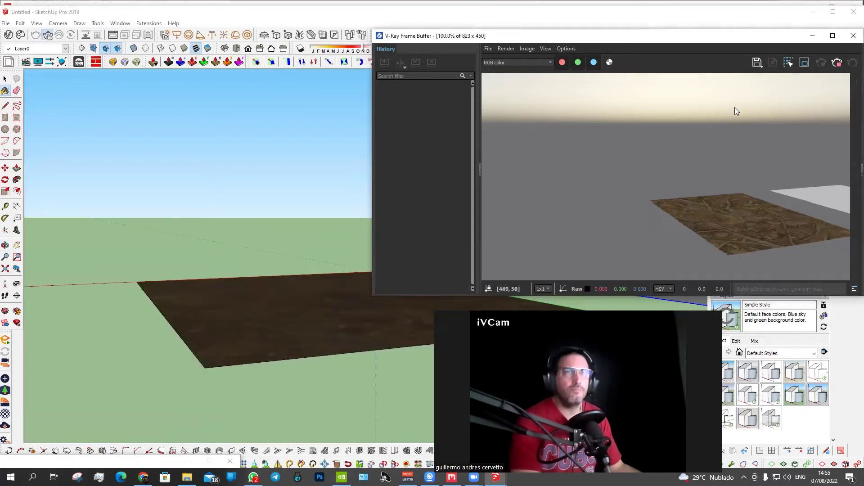
middle_drag(305, 272, 308, 269)
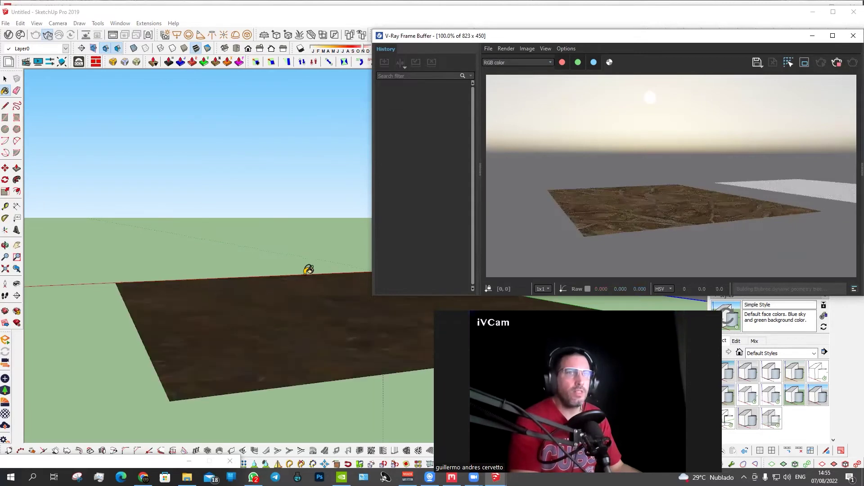
middle_drag(270, 299, 294, 299)
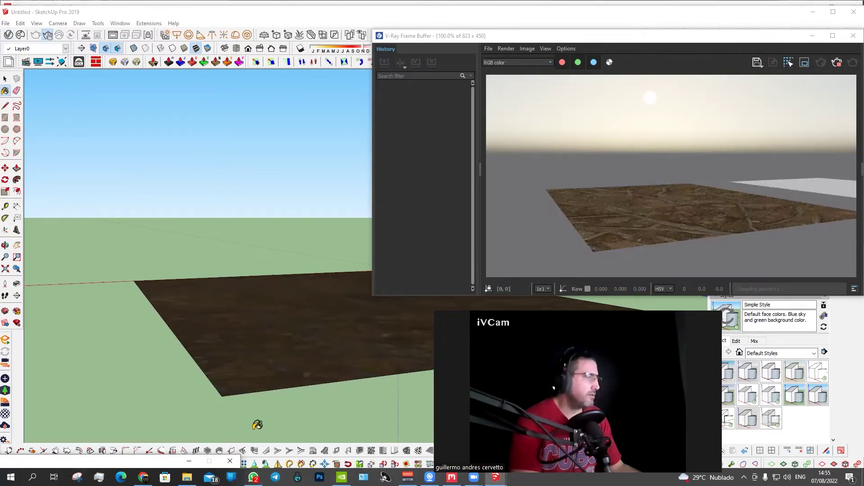
- In the Asset Editor's Camera settings, try Exposure Value 11, then set it back to 12
click(188, 461)
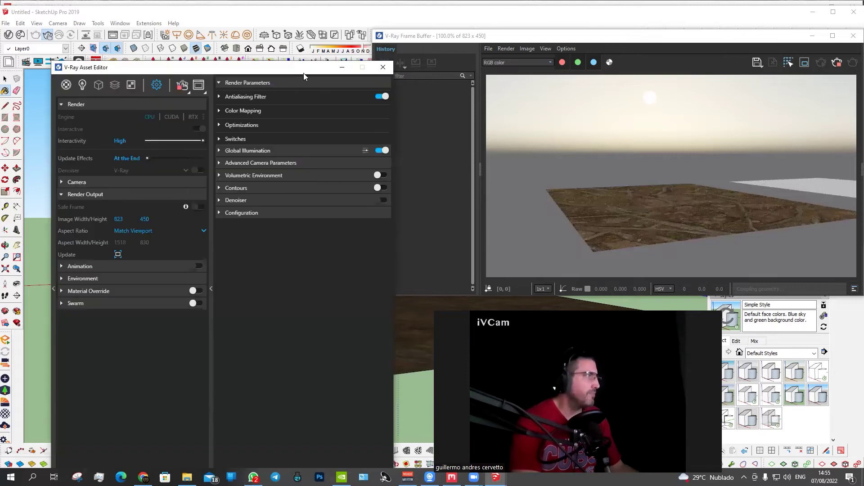
click(102, 187)
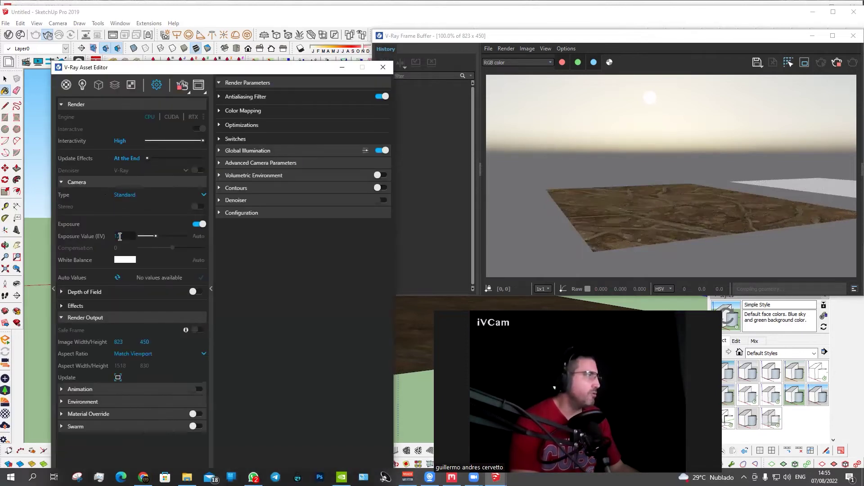
key(Return)
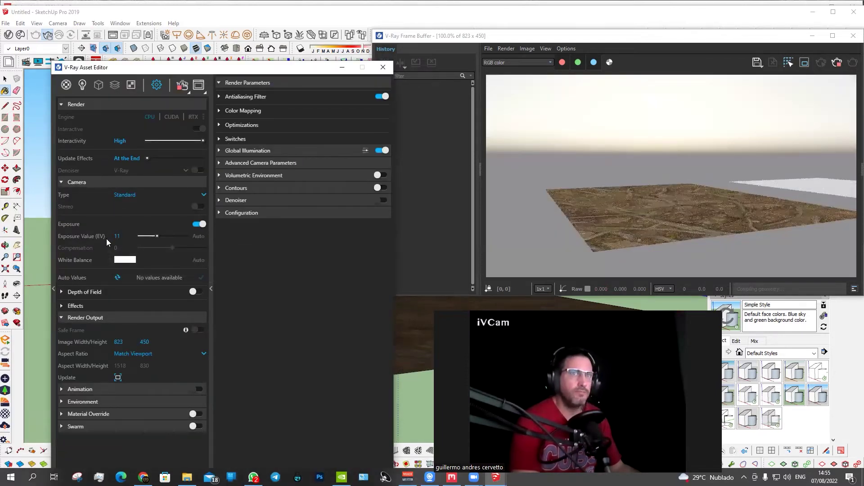
click(109, 238)
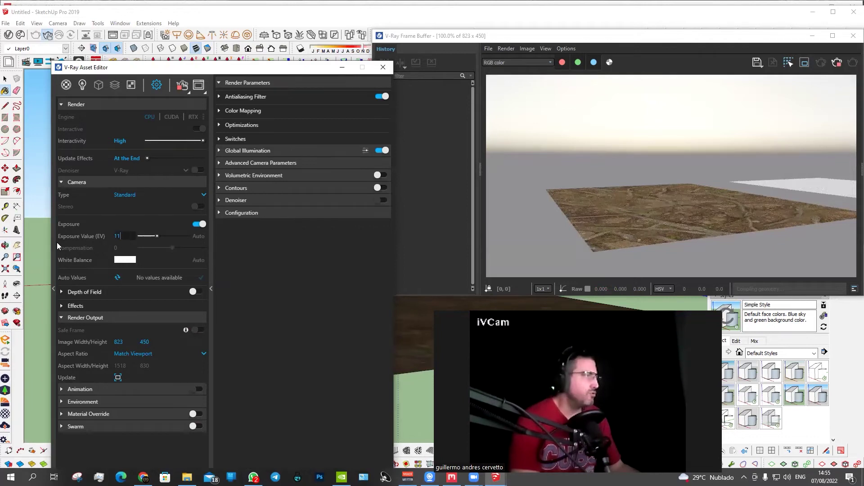
text(12)
key(Return)
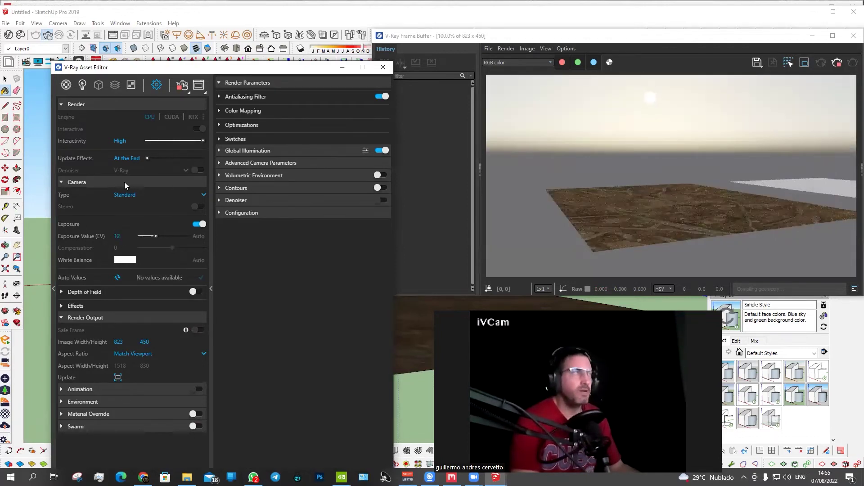
- Move the V-Ray Frame Buffer to the left and the Asset Editor up to the top
drag(299, 68, 135, 326)
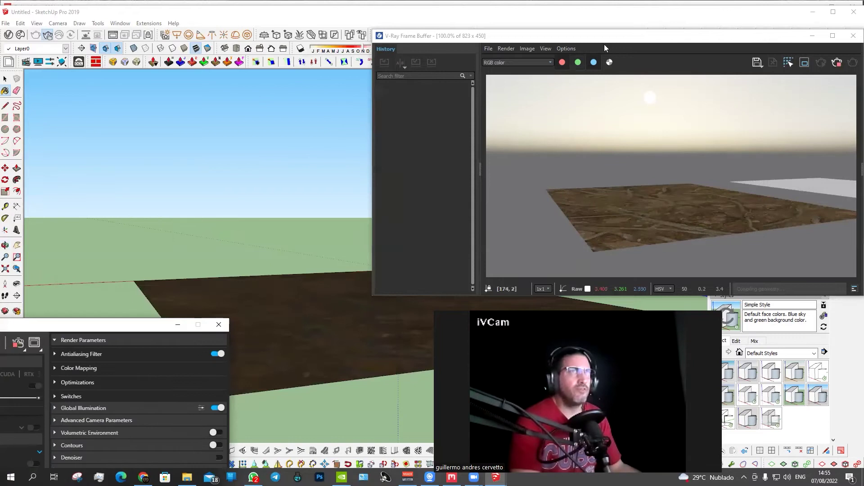
drag(603, 42, 191, 36)
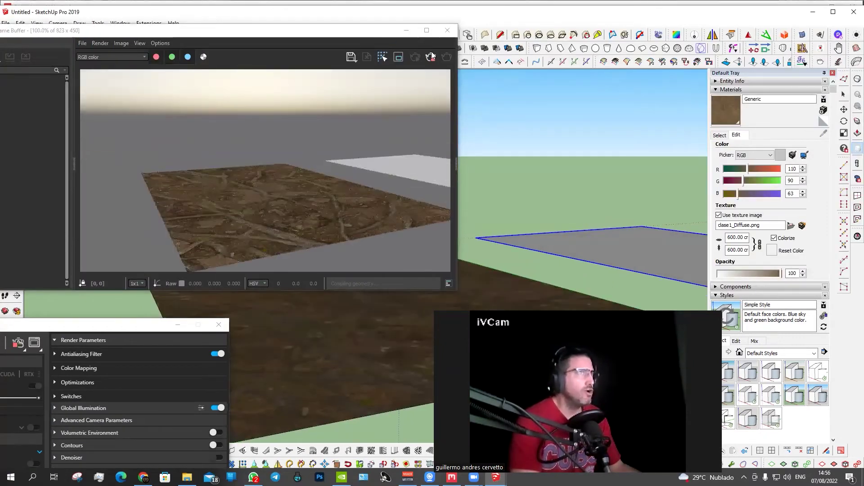
click(141, 331)
drag(141, 330, 349, 31)
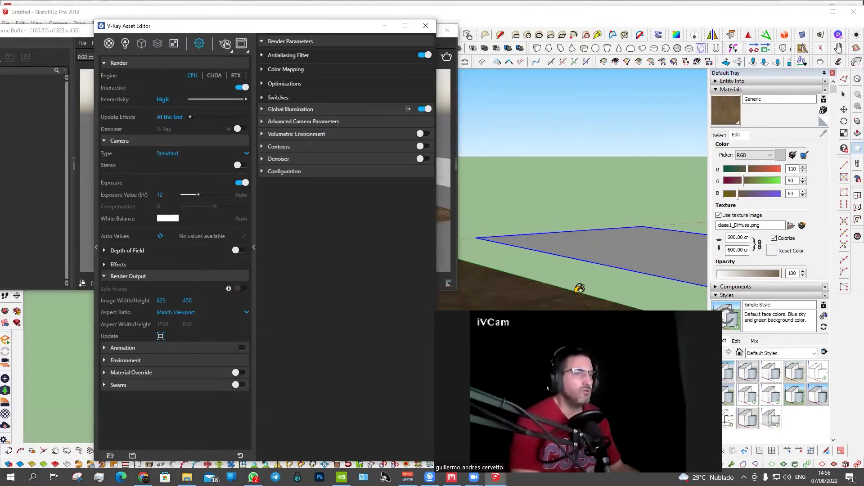
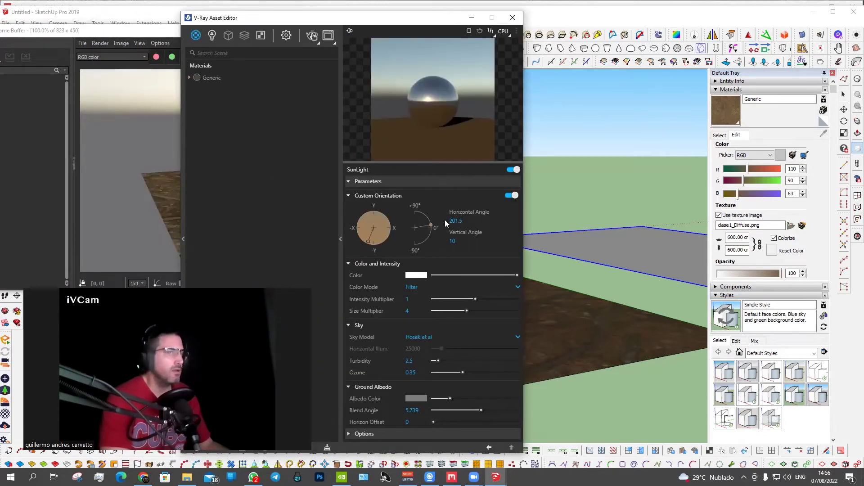
- Show the Generic material's settings with the clase1 texture folder arranged beside the Asset Editor
click(595, 333)
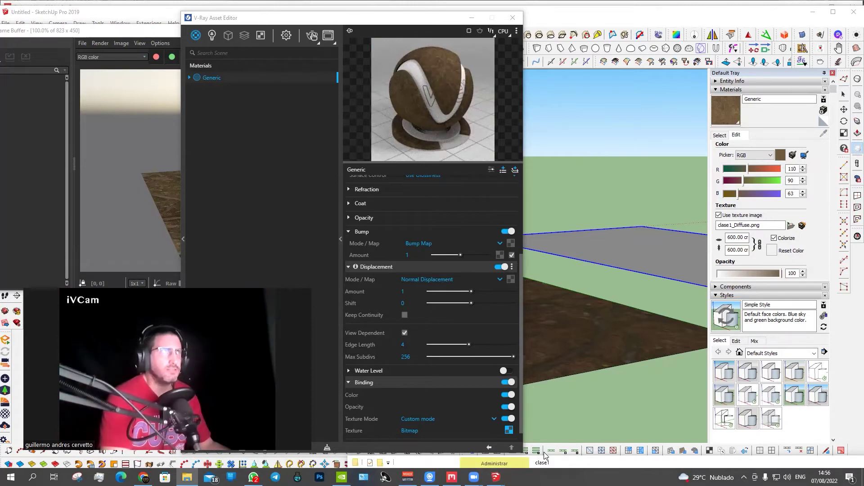
drag(544, 454, 584, 22)
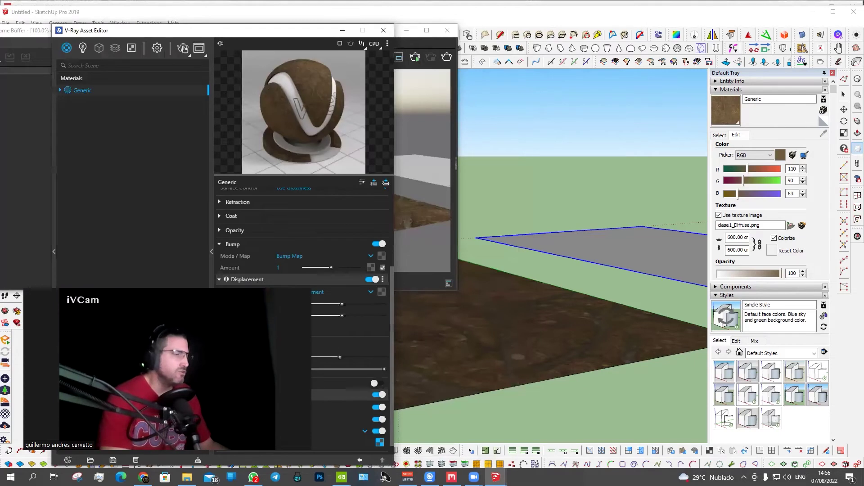
key(alt+Tab)
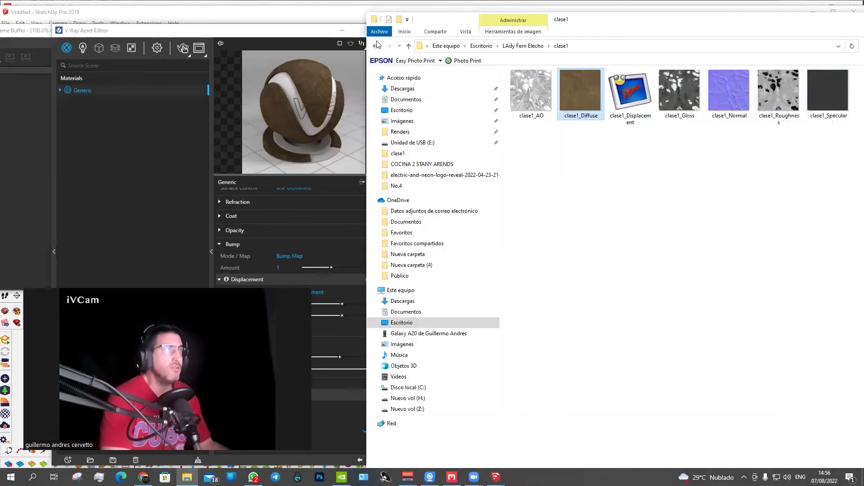
click(308, 30)
drag(307, 31, 239, 23)
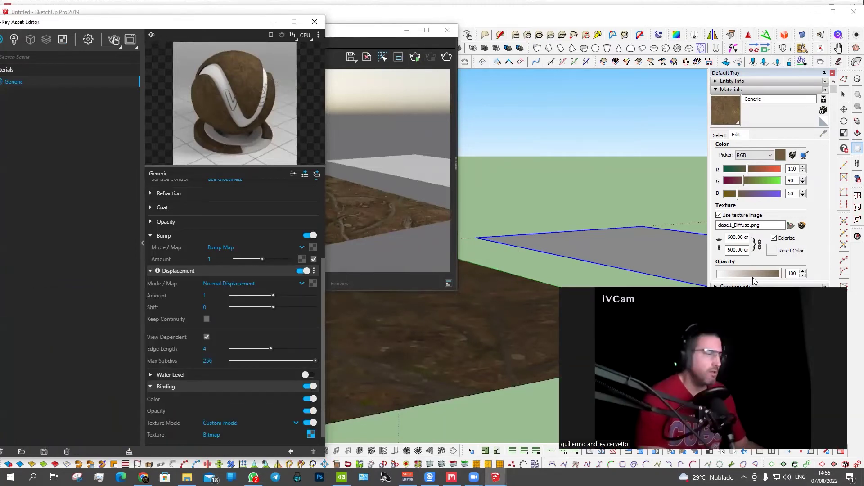
key(alt+Tab)
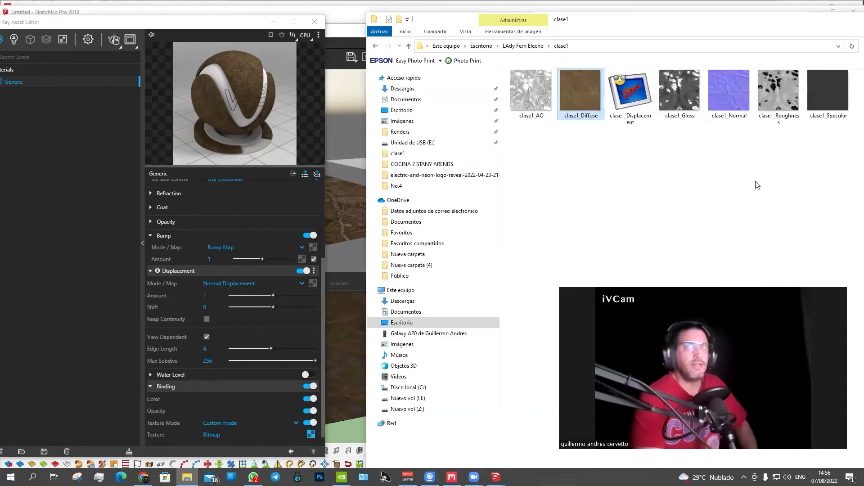
- Map clase1_Specular to Reflection Color with Rendering Space (Linear) colour space
mouse_move(828, 91)
mouse_down()
mouse_move(262, 223)
mouse_move(215, 200)
mouse_up()
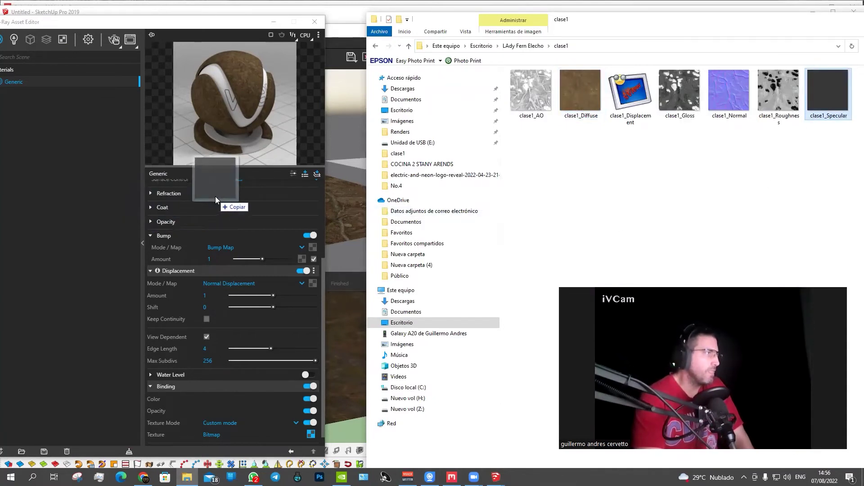
drag(215, 200, 231, 218)
scroll(239, 253, up, 5)
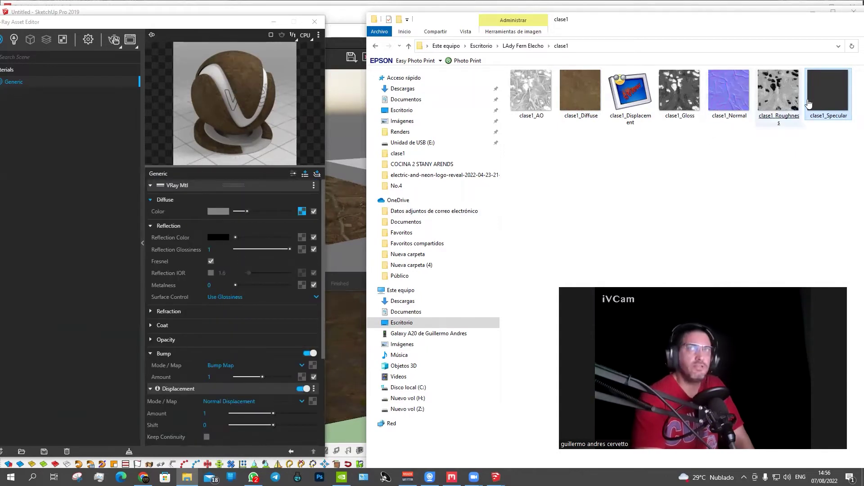
mouse_move(827, 97)
mouse_down()
mouse_move(175, 238)
mouse_move(302, 238)
mouse_up()
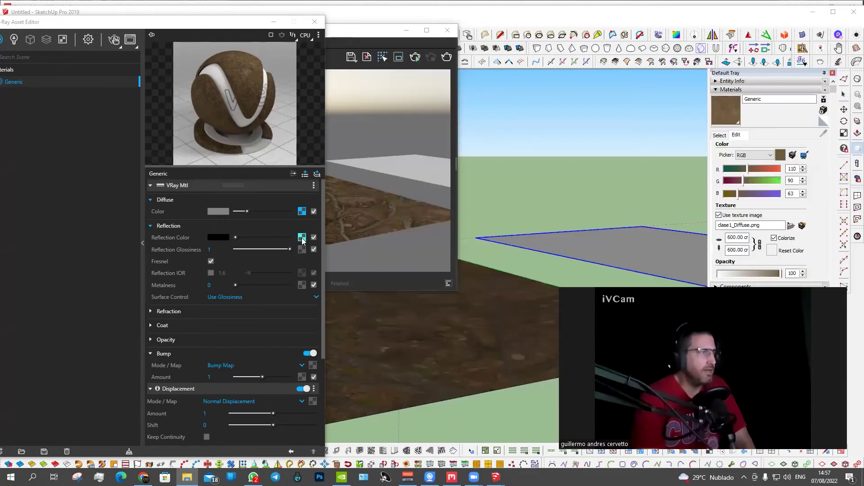
click(302, 239)
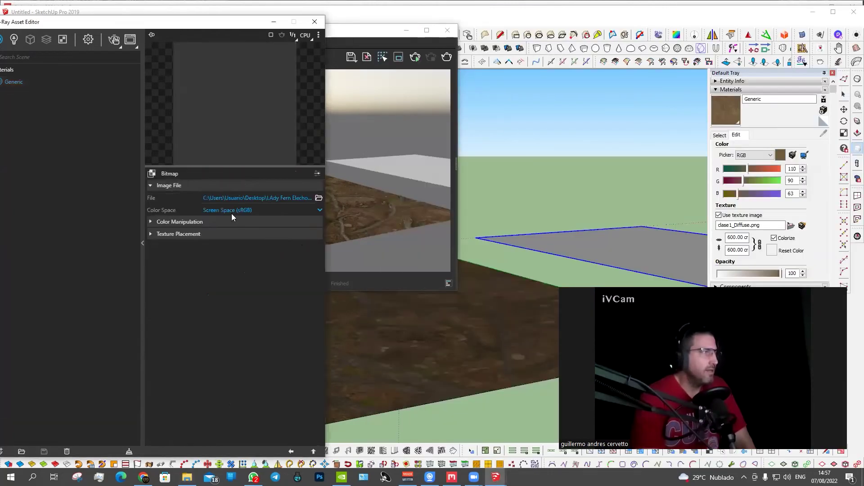
click(231, 211)
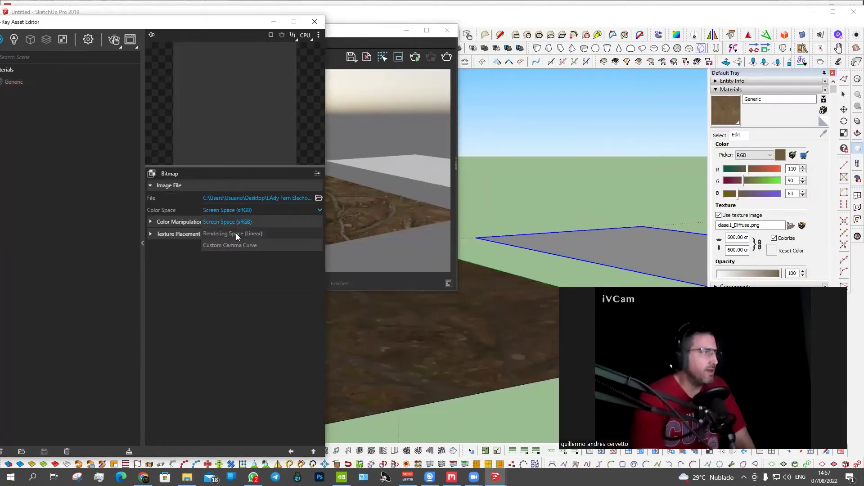
click(236, 233)
click(291, 451)
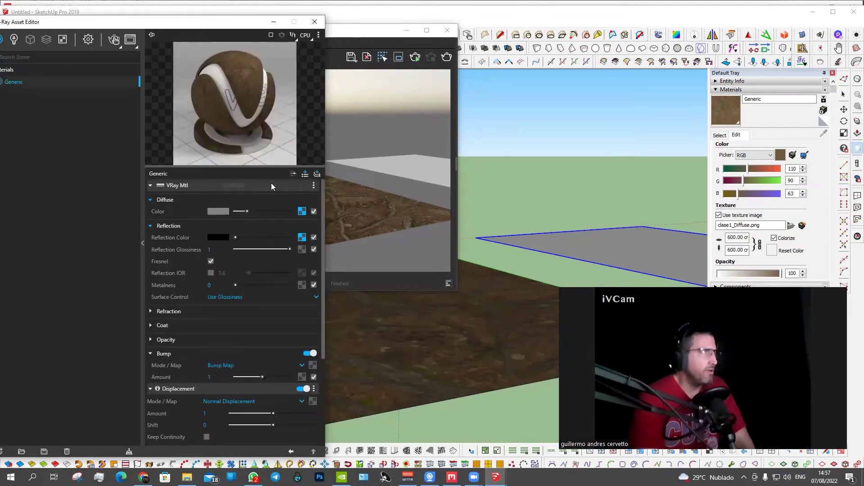
- Map clase1_Gloss to Reflection Glossiness with Rendering Space (Linear) colour space
click(187, 477)
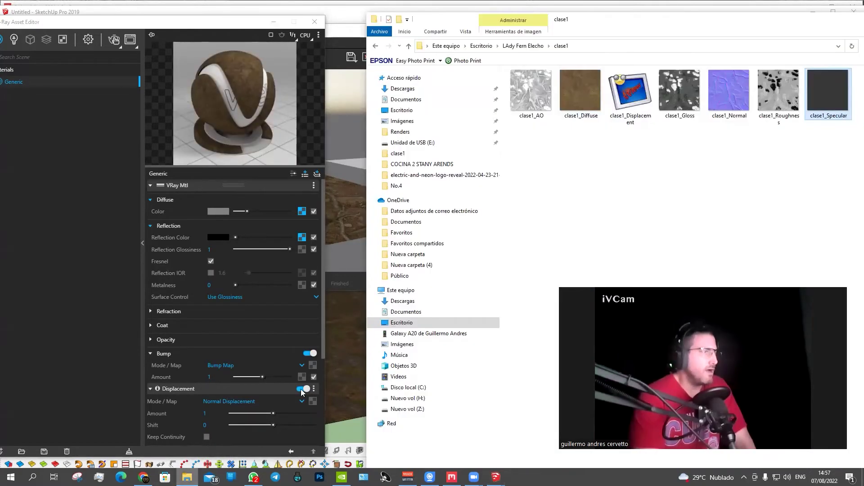
mouse_move(680, 92)
mouse_down()
mouse_move(428, 298)
mouse_move(302, 250)
mouse_up()
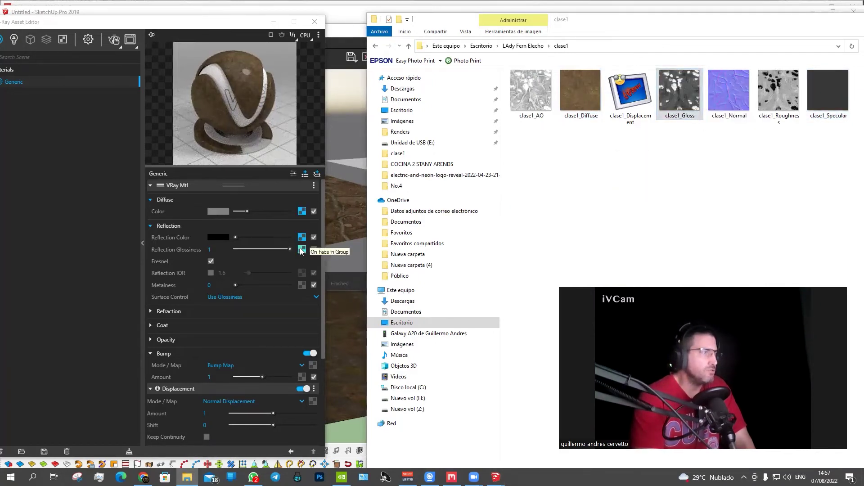
click(300, 248)
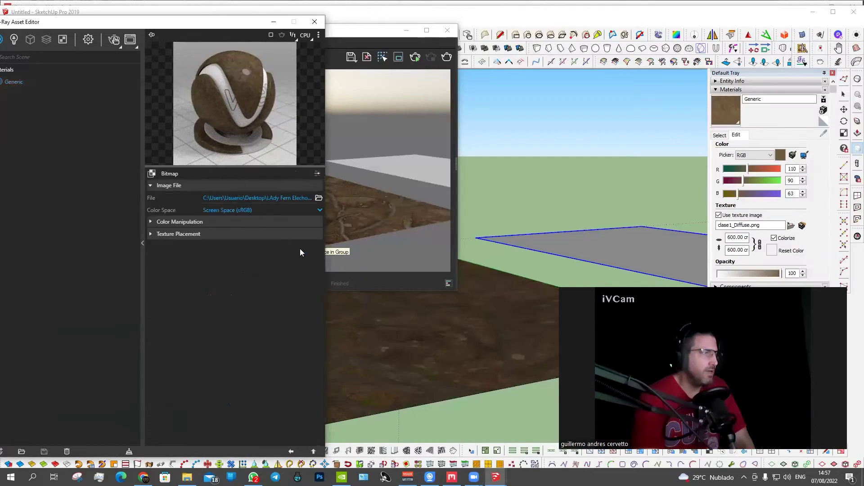
click(228, 209)
click(237, 233)
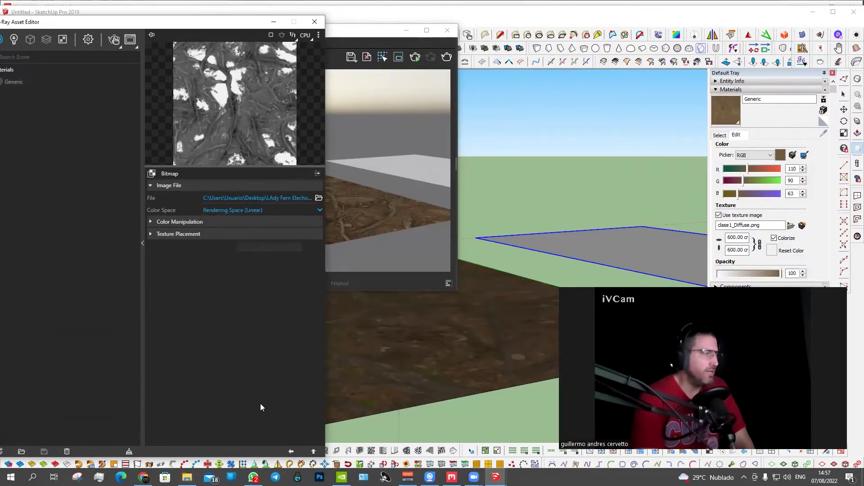
click(291, 451)
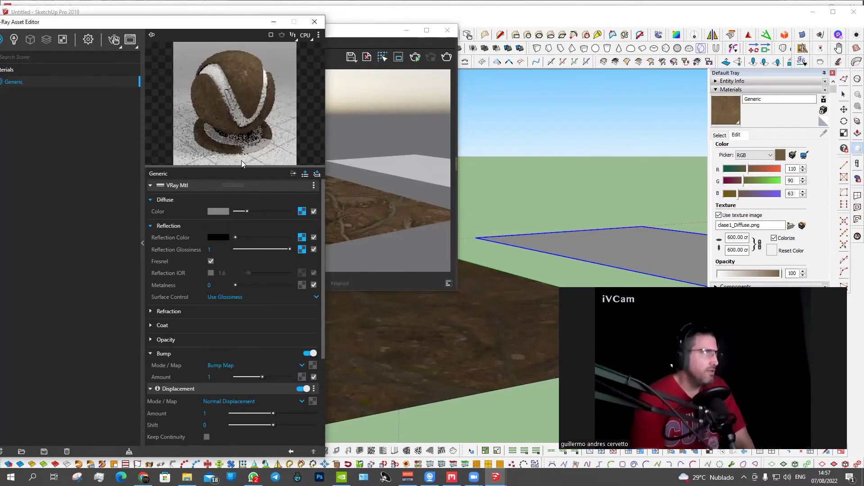
- Preview the Generic material on the Floor scene and render the ground
click(319, 35)
click(278, 68)
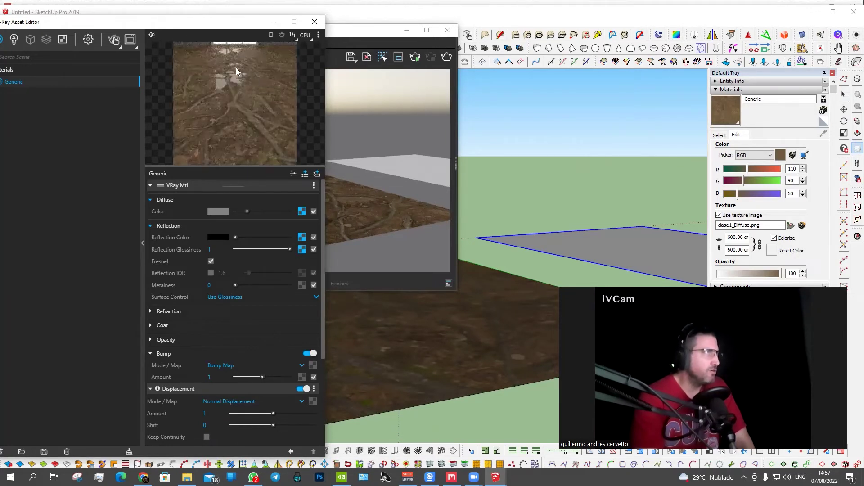
click(116, 40)
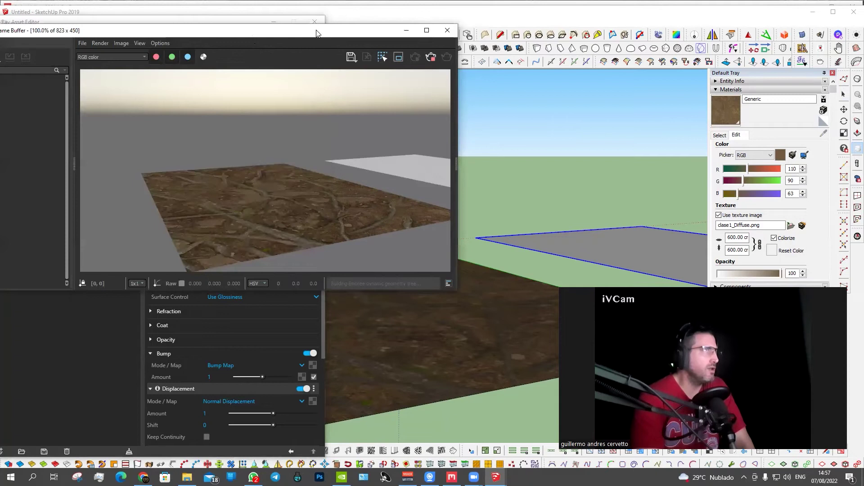
- Move the Frame Buffer aside and zoom in to inspect the glossy ground reflections
drag(324, 34, 521, 21)
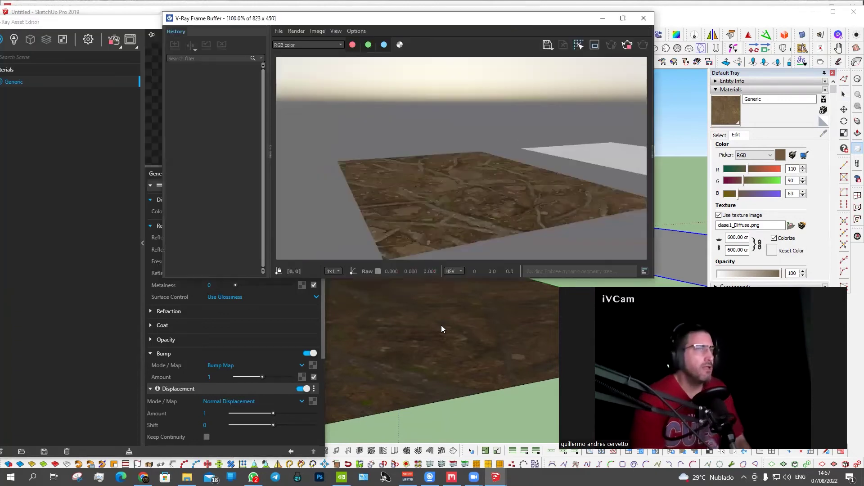
scroll(412, 295, up, 2)
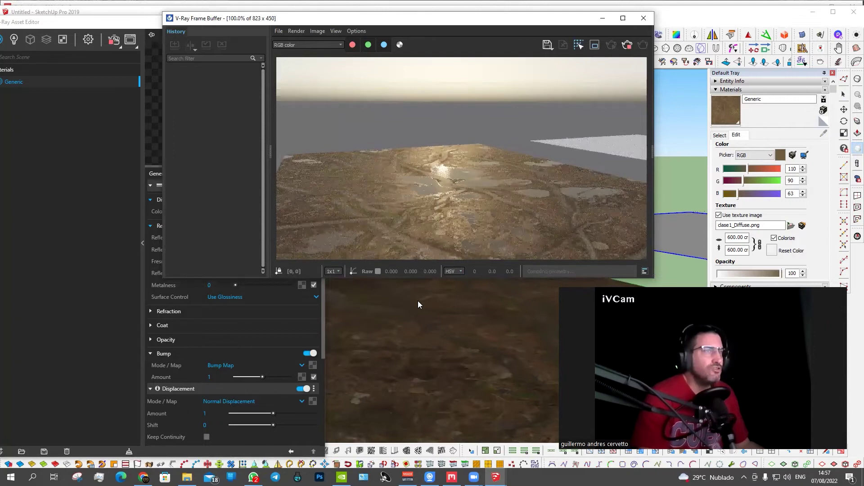
scroll(417, 304, up, 1)
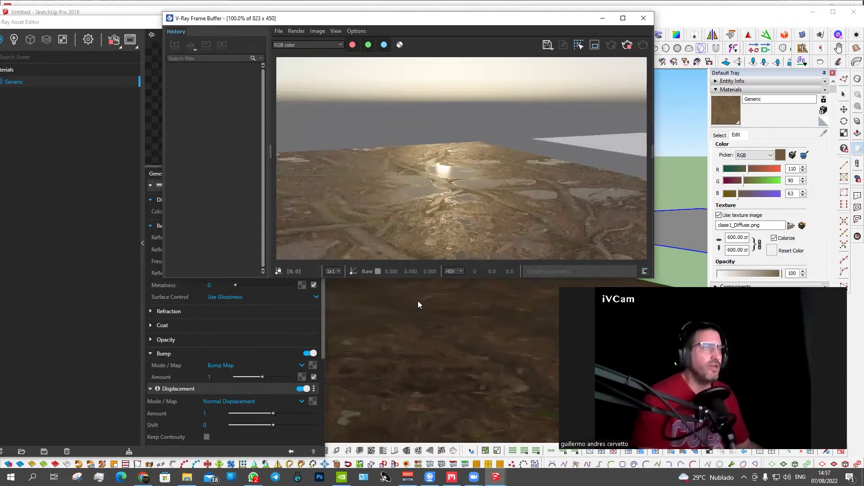
scroll(418, 305, down, 1)
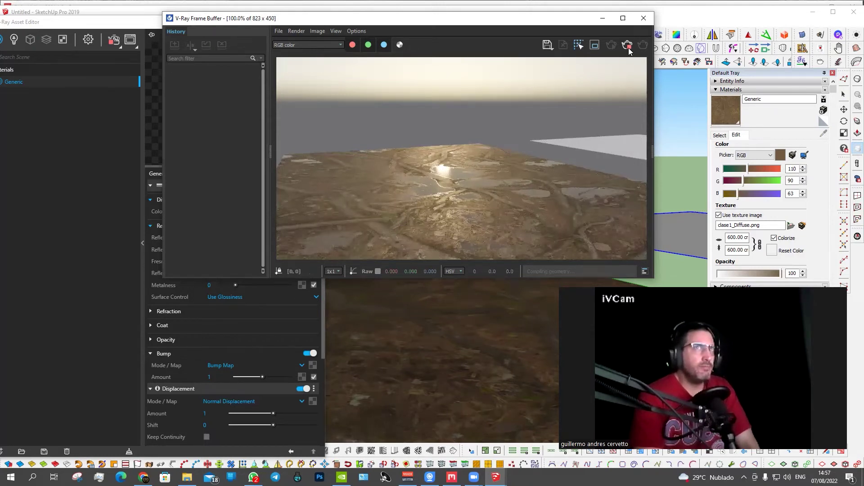
- Close the V-Ray Frame Buffer and bring the clase1 texture folder back up
click(644, 18)
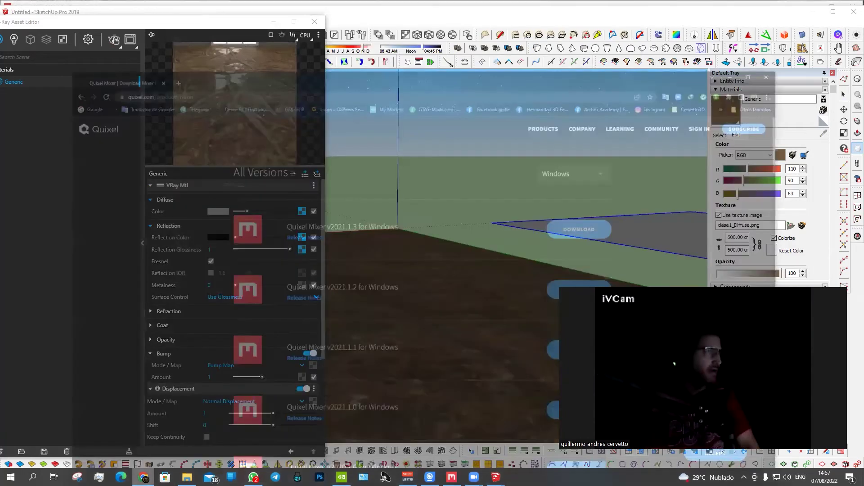
click(143, 477)
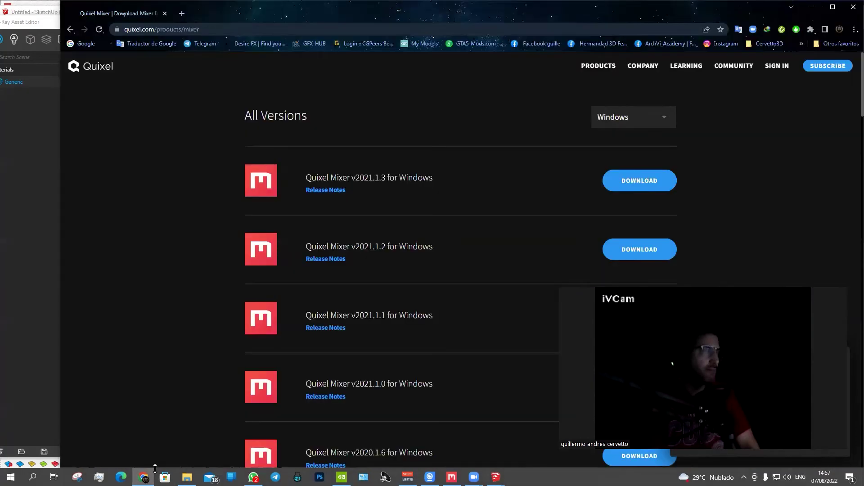
click(143, 477)
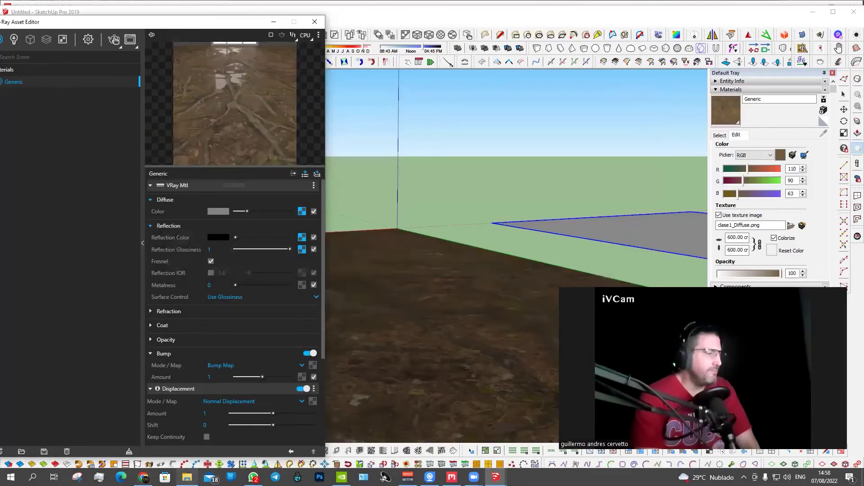
click(192, 475)
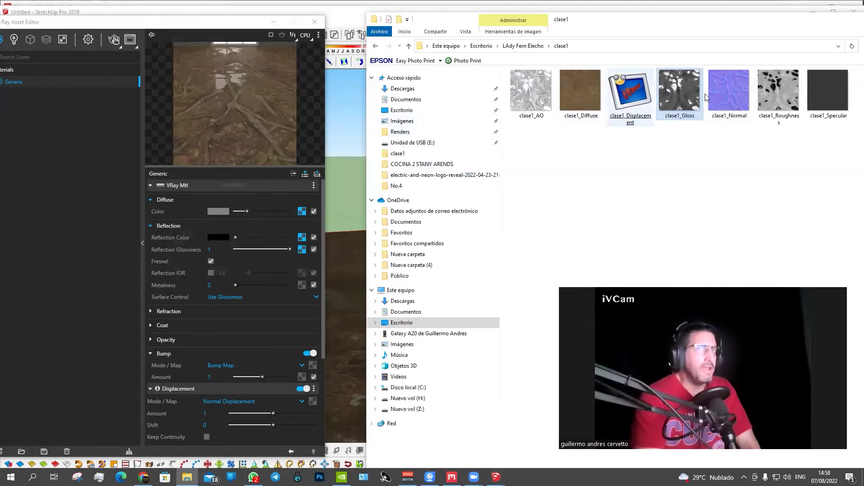
mouse_move(728, 93)
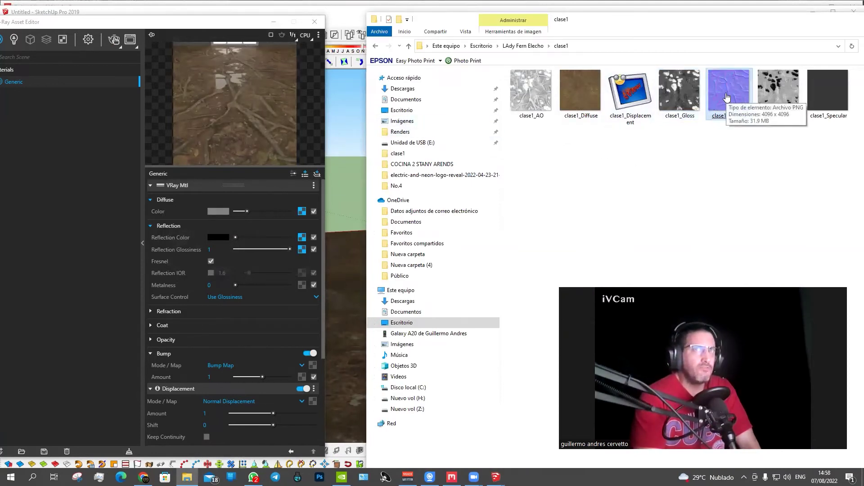
- Load clase1_Normal into the bump map slot with Rendering Space (Linear) colour space
drag(727, 96, 343, 364)
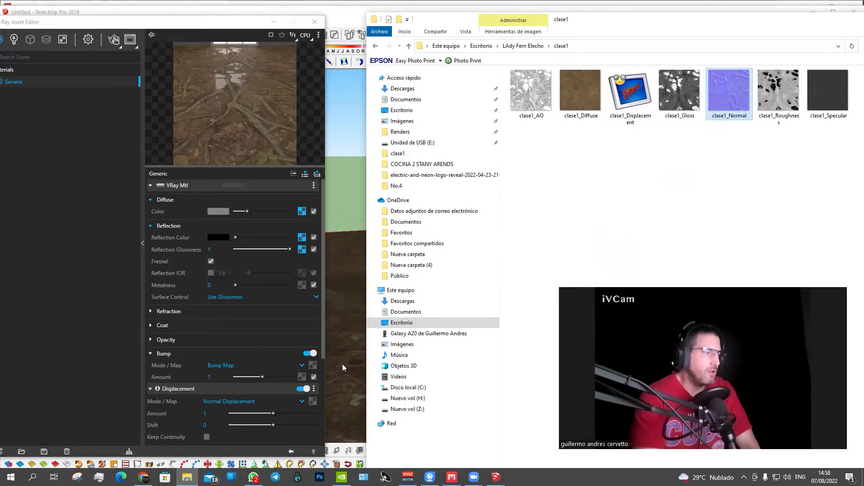
drag(342, 364, 313, 366)
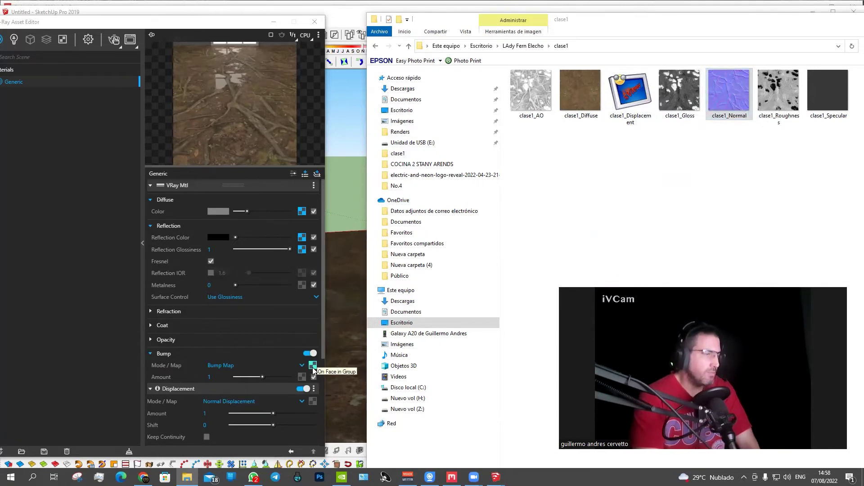
click(312, 365)
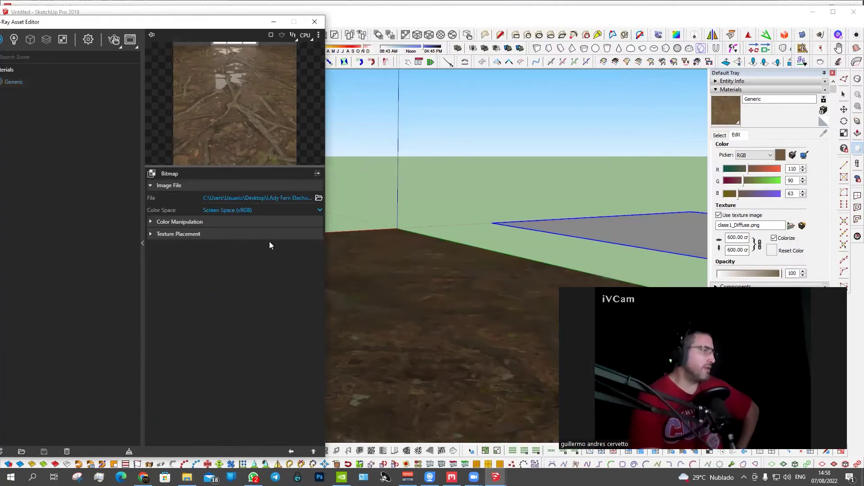
click(254, 212)
click(258, 235)
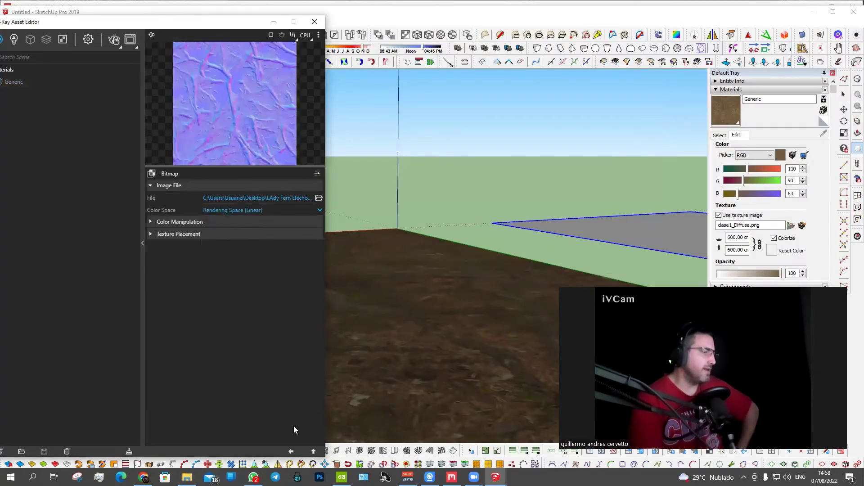
click(292, 451)
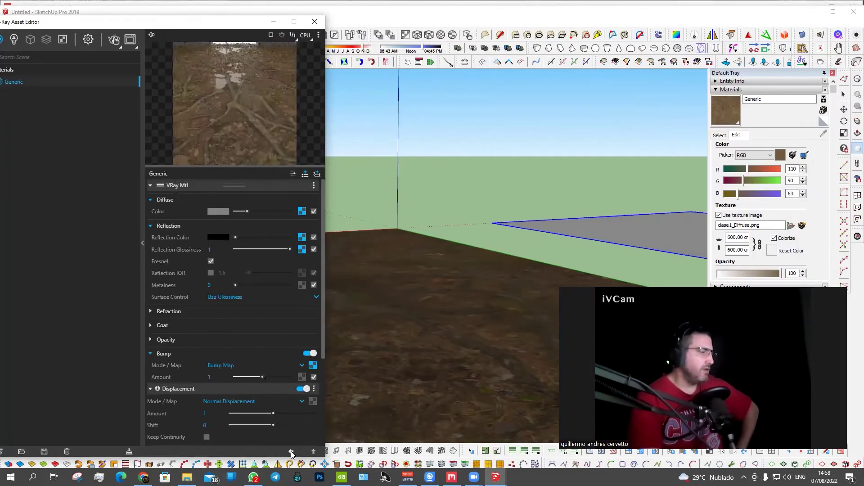
- Set Bump Mode to Normal Map and render the ground from a tilted view
click(220, 365)
click(225, 388)
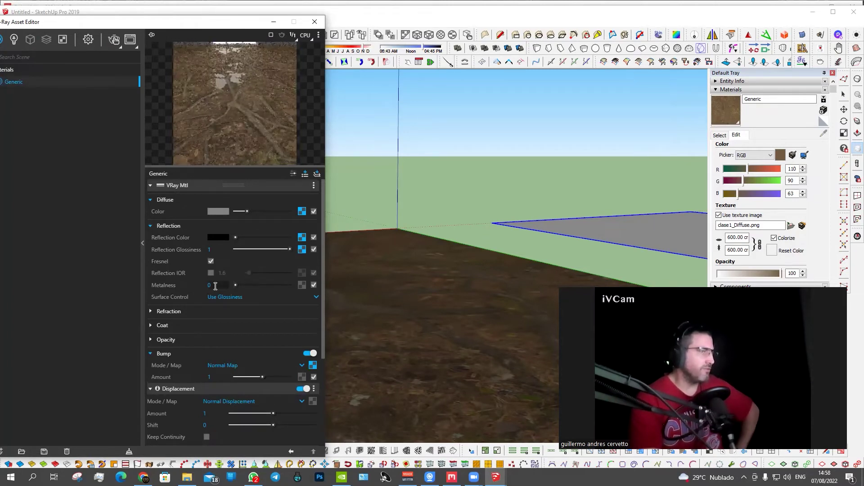
mouse_move(407, 228)
middle_down()
mouse_move(435, 219)
mouse_move(395, 247)
middle_up()
mouse_move(361, 287)
middle_down()
mouse_move(394, 245)
mouse_move(387, 225)
middle_up()
click(119, 41)
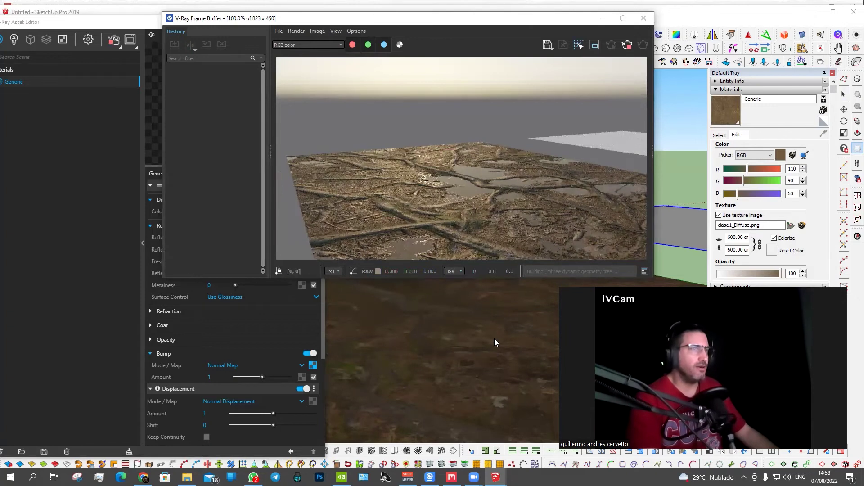
- Review the rooty ground render from several angles, then close it and reopen the clase1 folder
middle_drag(494, 343, 471, 359)
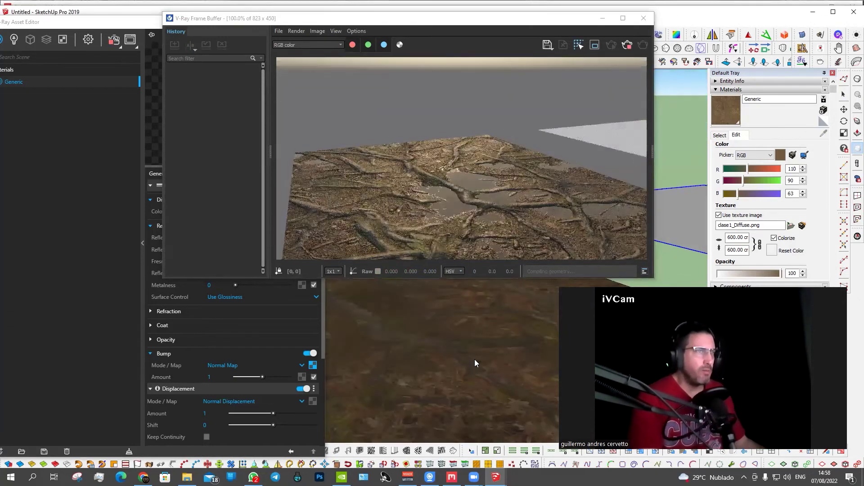
middle_drag(464, 369, 455, 329)
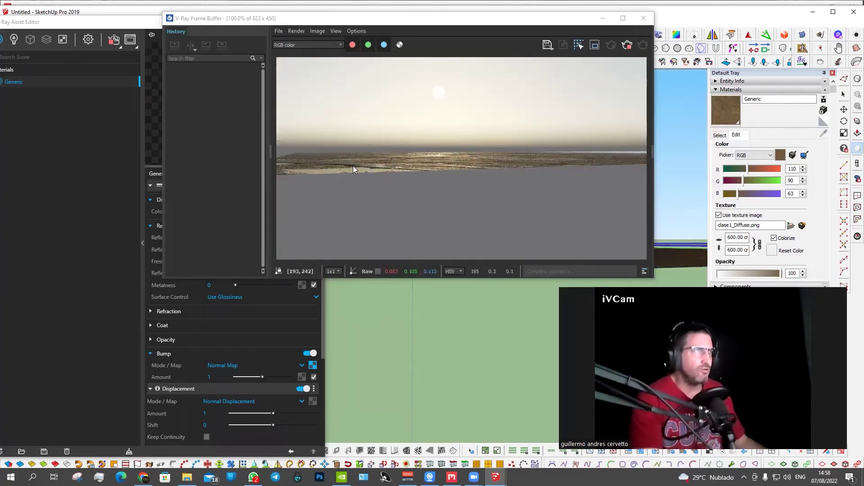
scroll(479, 152, up, 1)
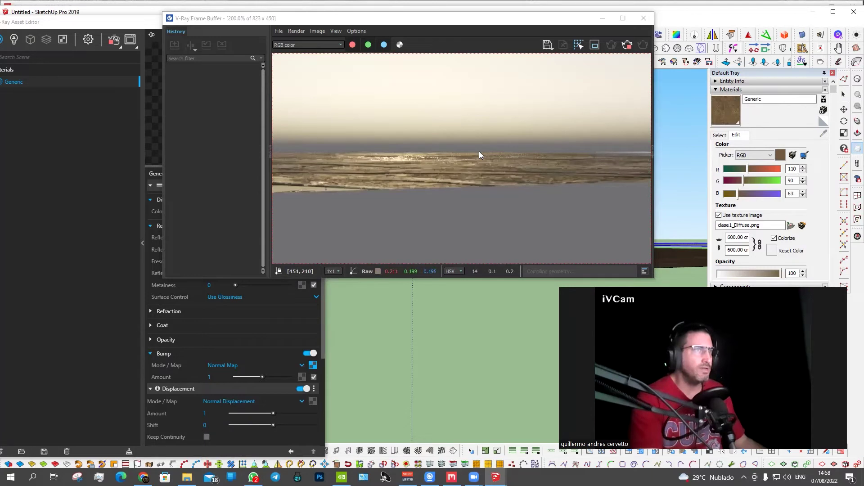
scroll(479, 152, down, 1)
mouse_move(464, 307)
middle_down()
mouse_move(458, 446)
mouse_move(443, 328)
mouse_move(431, 314)
middle_up()
mouse_move(441, 428)
middle_down()
mouse_move(440, 388)
mouse_move(459, 361)
middle_up()
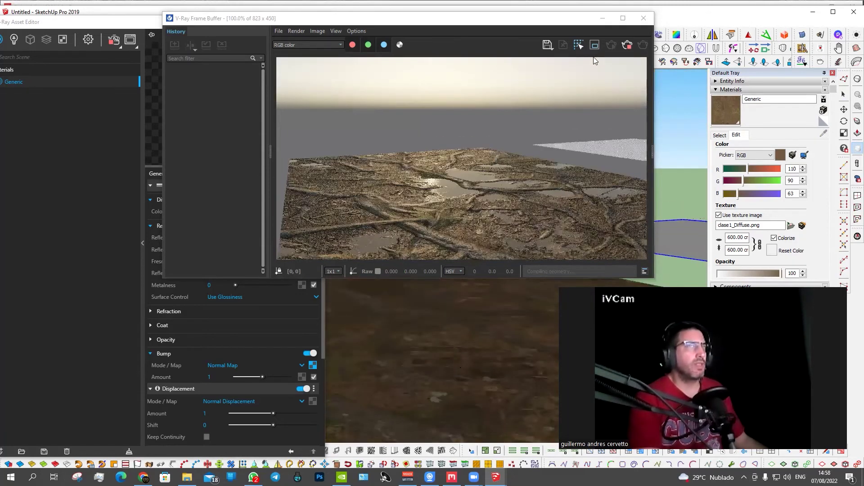
click(644, 18)
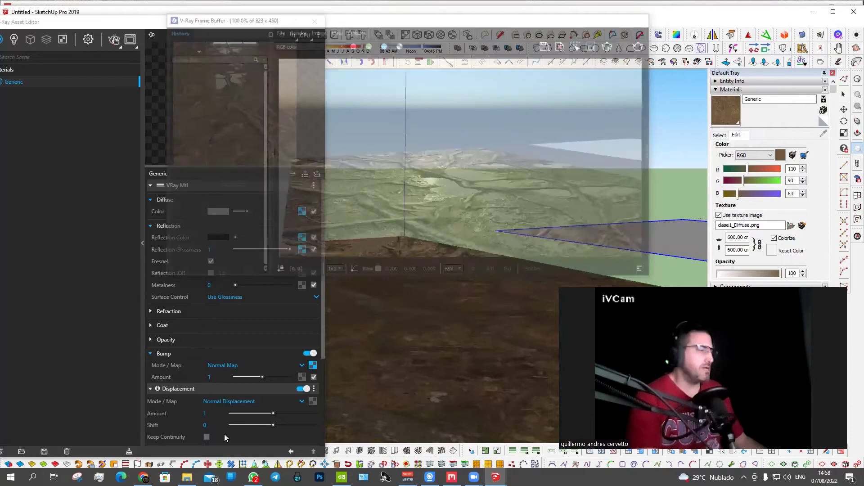
click(187, 478)
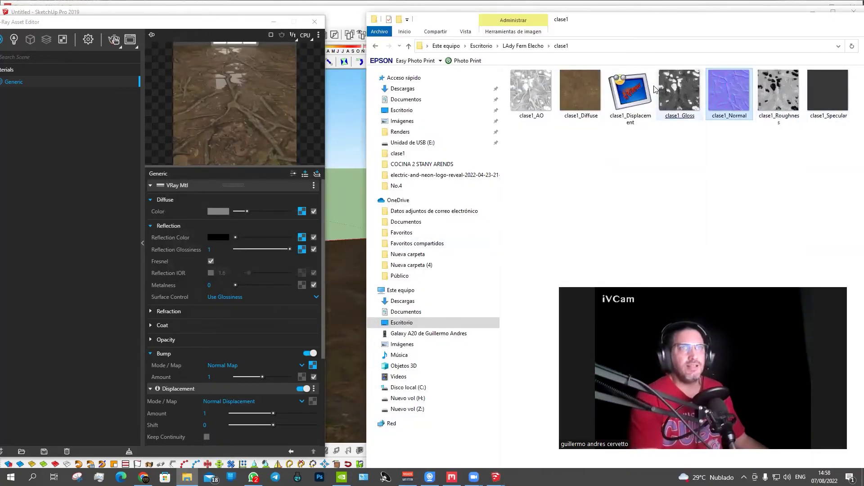
- Put clase1_Displacement into the Generic material's displacement slot and return to its parameters
drag(630, 93, 311, 402)
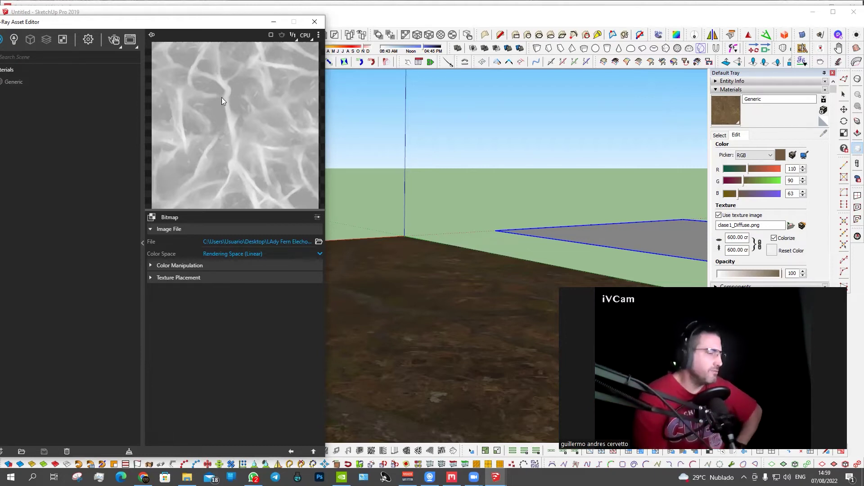
click(292, 452)
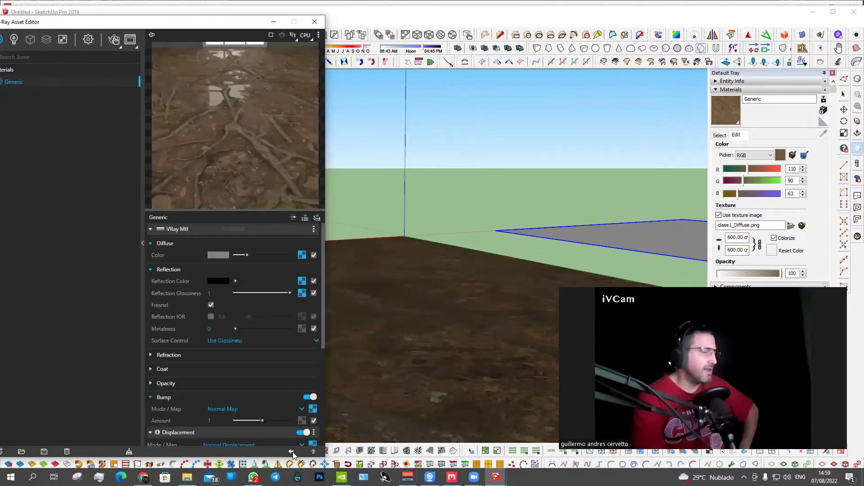
scroll(262, 394, down, 1)
- Select the brown ground face from a new angle and render the displaced ground interactively
scroll(369, 278, down, 1)
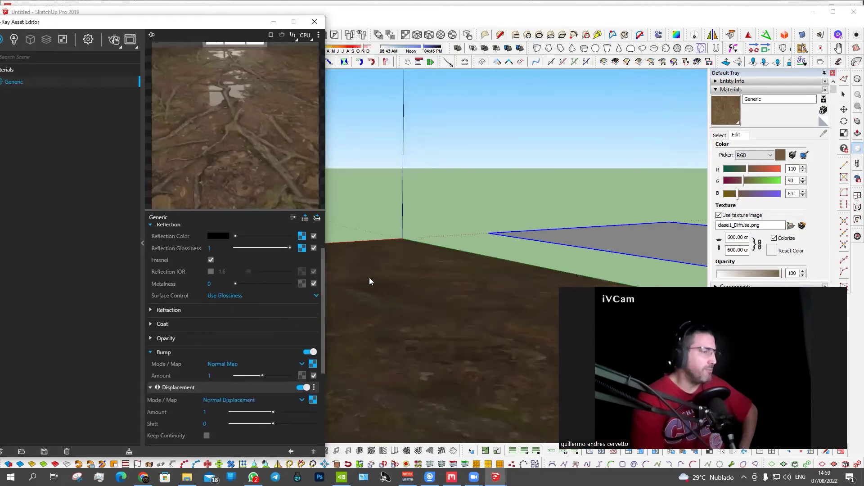
middle_drag(366, 280, 420, 247)
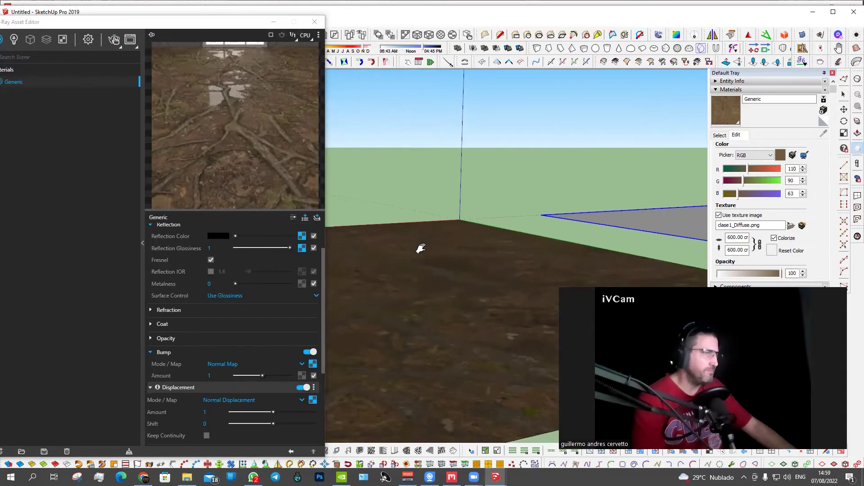
click(405, 259)
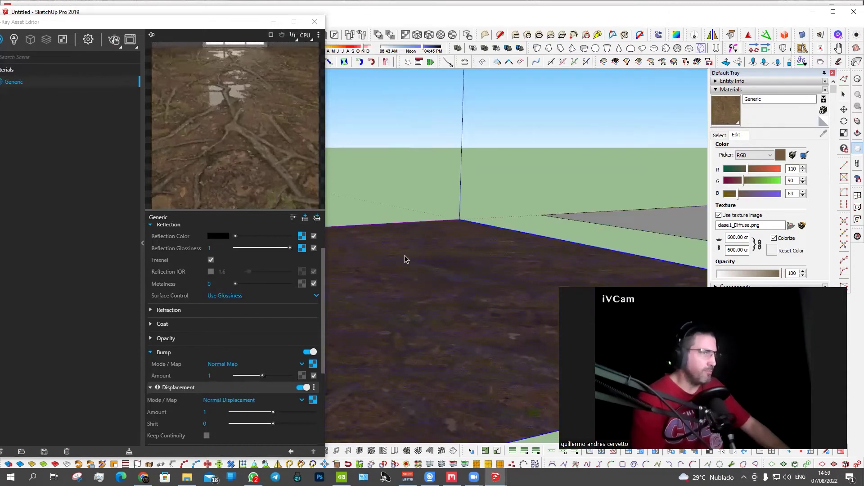
mouse_move(408, 249)
middle_down()
mouse_move(403, 266)
mouse_move(435, 239)
middle_up()
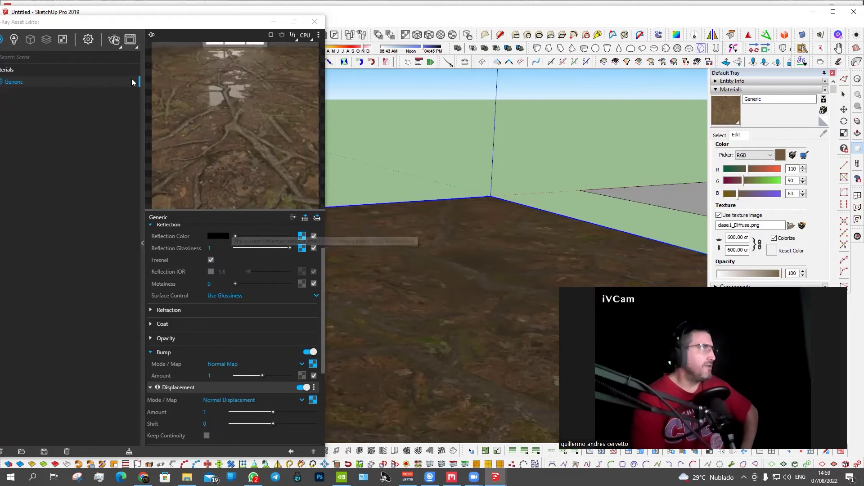
click(115, 41)
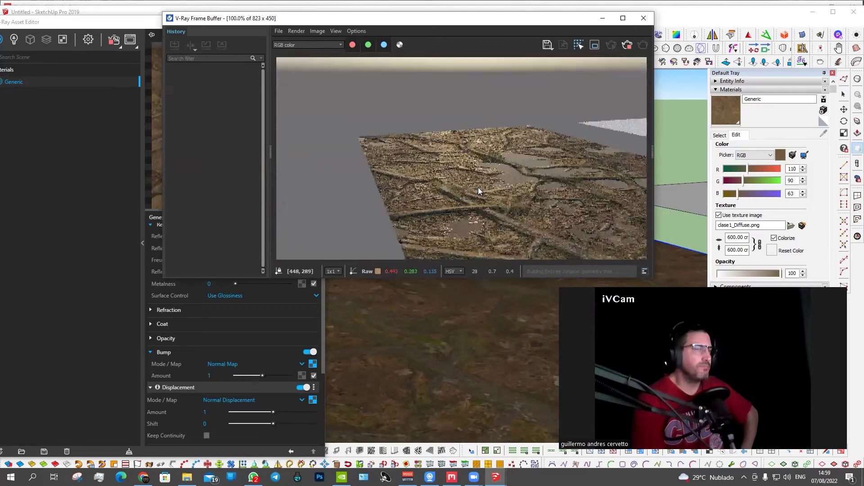
- Set the ground's displacement Amount to 3 and restart the interactive render
mouse_move(457, 328)
middle_down()
mouse_move(399, 250)
mouse_move(380, 265)
middle_up()
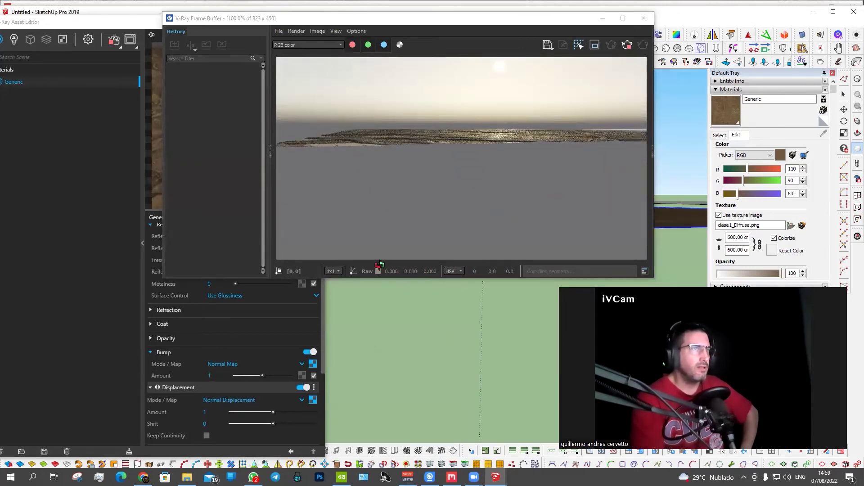
mouse_move(381, 276)
middle_down()
mouse_move(347, 380)
mouse_move(409, 328)
mouse_move(447, 353)
middle_up()
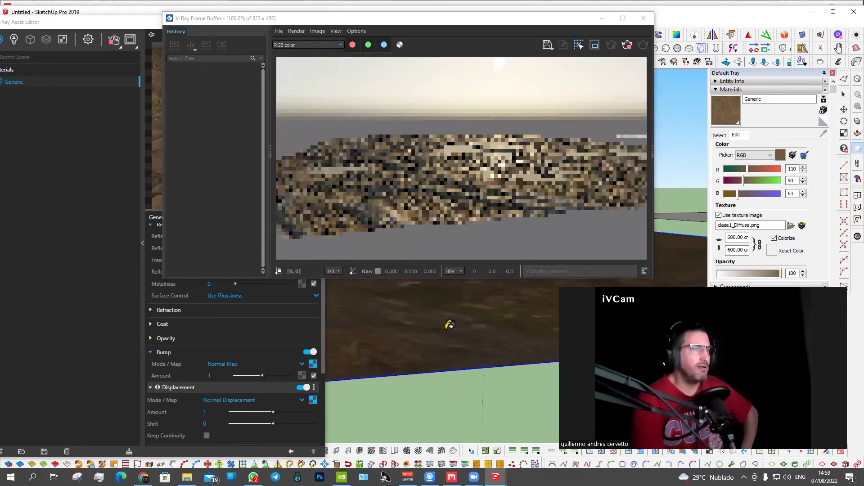
middle_drag(450, 346, 450, 373)
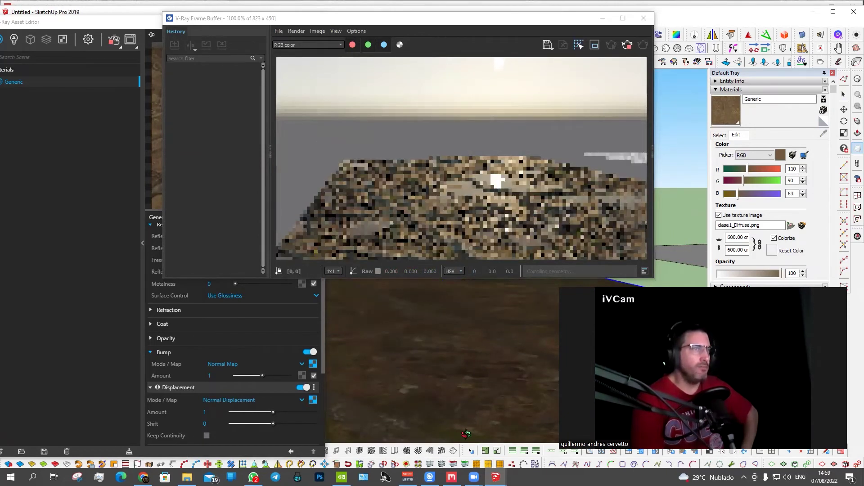
click(204, 412)
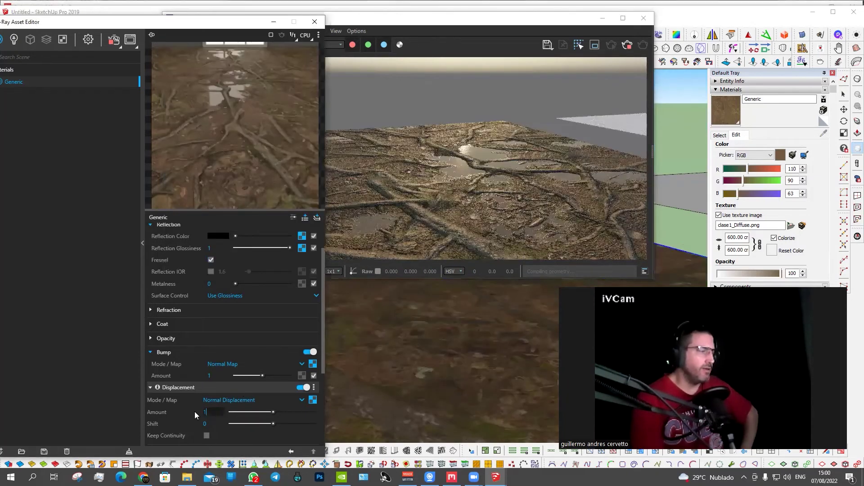
click(632, 46)
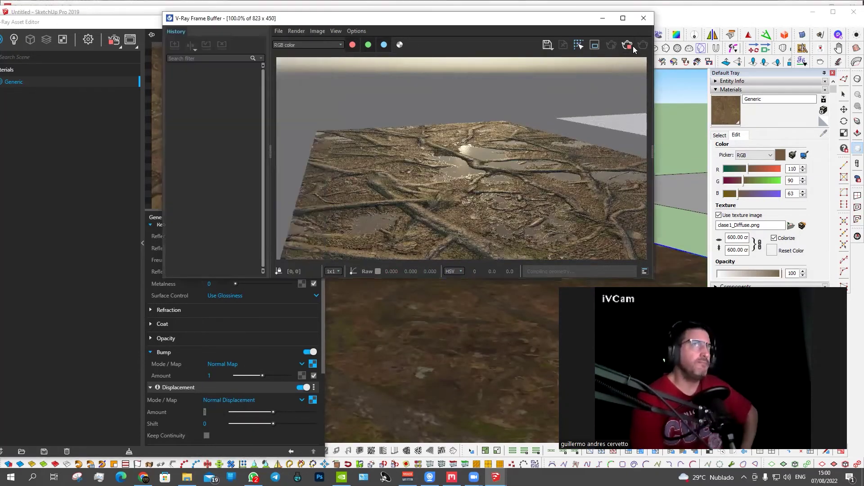
click(148, 417)
text(3)
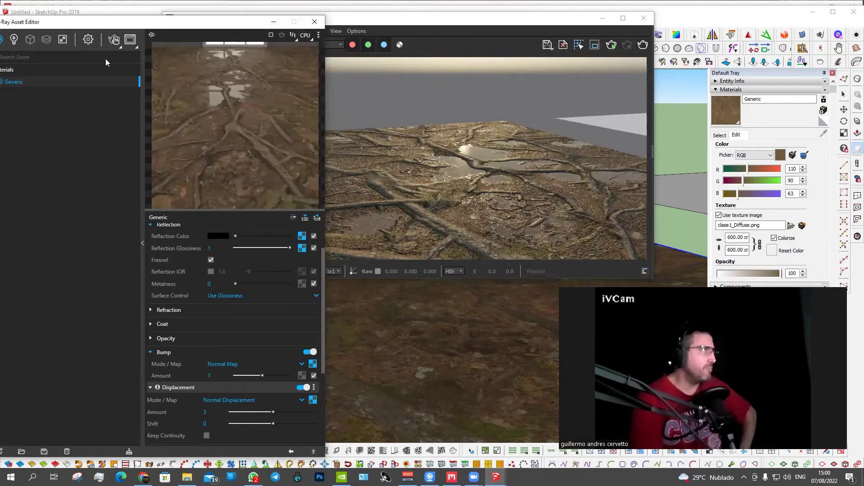
click(111, 42)
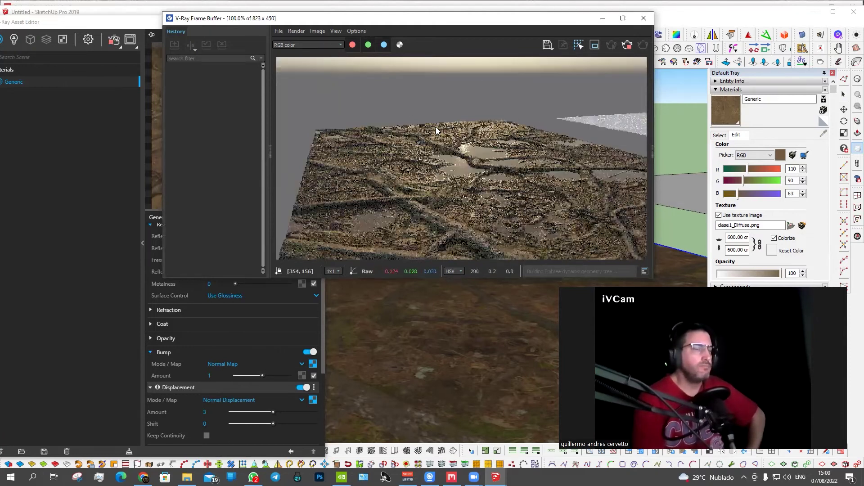
- Orbit around the terrain to inspect the deeper displaced roots from several angles
click(448, 329)
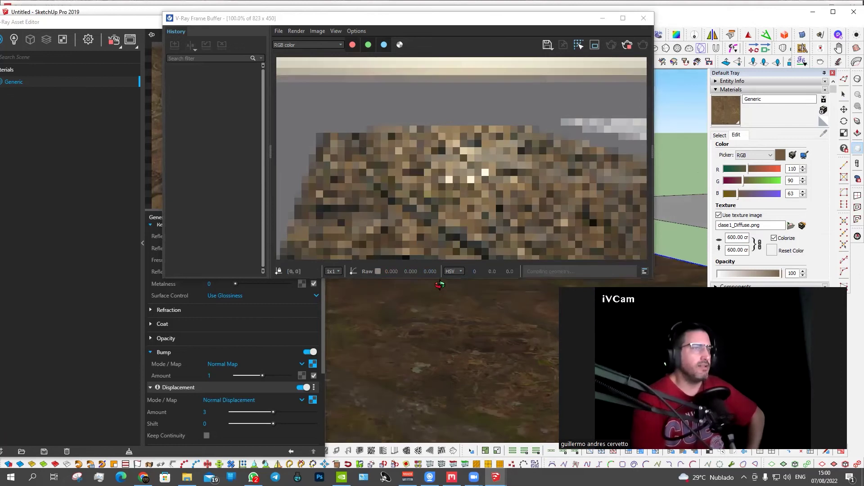
middle_drag(448, 329, 514, 323)
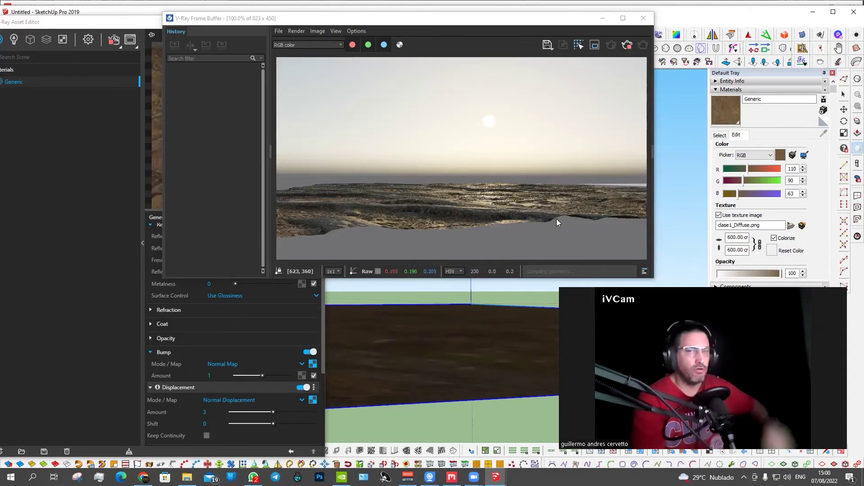
scroll(469, 355, up, 5)
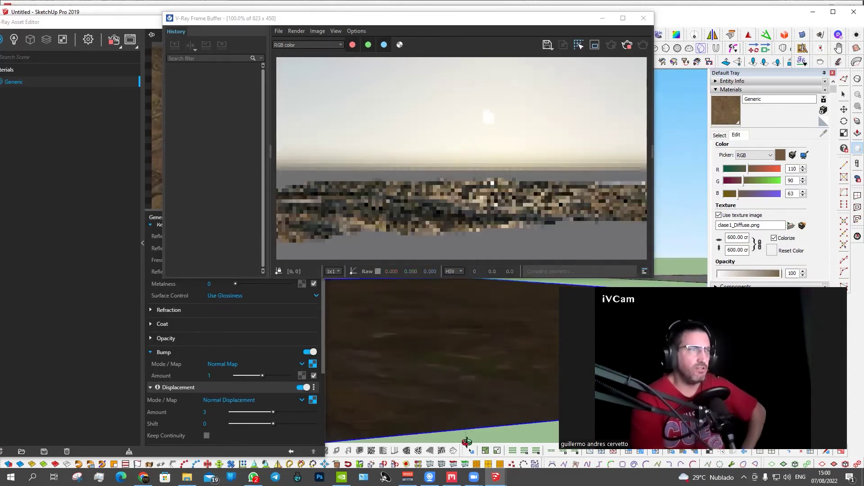
middle_drag(456, 399, 482, 359)
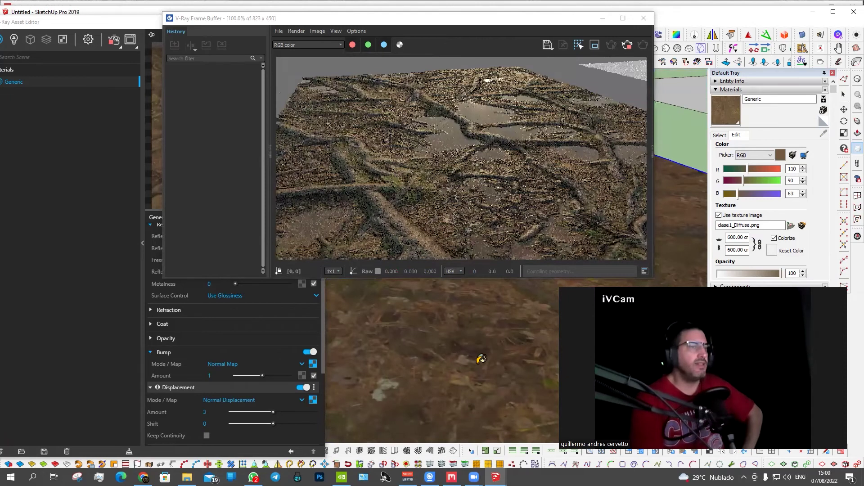
middle_drag(479, 325, 415, 432)
middle_drag(378, 399, 409, 353)
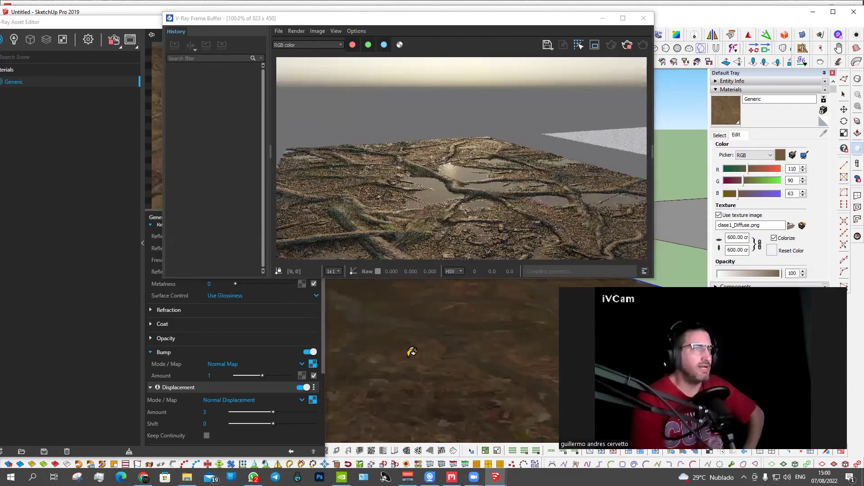
- Raise the displacement Amount to 5 and view the terrain from a new angle
text(5)
click(197, 412)
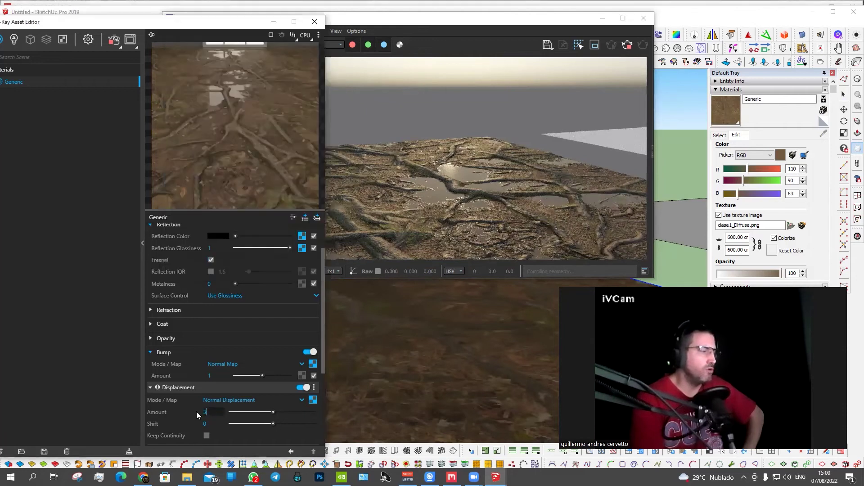
mouse_move(344, 378)
middle_down()
mouse_move(456, 342)
mouse_move(427, 367)
mouse_move(442, 367)
mouse_move(504, 320)
middle_up()
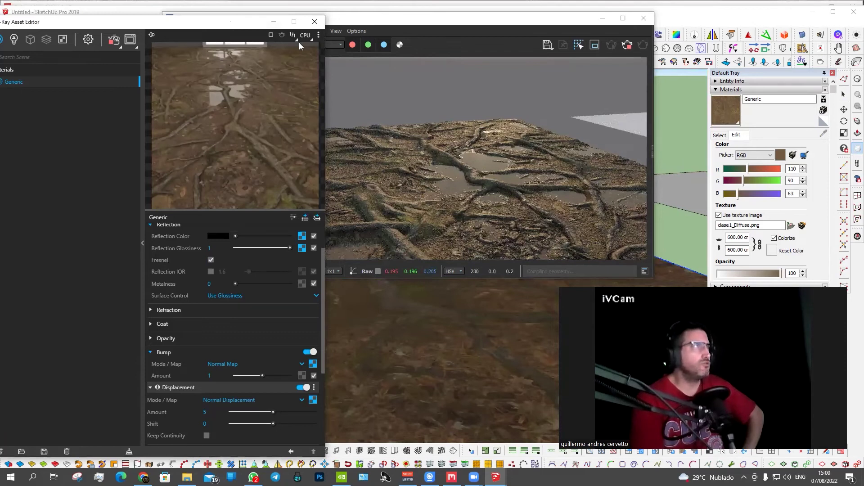
- Close the material editor, shift the view slightly, and widen the Frame Buffer to show Exposure
click(315, 22)
middle_drag(344, 365, 429, 357)
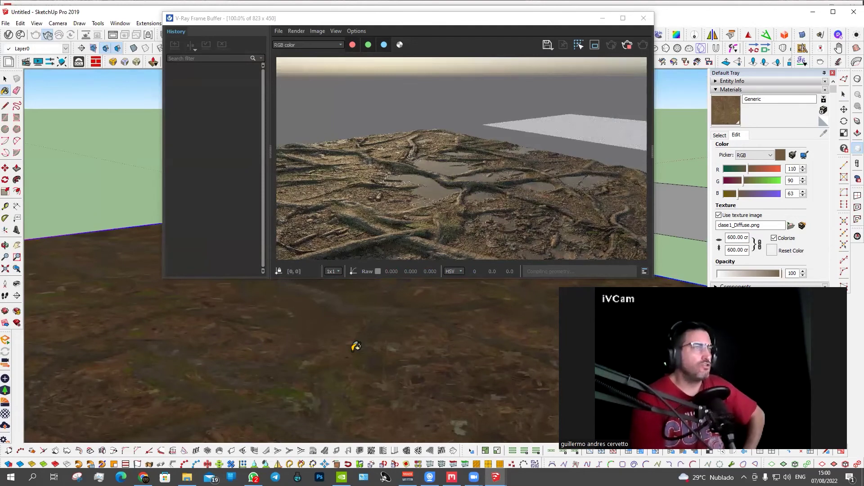
middle_drag(298, 344, 301, 343)
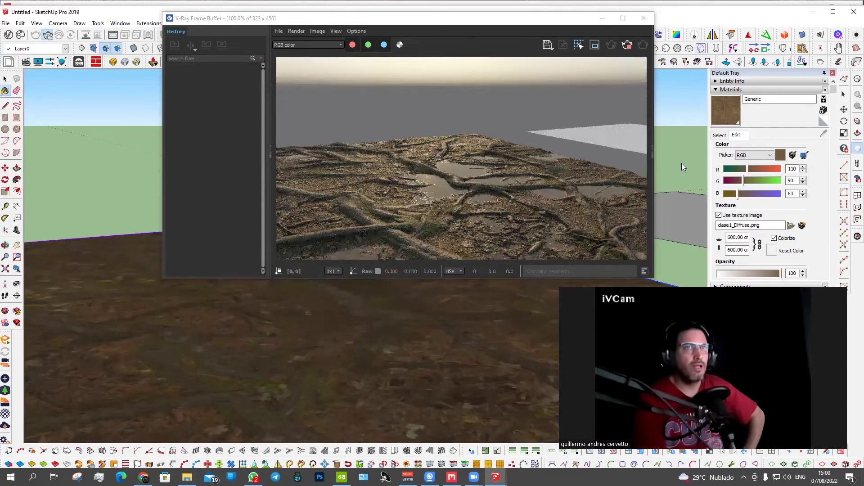
drag(652, 153, 803, 218)
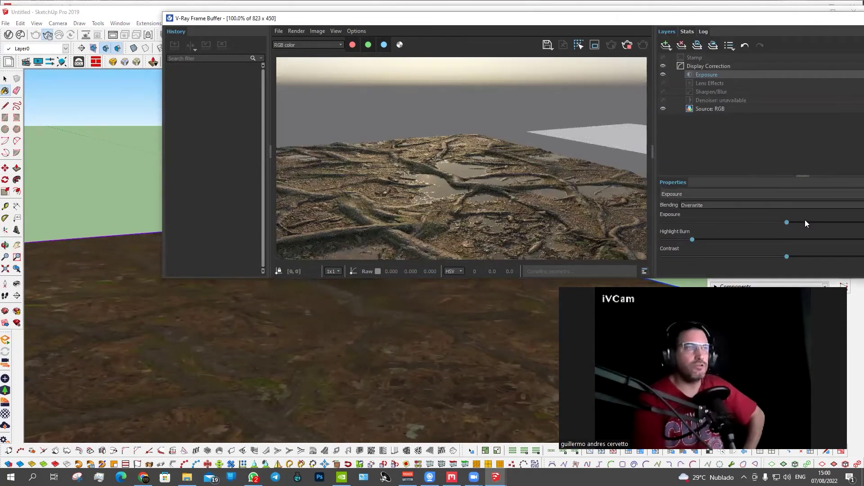
- Brighten the render's exposure, then close the V-Ray Frame Buffer
click(805, 221)
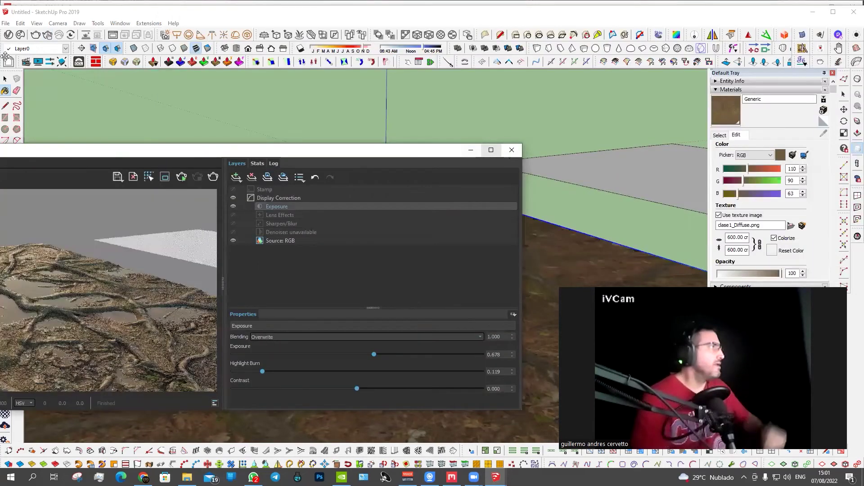
click(20, 35)
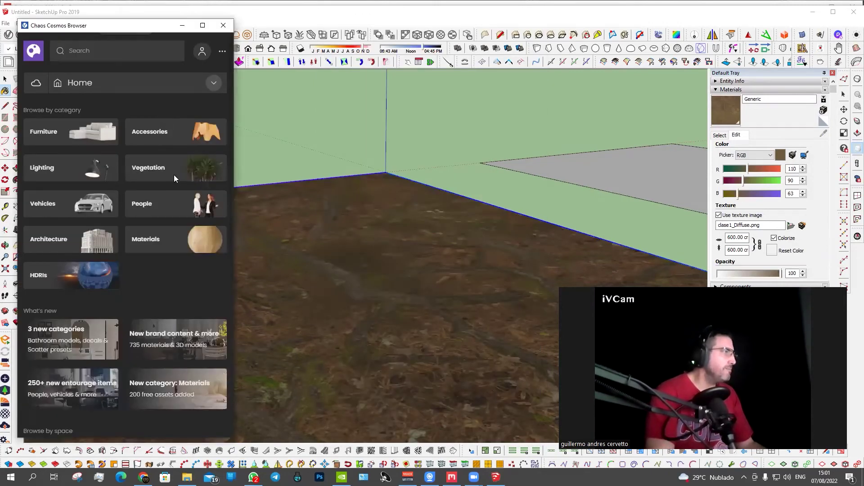
- Browse Cosmos 3D Models / Vegetation down to the grasses and pick Grasstree 002
click(174, 176)
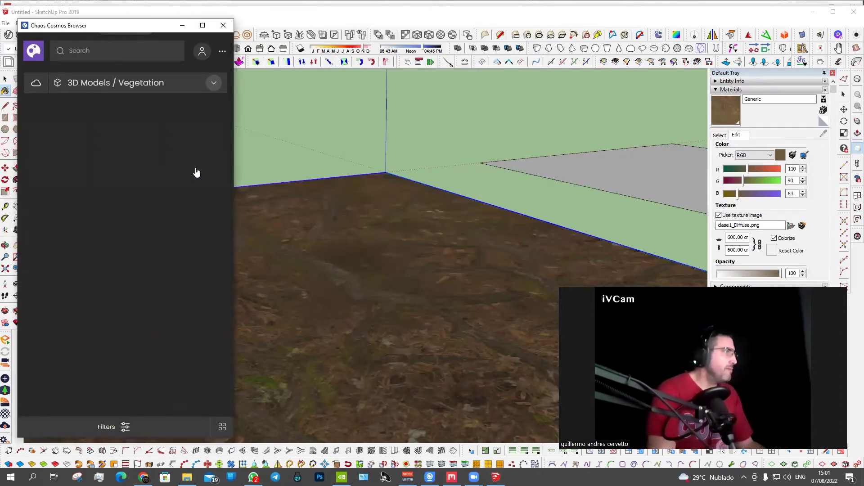
scroll(158, 293, down, 5)
scroll(158, 293, down, 5)
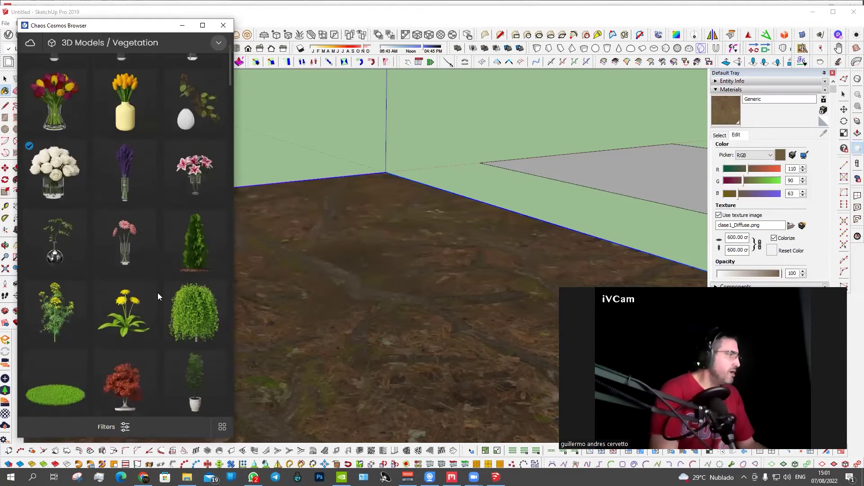
scroll(157, 293, down, 5)
scroll(158, 295, down, 5)
scroll(158, 295, down, 5)
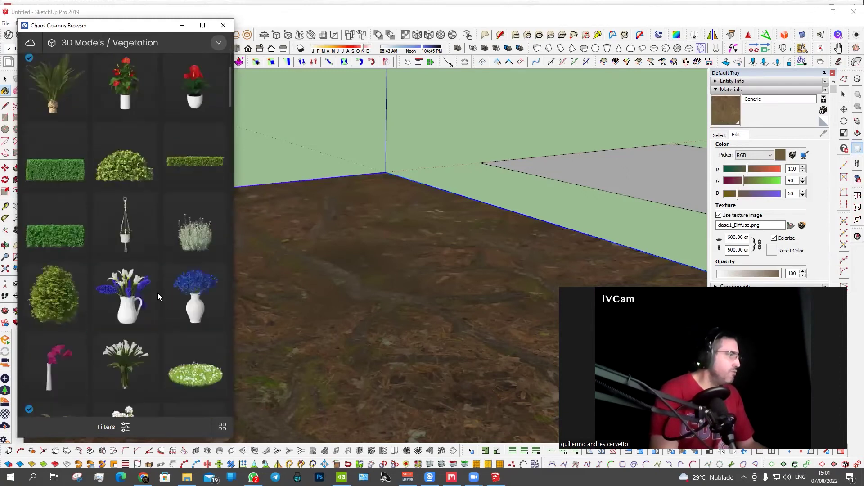
scroll(158, 295, down, 5)
scroll(157, 293, down, 5)
scroll(158, 292, down, 3)
scroll(157, 292, down, 3)
scroll(158, 292, down, 3)
scroll(158, 293, down, 3)
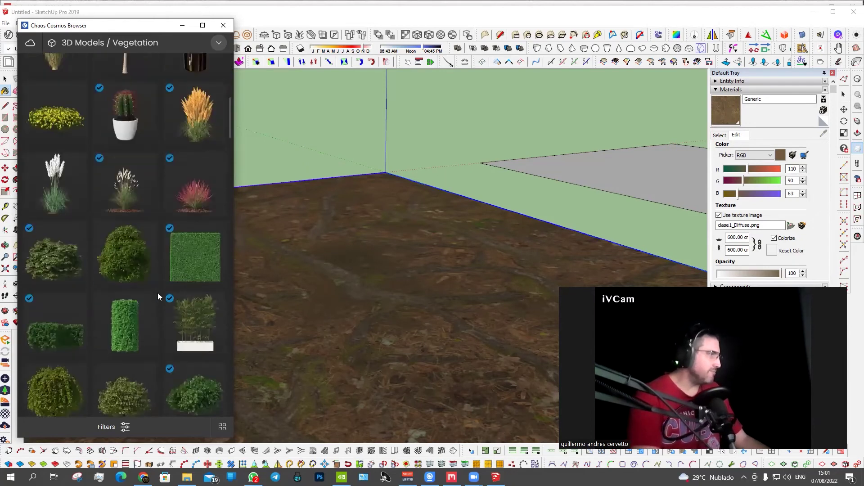
scroll(157, 292, down, 1)
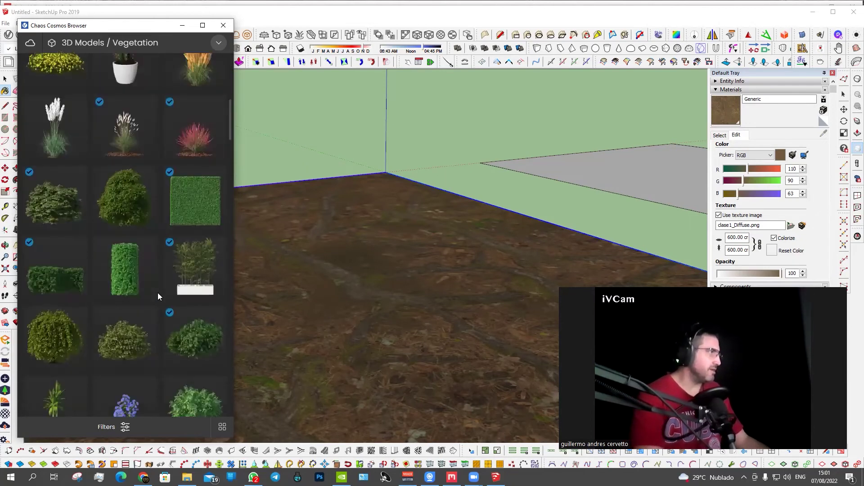
scroll(158, 293, down, 1)
scroll(157, 292, down, 3)
scroll(157, 292, down, 2)
scroll(157, 293, down, 5)
scroll(158, 296, down, 1)
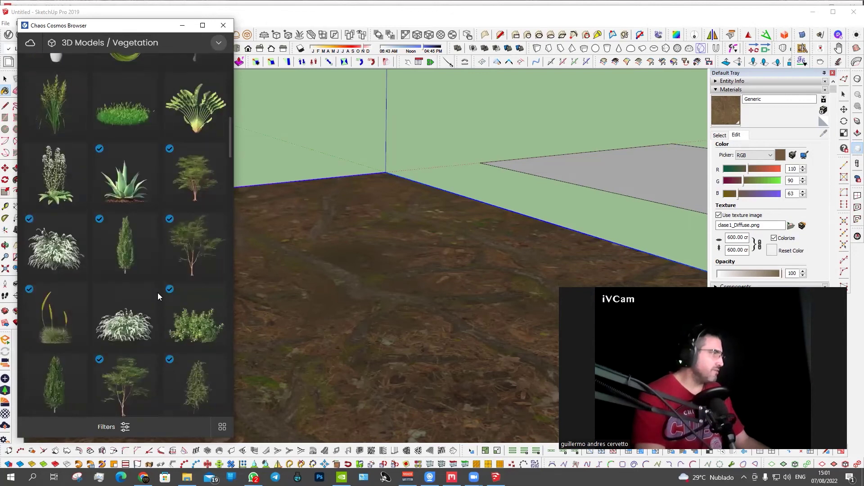
scroll(116, 298, down, 4)
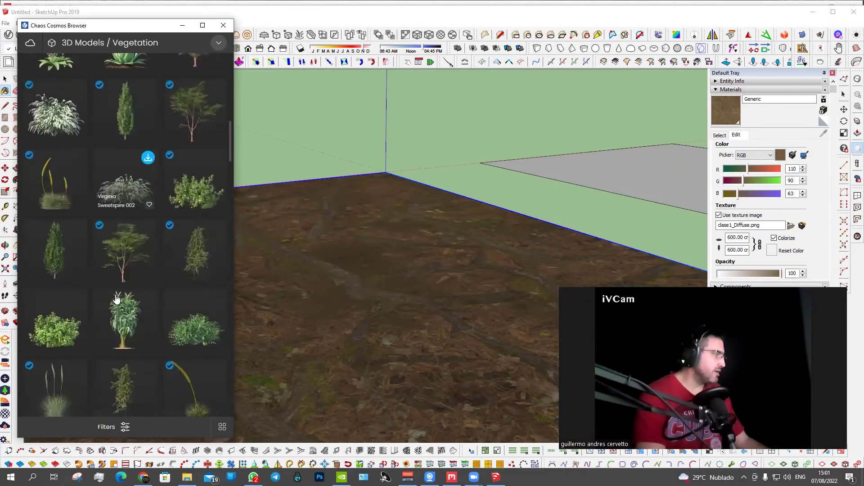
scroll(116, 298, down, 4)
mouse_move(123, 277)
click(80, 195)
- Place Grasstree 002 at the back-left of the ground and Grasstree 001 beside it
click(313, 201)
mouse_move(264, 226)
middle_down()
mouse_move(440, 251)
mouse_move(285, 199)
middle_up()
click(273, 198)
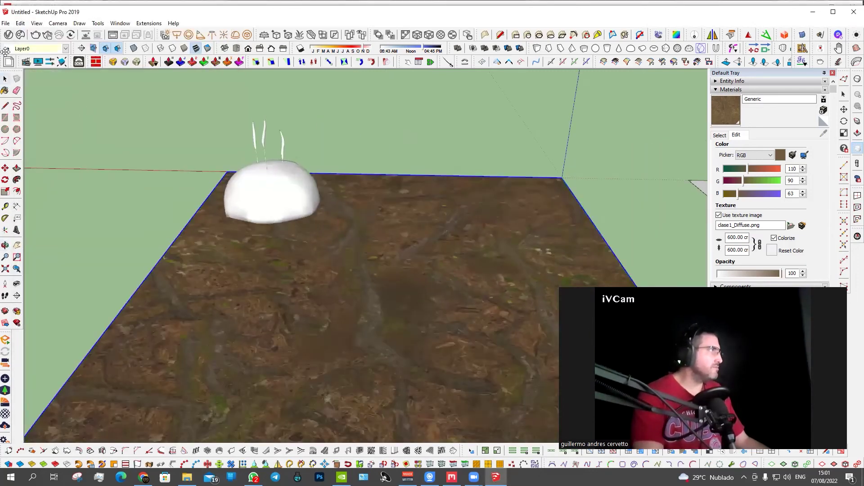
click(21, 36)
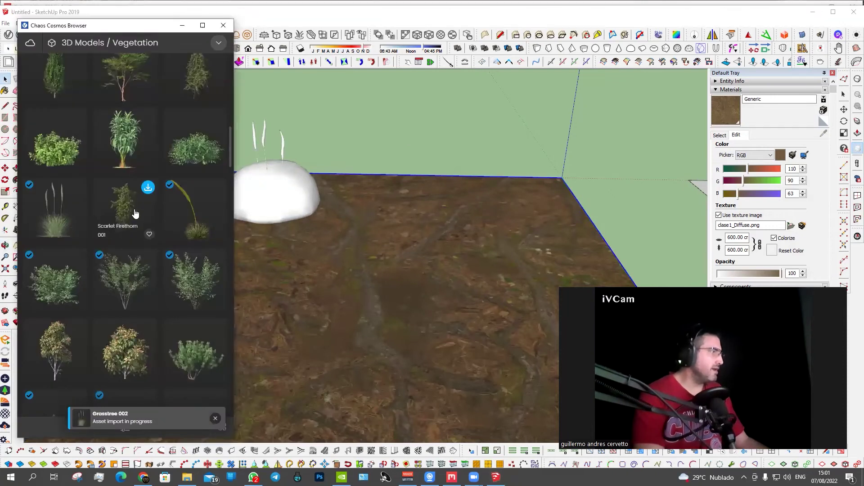
scroll(151, 225, down, 3)
scroll(150, 223, down, 1)
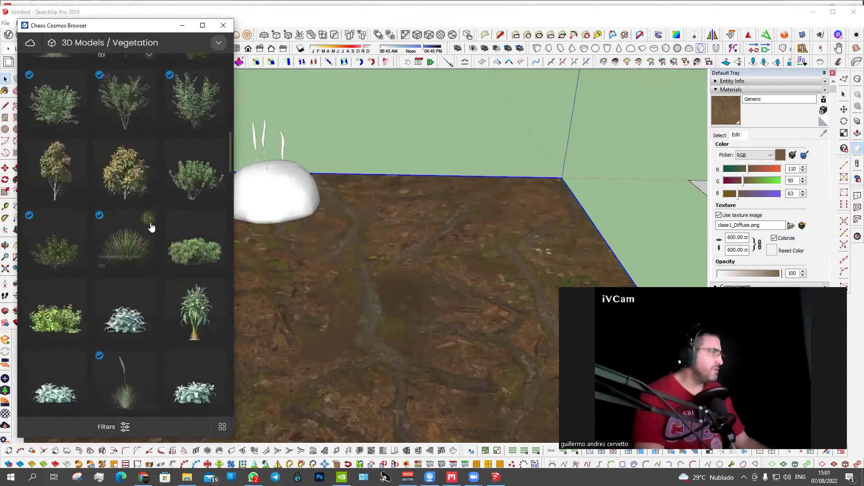
scroll(145, 250, down, 2)
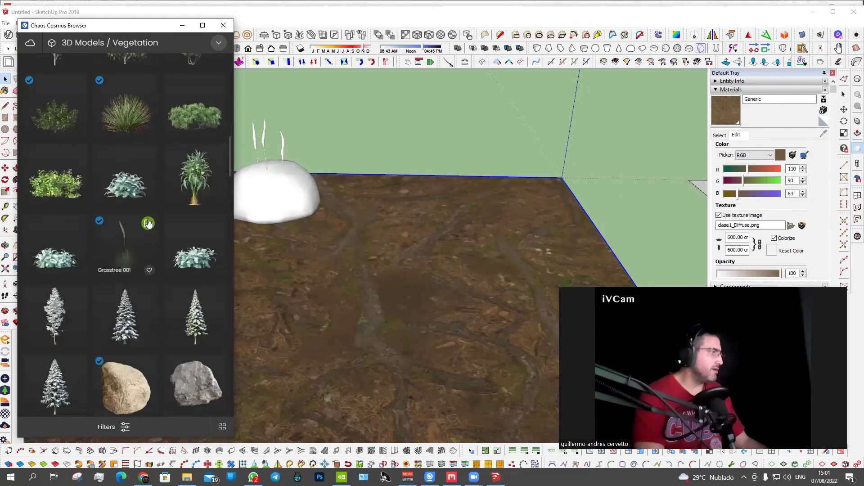
click(149, 223)
click(339, 202)
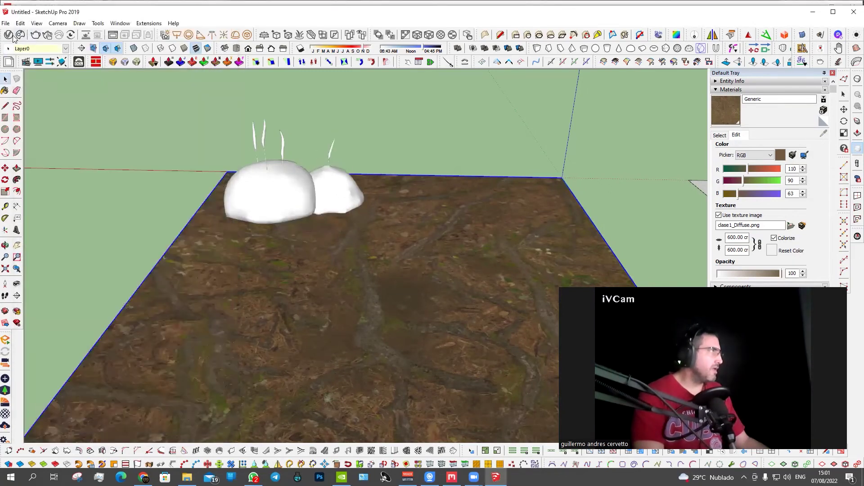
- Import Rock Sediment 003 from Cosmos and drop it near the grasses
click(12, 36)
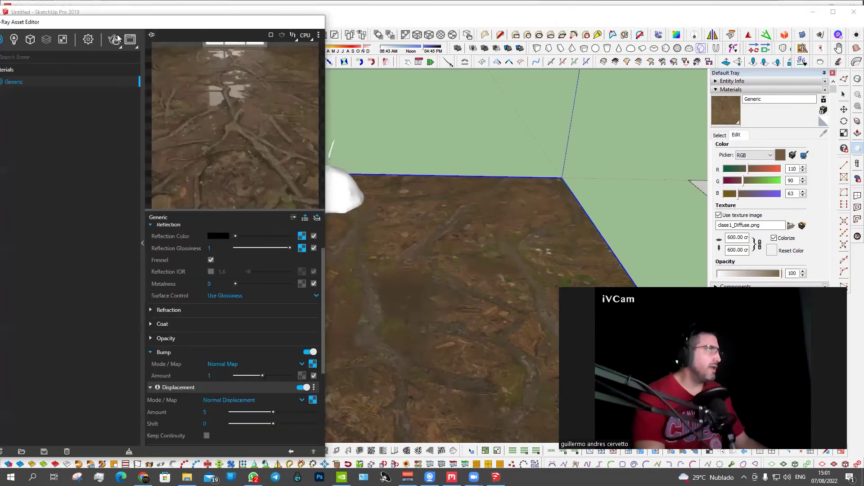
click(314, 22)
click(11, 38)
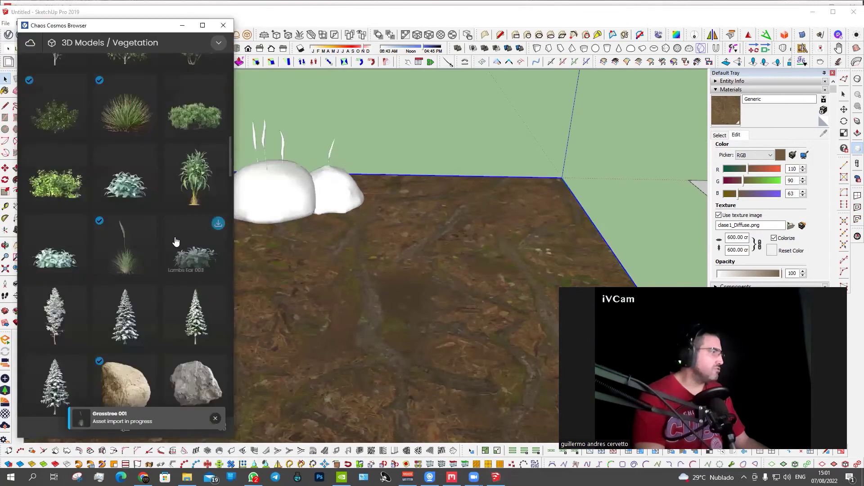
scroll(174, 242, down, 3)
scroll(174, 242, down, 3)
mouse_move(125, 226)
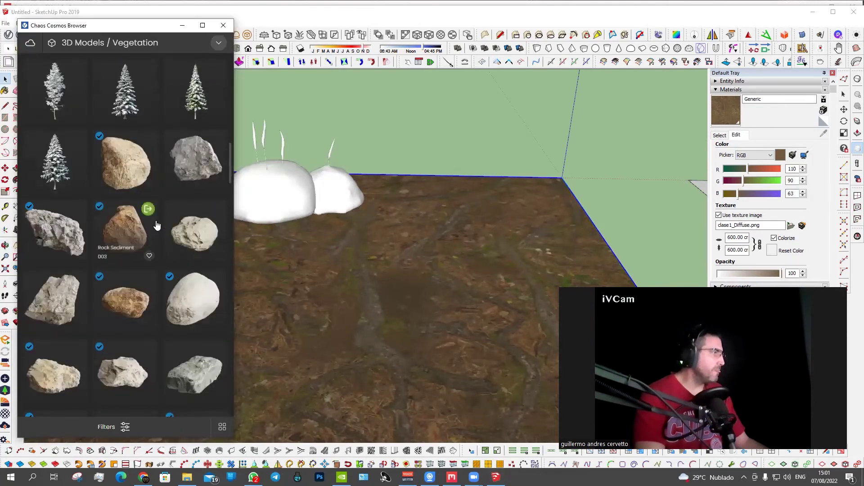
click(149, 211)
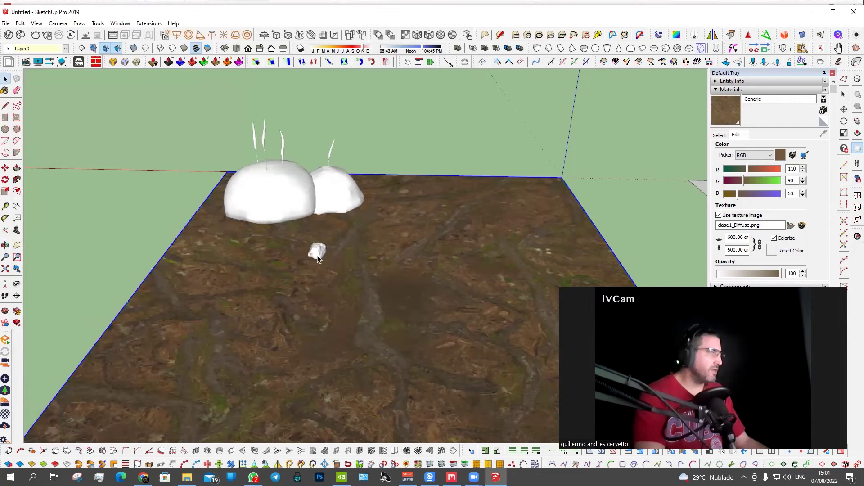
click(316, 248)
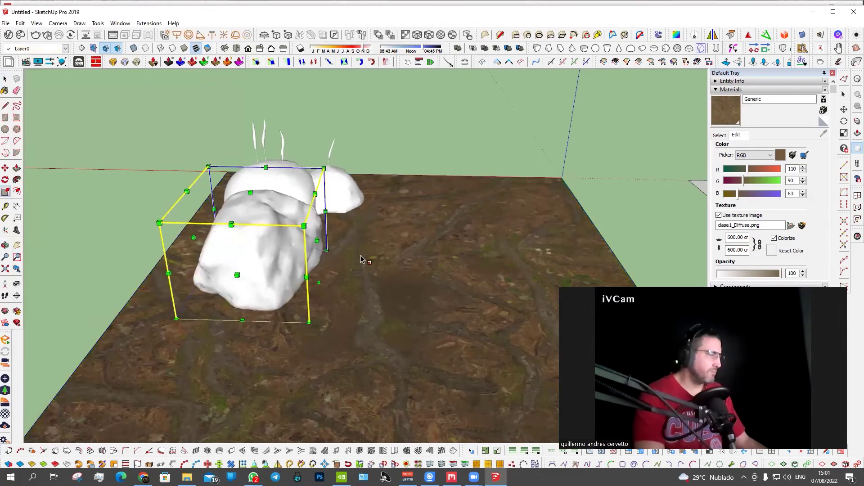
- Move the rock beside the two grasses, rotating and tilting it to lean against them
middle_drag(311, 261, 252, 271)
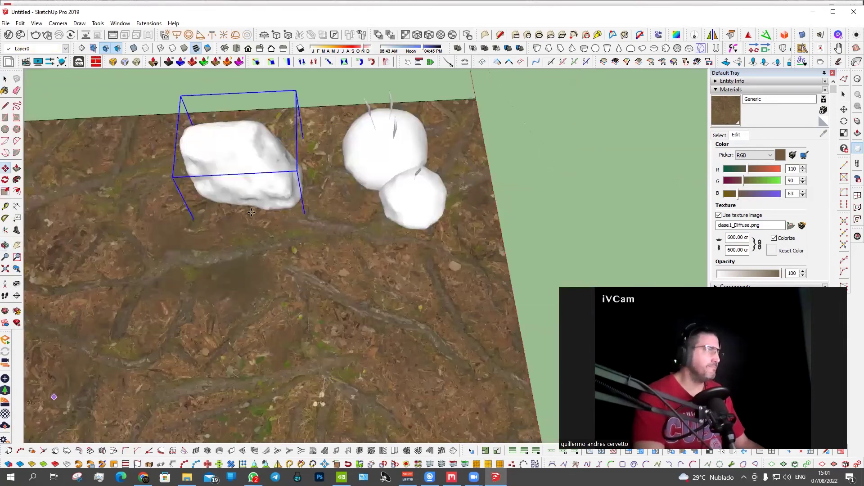
drag(251, 213, 456, 176)
middle_drag(462, 194, 450, 118)
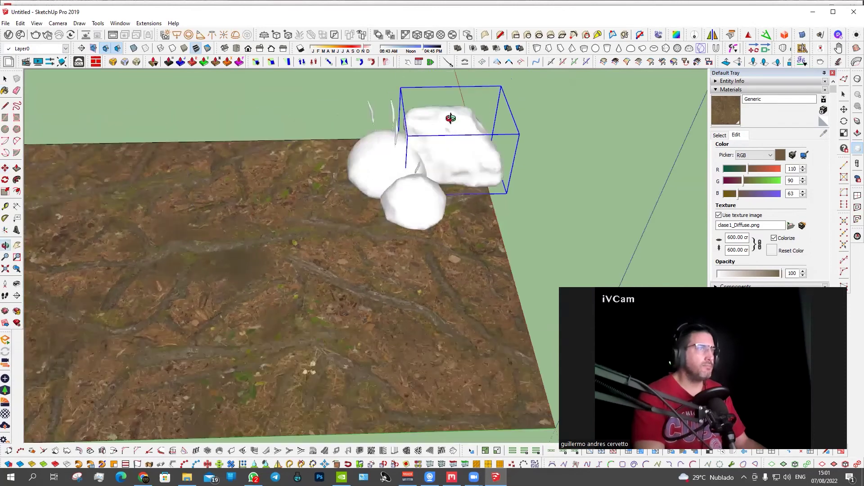
middle_drag(439, 220, 492, 187)
drag(492, 189, 493, 241)
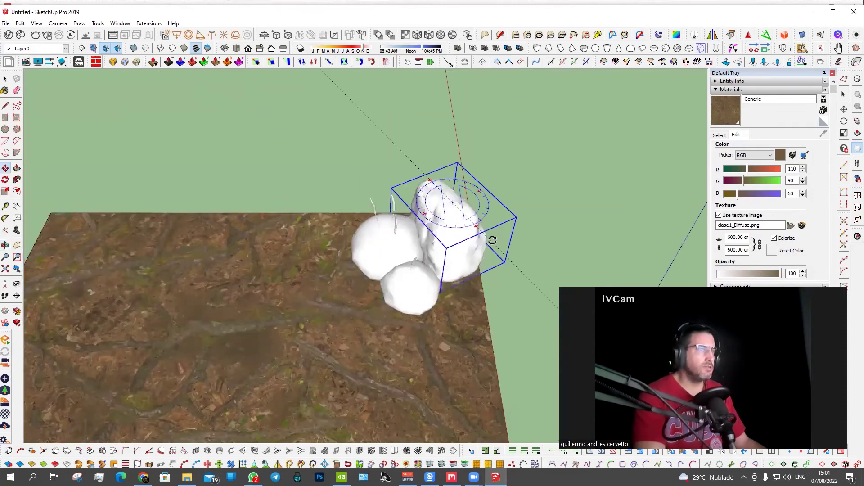
mouse_move(493, 240)
middle_down()
mouse_move(193, 288)
mouse_move(154, 303)
middle_up()
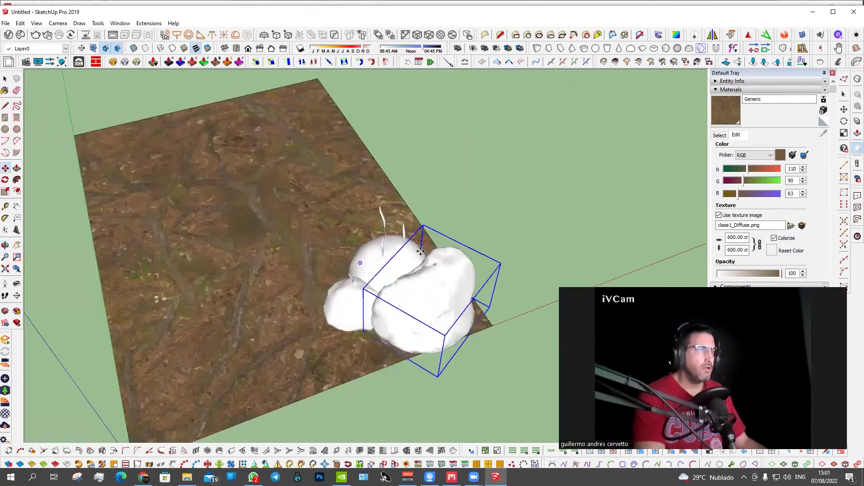
drag(454, 311, 386, 382)
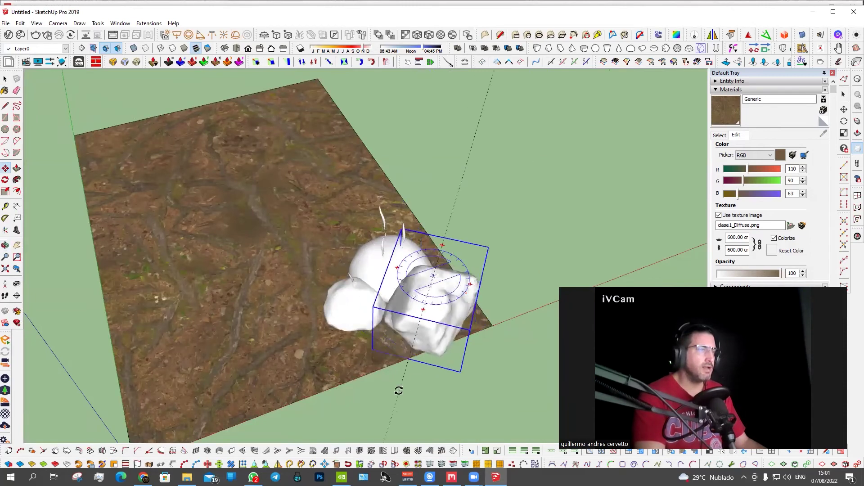
mouse_move(386, 382)
middle_down()
mouse_move(541, 320)
mouse_move(610, 239)
mouse_move(504, 294)
mouse_move(610, 261)
mouse_move(580, 269)
mouse_move(270, 216)
mouse_move(288, 252)
mouse_move(377, 239)
mouse_move(329, 290)
mouse_move(242, 245)
middle_up()
key(s)
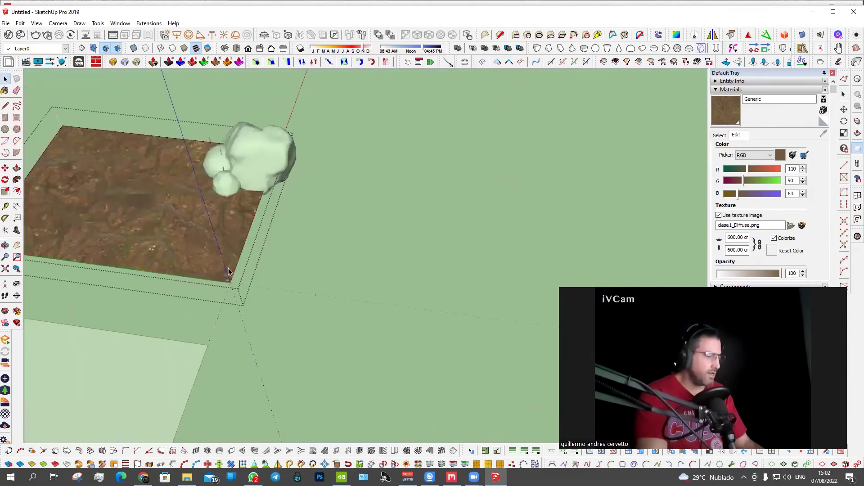
- Stretch the textured ground wider toward the right
key(m)
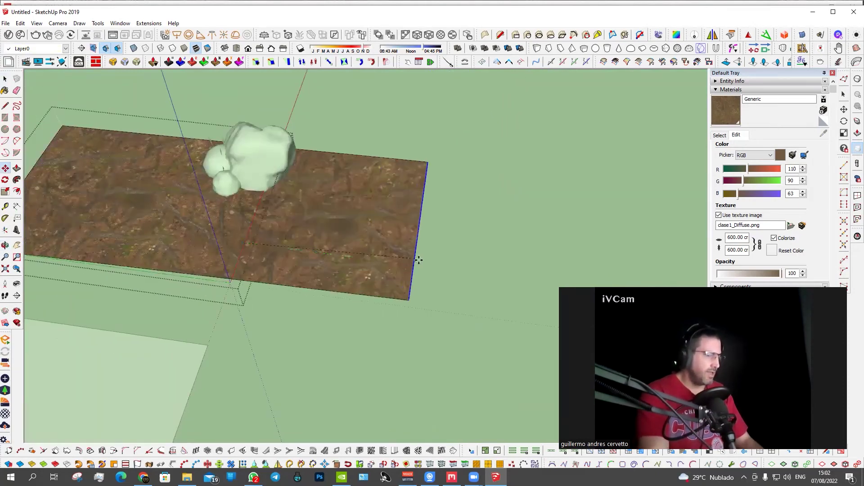
drag(314, 253, 495, 267)
mouse_move(495, 266)
middle_down()
mouse_move(119, 207)
mouse_move(410, 185)
middle_up()
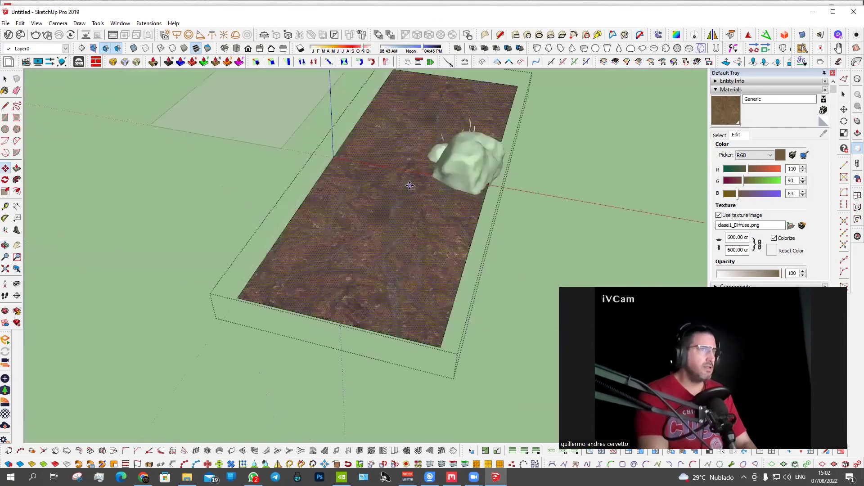
drag(478, 220, 588, 233)
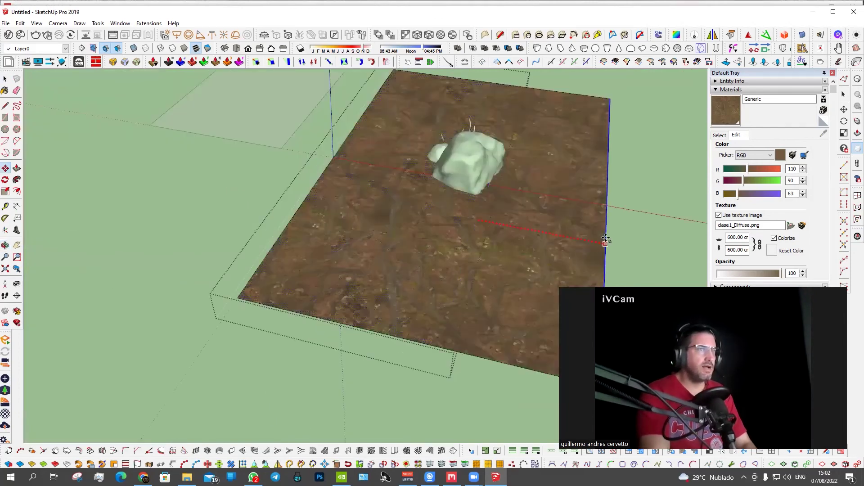
middle_drag(496, 234, 315, 217)
scroll(318, 221, up, 5)
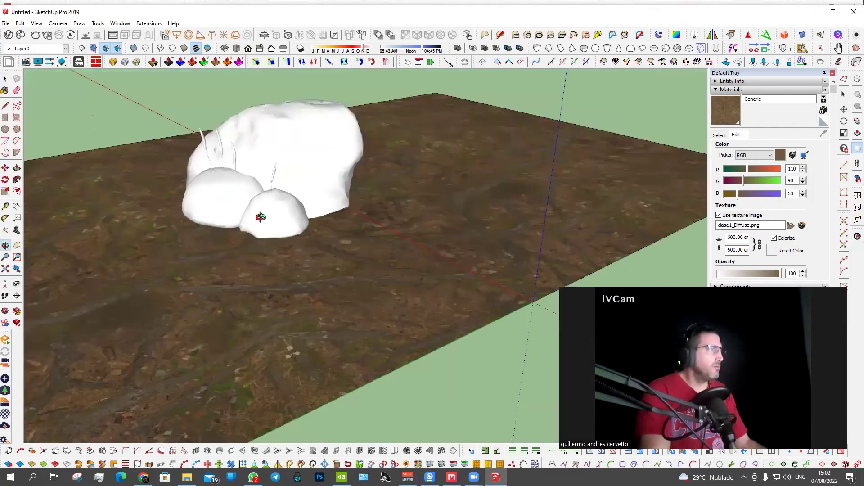
middle_drag(103, 122, 54, 72)
key(space)
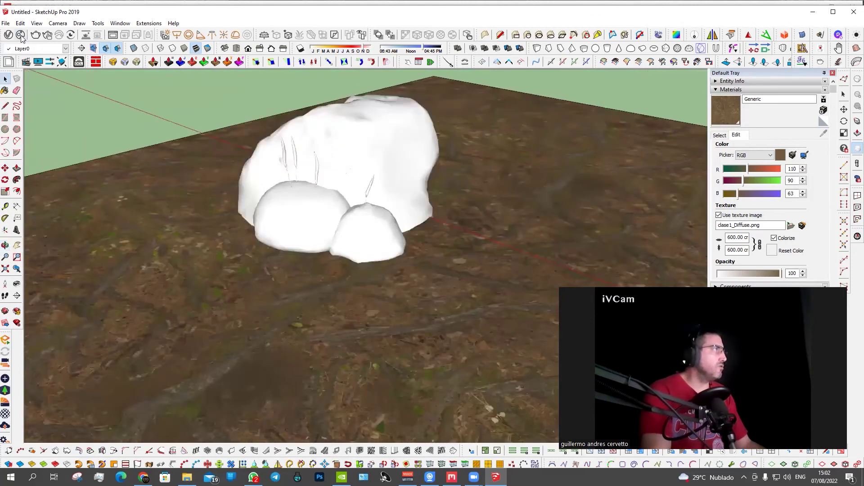
- Import Rock Sediment 001, place it beside the cluster and scale it up much larger
click(20, 35)
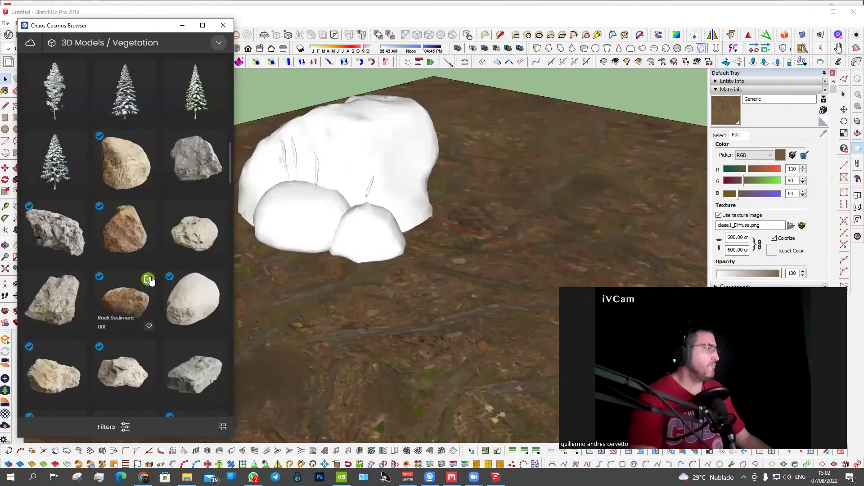
click(149, 279)
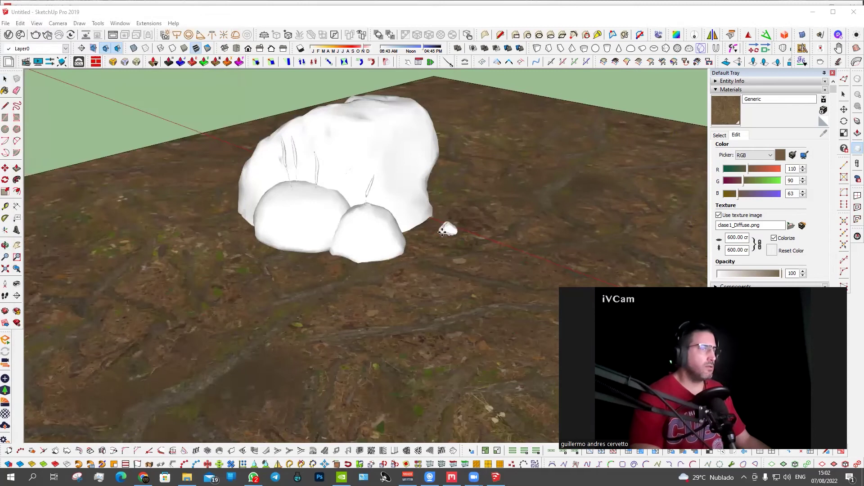
click(441, 231)
key(s)
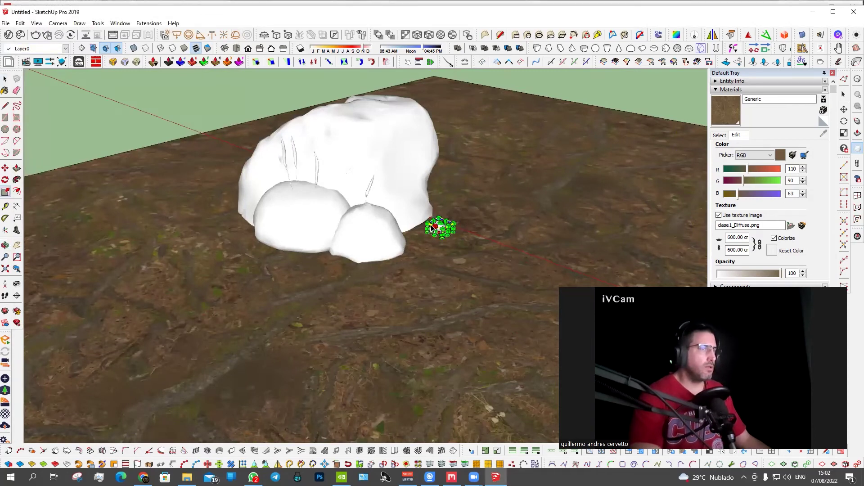
drag(427, 223, 539, 194)
mouse_move(509, 284)
mouse_down()
mouse_move(481, 352)
mouse_move(494, 245)
mouse_up()
middle_drag(494, 245, 121, 90)
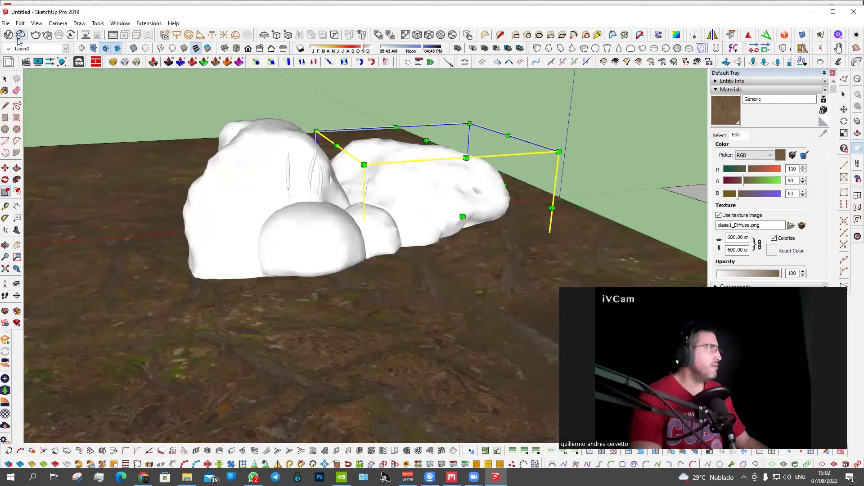
- Import Common Hazel 003 from Cosmos and place it beside the rocks
click(20, 34)
scroll(140, 144, down, 2)
scroll(135, 180, down, 2)
scroll(134, 206, down, 2)
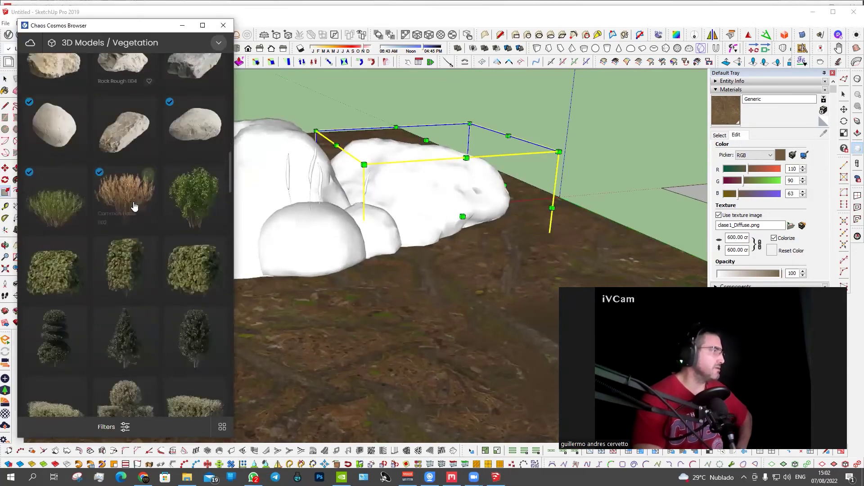
click(78, 174)
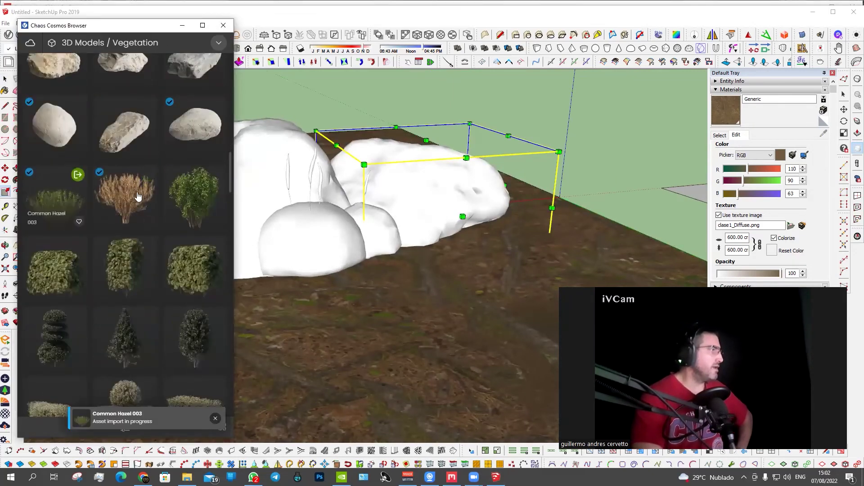
mouse_move(137, 196)
middle_down()
mouse_move(196, 363)
mouse_move(472, 364)
mouse_move(486, 328)
mouse_move(465, 289)
mouse_move(442, 302)
middle_up()
scroll(197, 363, up, 3)
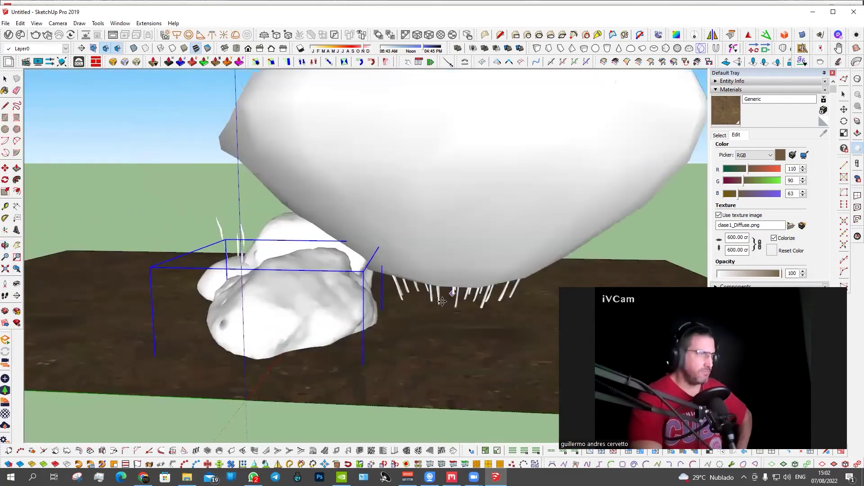
click(396, 289)
- Scale the Common Hazel 003 shrub narrower
mouse_move(333, 267)
middle_down()
mouse_move(542, 318)
mouse_move(346, 296)
middle_up()
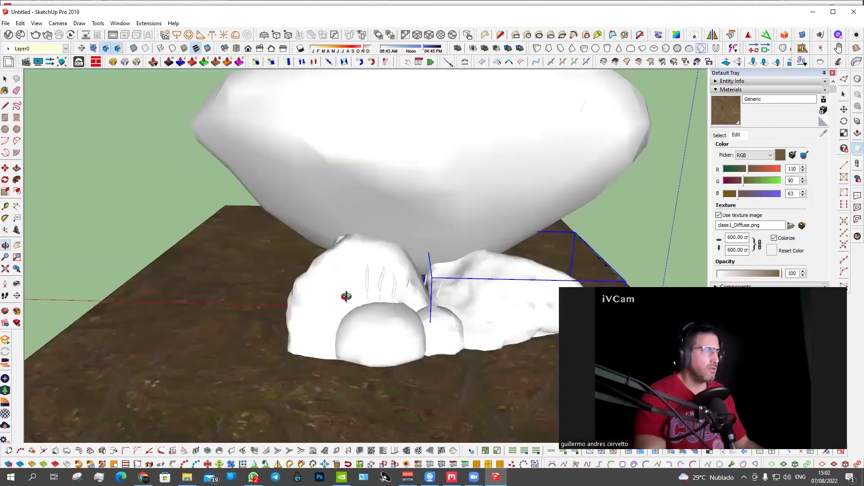
scroll(346, 296, down, 3)
key(s)
scroll(324, 141, down, 2)
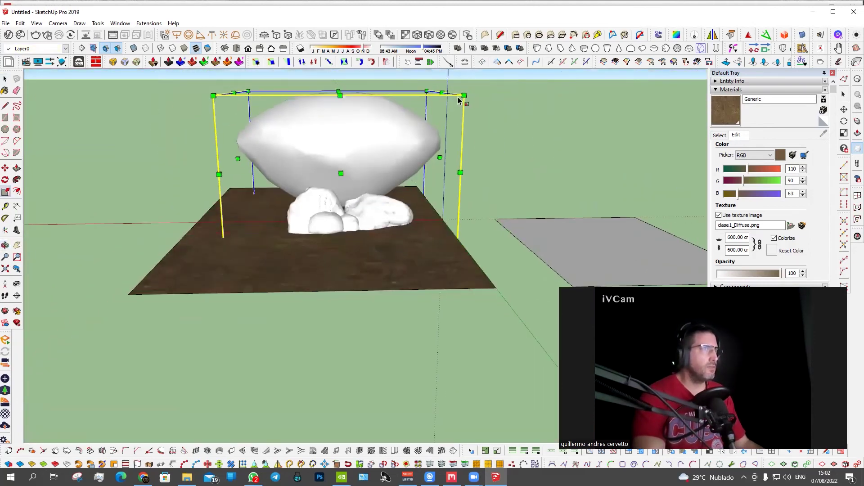
drag(464, 96, 399, 158)
key(m)
scroll(357, 283, up, 3)
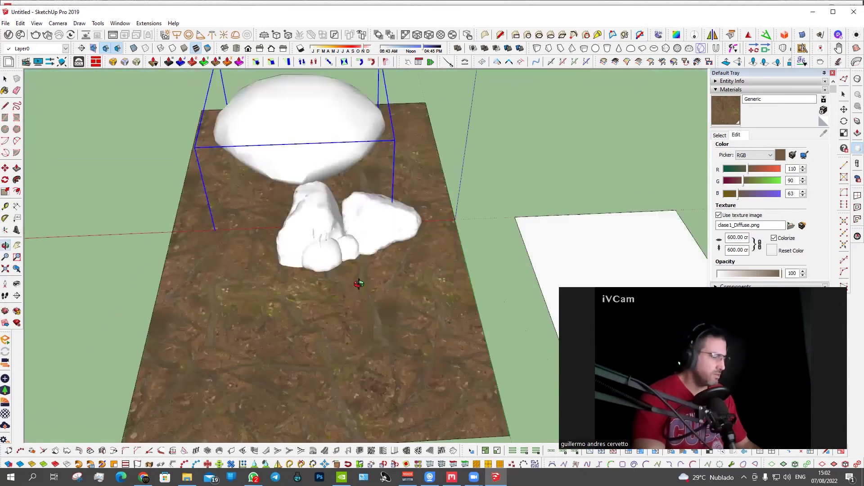
scroll(343, 308, up, 2)
middle_drag(413, 320, 90, 77)
- Import the Mazari Palm 002 model from the Cosmos vegetation library
click(61, 61)
scroll(139, 170, down, 4)
scroll(139, 169, down, 3)
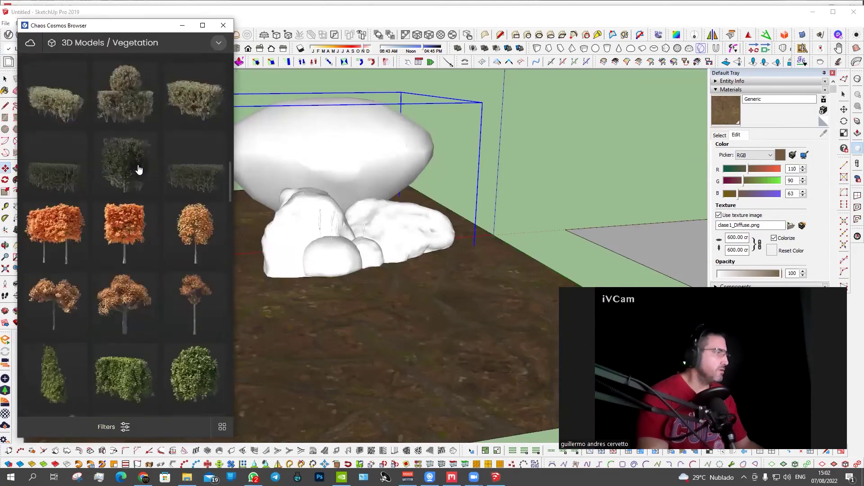
scroll(139, 169, down, 2)
scroll(138, 171, down, 2)
scroll(138, 171, down, 3)
scroll(138, 171, down, 3)
scroll(139, 171, down, 3)
scroll(138, 171, down, 2)
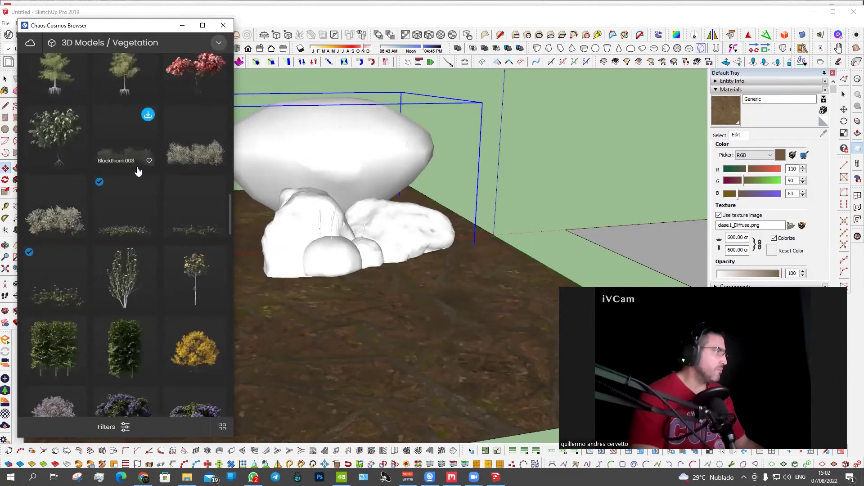
scroll(138, 170, down, 1)
scroll(138, 170, down, 2)
scroll(137, 171, down, 2)
scroll(137, 170, down, 5)
scroll(137, 170, down, 1)
mouse_move(118, 104)
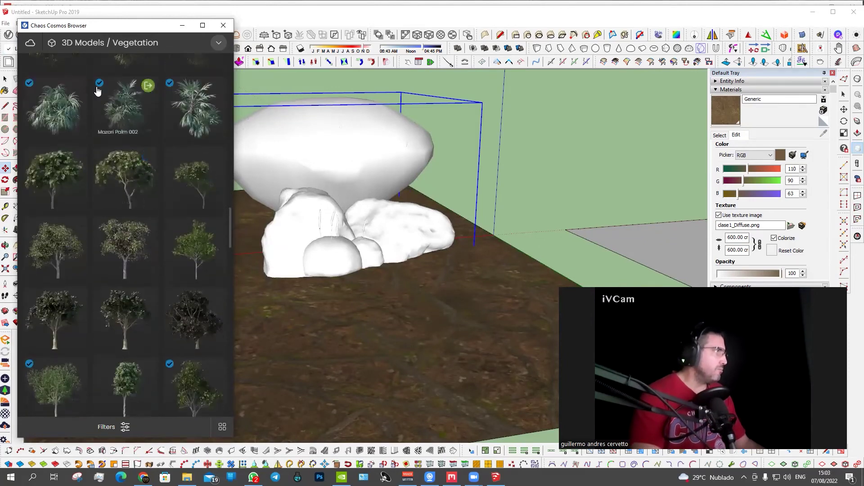
click(148, 86)
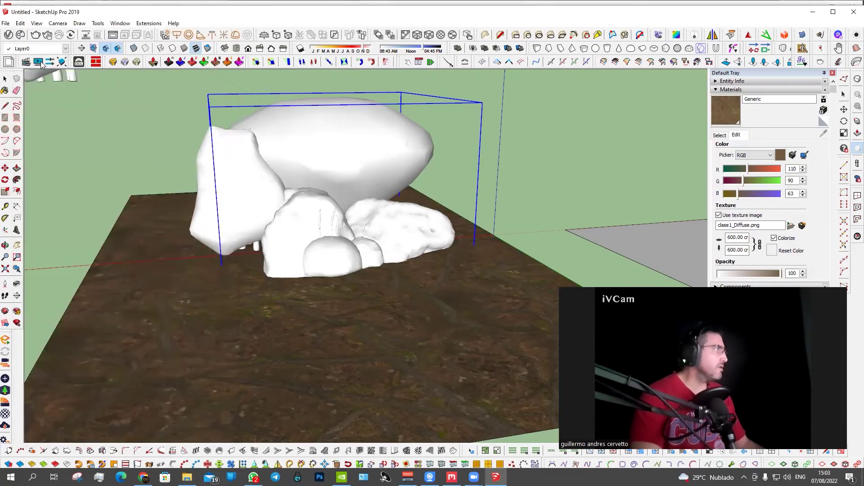
- Import Mexican Feather Grass 003 from the Cosmos vegetation library
click(79, 62)
scroll(86, 171, down, 2)
scroll(100, 201, down, 3)
scroll(100, 201, down, 2)
scroll(100, 201, down, 3)
scroll(100, 201, down, 2)
scroll(100, 200, down, 4)
scroll(99, 201, down, 2)
scroll(100, 201, down, 3)
scroll(100, 201, down, 1)
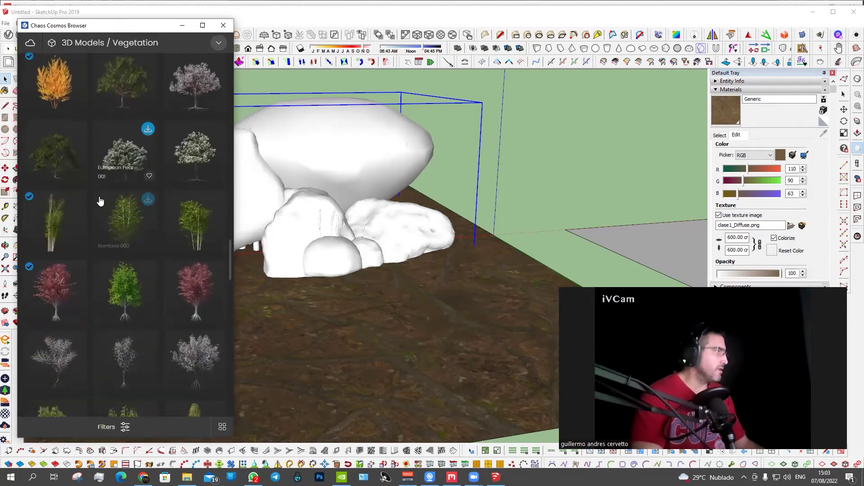
scroll(100, 201, down, 2)
scroll(100, 200, down, 2)
scroll(100, 201, down, 2)
scroll(100, 201, down, 5)
scroll(99, 201, down, 1)
click(148, 125)
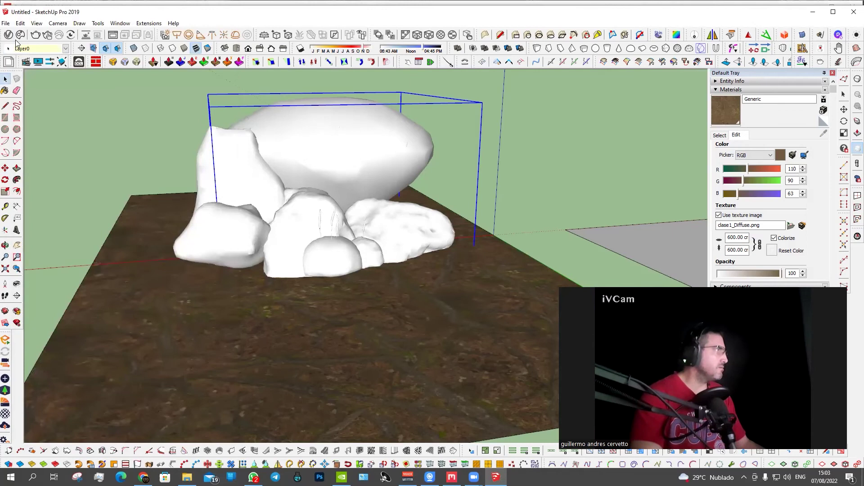
- Return to the Cosmos library to bring in Mexican Feather Grass 002
click(21, 35)
mouse_move(195, 152)
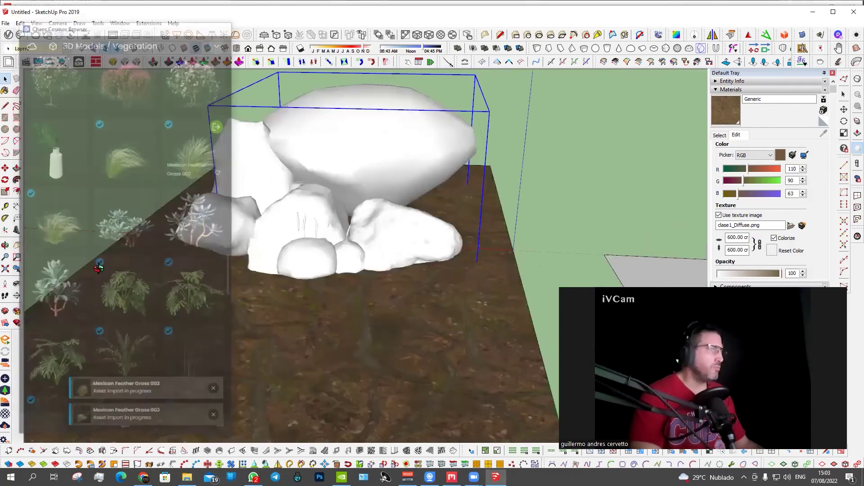
middle_drag(276, 160, 432, 279)
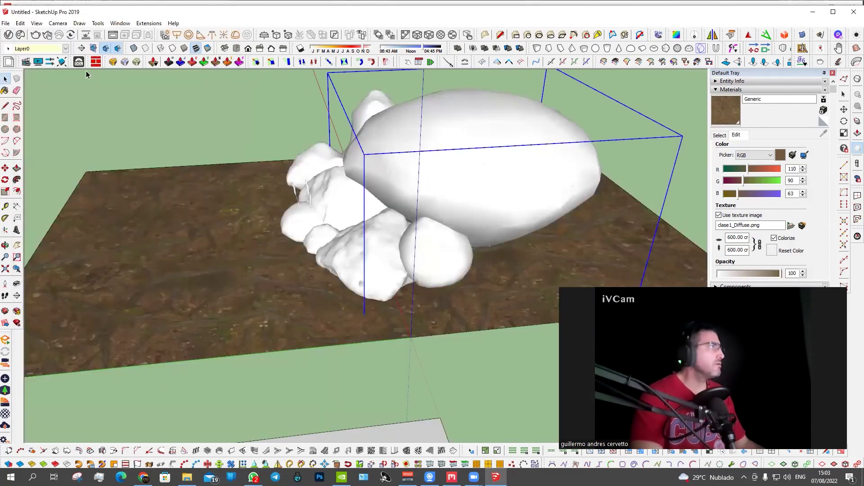
click(21, 36)
mouse_move(125, 152)
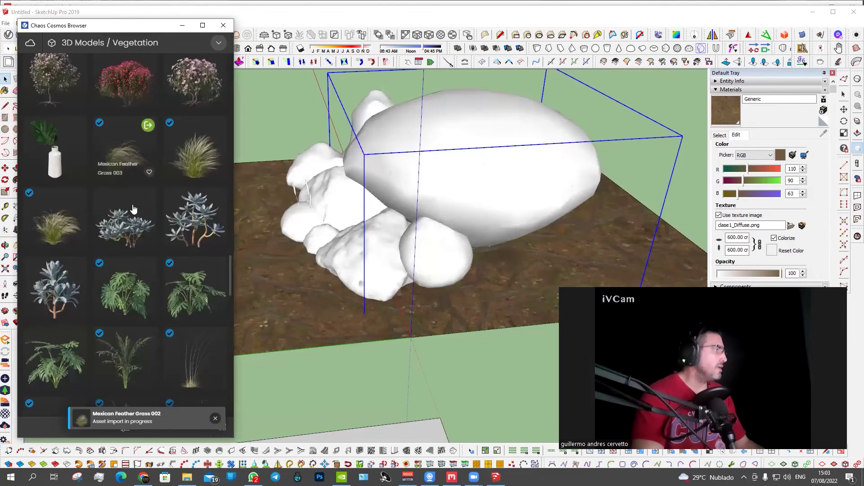
- Place an imported plant on the ground and move the palm out in front of the rocks
click(148, 337)
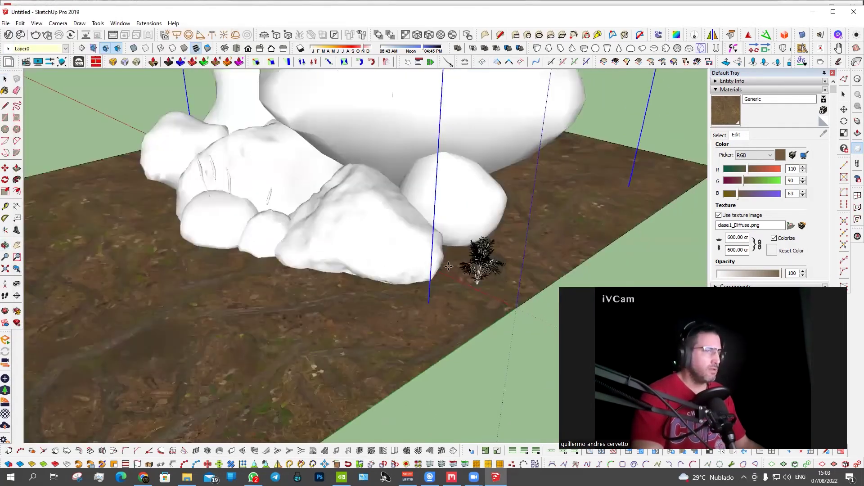
scroll(448, 275, up, 2)
scroll(451, 256, up, 2)
click(418, 211)
key(s)
scroll(293, 121, down, 3)
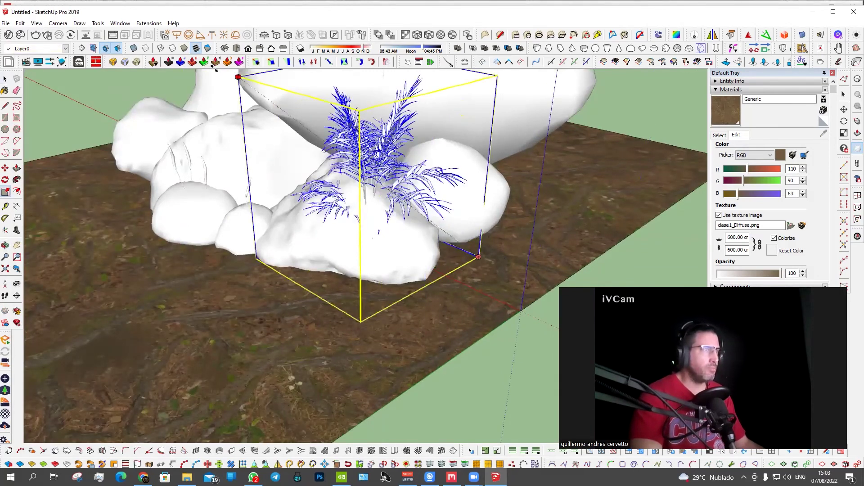
middle_drag(248, 160, 390, 353)
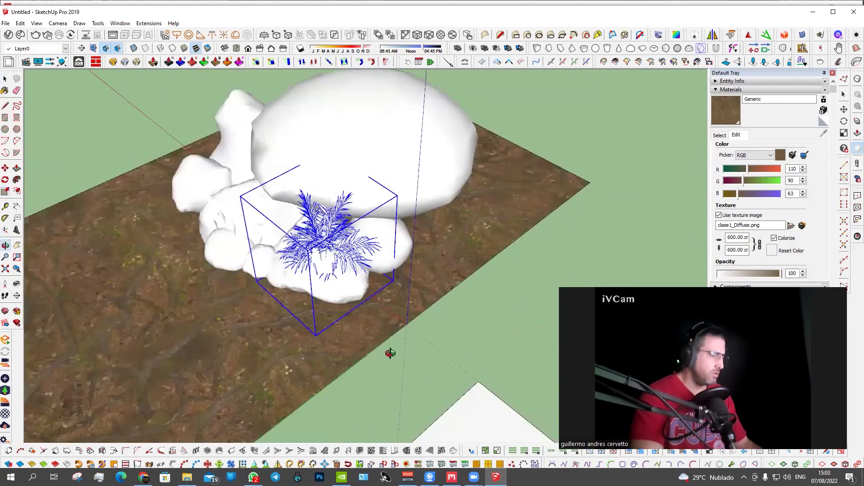
click(343, 361)
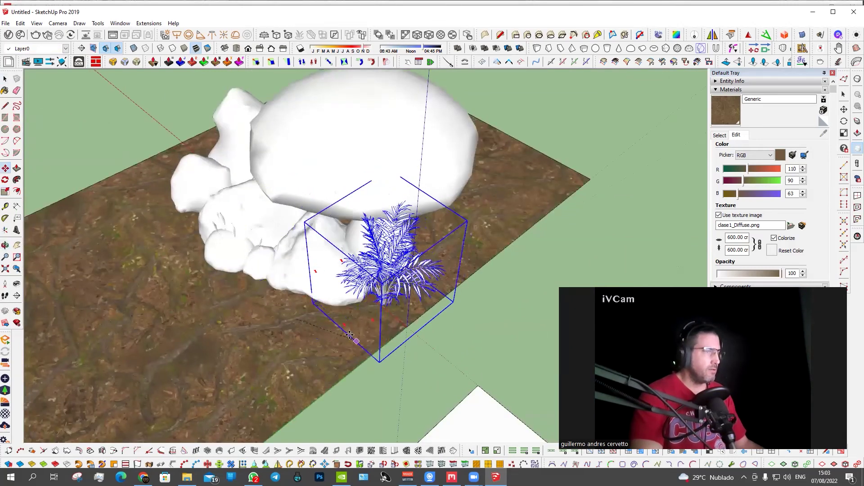
click(399, 381)
key(space)
- Import Giant Feather Grass 003 from Cosmos and place a clump on the ground
click(20, 35)
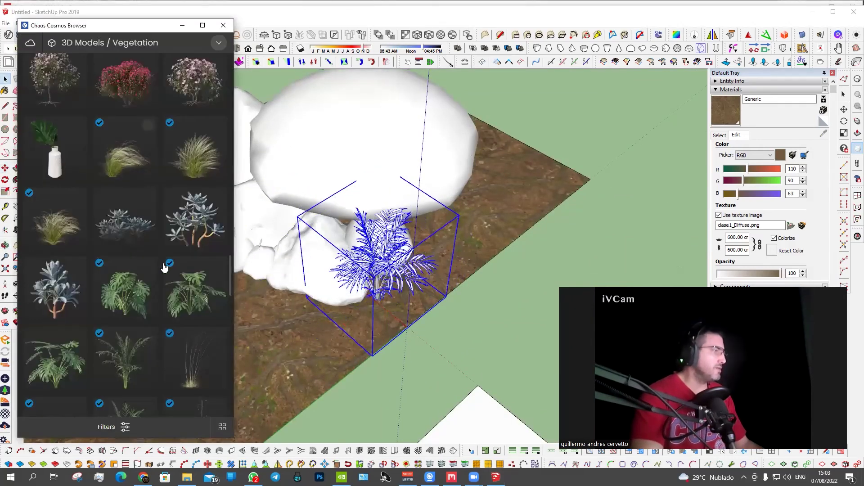
click(218, 336)
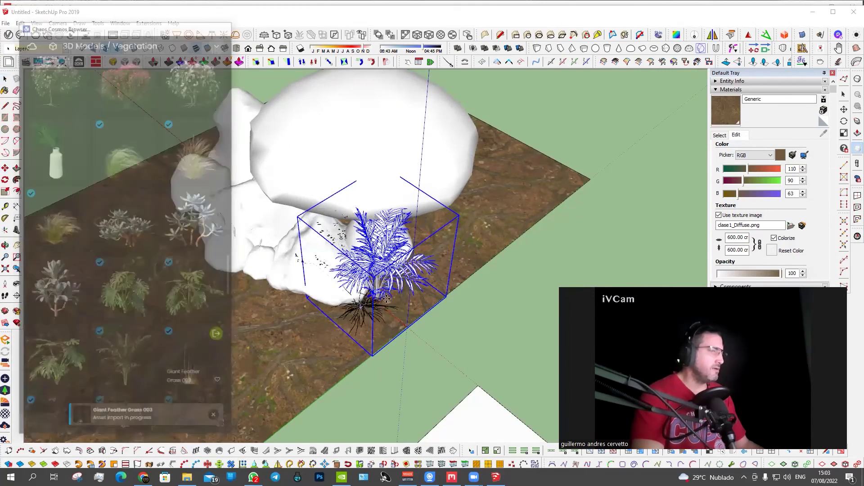
middle_drag(388, 295, 337, 293)
mouse_move(390, 312)
middle_down()
mouse_move(378, 306)
mouse_move(855, 264)
mouse_move(439, 281)
middle_up()
click(439, 280)
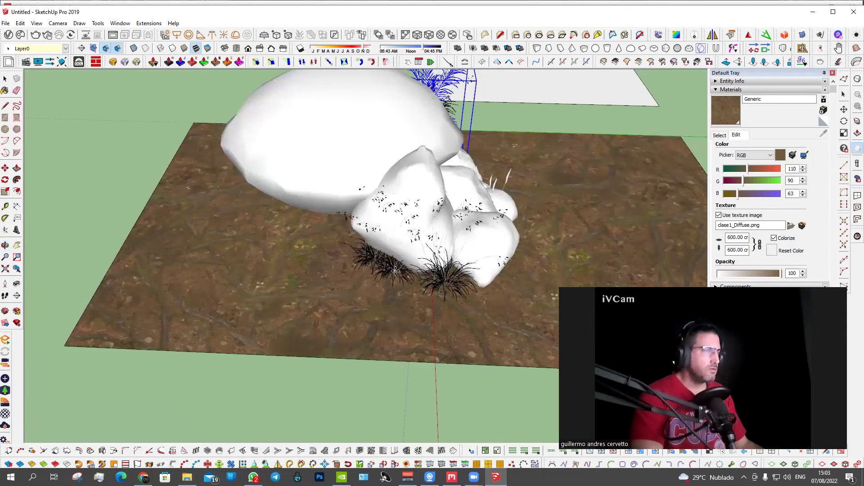
- Nudge the palm slightly right and scale it down
middle_drag(408, 225, 475, 113)
mouse_move(329, 199)
middle_down()
mouse_move(415, 242)
mouse_move(299, 232)
mouse_move(426, 269)
middle_up()
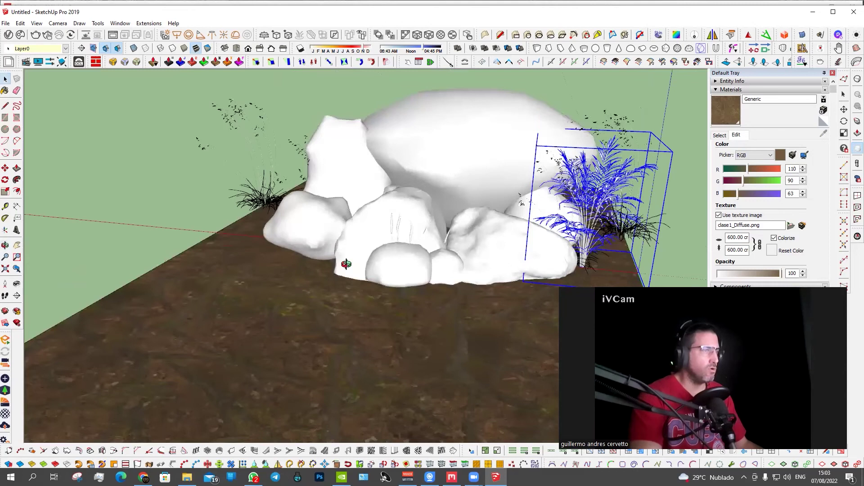
scroll(346, 263, up, 1)
scroll(345, 270, up, 1)
scroll(344, 276, up, 1)
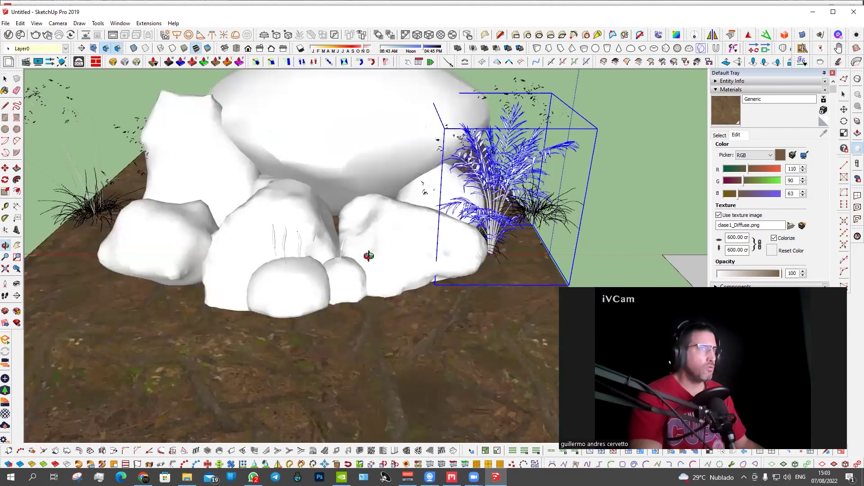
middle_drag(369, 256, 492, 175)
scroll(494, 173, down, 3)
scroll(489, 212, up, 1)
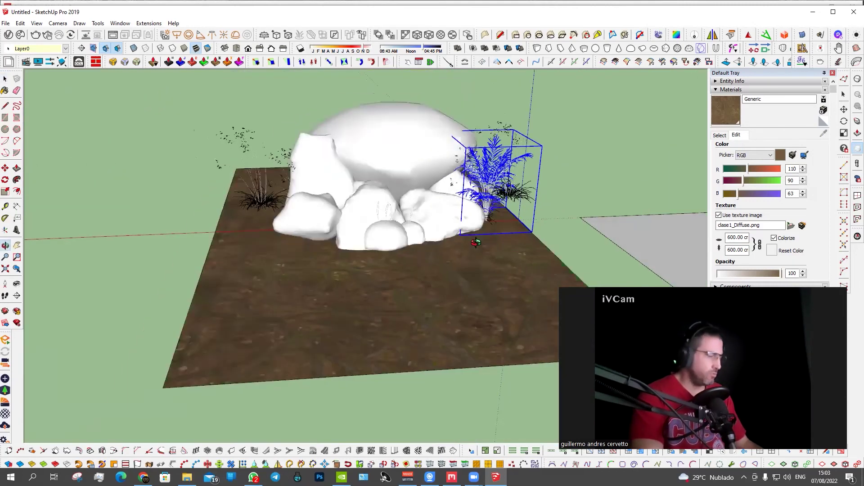
scroll(483, 245, up, 1)
drag(494, 233, 513, 234)
key(s)
drag(569, 153, 554, 163)
- Rotate the palm around its vertical axis and lower it onto the ground
key(m)
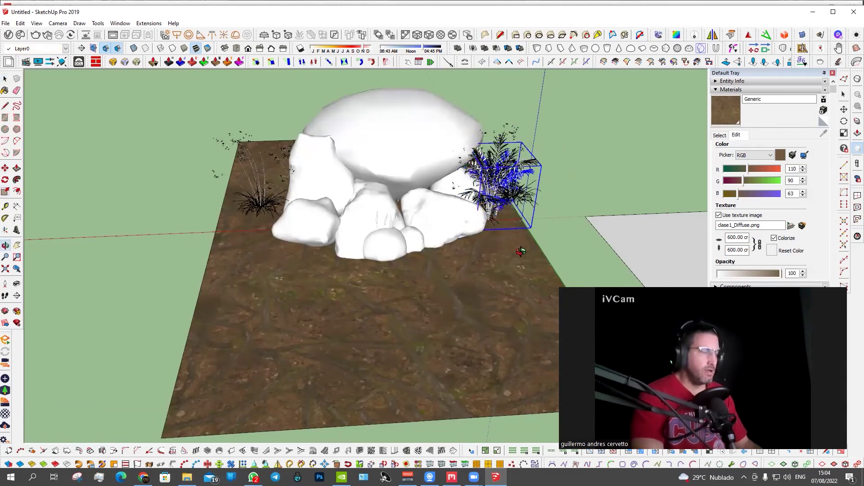
middle_drag(554, 162, 550, 171)
scroll(550, 164, up, 2)
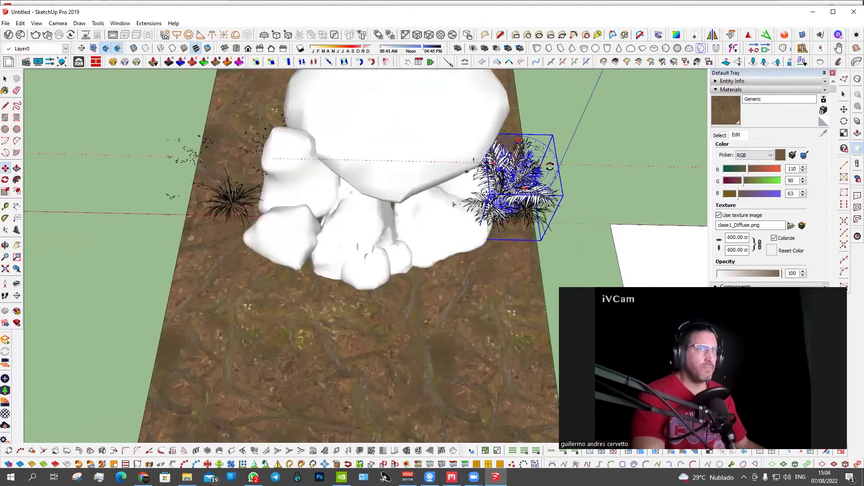
drag(550, 167, 509, 230)
middle_drag(473, 282, 542, 187)
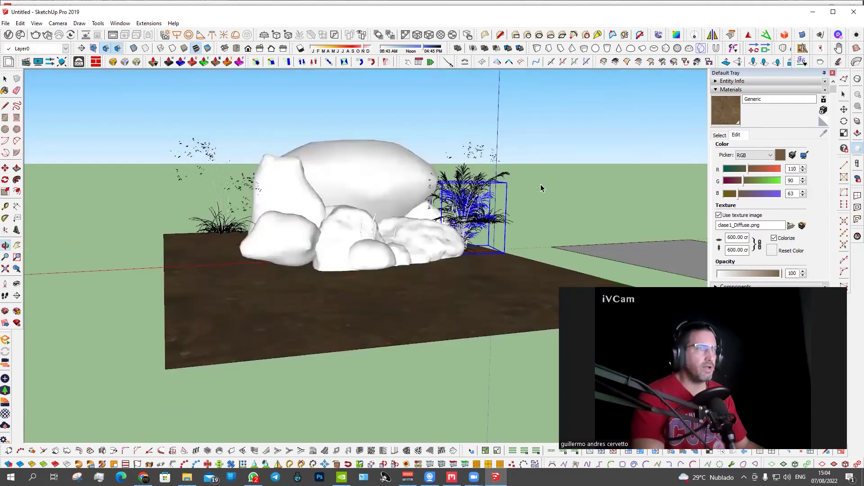
scroll(488, 212, up, 2)
click(490, 237)
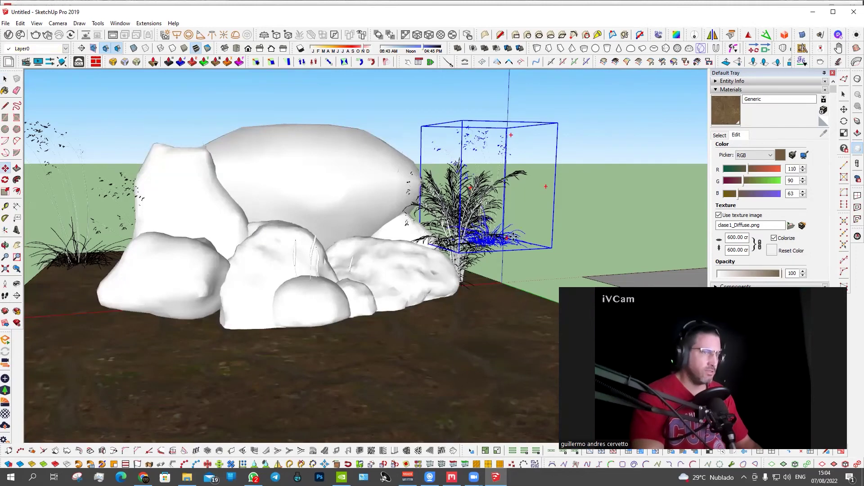
drag(508, 237, 506, 281)
- Move the tall left grass forward to the ground's left edge, rotate it and shift it right
middle_drag(485, 287, 463, 299)
mouse_move(71, 215)
middle_down()
mouse_move(105, 240)
mouse_move(283, 219)
mouse_move(246, 249)
middle_up()
click(106, 240)
drag(247, 248, 244, 304)
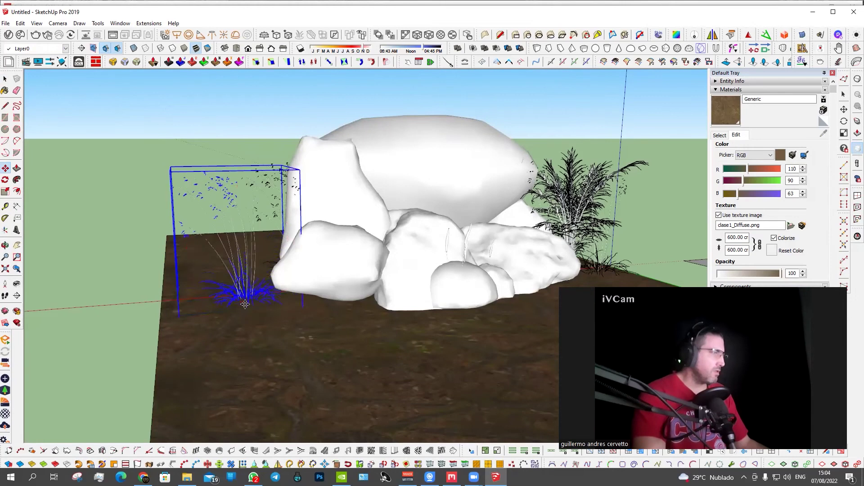
middle_drag(245, 305, 177, 234)
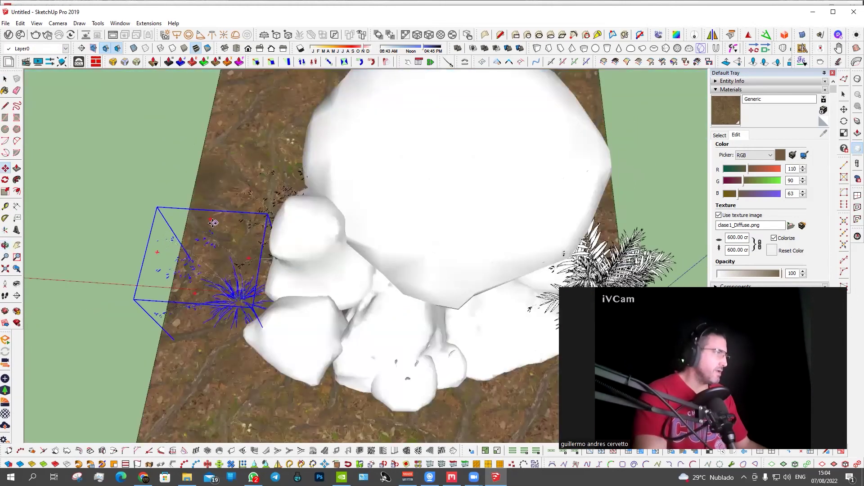
drag(210, 218, 163, 312)
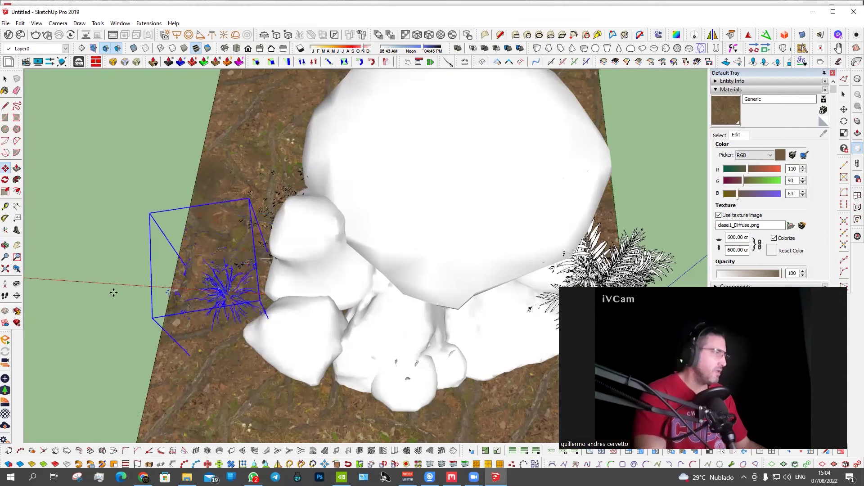
drag(114, 293, 143, 293)
middle_drag(344, 358, 461, 191)
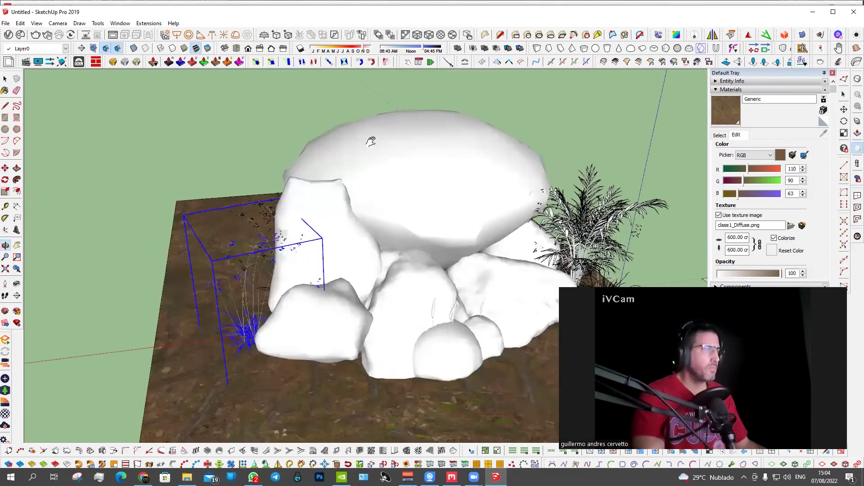
shift+middle_drag(370, 141, 280, 92)
click(39, 36)
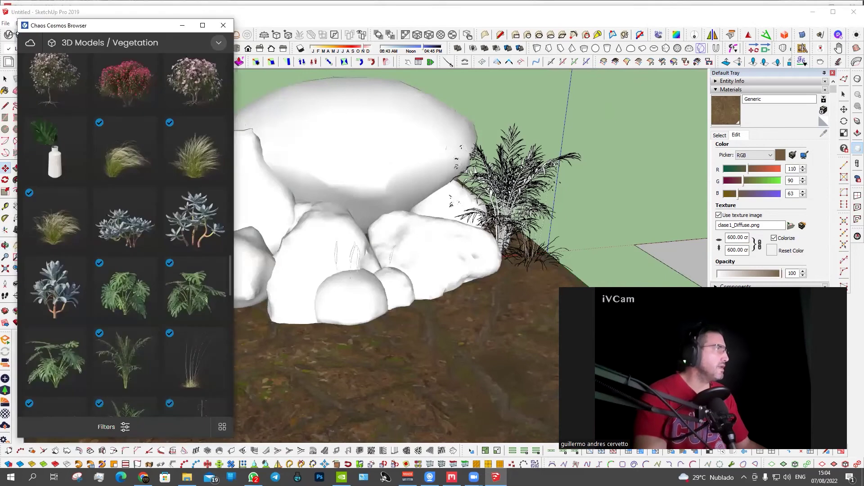
- Place two feather grass clumps along the front base of the rocks
scroll(99, 179, down, 5)
scroll(99, 180, down, 3)
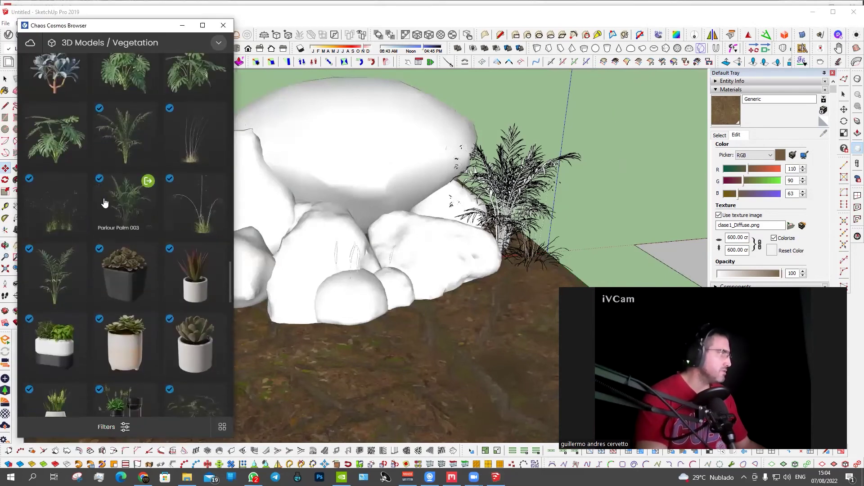
click(76, 181)
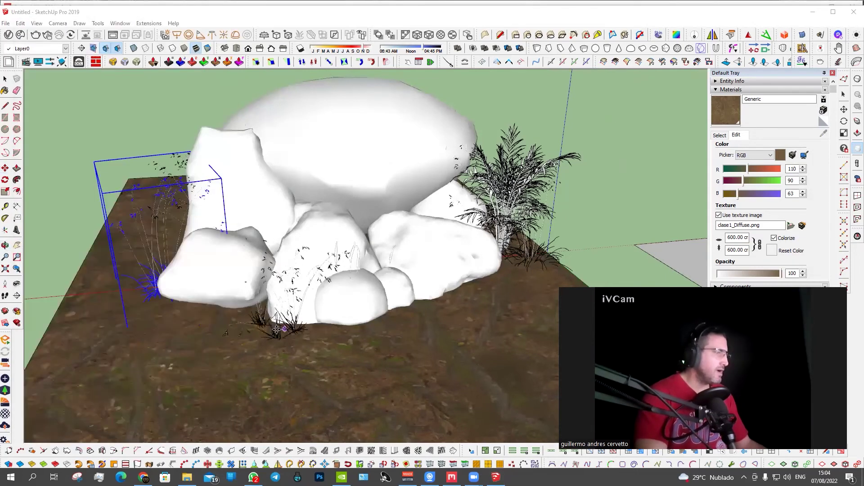
click(257, 313)
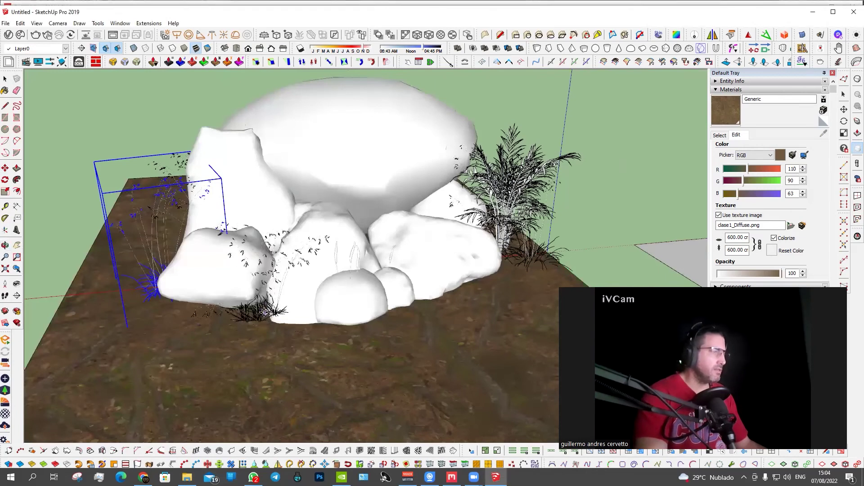
click(302, 318)
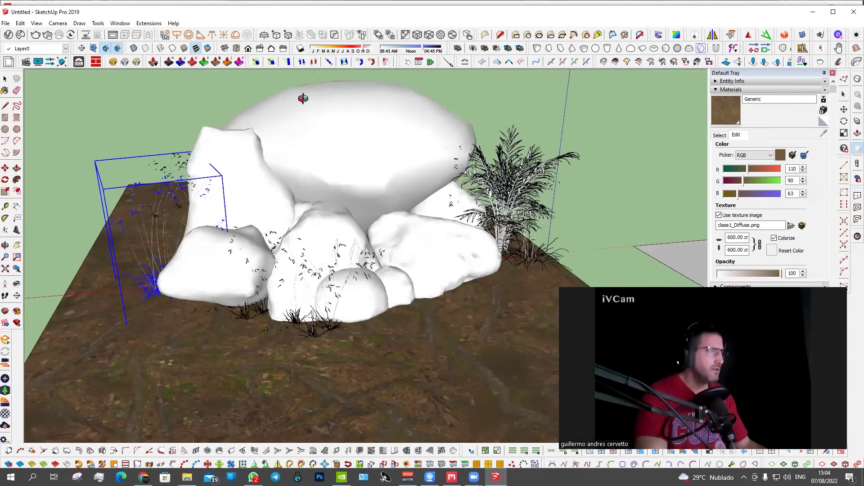
middle_drag(303, 95, 389, 192)
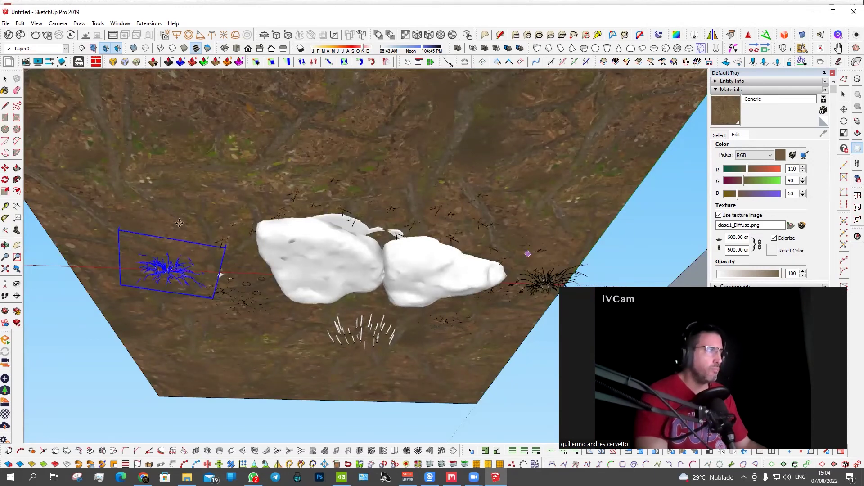
middle_drag(247, 252, 347, 302)
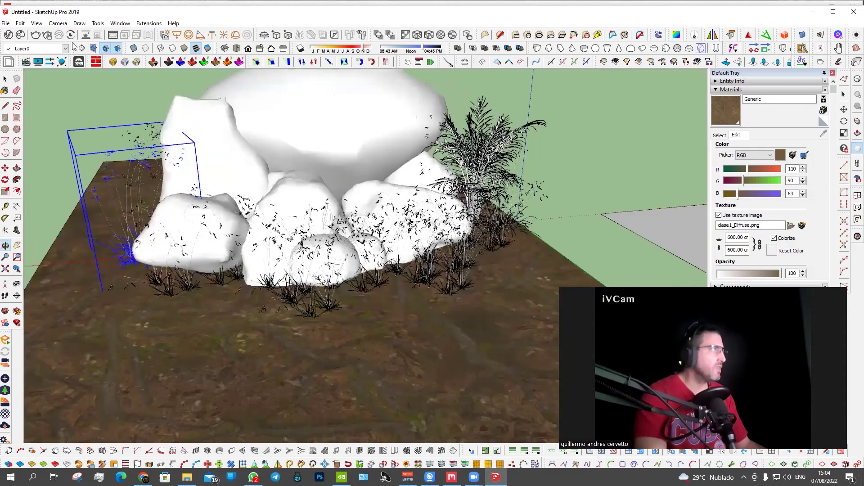
key(space)
click(21, 36)
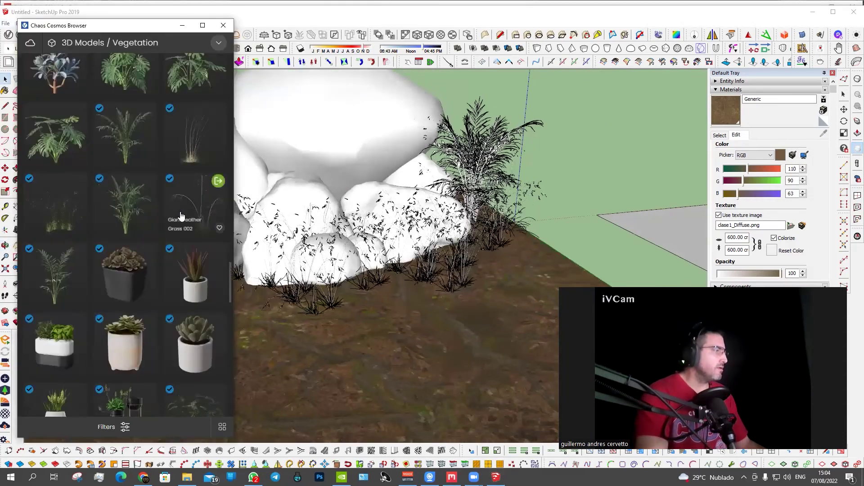
- Import Scots Pine 003 from the Cosmos library into the scene
scroll(180, 216, down, 3)
scroll(180, 216, down, 3)
scroll(180, 216, down, 3)
scroll(181, 216, down, 2)
scroll(180, 216, down, 3)
scroll(180, 216, down, 3)
scroll(180, 216, down, 3)
scroll(181, 216, down, 3)
scroll(181, 217, down, 3)
scroll(181, 216, up, 3)
scroll(181, 216, up, 2)
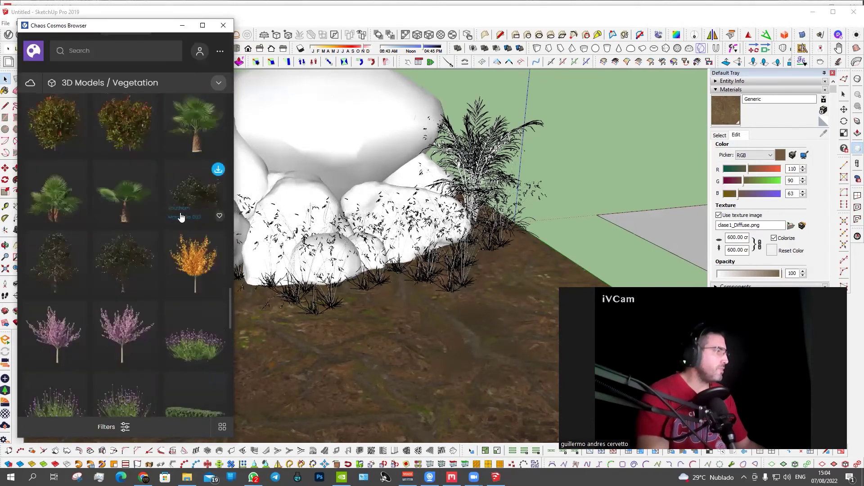
scroll(180, 216, down, 2)
scroll(180, 216, down, 4)
scroll(181, 217, down, 2)
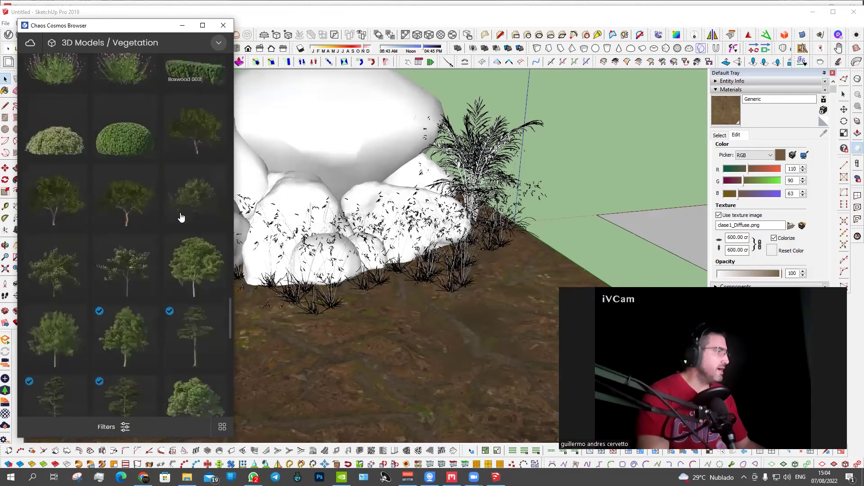
scroll(180, 218, down, 2)
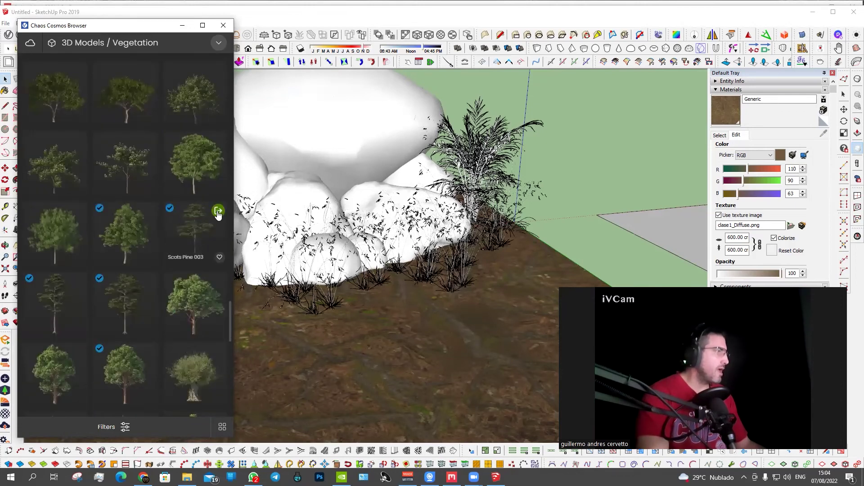
click(217, 213)
- Orbit and zoom out to inspect the placed pines from several sides
scroll(361, 216, down, 2)
scroll(360, 216, down, 2)
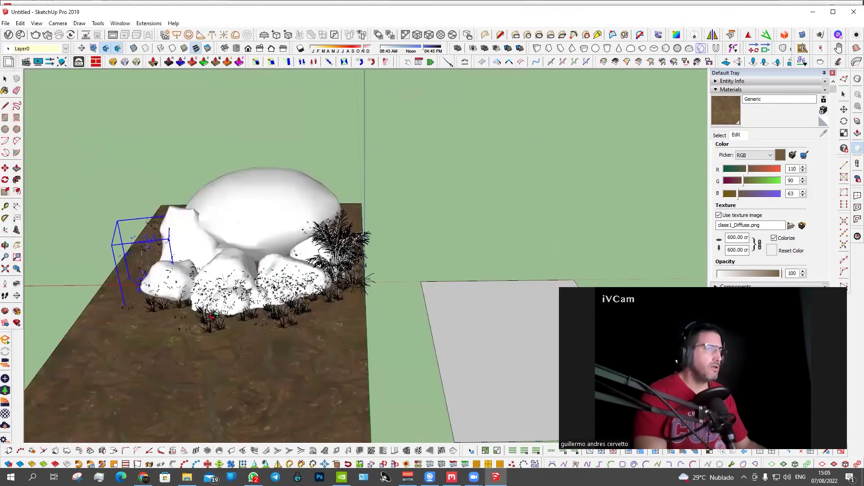
middle_drag(213, 315, 554, 240)
middle_drag(433, 222, 486, 274)
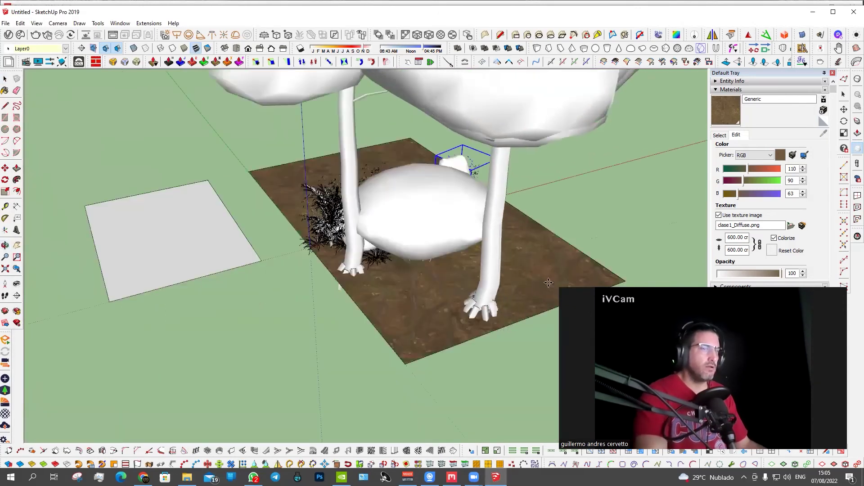
mouse_move(419, 333)
middle_down()
mouse_move(781, 254)
mouse_move(509, 152)
middle_up()
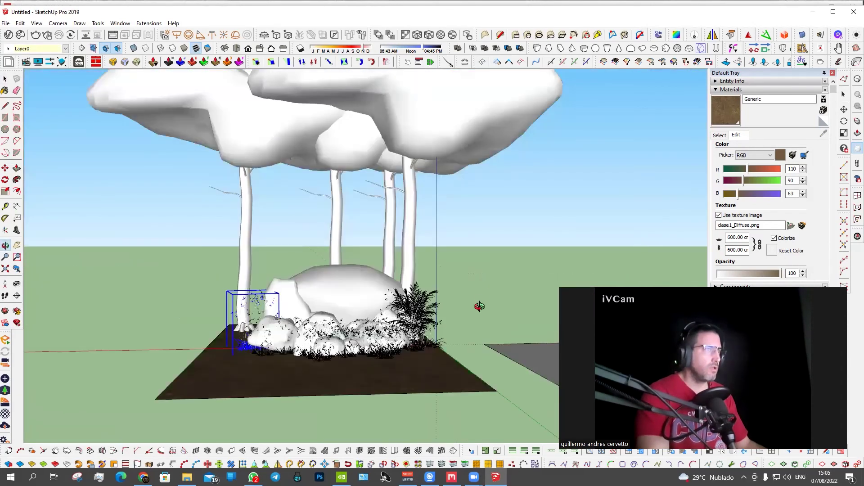
scroll(511, 152, down, 4)
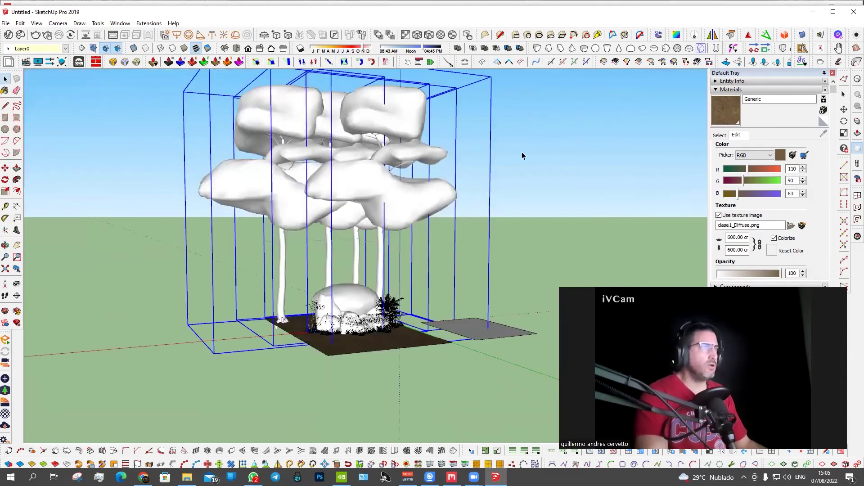
- Apply random rotation and scale to the selected pines
click(791, 63)
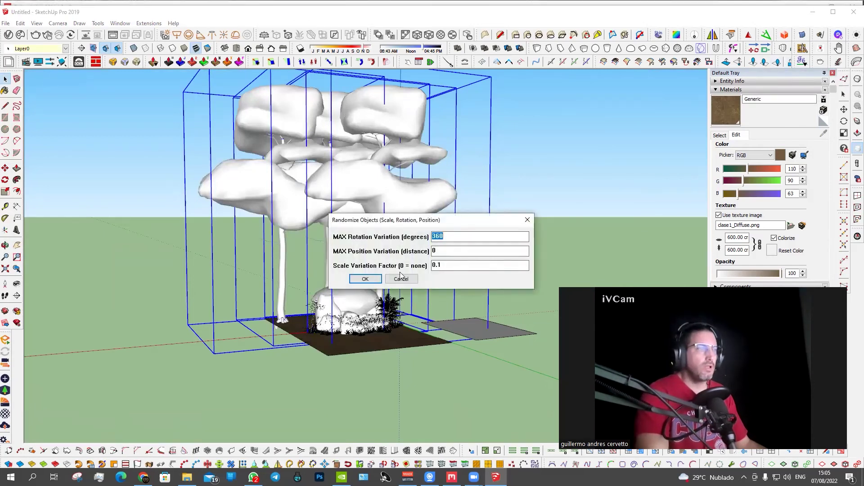
click(378, 281)
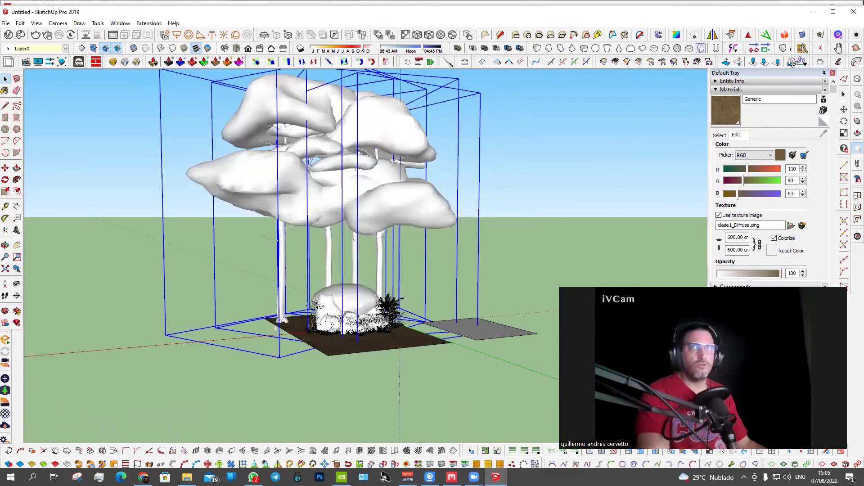
click(789, 63)
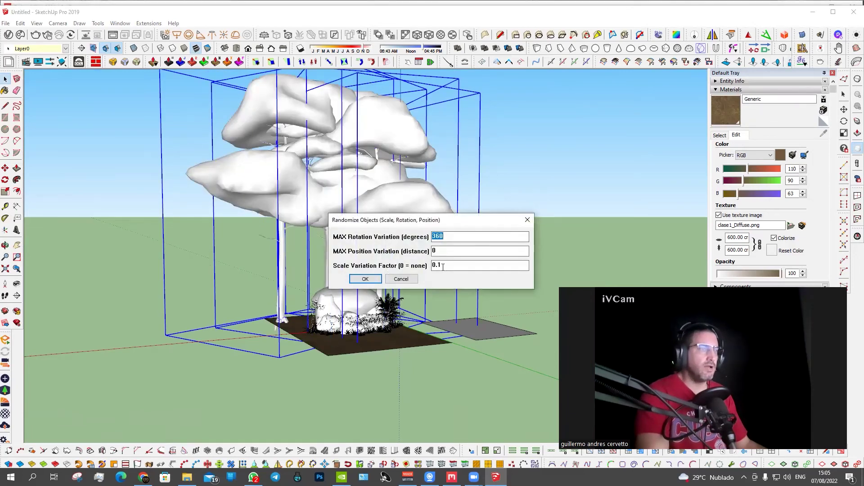
key(Return)
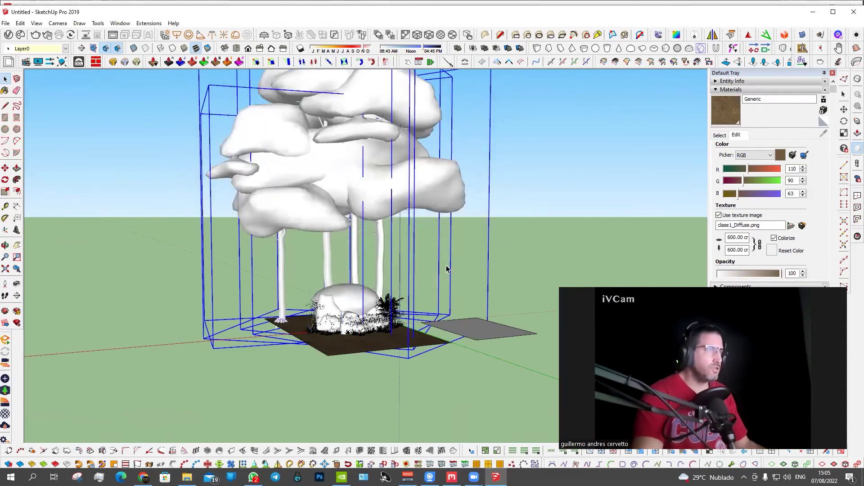
drag(425, 238, 420, 306)
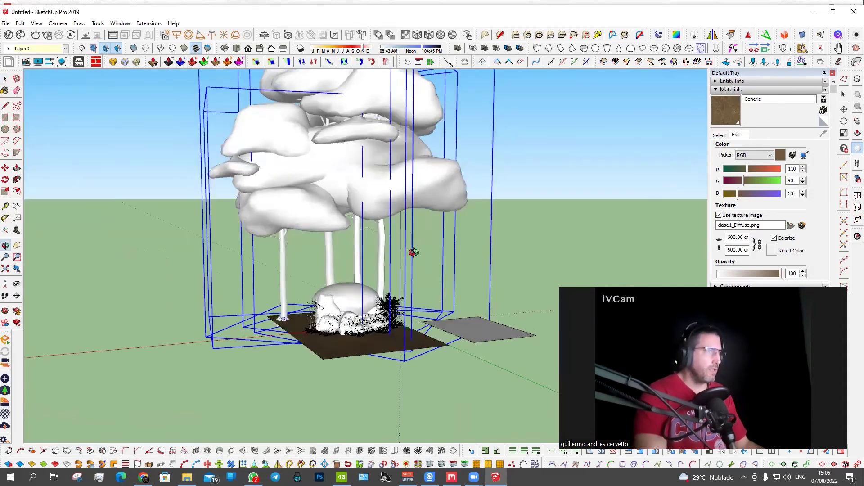
key(space)
- Float the randomize toolbar and orbit in close on the rocks and trees
middle_drag(380, 340, 506, 243)
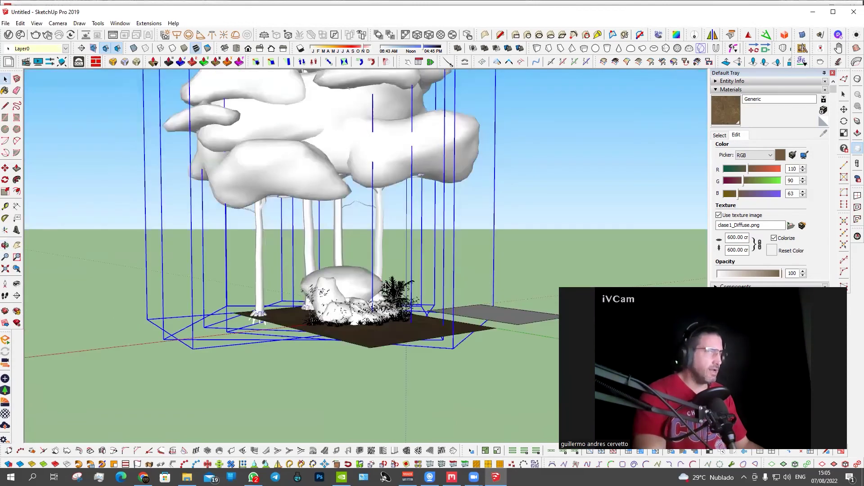
middle_drag(386, 286, 423, 266)
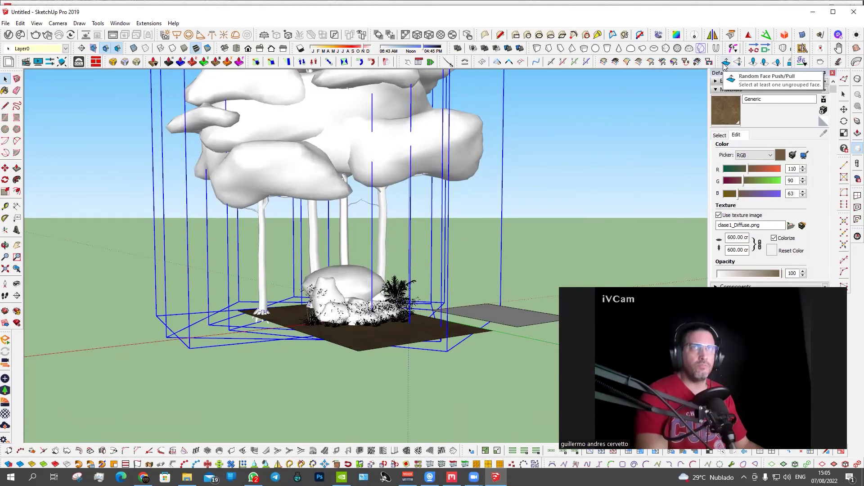
mouse_move(724, 66)
mouse_down()
mouse_move(706, 76)
mouse_move(719, 66)
mouse_up()
mouse_move(373, 211)
middle_down()
mouse_move(382, 261)
mouse_move(261, 269)
middle_up()
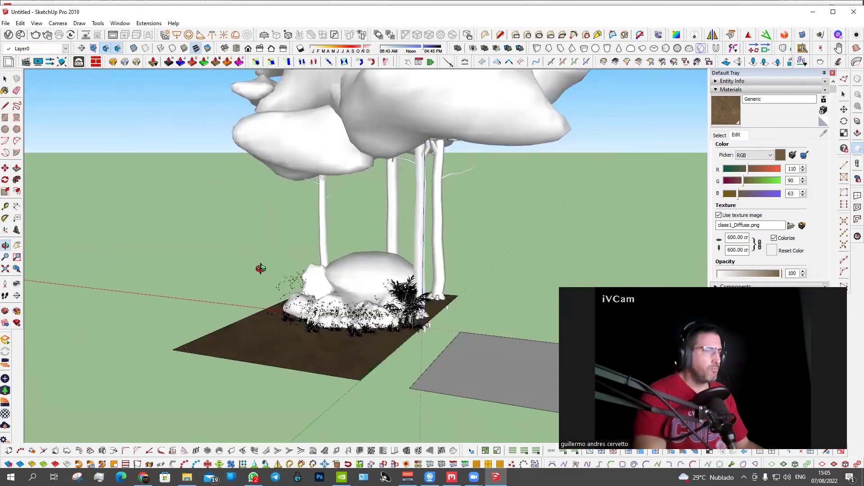
middle_drag(261, 269, 436, 274)
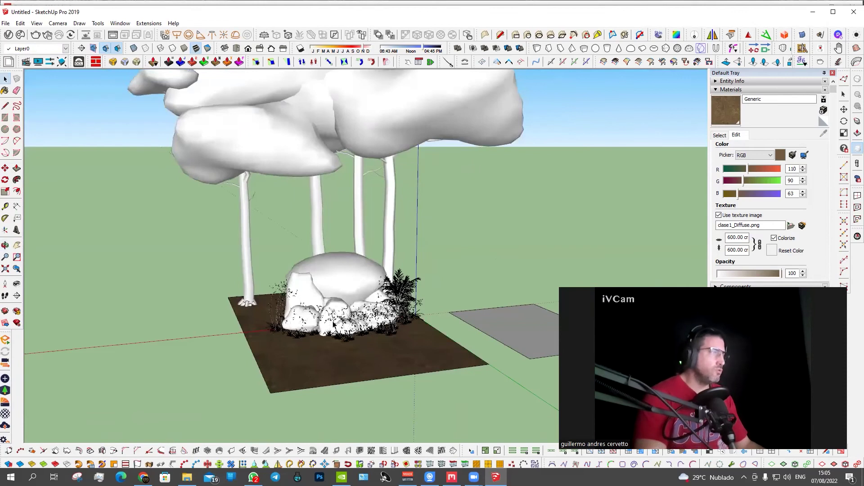
scroll(332, 339, up, 2)
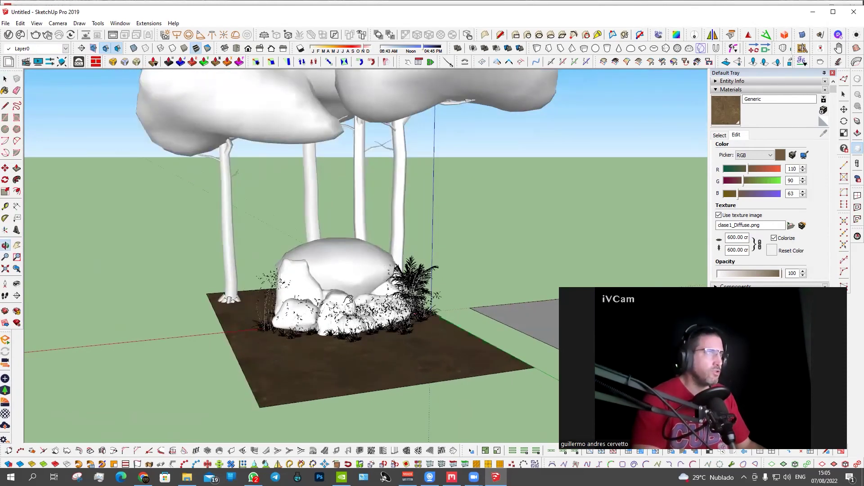
middle_drag(328, 334, 50, 143)
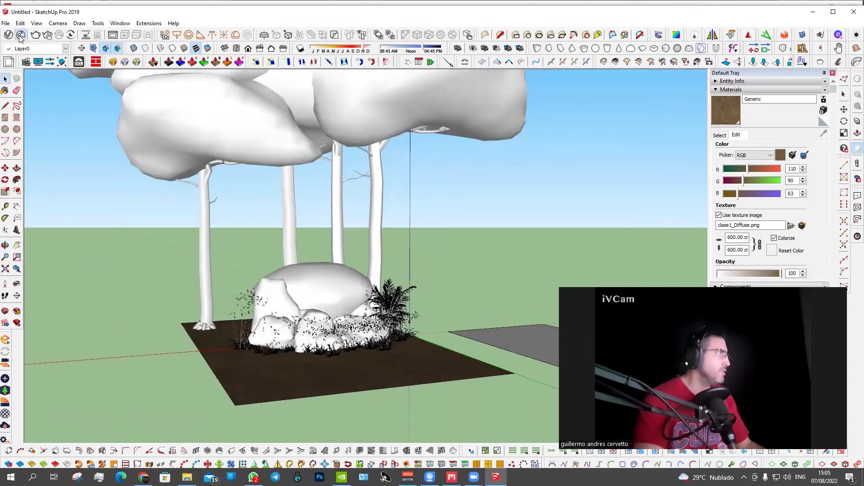
- Download Blue Fescue 003, place Pampas Grass 002 by the rocks, and bring up the save prompt
click(21, 35)
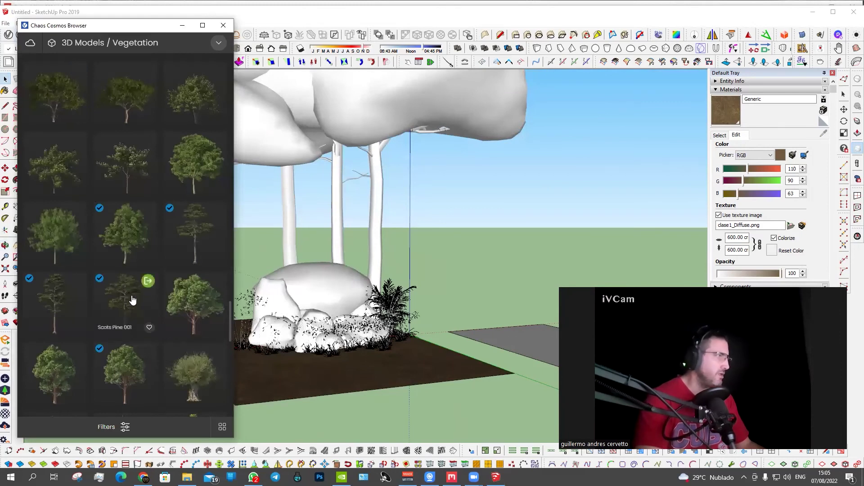
scroll(138, 311, down, 3)
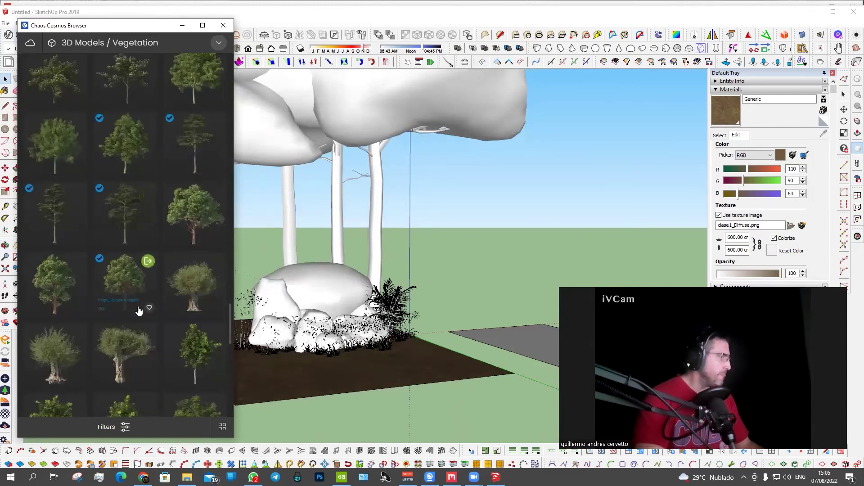
scroll(139, 311, down, 2)
scroll(138, 311, down, 2)
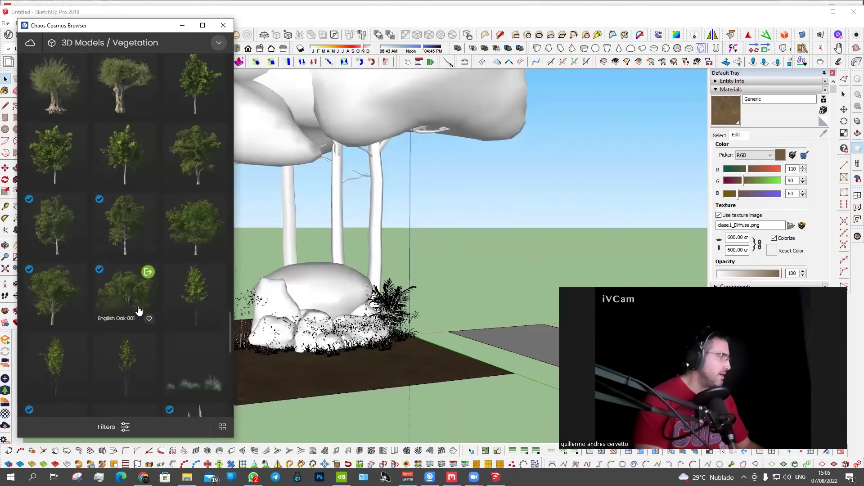
scroll(139, 310, down, 3)
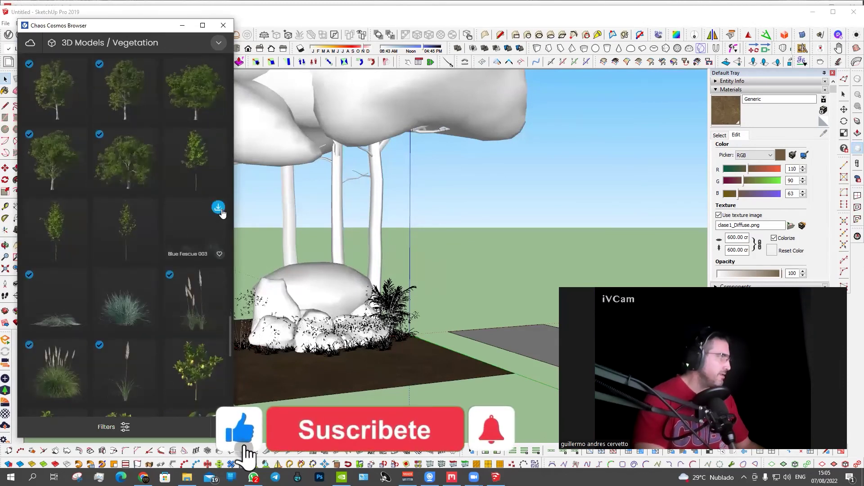
click(219, 208)
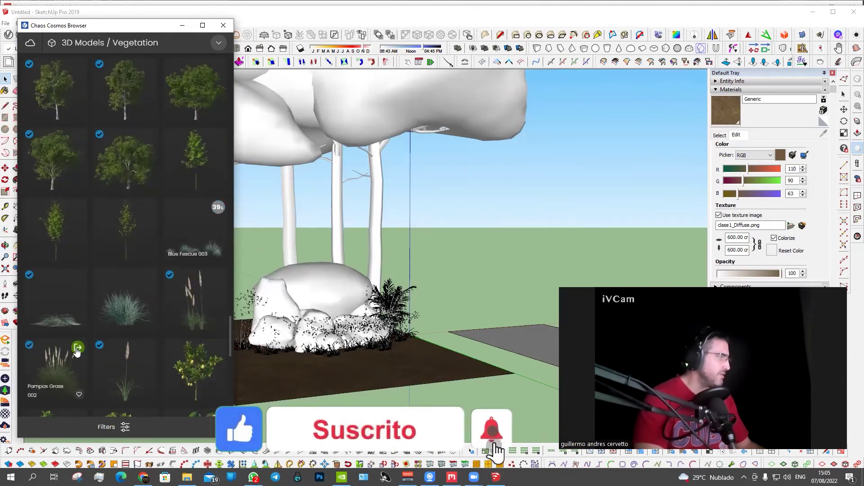
click(77, 348)
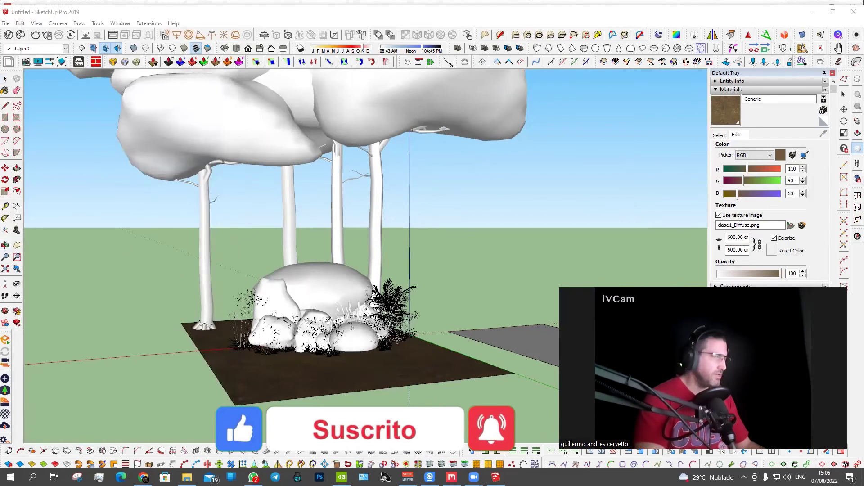
mouse_move(397, 337)
middle_down()
mouse_move(427, 333)
mouse_move(271, 326)
mouse_move(259, 232)
middle_up()
scroll(271, 325, up, 3)
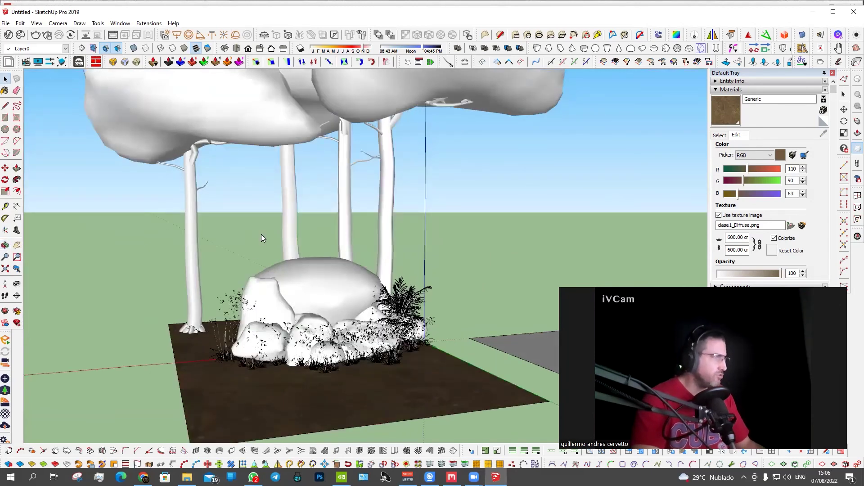
key(ctrl+s)
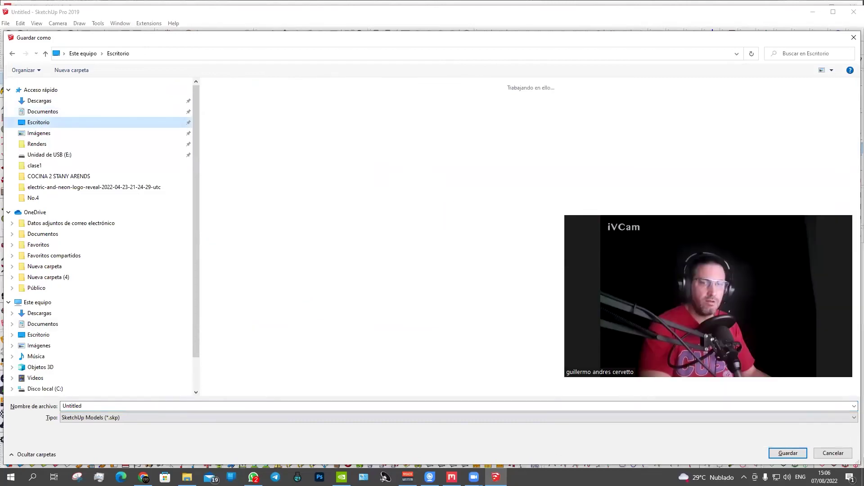
- Cancel the save prompt and run a V-Ray interactive render zoomed close on the rocks
click(788, 460)
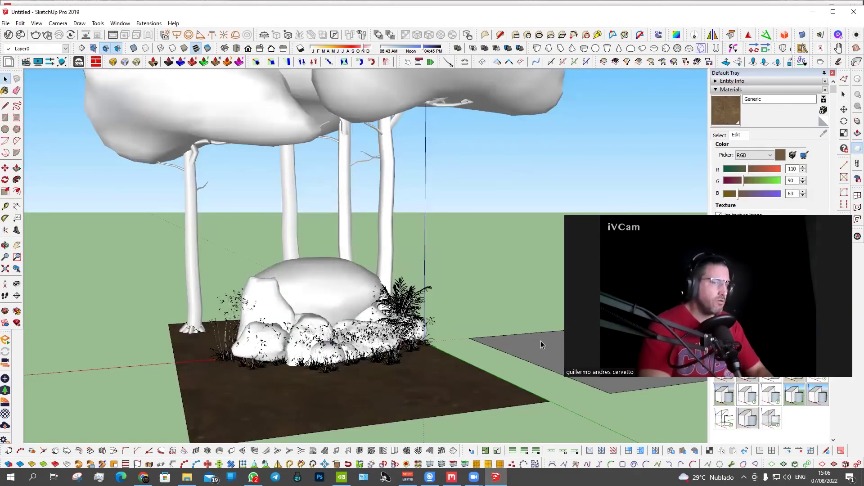
click(48, 37)
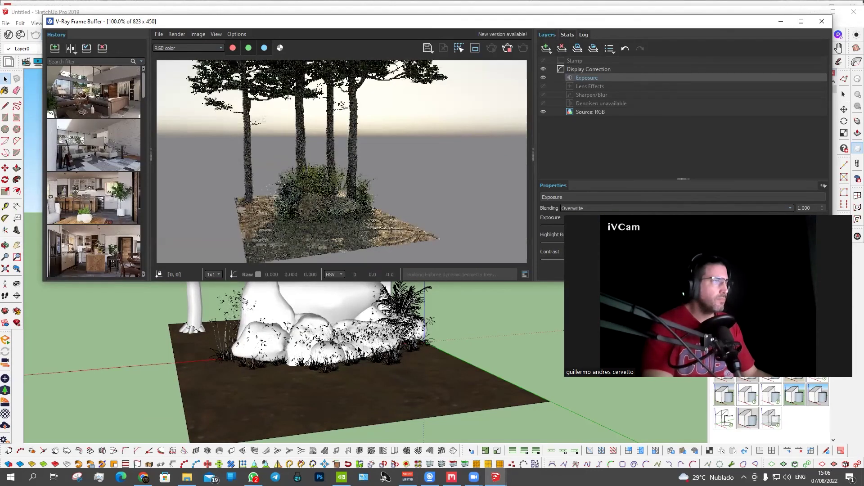
scroll(359, 351, up, 2)
scroll(380, 376, up, 1)
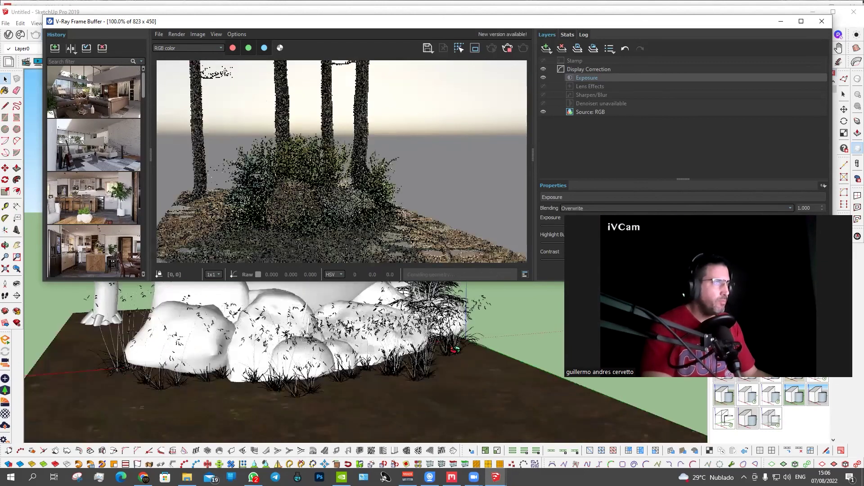
scroll(441, 355, up, 1)
scroll(332, 332, up, 1)
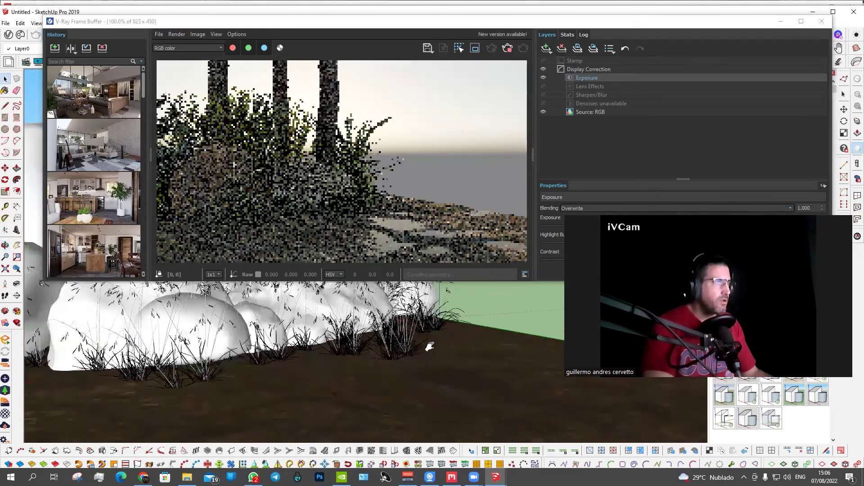
scroll(457, 338, up, 1)
scroll(441, 340, up, 1)
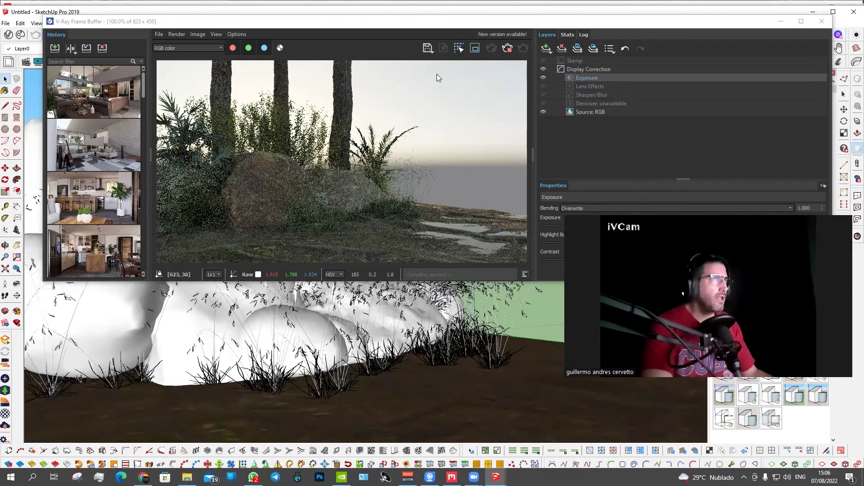
- Set the V-Ray SunLight custom orientation to horizontal angle 150.5, vertical angle 10
click(17, 311)
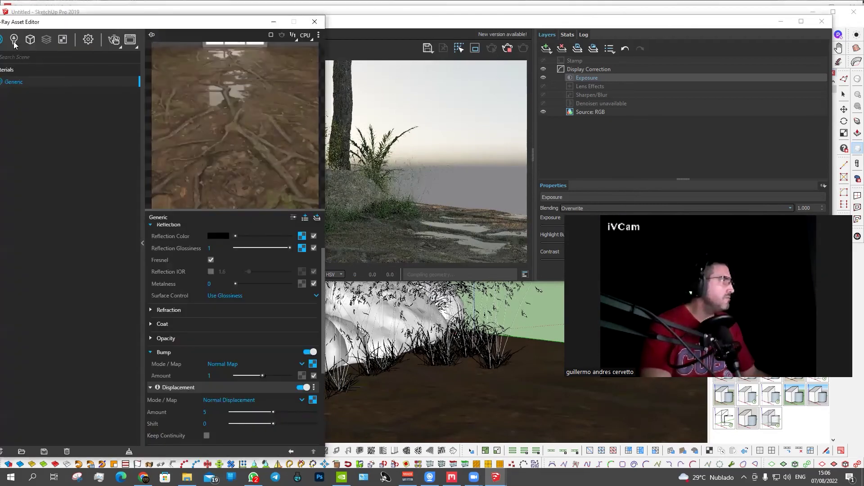
click(14, 41)
click(29, 80)
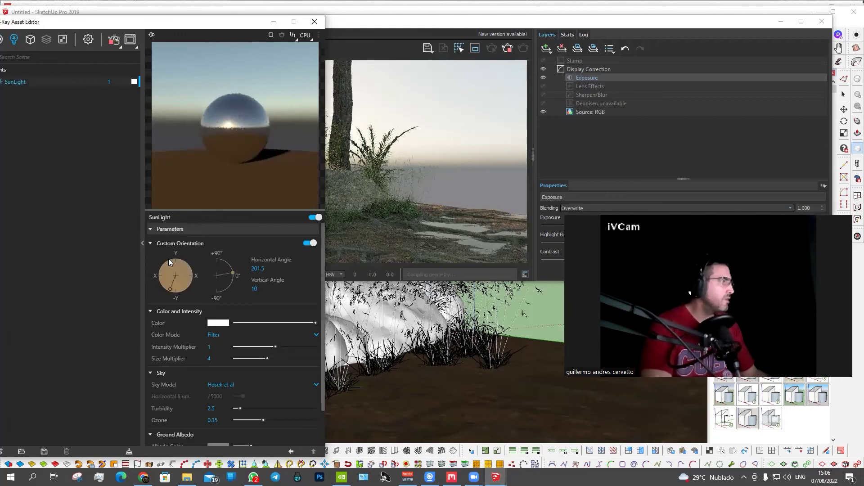
mouse_move(171, 287)
mouse_down()
mouse_move(182, 295)
mouse_move(171, 261)
mouse_move(187, 260)
mouse_up()
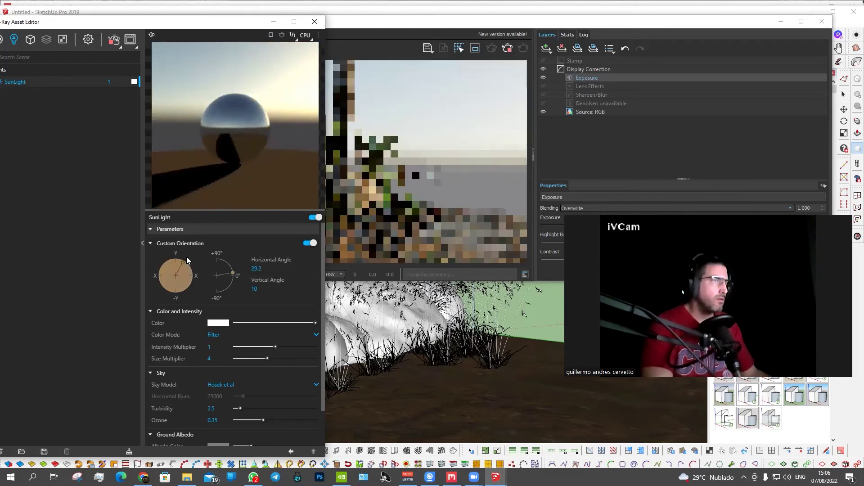
mouse_move(193, 260)
mouse_down()
mouse_move(199, 283)
mouse_move(189, 298)
mouse_up()
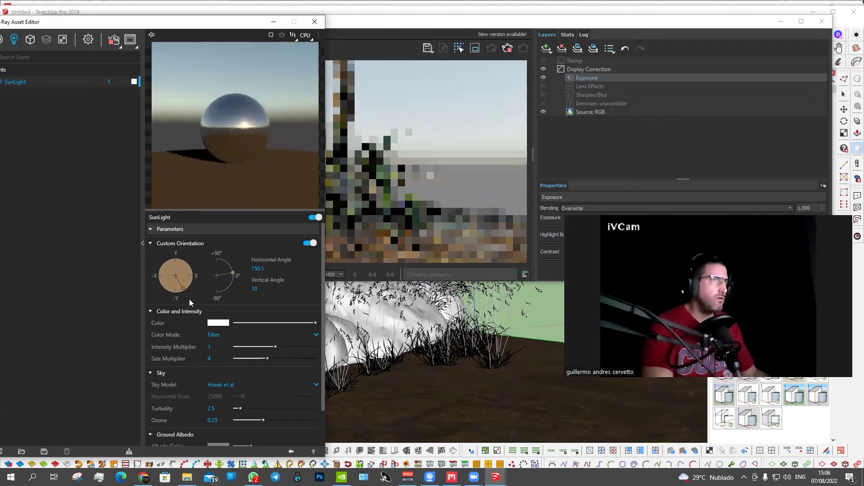
drag(247, 29, 53, 69)
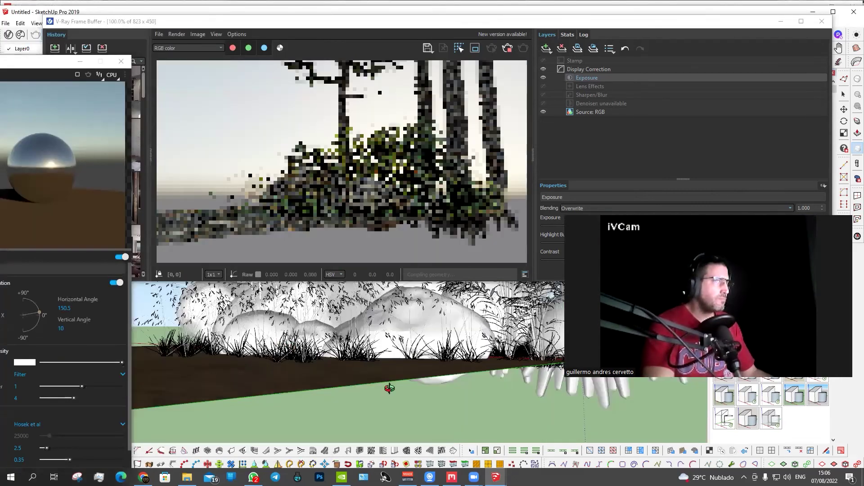
- Orbit and zoom to a wider rock view and shrink the V-Ray Frame Buffer beside it
middle_drag(275, 343, 474, 405)
scroll(475, 405, down, 2)
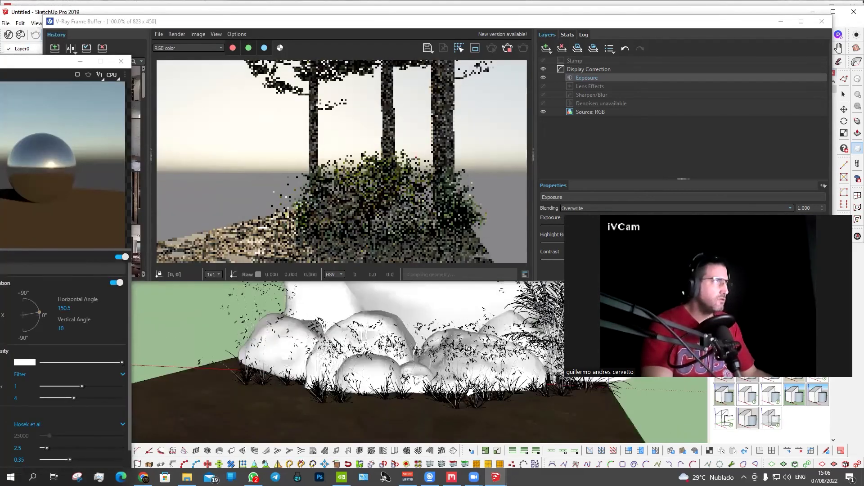
scroll(472, 389, down, 2)
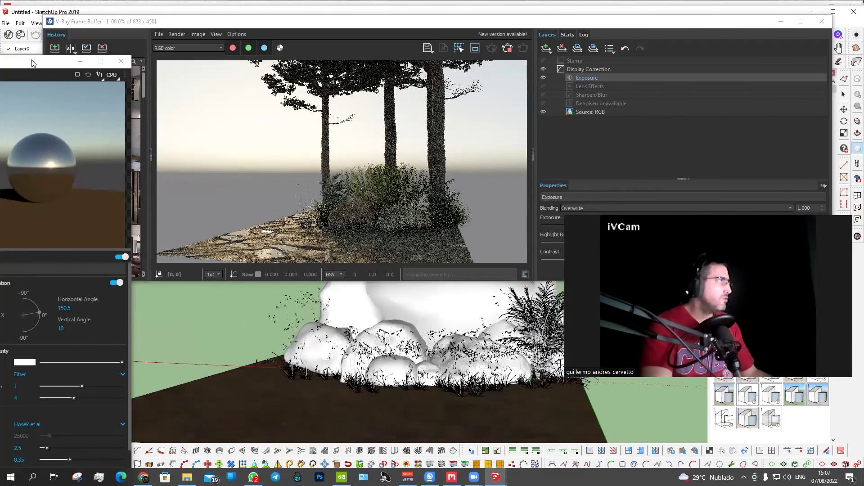
middle_drag(356, 408, 339, 368)
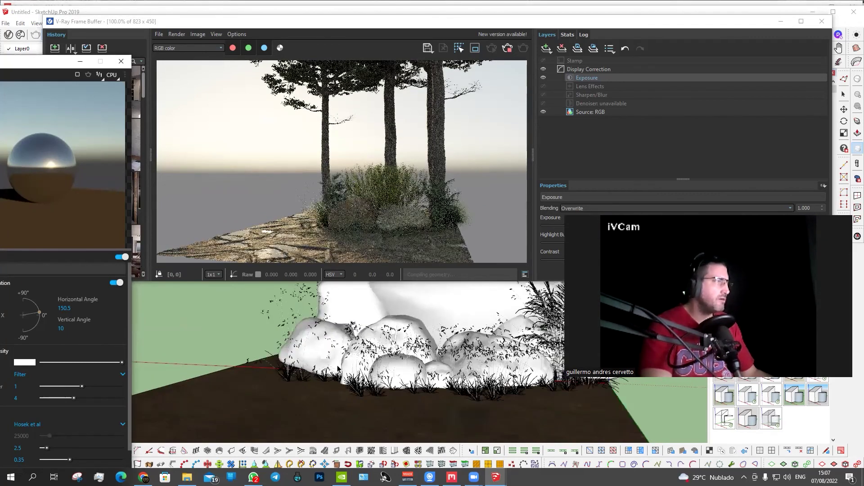
scroll(338, 368, up, 1)
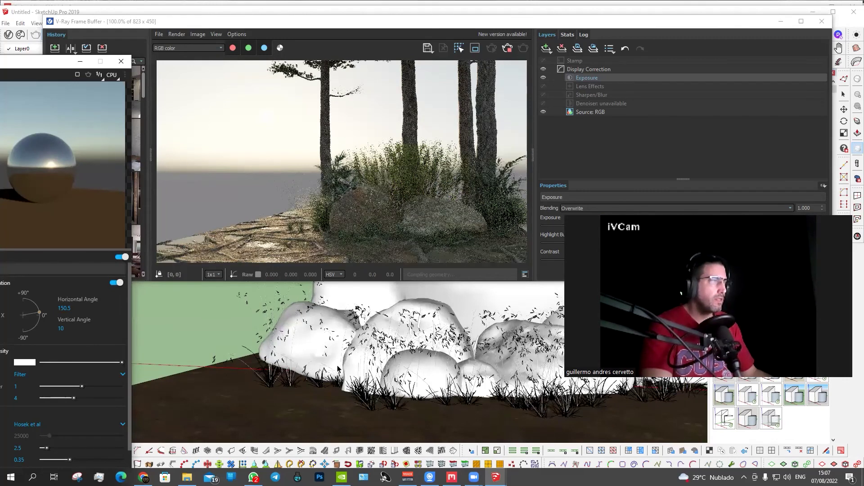
mouse_move(338, 369)
middle_down()
mouse_move(324, 318)
mouse_move(332, 327)
middle_up()
scroll(332, 327, up, 2)
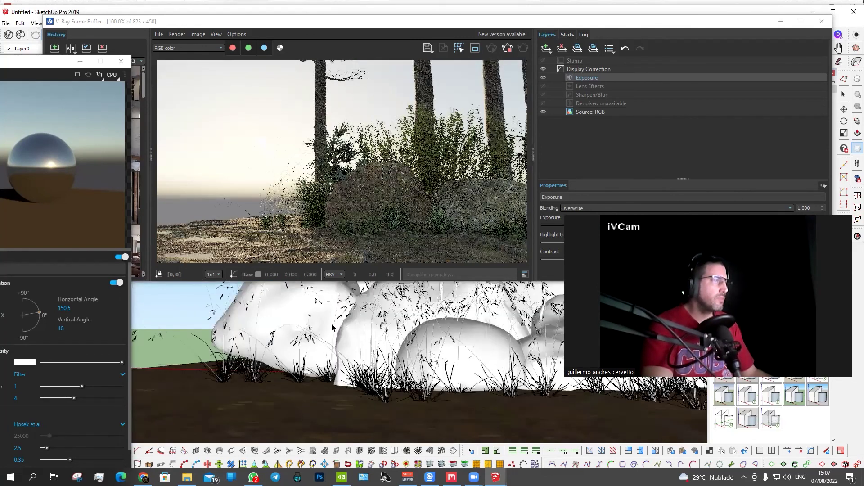
scroll(333, 330, up, 1)
scroll(448, 338, up, 1)
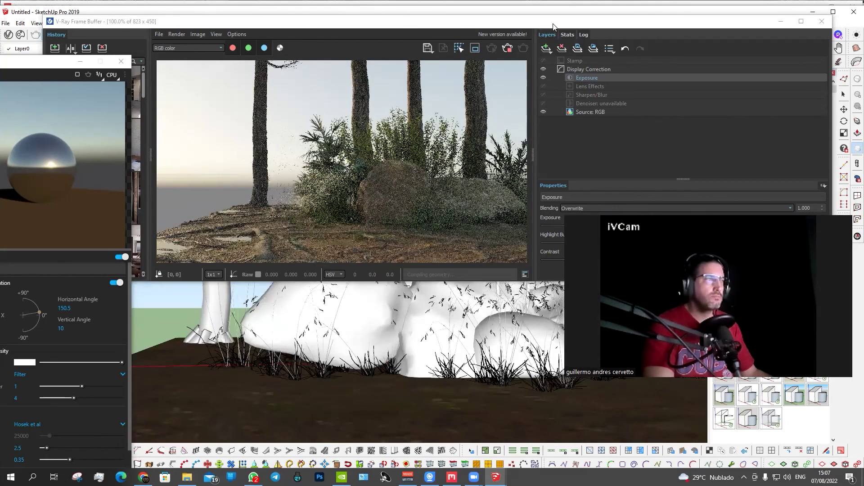
drag(554, 25, 587, 29)
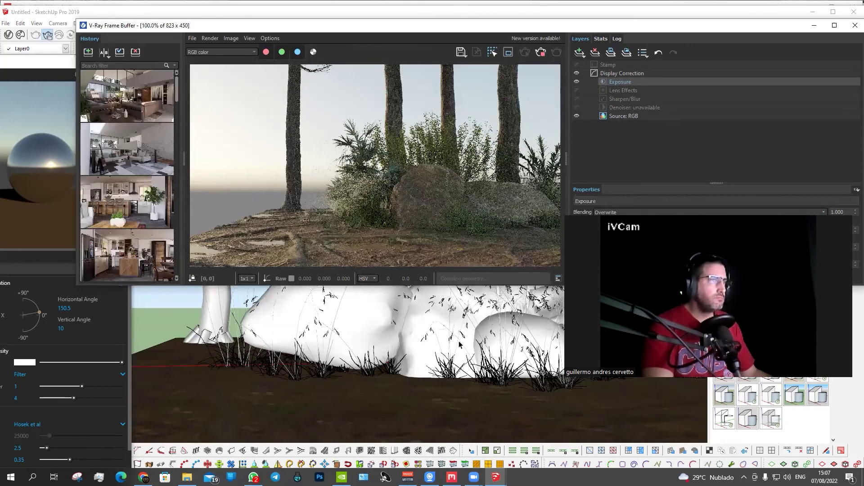
mouse_move(458, 341)
middle_down()
mouse_move(260, 354)
mouse_move(304, 358)
middle_up()
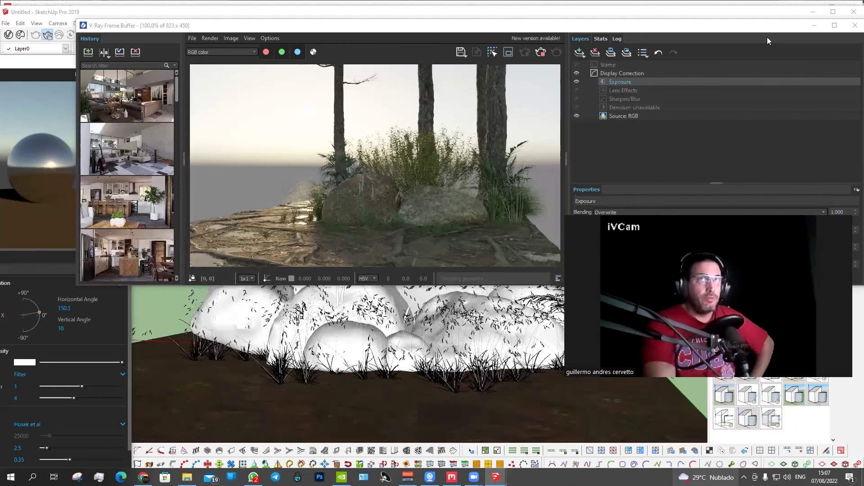
drag(574, 153, 638, 208)
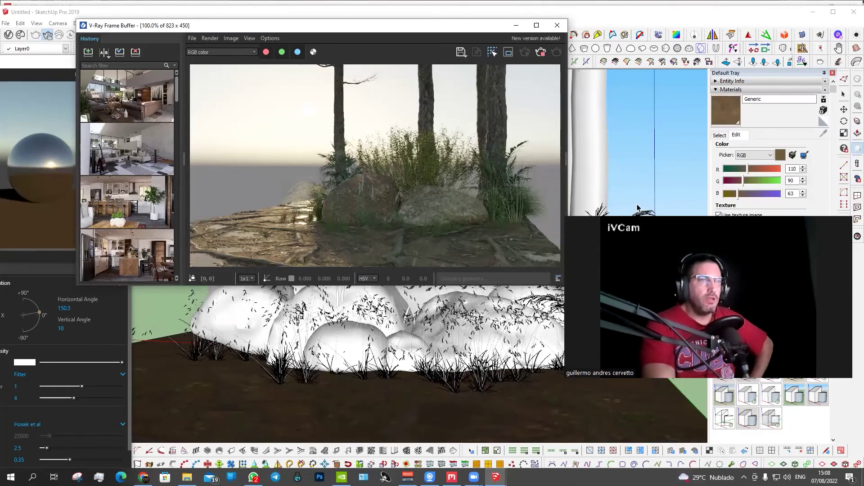
- View the render maximized, restore it, then orbit down to a low near-ground view
click(543, 26)
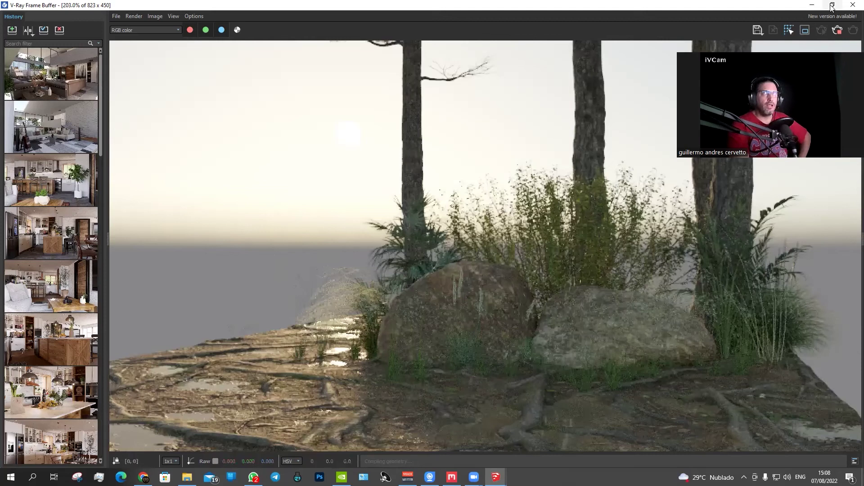
key(super+Down)
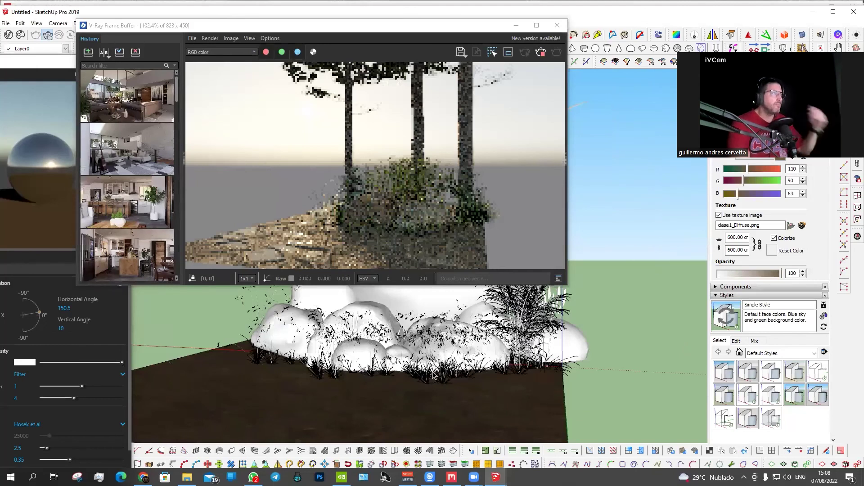
mouse_move(342, 342)
middle_down()
mouse_move(361, 380)
mouse_move(477, 282)
middle_up()
scroll(361, 380, up, 2)
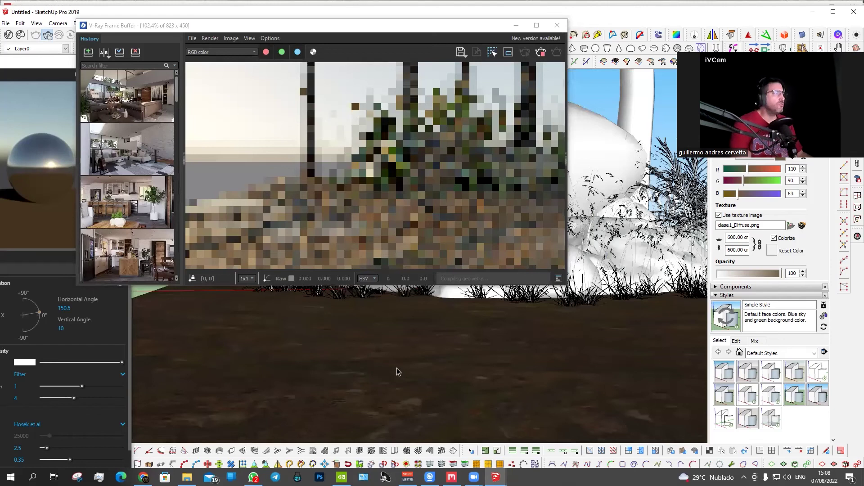
key(o)
mouse_move(402, 379)
middle_down()
mouse_move(390, 394)
mouse_move(406, 365)
middle_up()
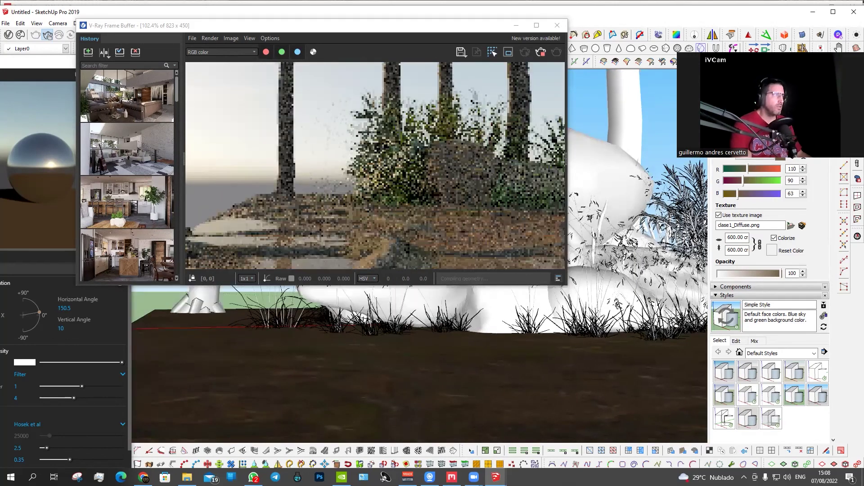
click(537, 53)
- Set the V-Ray render output aspect ratio to 5:4 Landscape with the safe frame shown
click(18, 65)
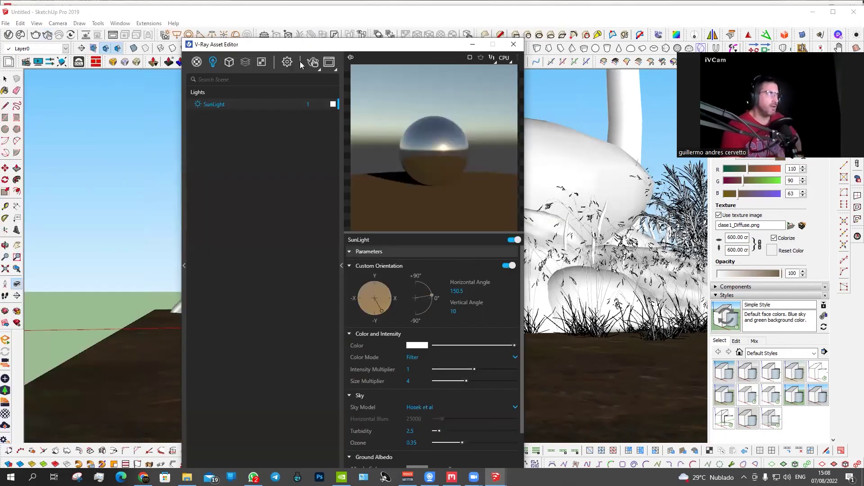
click(287, 63)
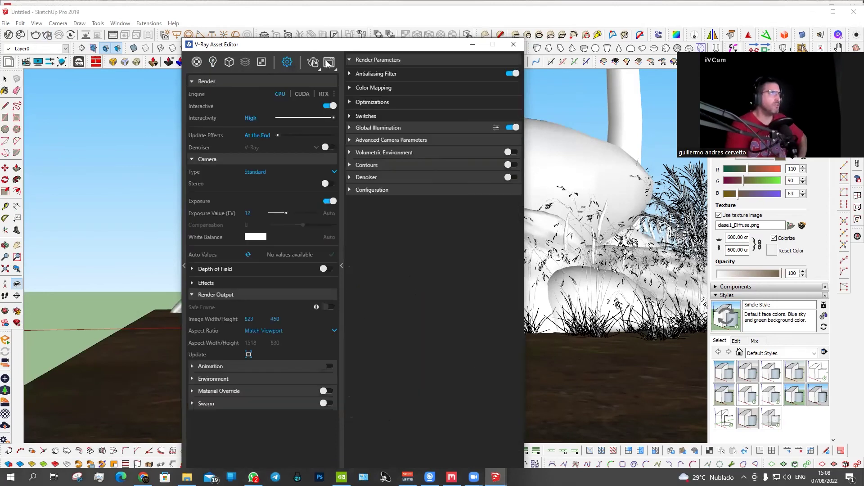
click(560, 27)
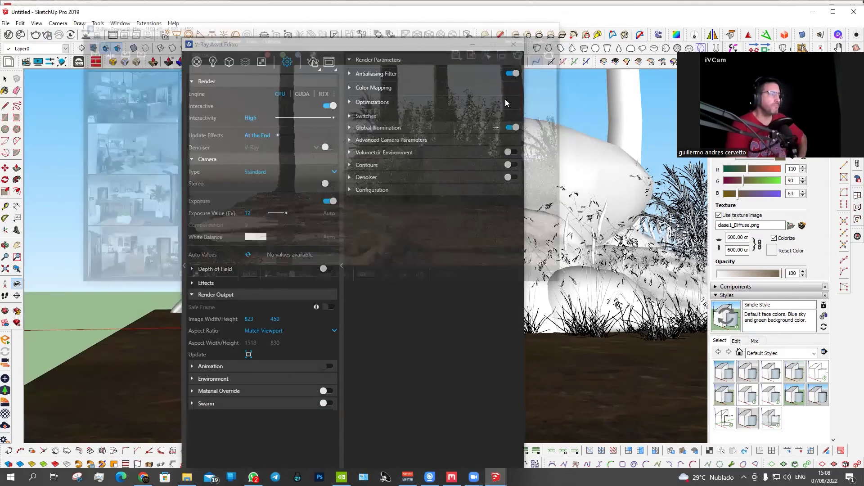
click(276, 331)
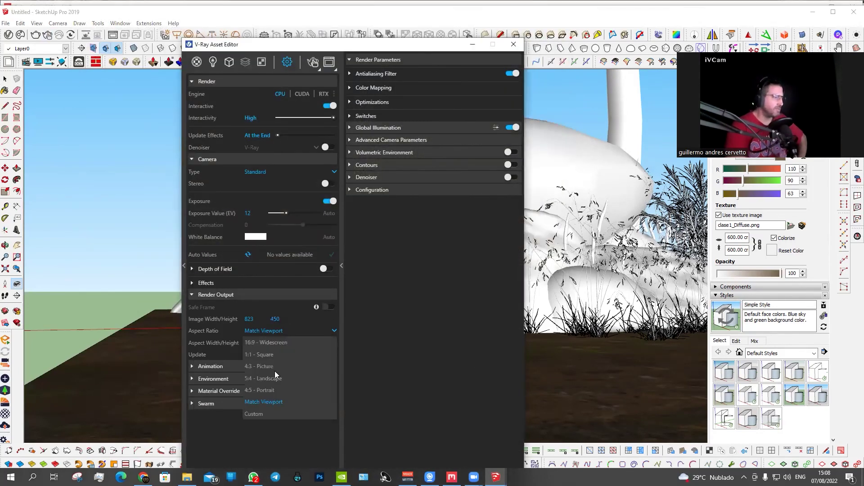
click(275, 380)
click(327, 308)
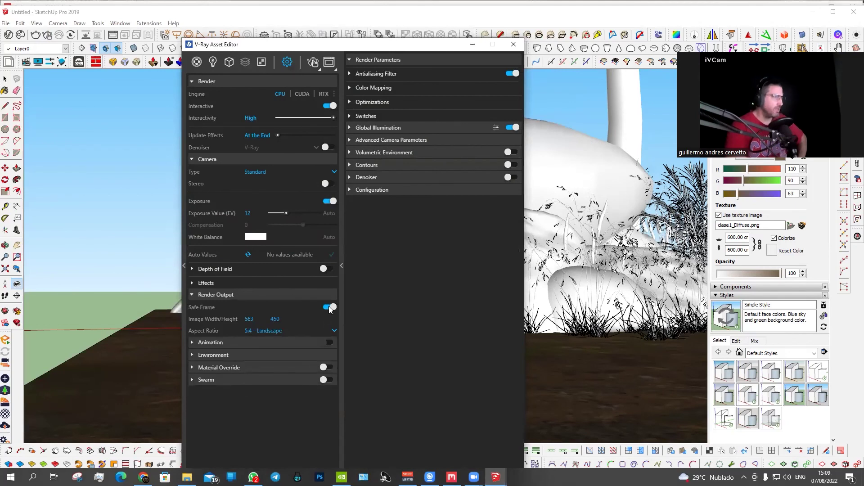
click(515, 44)
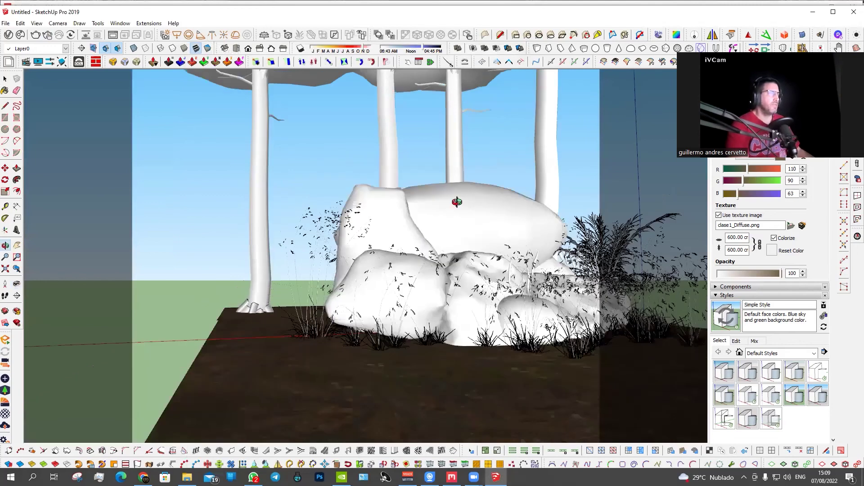
- Orbit slightly around the rock cluster and start the interactive render at 563×450
scroll(456, 201, down, 1)
scroll(453, 201, down, 1)
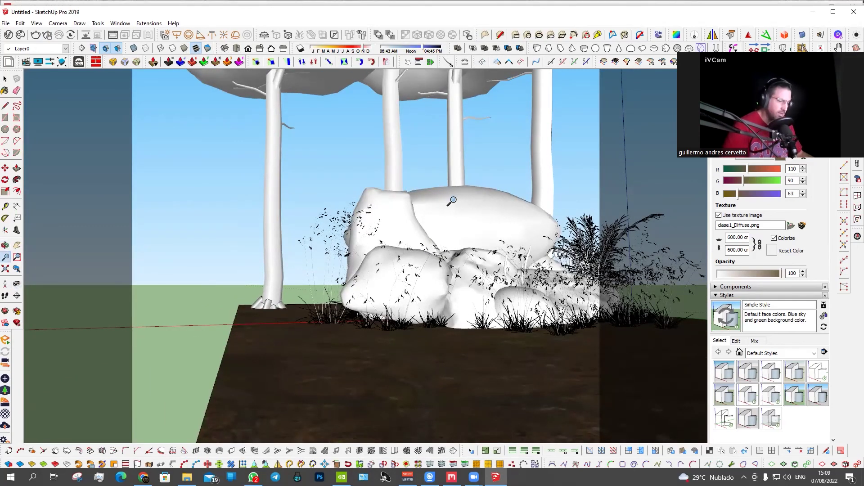
scroll(452, 201, up, 2)
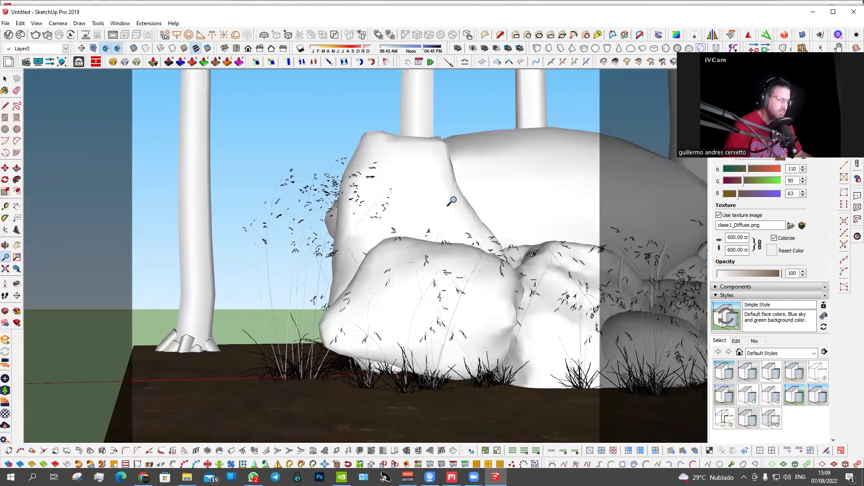
scroll(452, 201, down, 3)
middle_drag(432, 207, 412, 198)
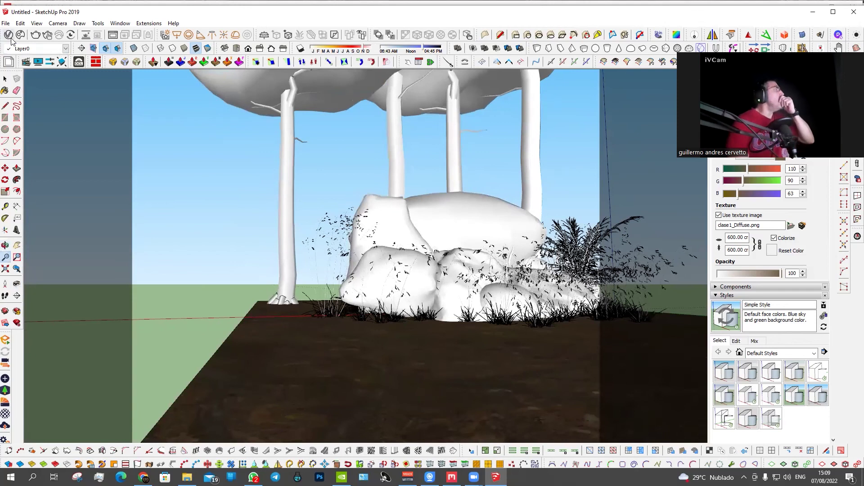
click(48, 37)
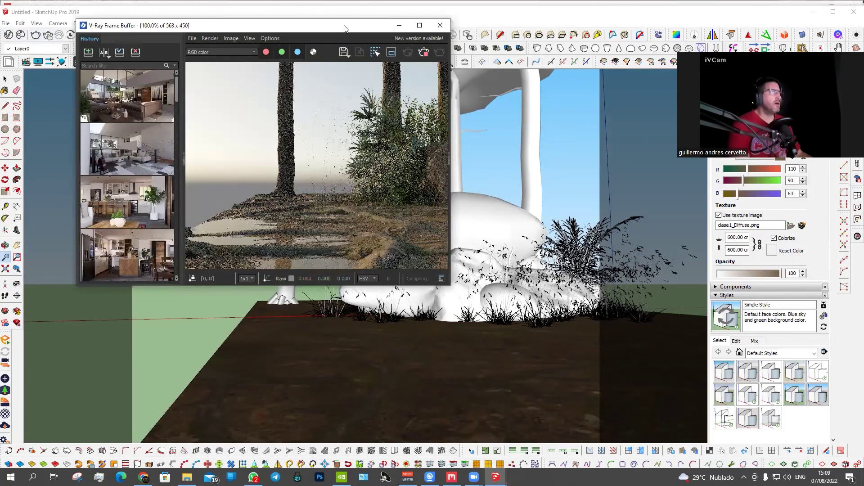
- Move the frame buffer aside, then pan and orbit the view to lower the horizon
drag(347, 29, 594, 20)
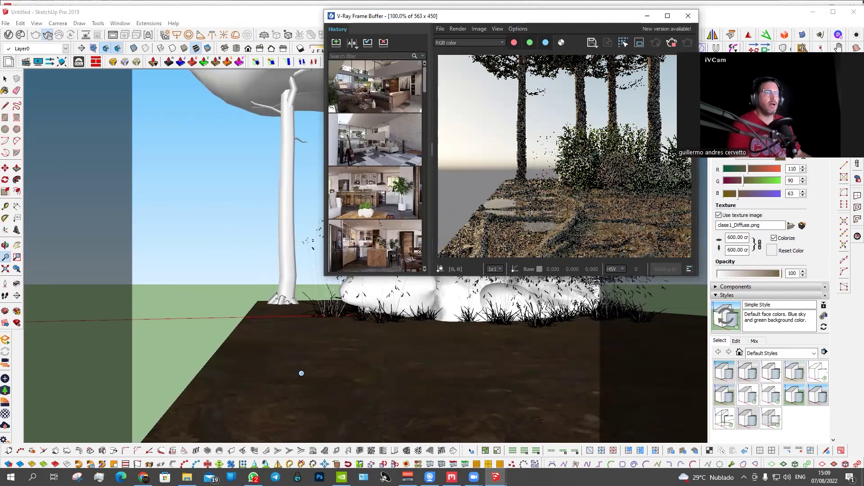
mouse_move(309, 381)
shift+middle_down()
mouse_move(301, 390)
mouse_move(286, 374)
shift+middle_up()
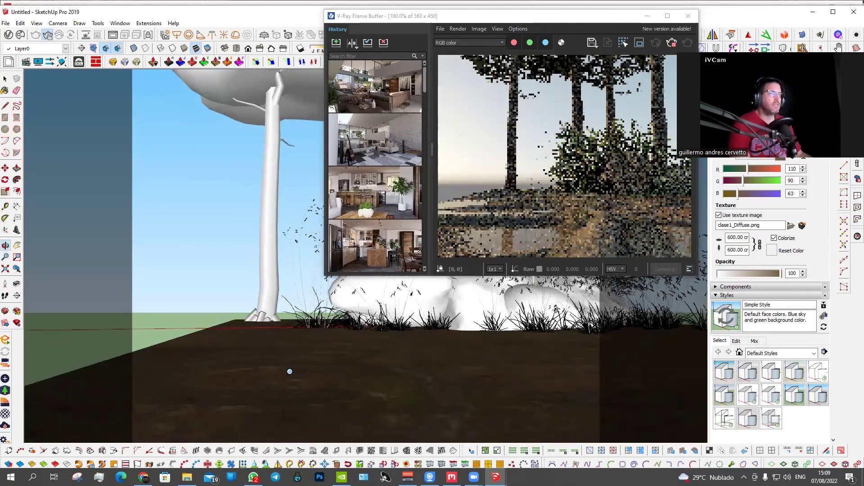
middle_drag(282, 375, 272, 357)
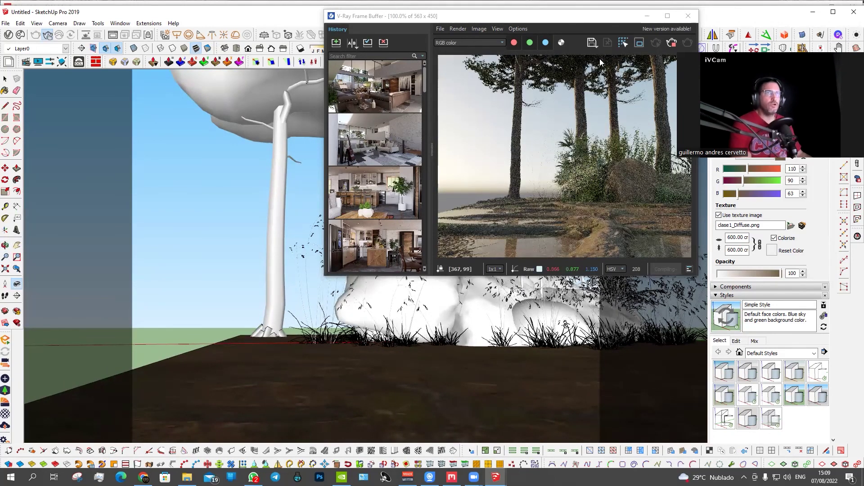
- Review the render full-screen, recentring the camera on the rock and pines and zooming in
click(667, 15)
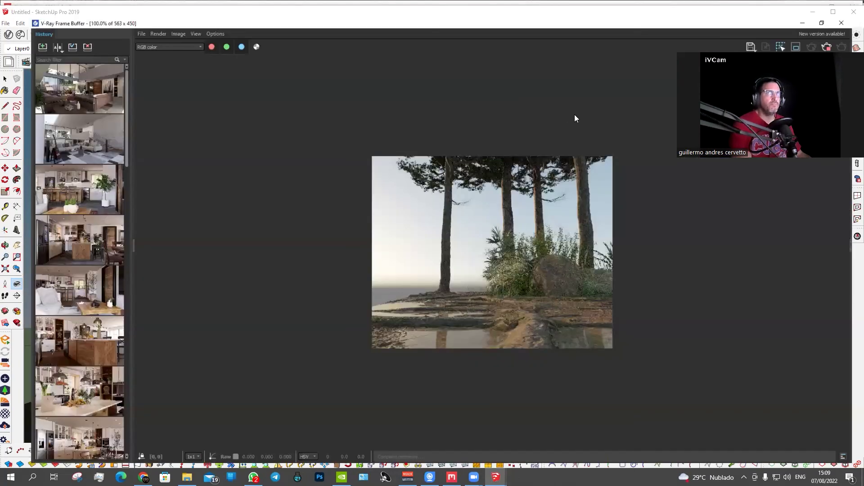
scroll(478, 233, up, 3)
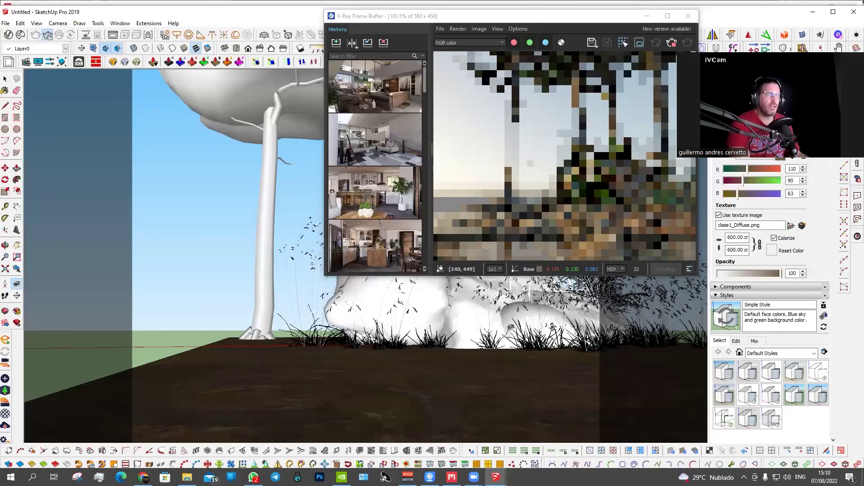
scroll(531, 331, up, 2)
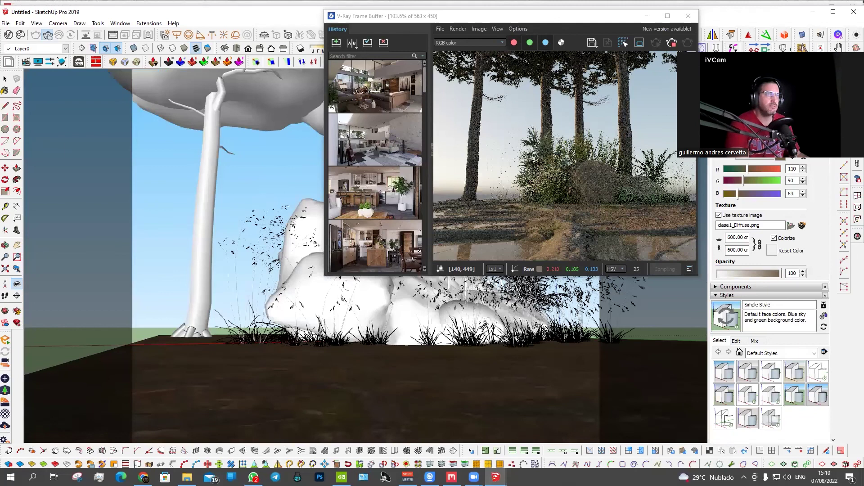
scroll(481, 332, up, 2)
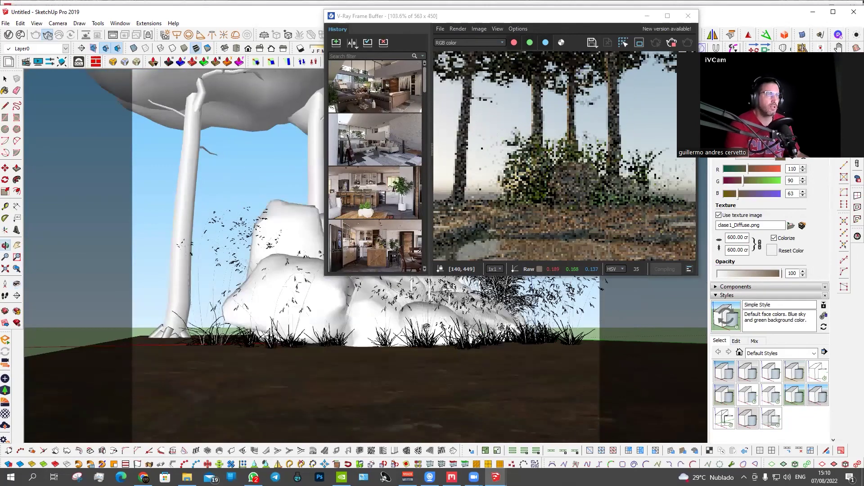
drag(427, 327, 389, 324)
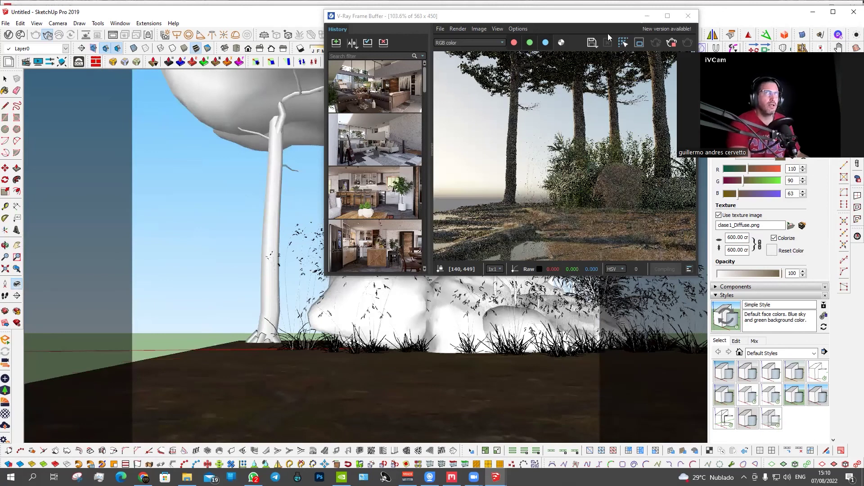
click(667, 16)
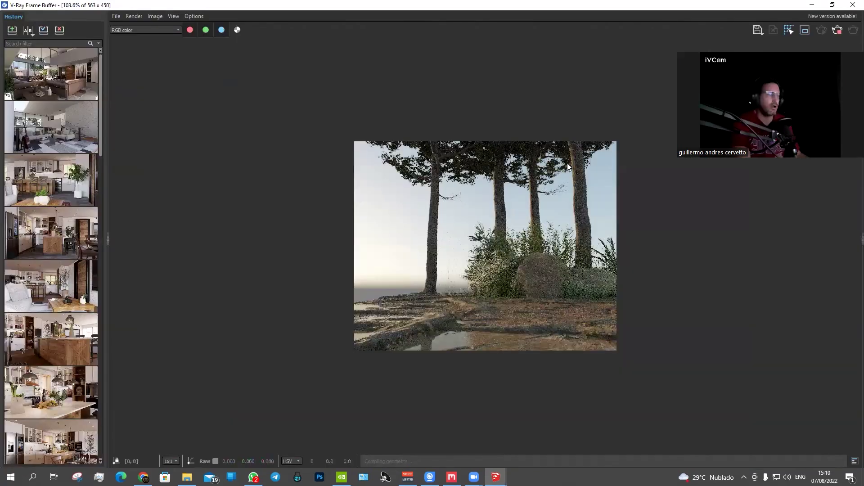
scroll(549, 181, up, 3)
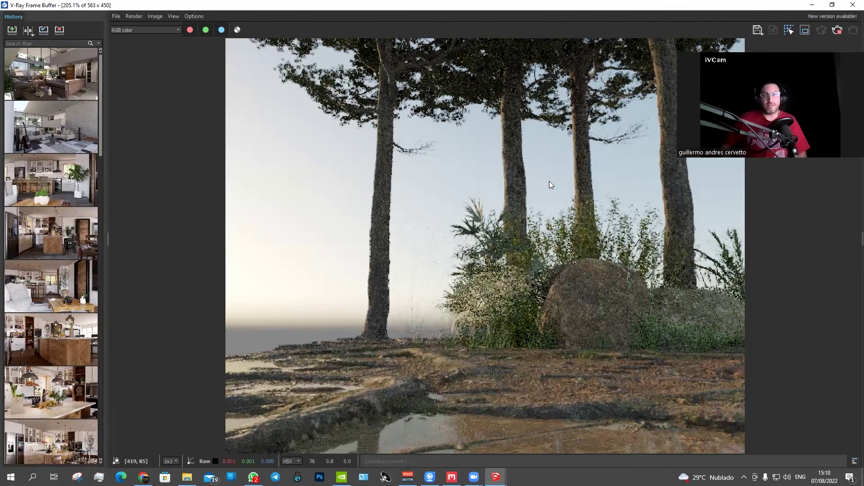